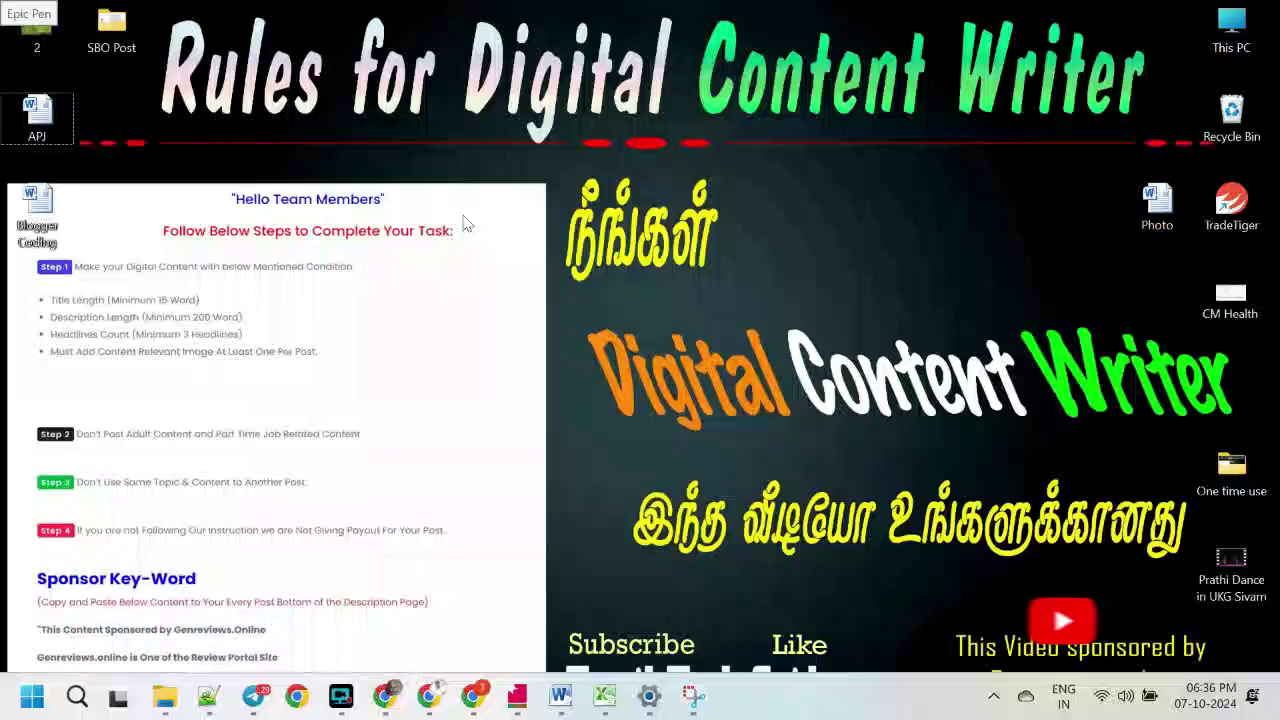
# Switch to Chrome, glance at the live Tamilar Vivasayam blog, and create a new post for it in Blogger
pyautogui.click(386, 698)
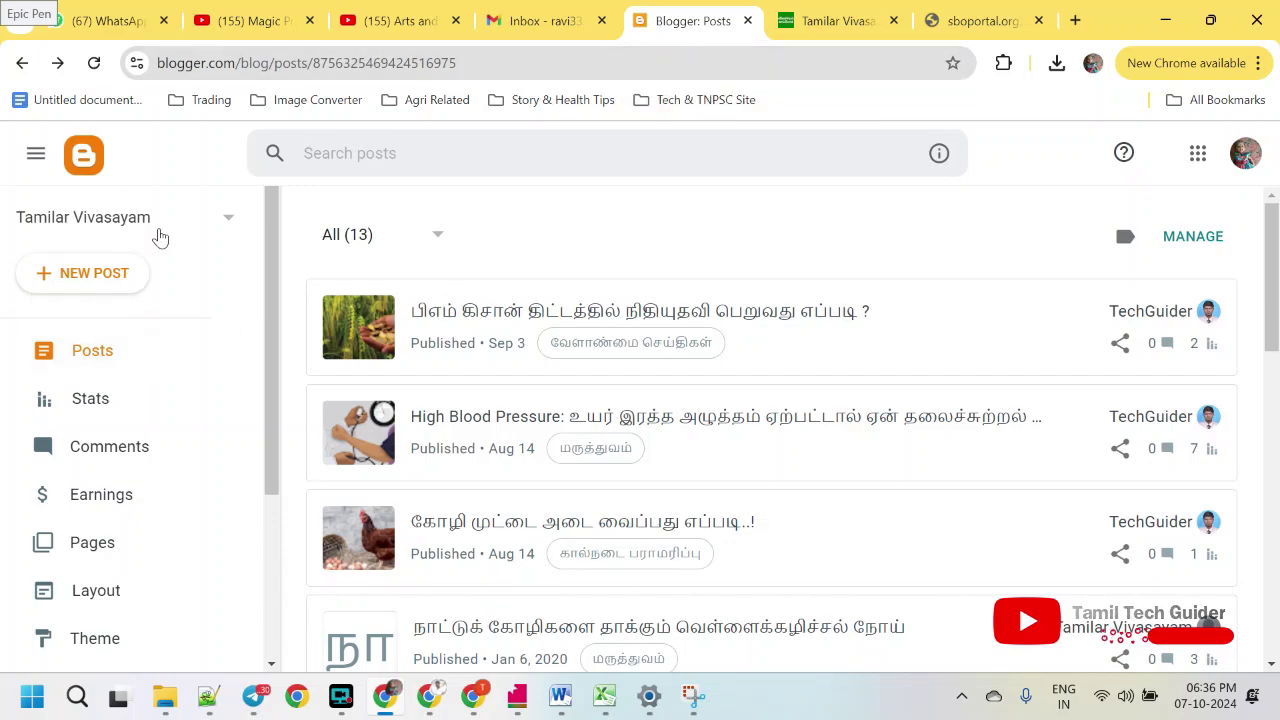
pyautogui.click(788, 30)
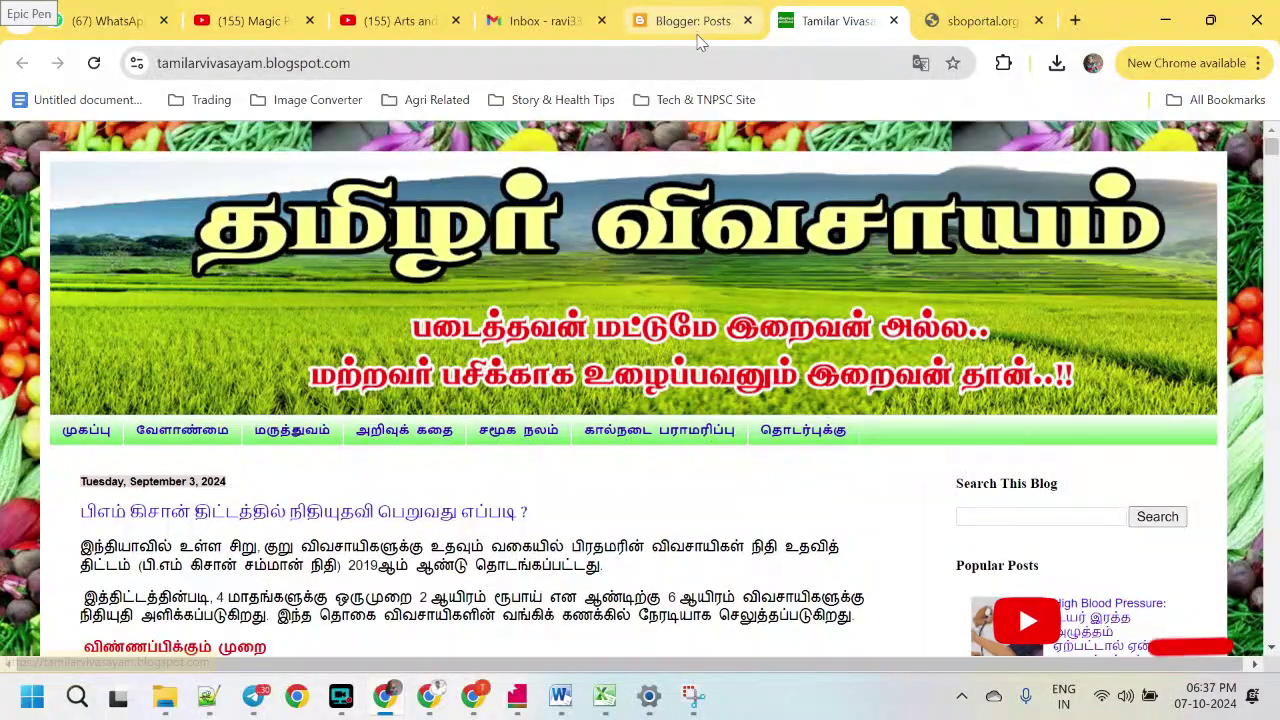
pyautogui.click(668, 20)
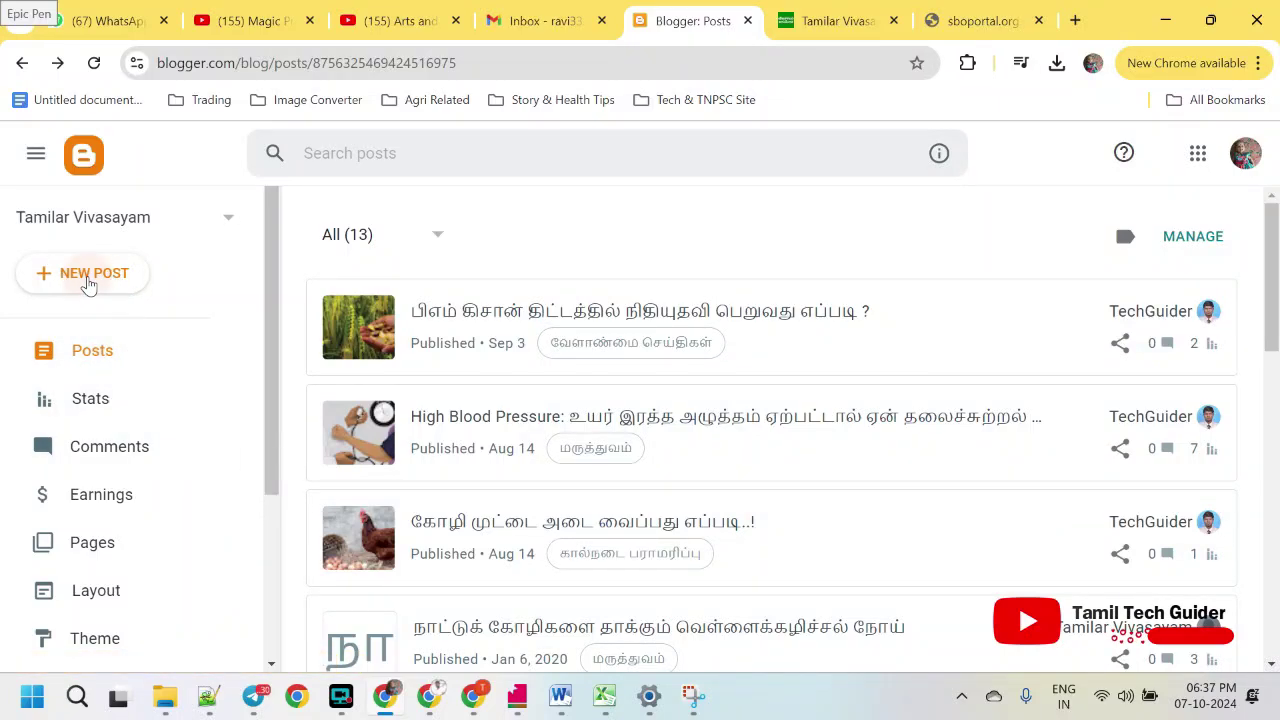
pyautogui.click(88, 280)
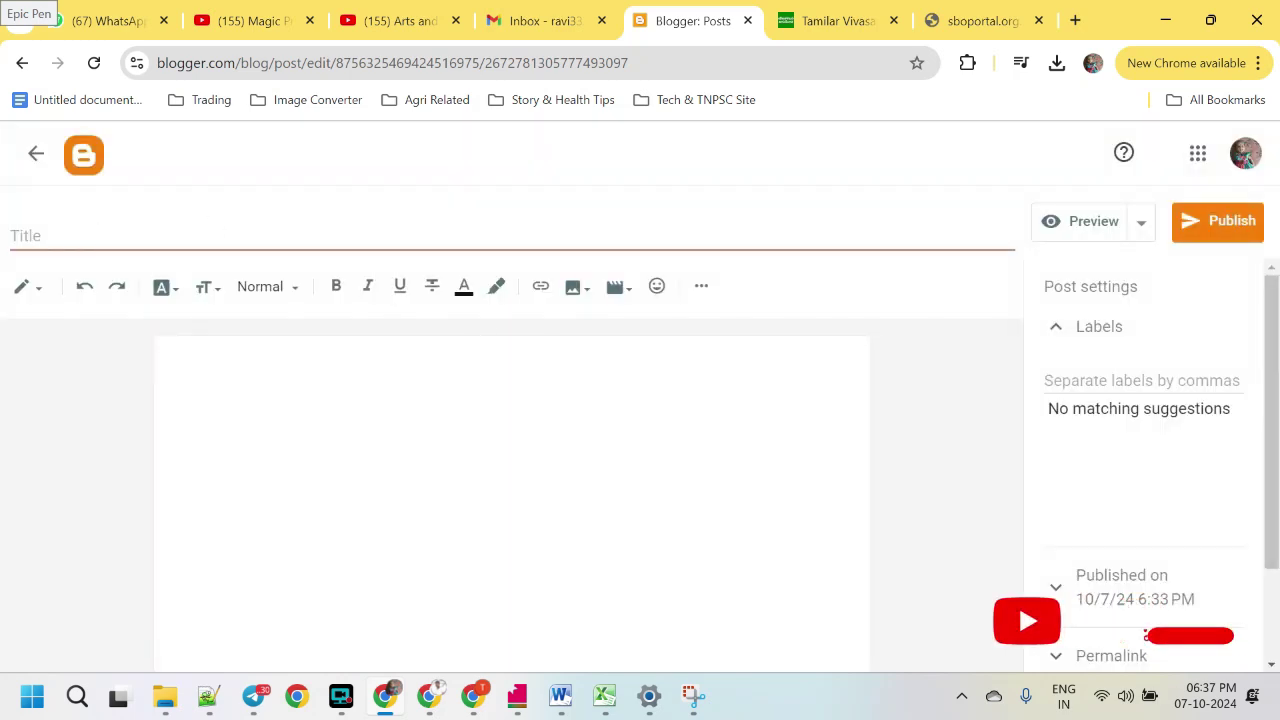
# Copy the highlighted heading "இயற்கை விவசாயம்: ஆரோக்கியமான மண், உணவு மற்றும் சுற்றுச்சூழலை மேம்படுத்துதல்" from the Word document Blogger Coding into the post title
pyautogui.click(103, 236)
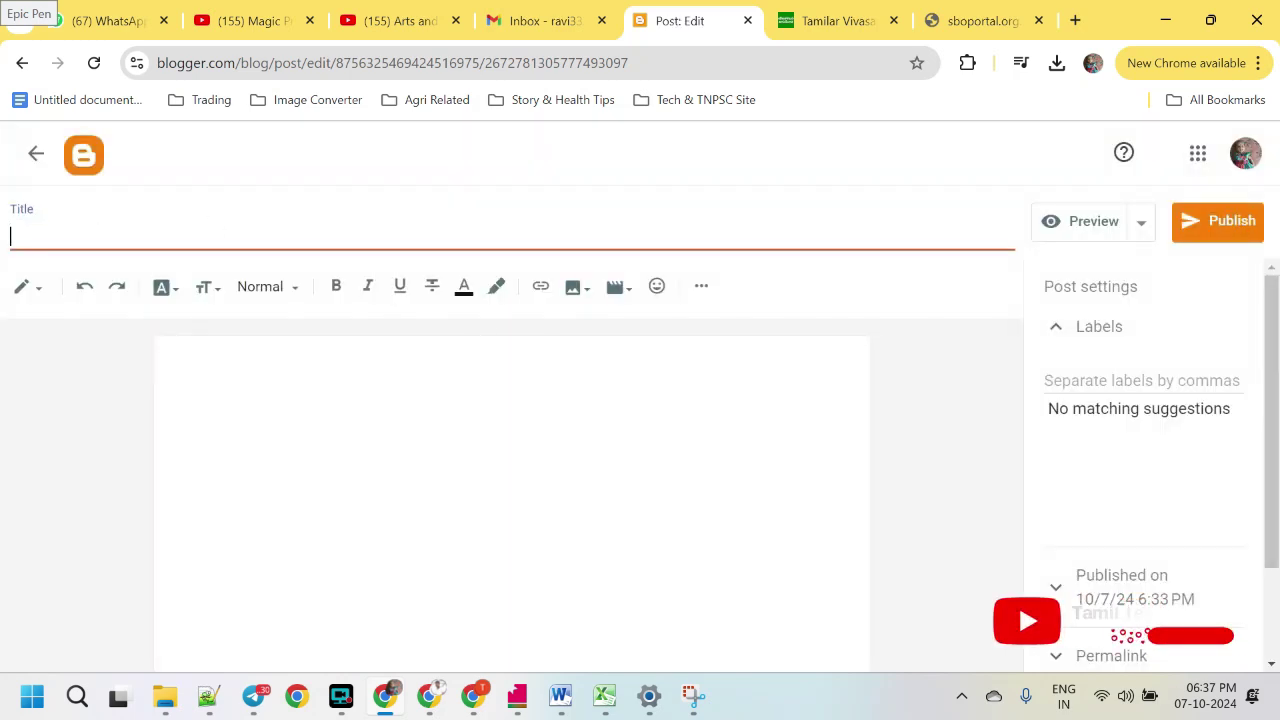
pyautogui.click(562, 698)
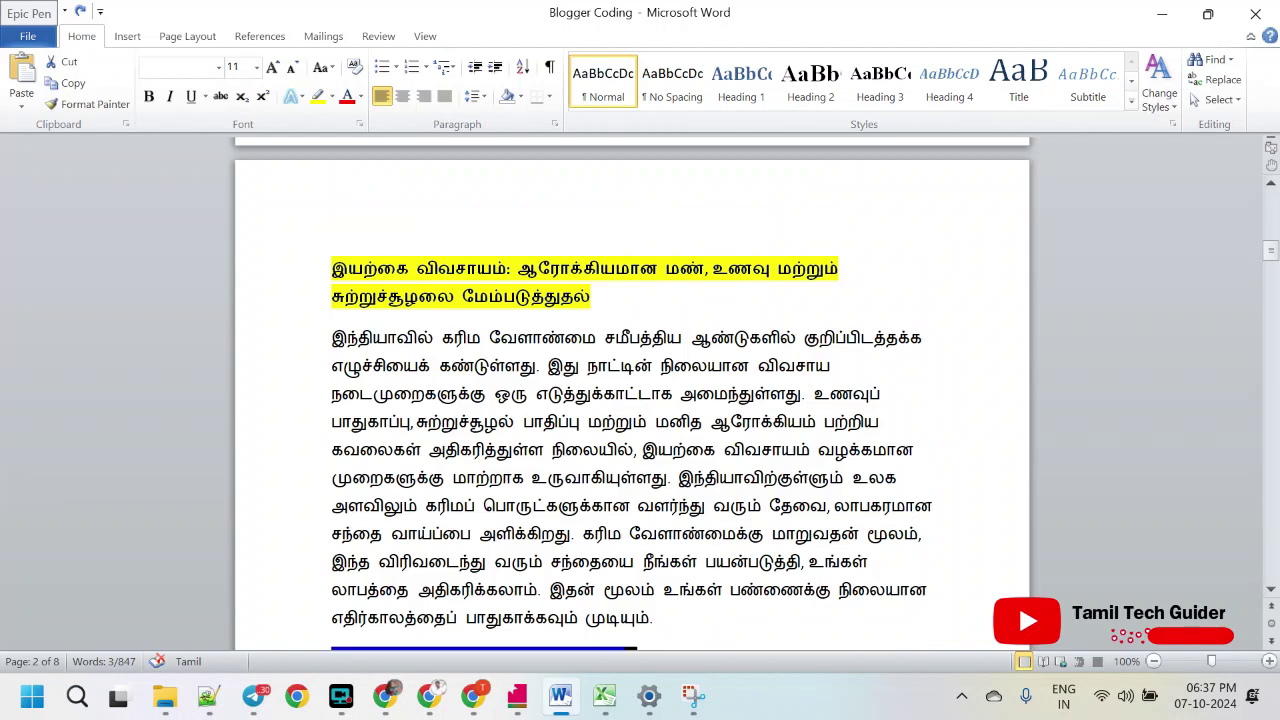
pyautogui.moveTo(332, 269); pyautogui.dragTo(597, 299)
pyautogui.hotkey('ctrl', 'c')
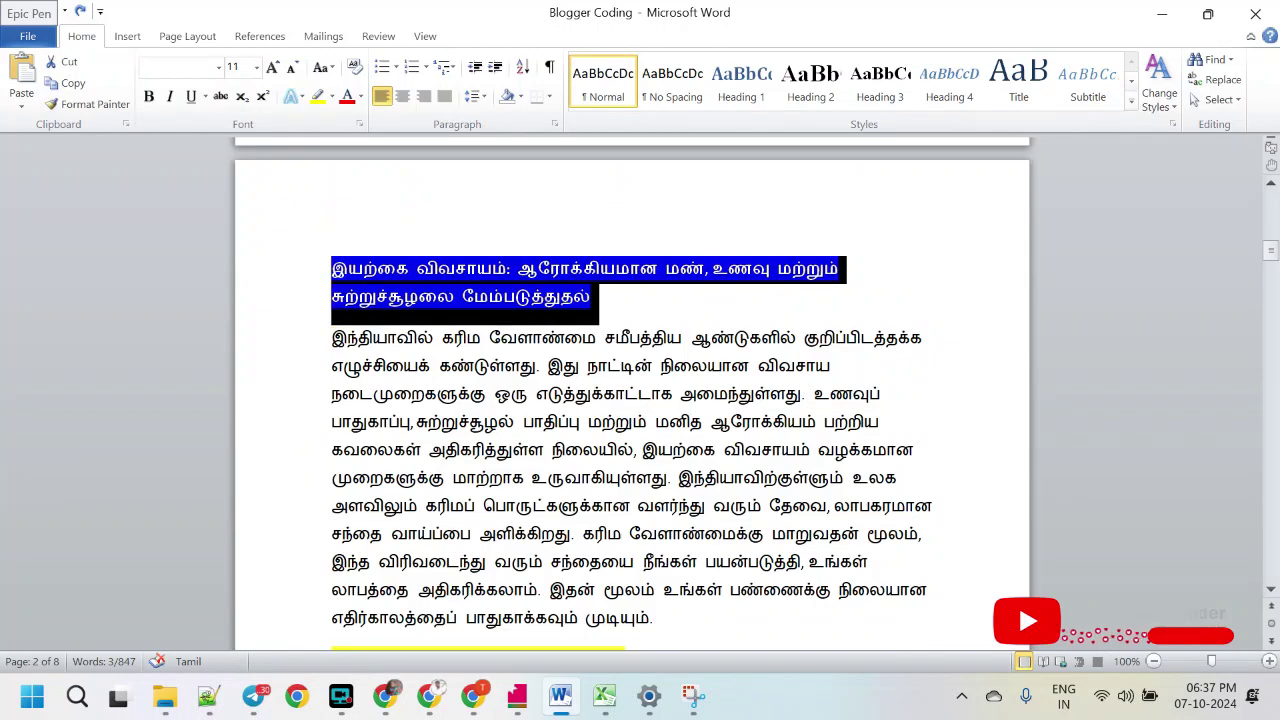
pyautogui.hotkey('alt', 'Tab')
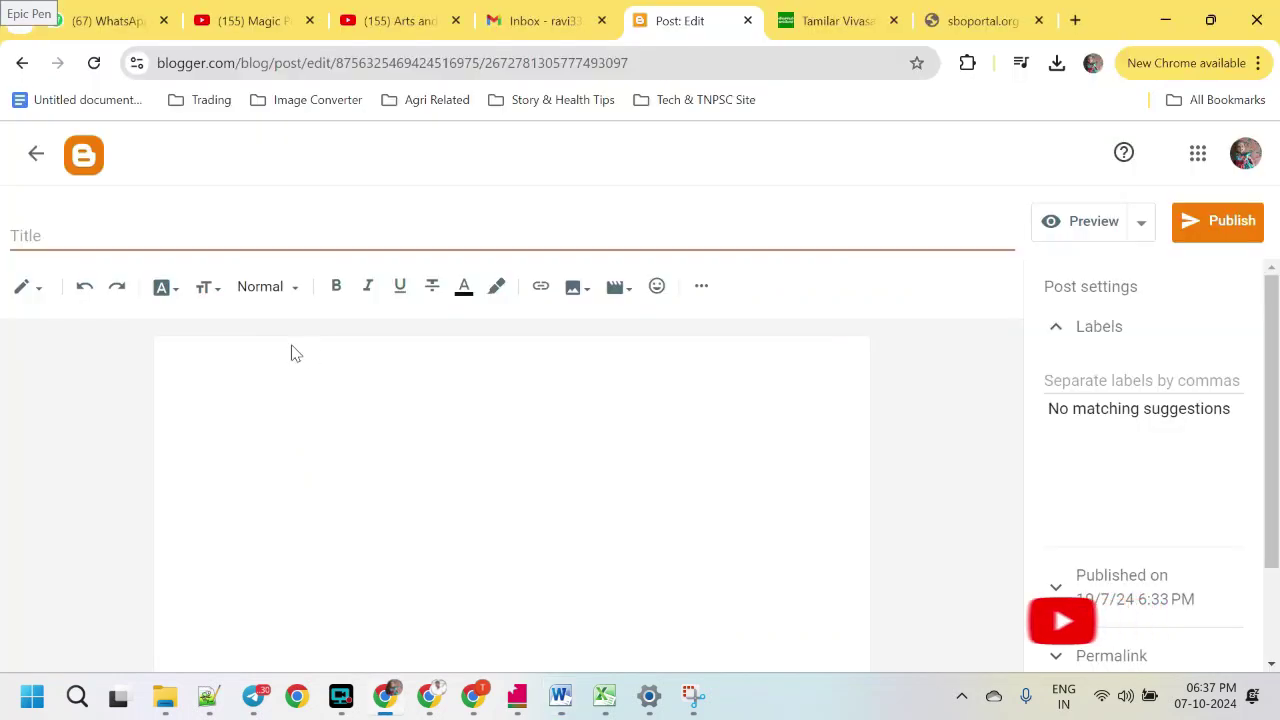
pyautogui.hotkey('ctrl', 'v')
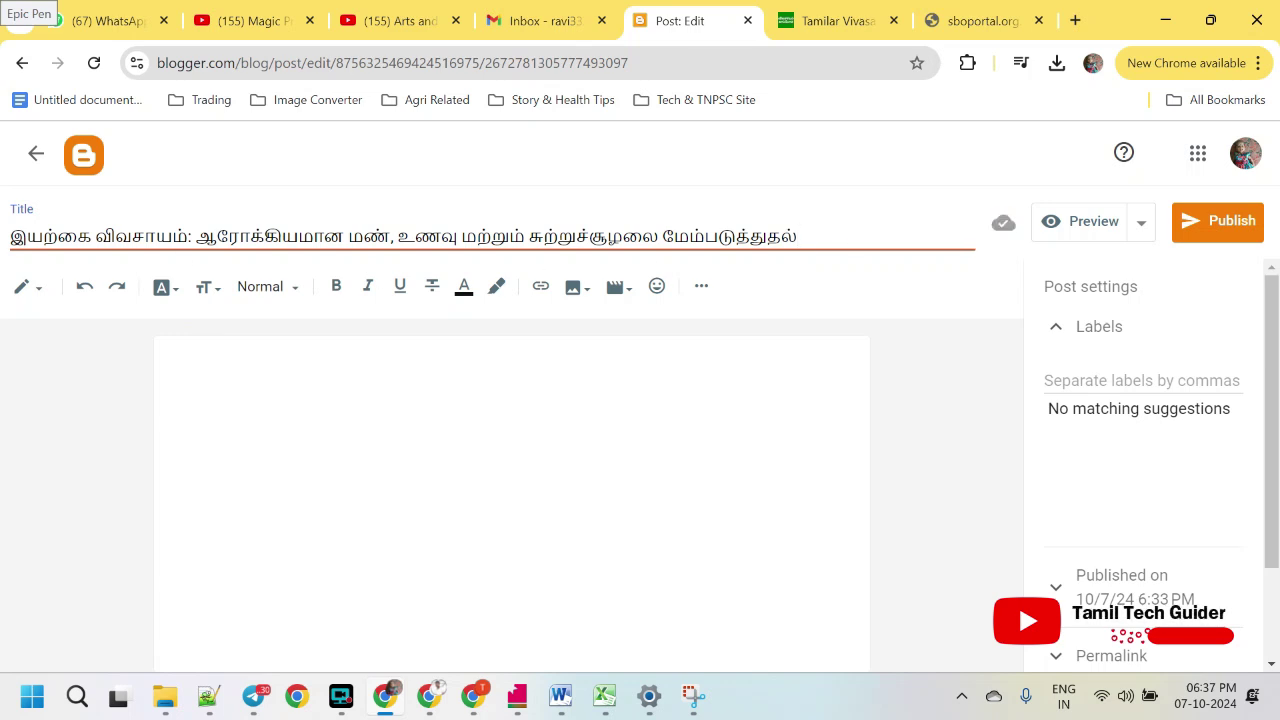
# Compare the new post's title with how the headline of the latest published post appears on the live blog
pyautogui.moveTo(797, 237); pyautogui.dragTo(2, 218)
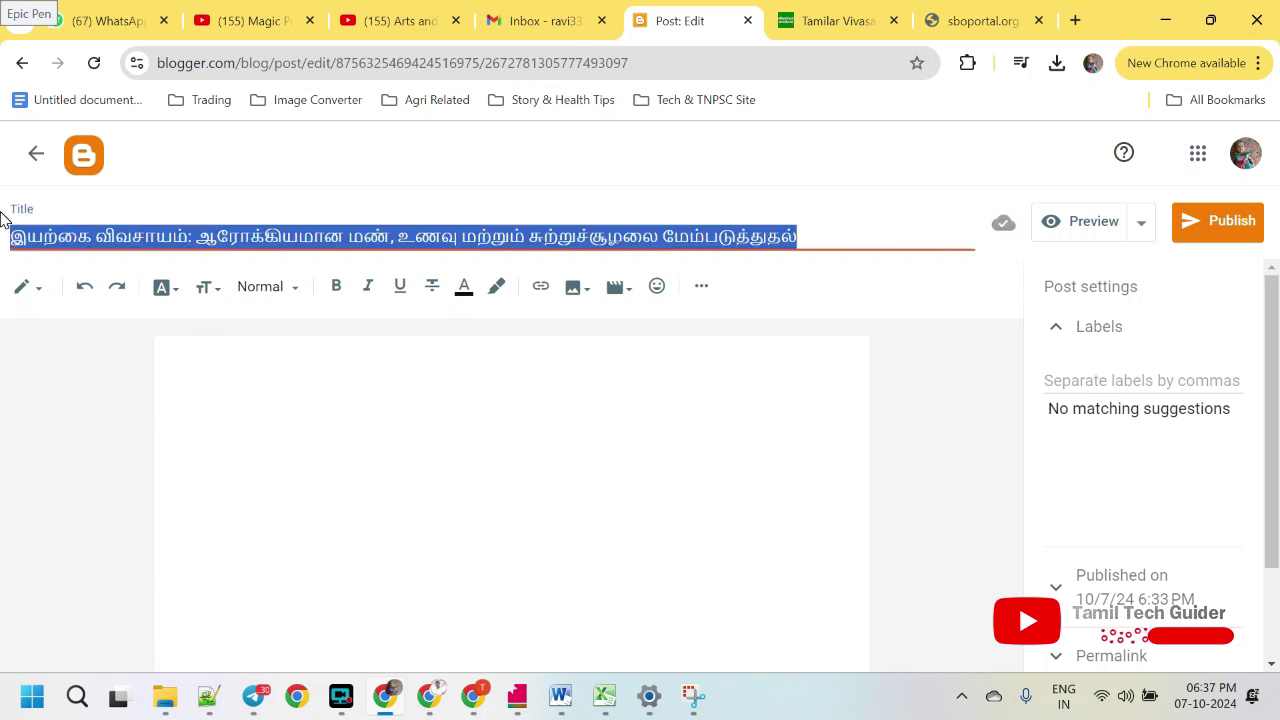
pyautogui.click(190, 358)
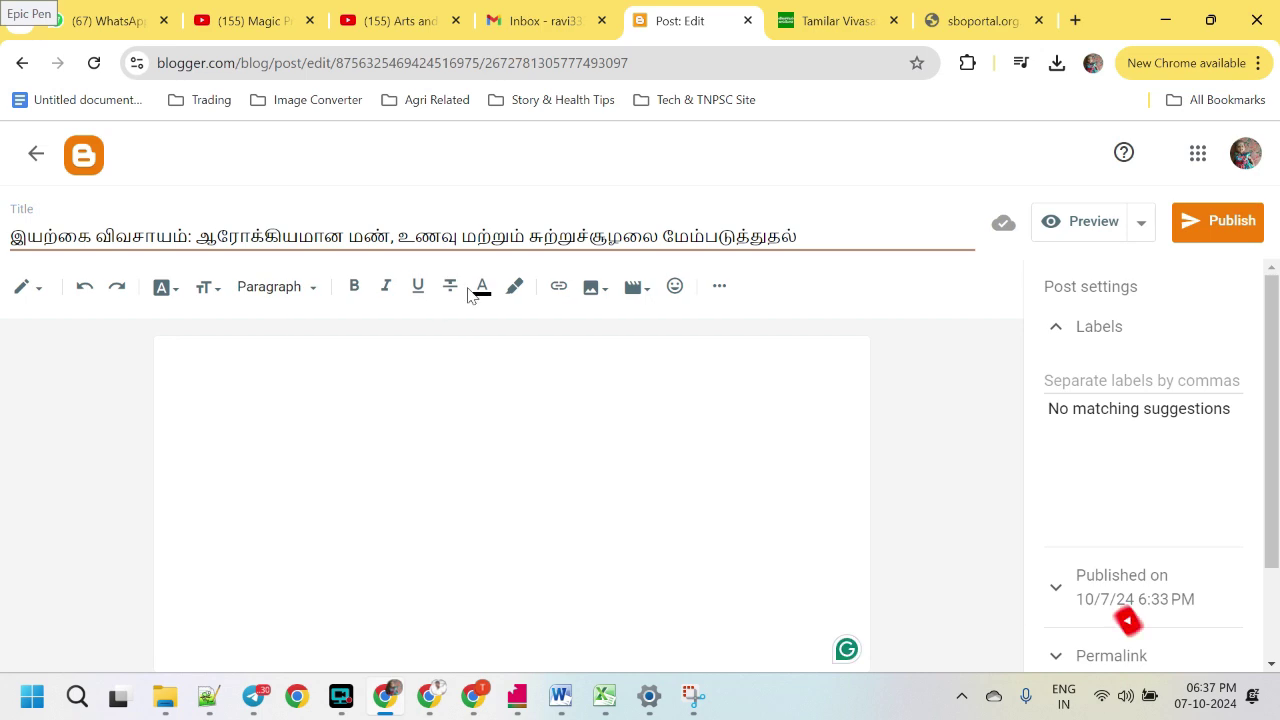
pyautogui.tripleClick(320, 223)
pyautogui.hotkey('ctrl', 'c')
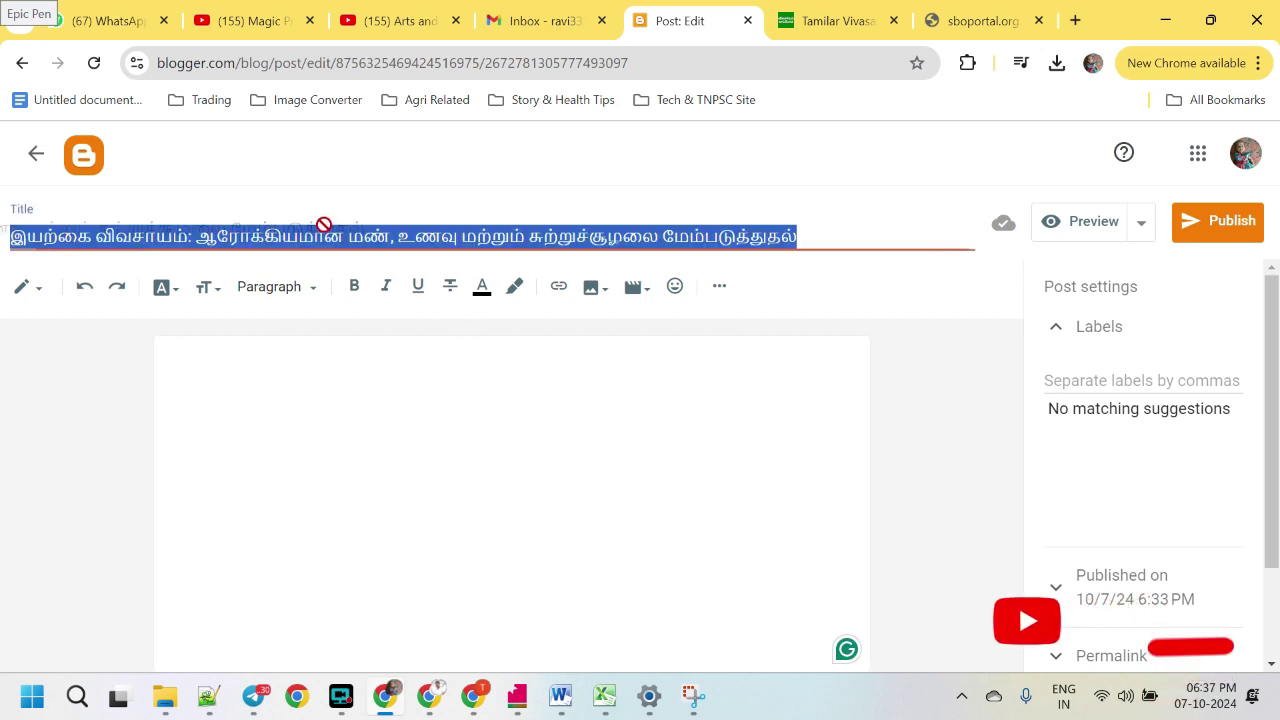
pyautogui.click(830, 20)
pyautogui.scroll(-1, 1180, 608)
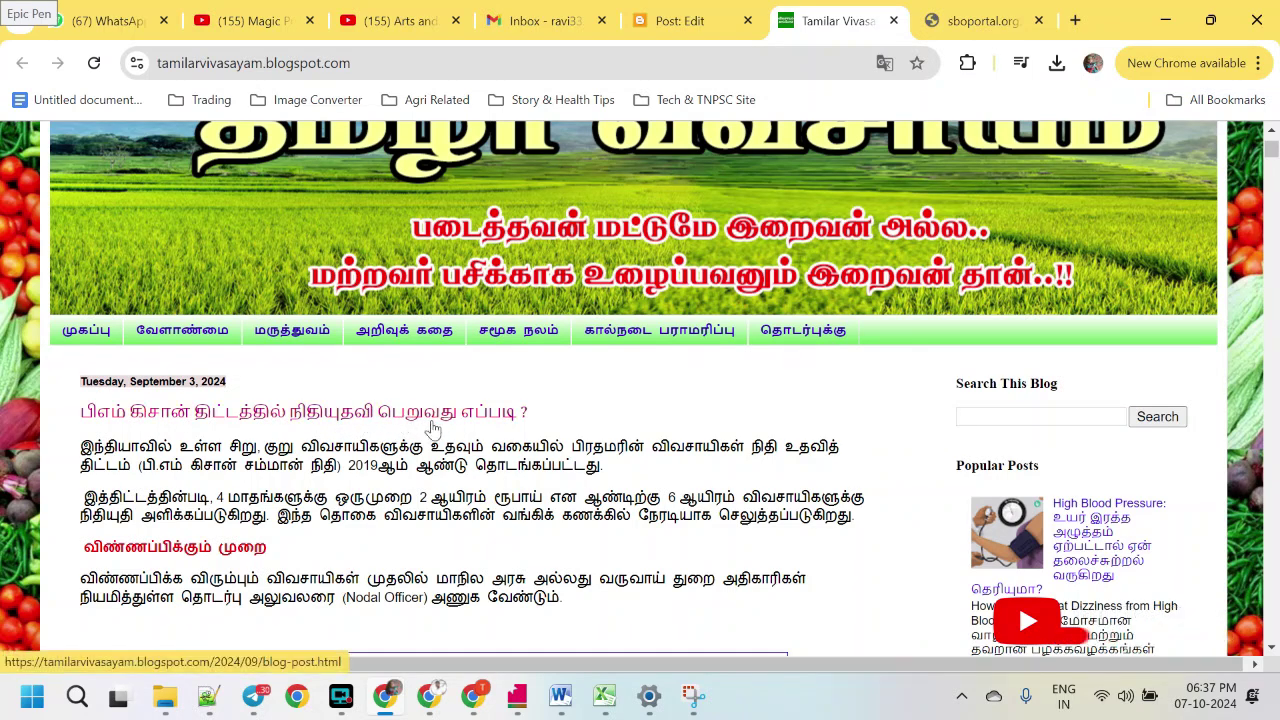
pyautogui.click(700, 20)
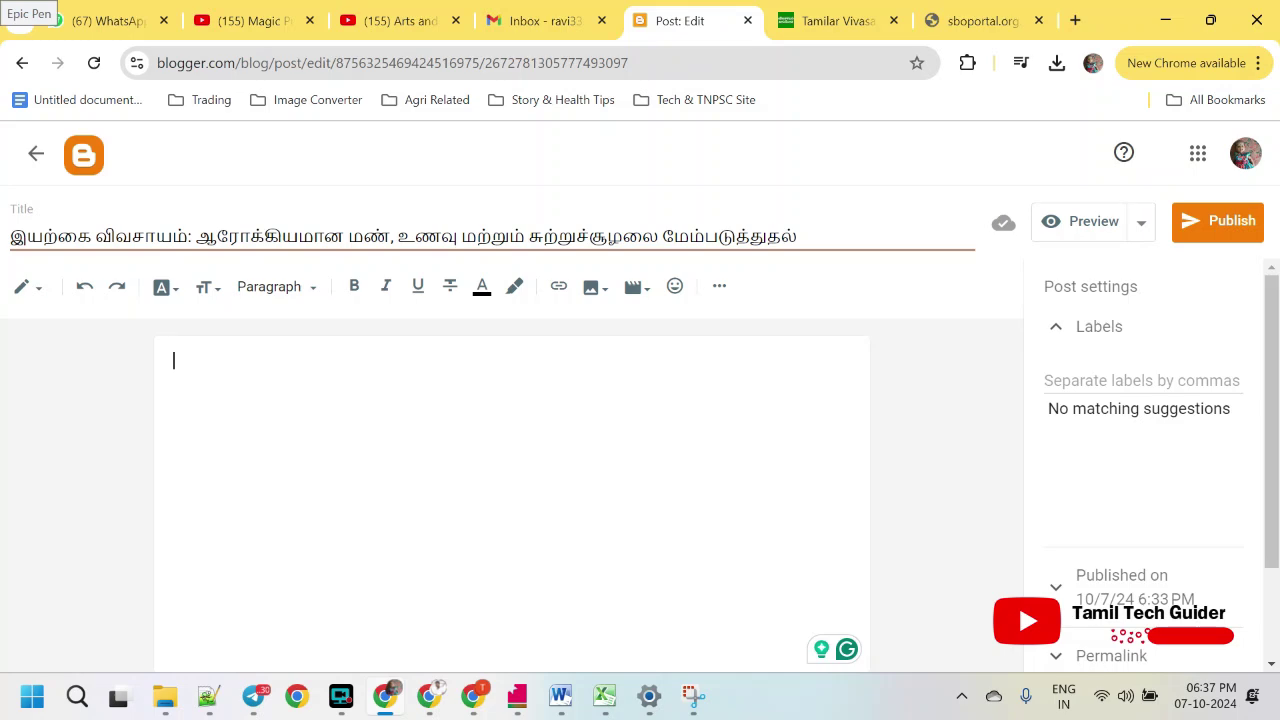
pyautogui.hotkey('ctrl', 'v')
pyautogui.hotkey('ctrl', 'z')
pyautogui.click(840, 20)
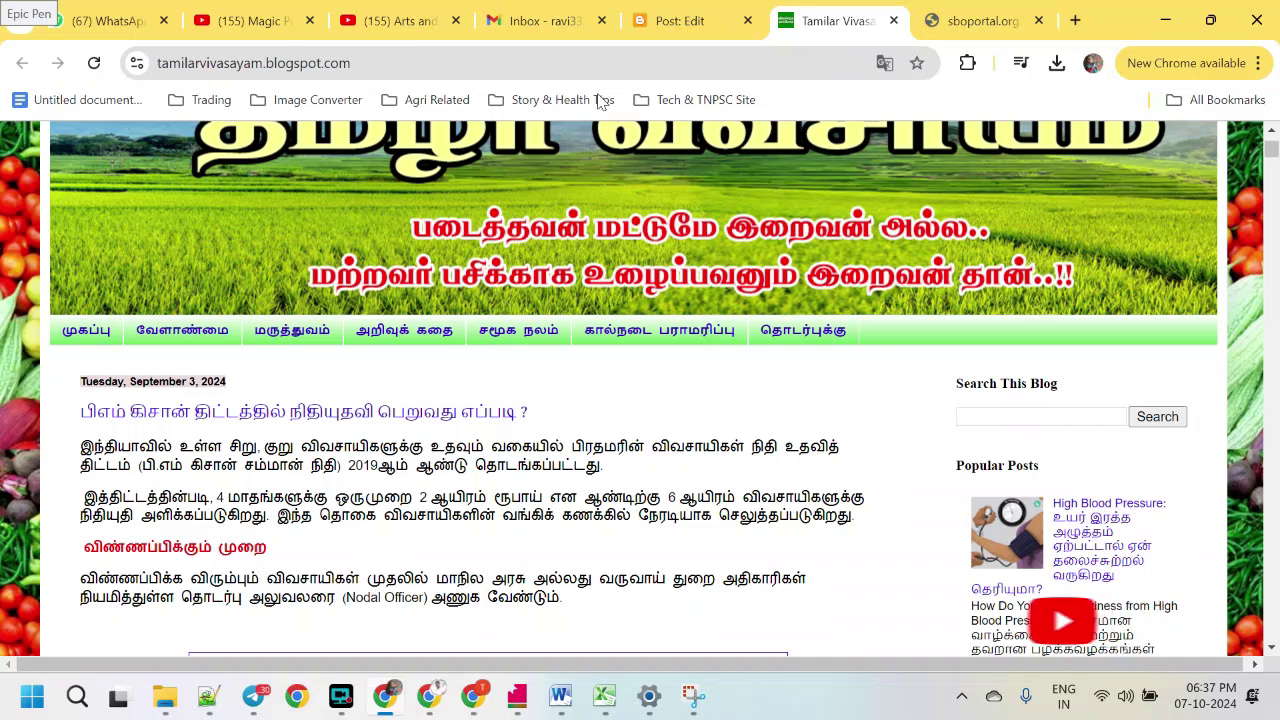
pyautogui.click(677, 20)
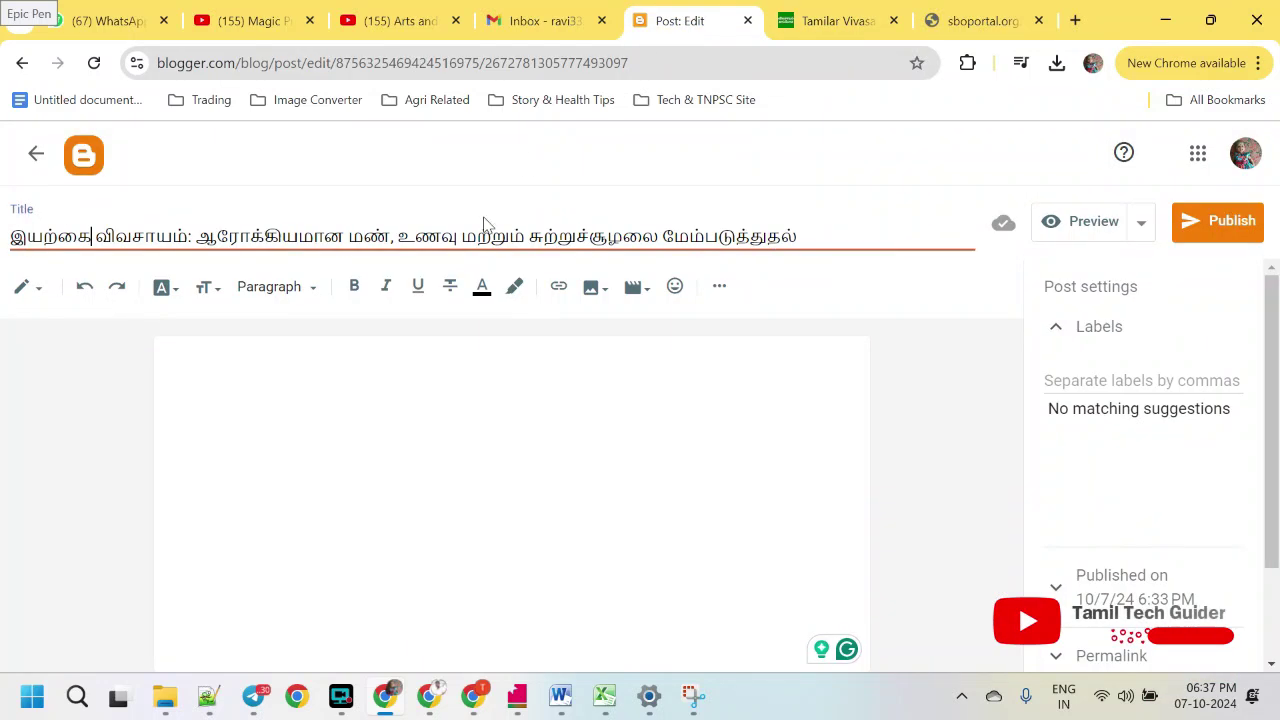
# Copy the introductory paragraph below the main heading in the Word document and paste it into the post body
pyautogui.click(174, 361)
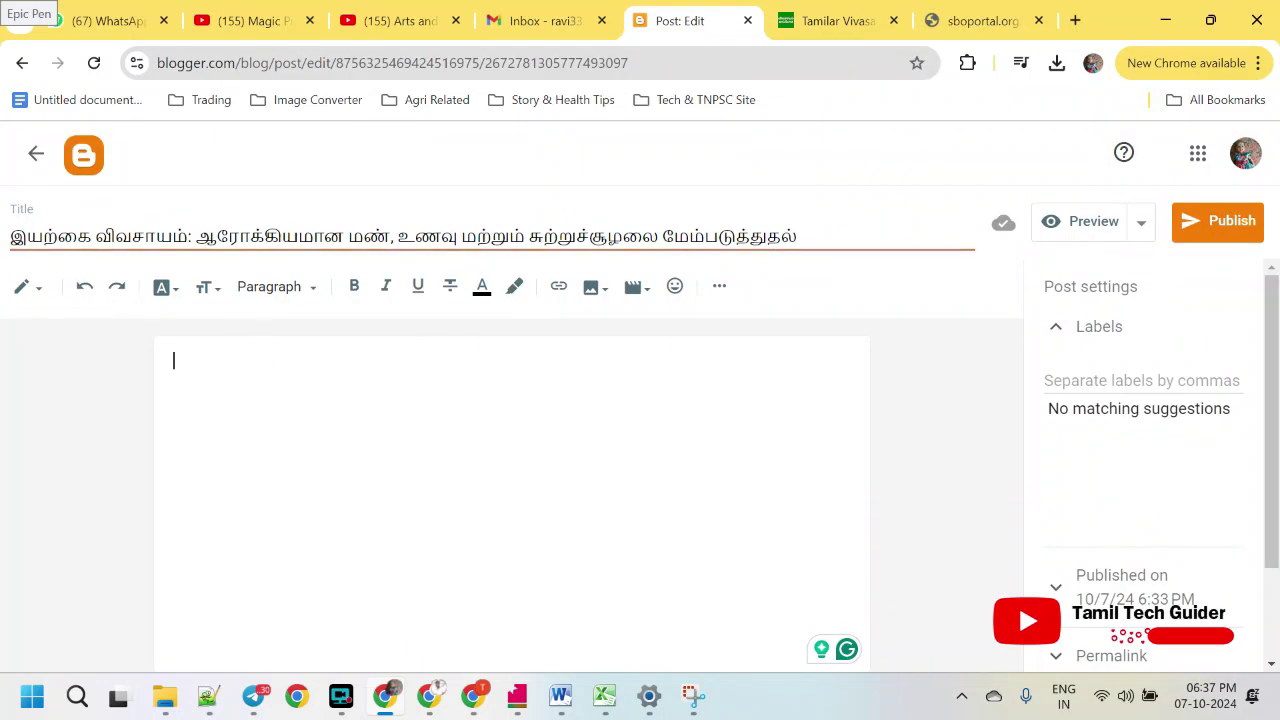
pyautogui.hotkey('alt', 'Tab')
pyautogui.click(440, 366)
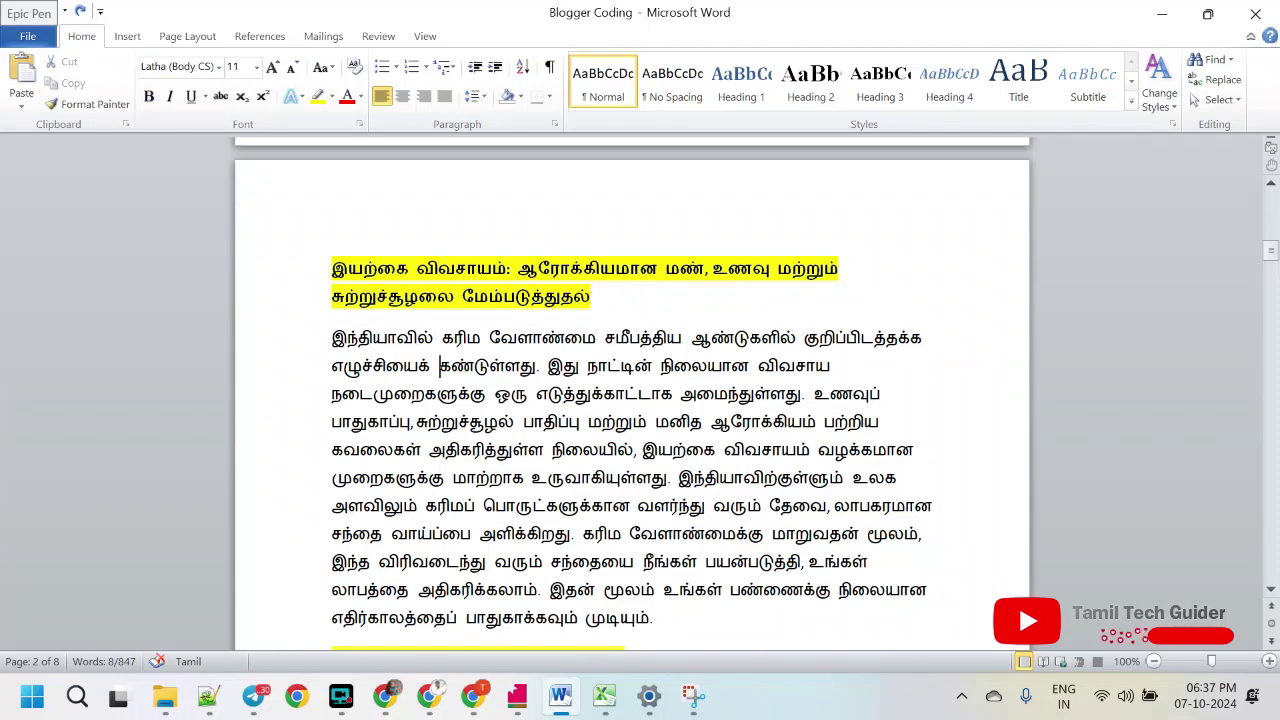
pyautogui.moveTo(333, 339); pyautogui.dragTo(664, 625)
pyautogui.hotkey('ctrl', 'c')
pyautogui.hotkey('alt', 'Tab')
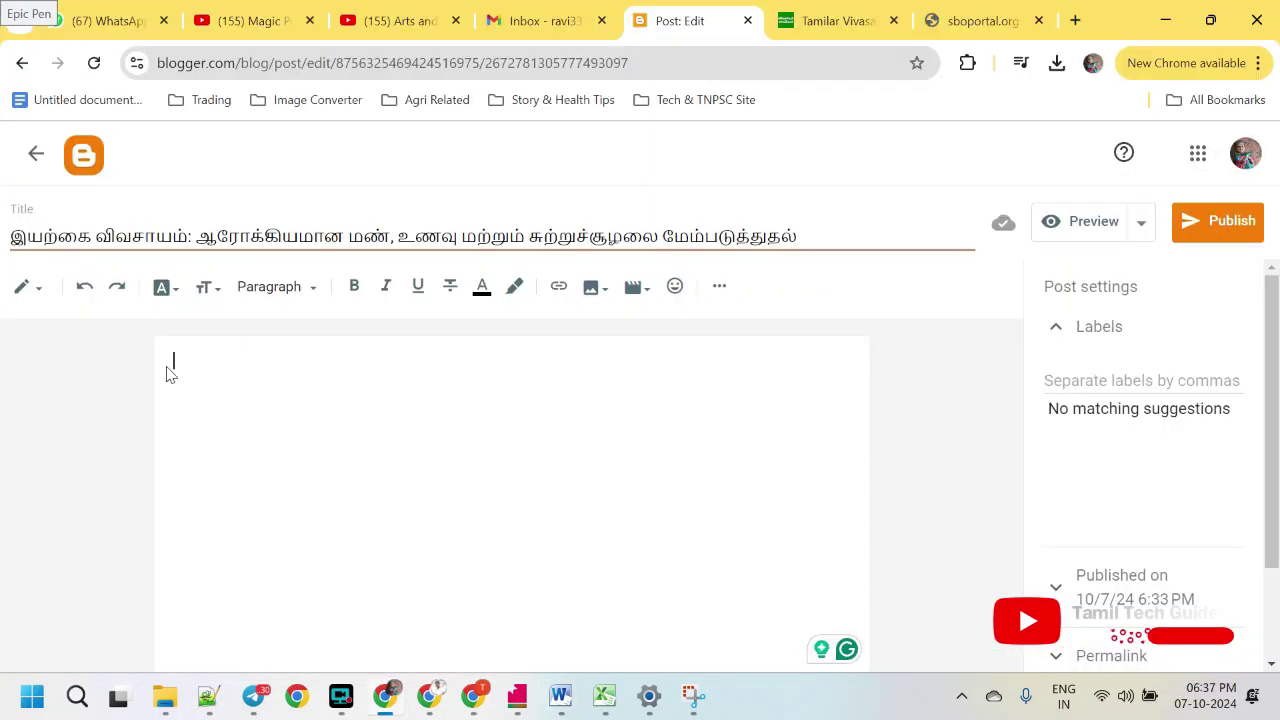
pyautogui.hotkey('ctrl', 'v')
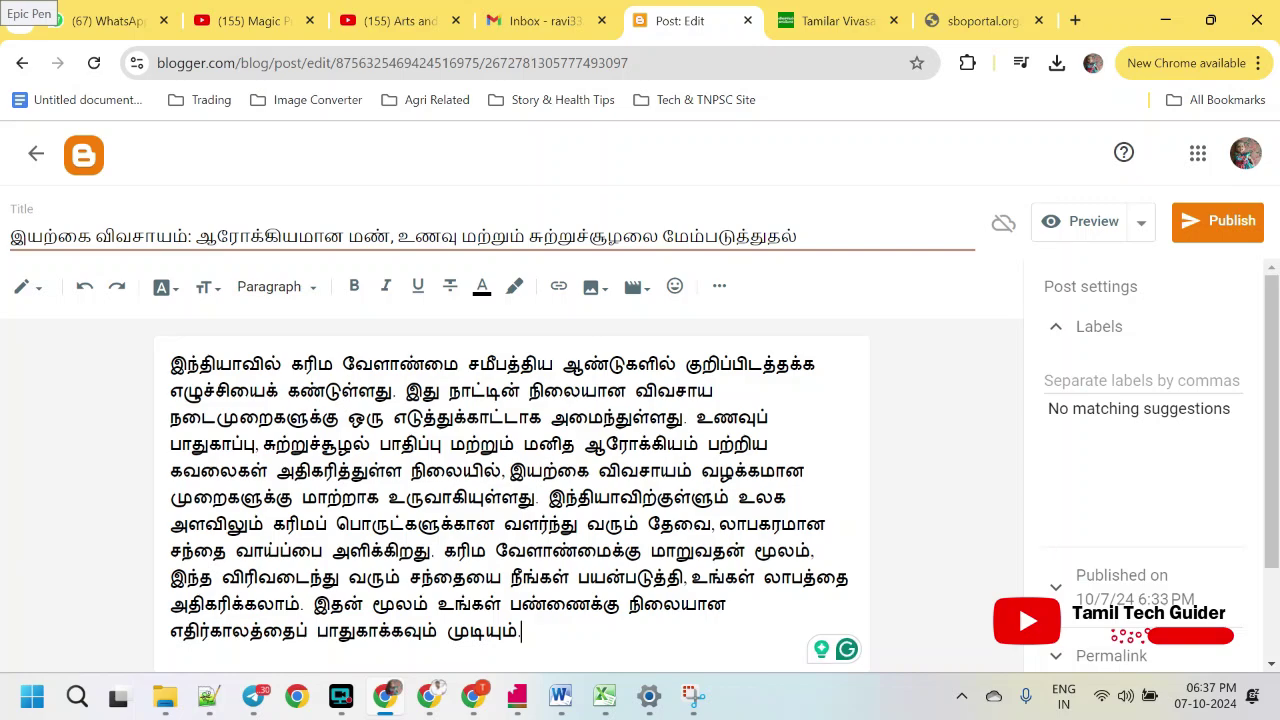
# Compare the pasted introduction with the body text of the published post on the live blog
pyautogui.click(785, 14)
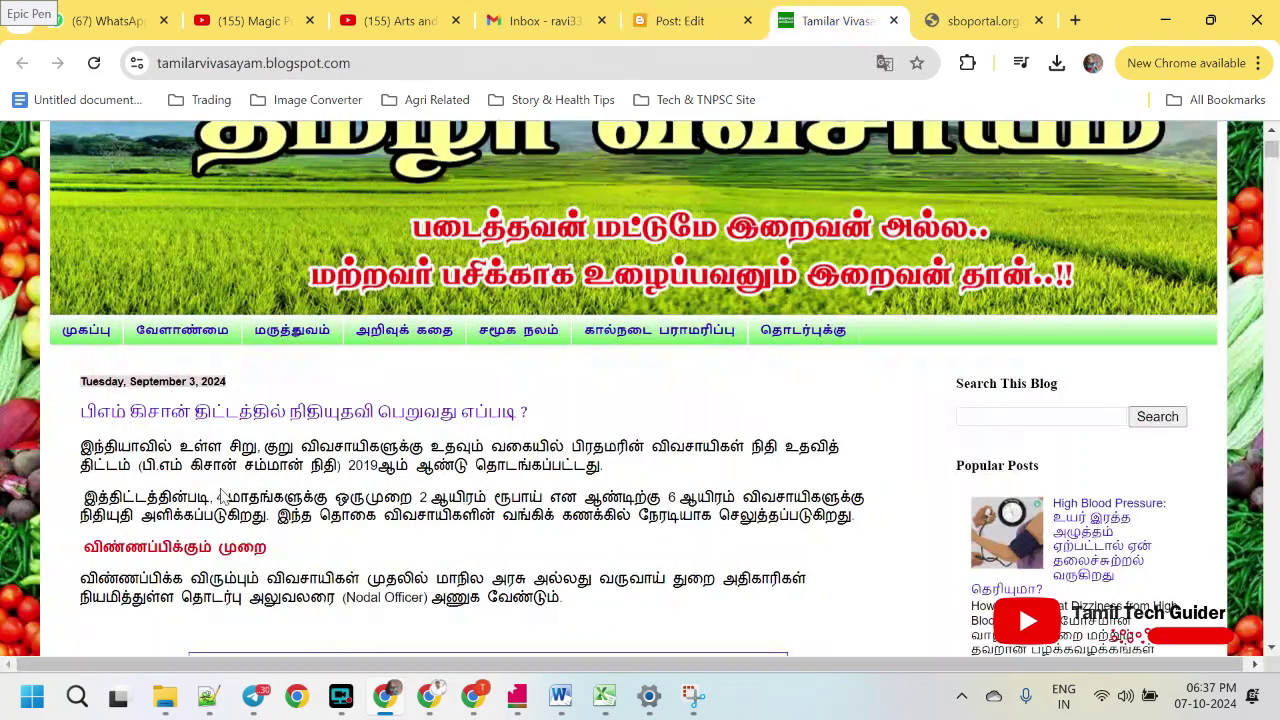
pyautogui.click(720, 18)
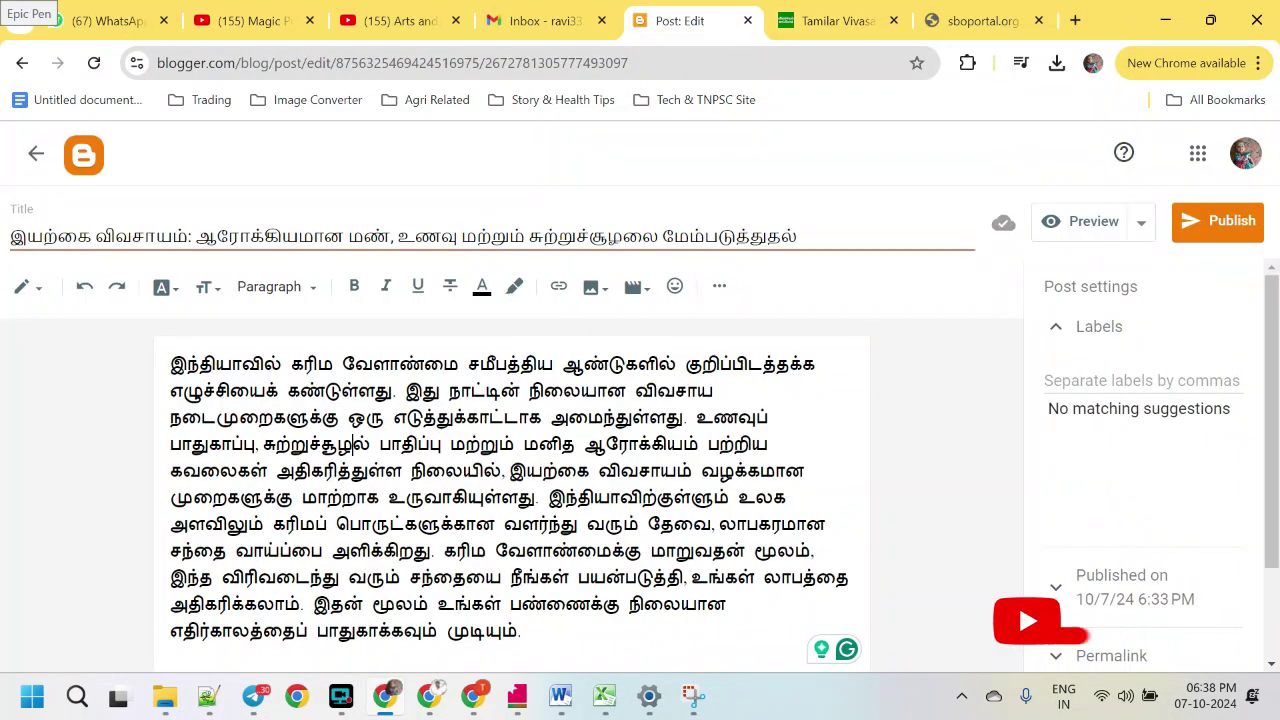
pyautogui.hotkey('ctrl', 'a')
pyautogui.click(525, 631)
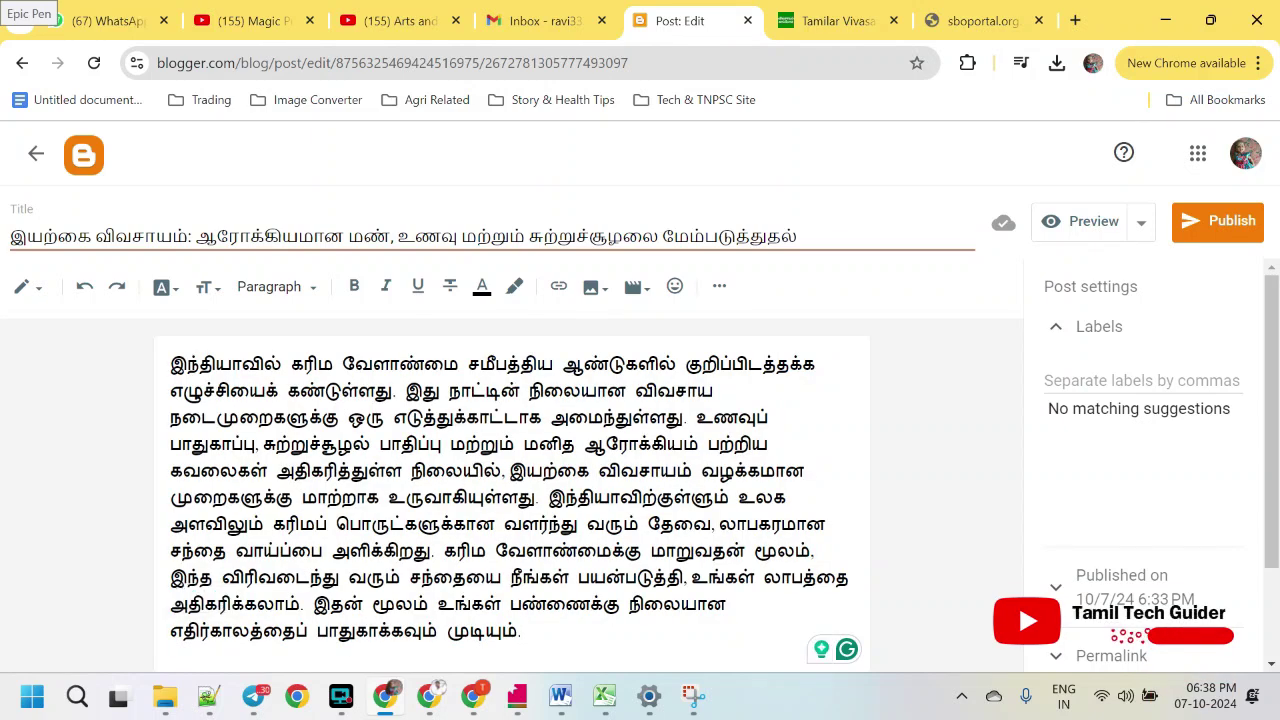
# In the Word document, copy the rest of the article from the heading "இயற்கை விவசாயத்தின் நன்மைகள்" through the end
pyautogui.hotkey('alt', 'Tab')
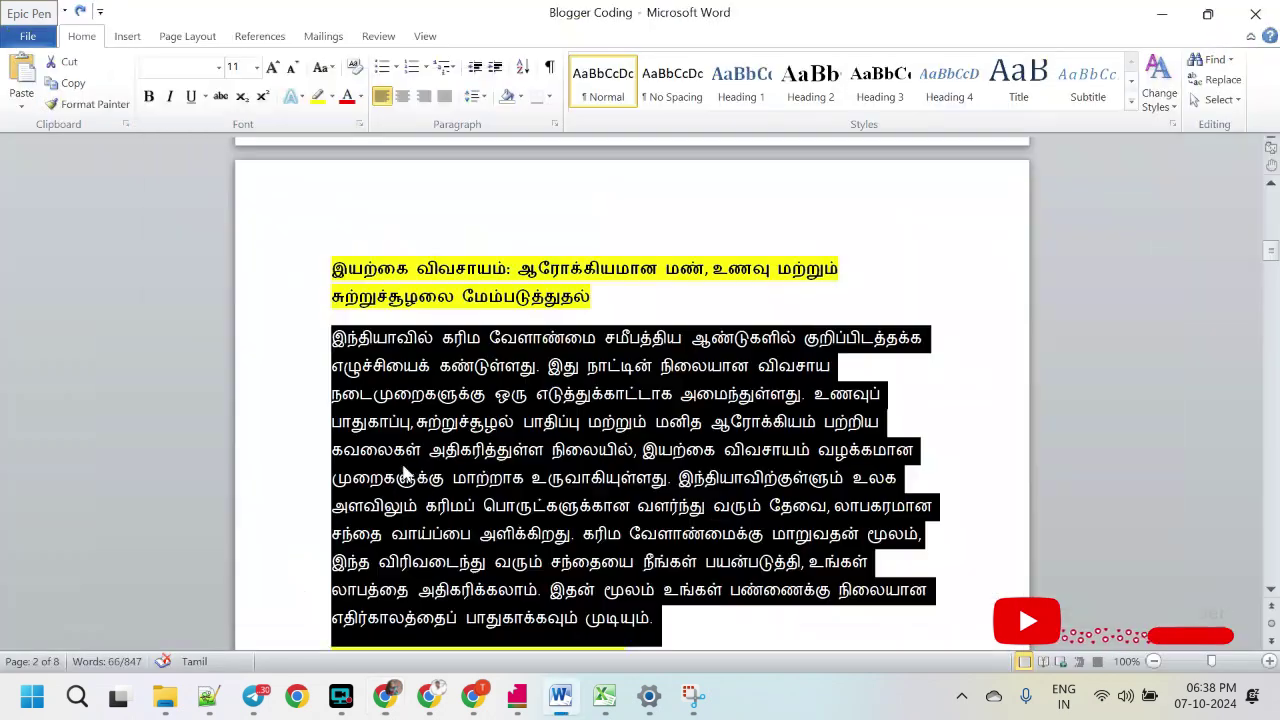
pyautogui.press('Down')
pyautogui.press('Down')
pyautogui.press('Down')
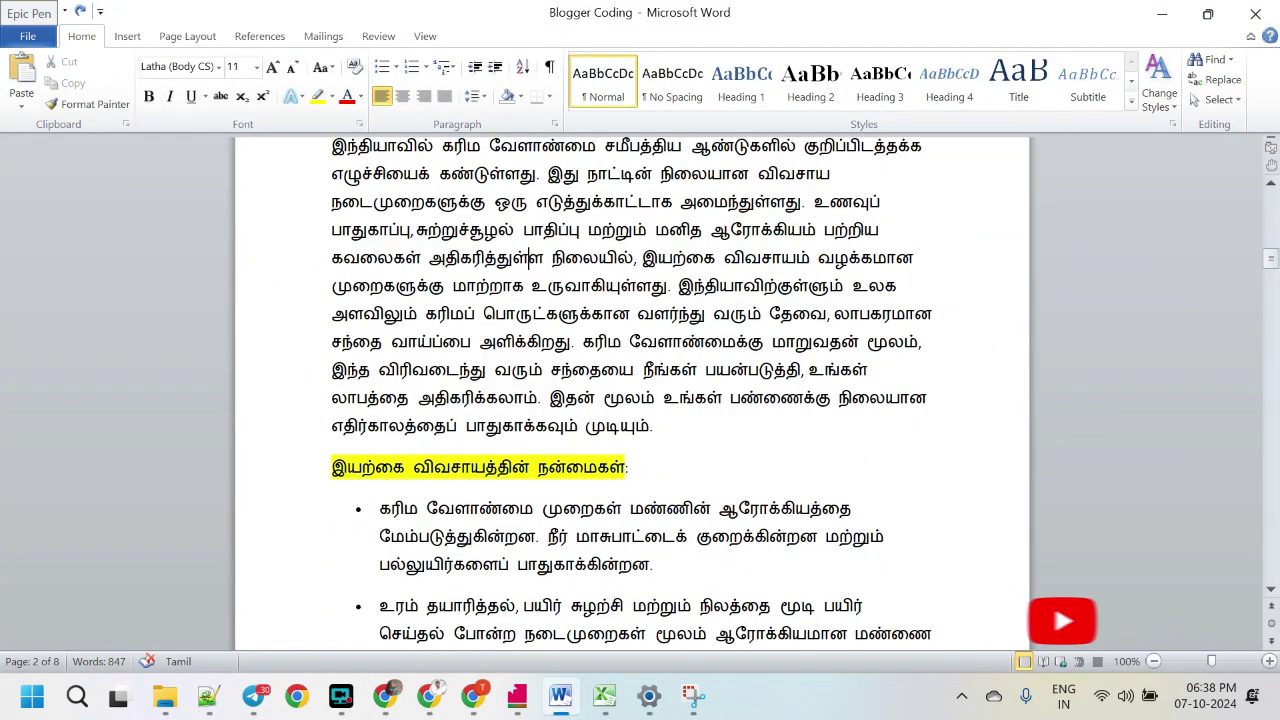
pyautogui.tripleClick(480, 467)
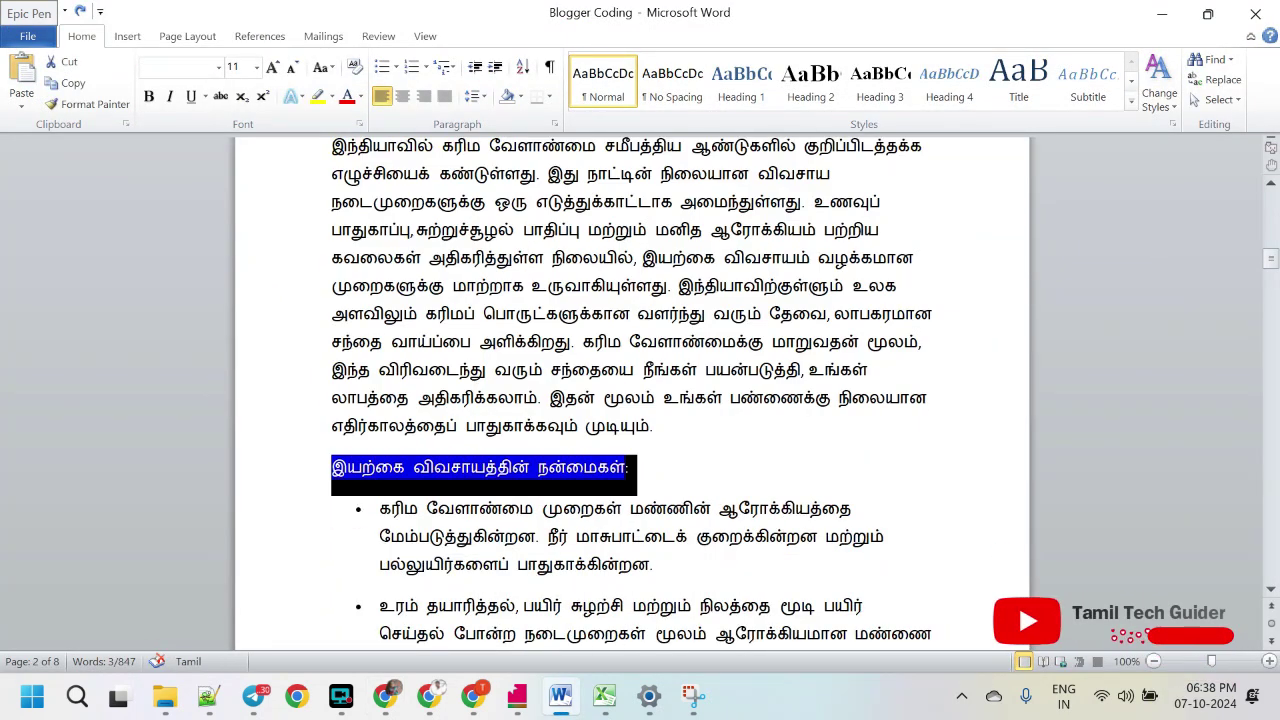
pyautogui.scroll(-1, 630, 390)
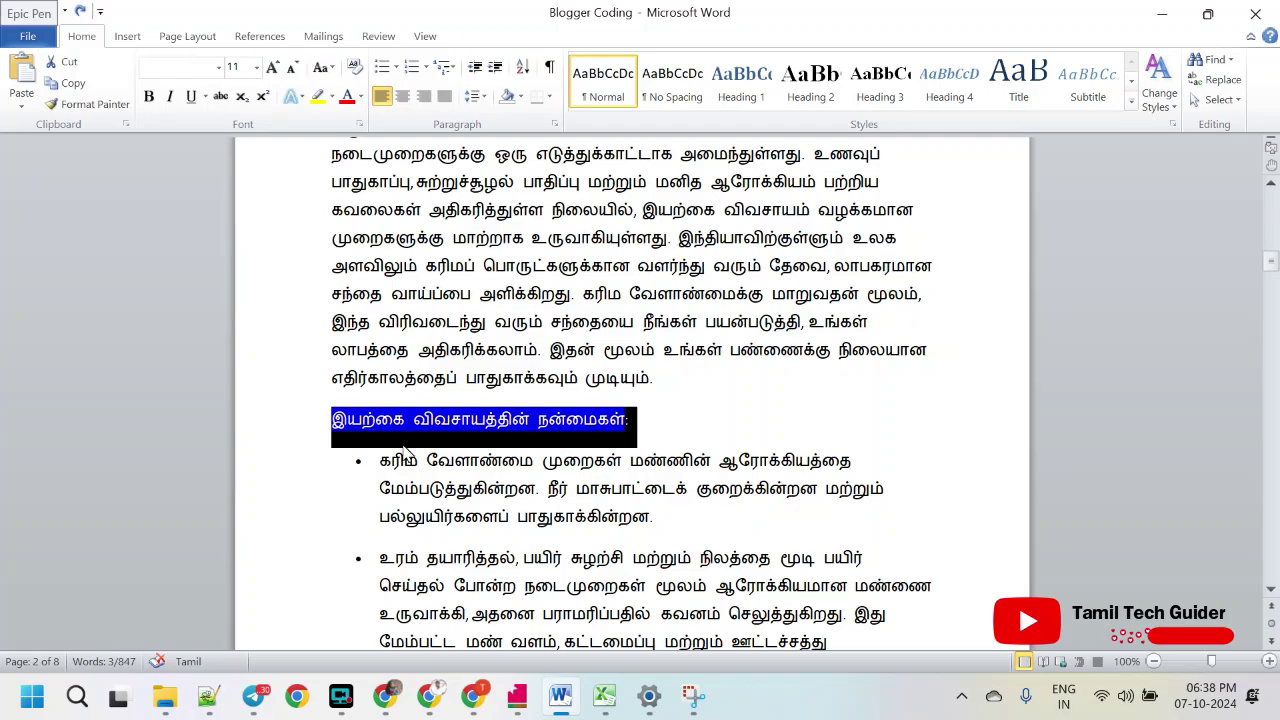
pyautogui.press('Right')
pyautogui.hotkey('shift', 'Down')
pyautogui.hotkey('shift', 'Down')
pyautogui.hotkey('shift', 'Down')
pyautogui.hotkey('shift', 'Down')
pyautogui.hotkey('shift', 'Down')
pyautogui.hotkey('shift', 'Down')
pyautogui.hotkey('shift', 'Down')
pyautogui.hotkey('shift', 'Down')
pyautogui.hotkey('shift', 'Down')
pyautogui.hotkey('shift', 'Down')
pyautogui.hotkey('shift', 'Down')
pyautogui.hotkey('shift', 'Down')
pyautogui.hotkey('shift', 'Down')
pyautogui.hotkey('shift', 'Down')
pyautogui.hotkey('shift', 'Down')
pyautogui.hotkey('shift', 'Down')
pyautogui.hotkey('shift', 'Down')
pyautogui.hotkey('shift', 'Down')
pyautogui.hotkey('shift', 'Down')
pyautogui.hotkey('shift', 'Down')
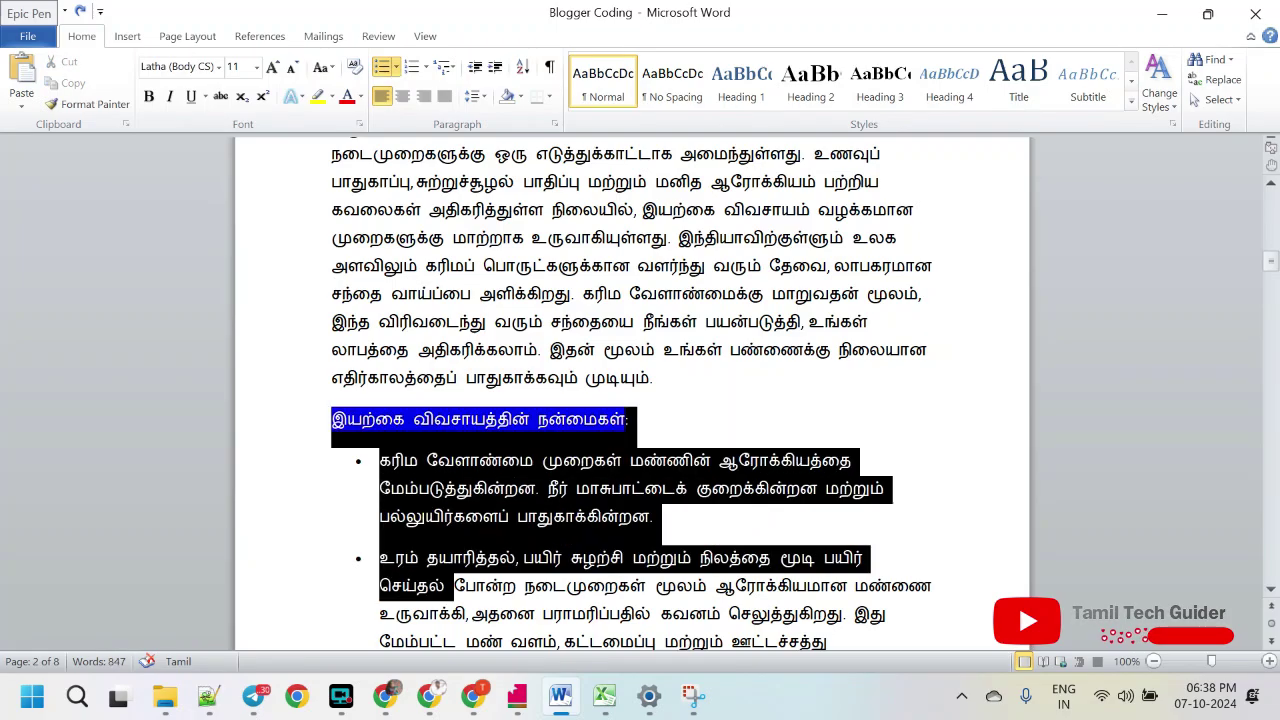
pyautogui.hotkey('shift', 'Down')
pyautogui.hotkey('shift', 'Down')
pyautogui.hotkey('shift', 'Down')
pyautogui.hotkey('shift', 'Down')
pyautogui.hotkey('shift', 'Down')
pyautogui.hotkey('shift', 'Down')
pyautogui.hotkey('shift', 'Down')
pyautogui.hotkey('shift', 'Down')
pyautogui.hotkey('shift', 'Down')
pyautogui.hotkey('shift', 'Down')
pyautogui.hotkey('shift', 'Down')
pyautogui.hotkey('shift', 'Down')
pyautogui.hotkey('shift', 'Down')
pyautogui.hotkey('shift', 'Down')
pyautogui.hotkey('shift', 'Down')
pyautogui.hotkey('shift', 'Down')
pyautogui.hotkey('shift', 'Down')
pyautogui.hotkey('shift', 'Down')
pyautogui.hotkey('shift', 'Down')
pyautogui.hotkey('shift', 'Down')
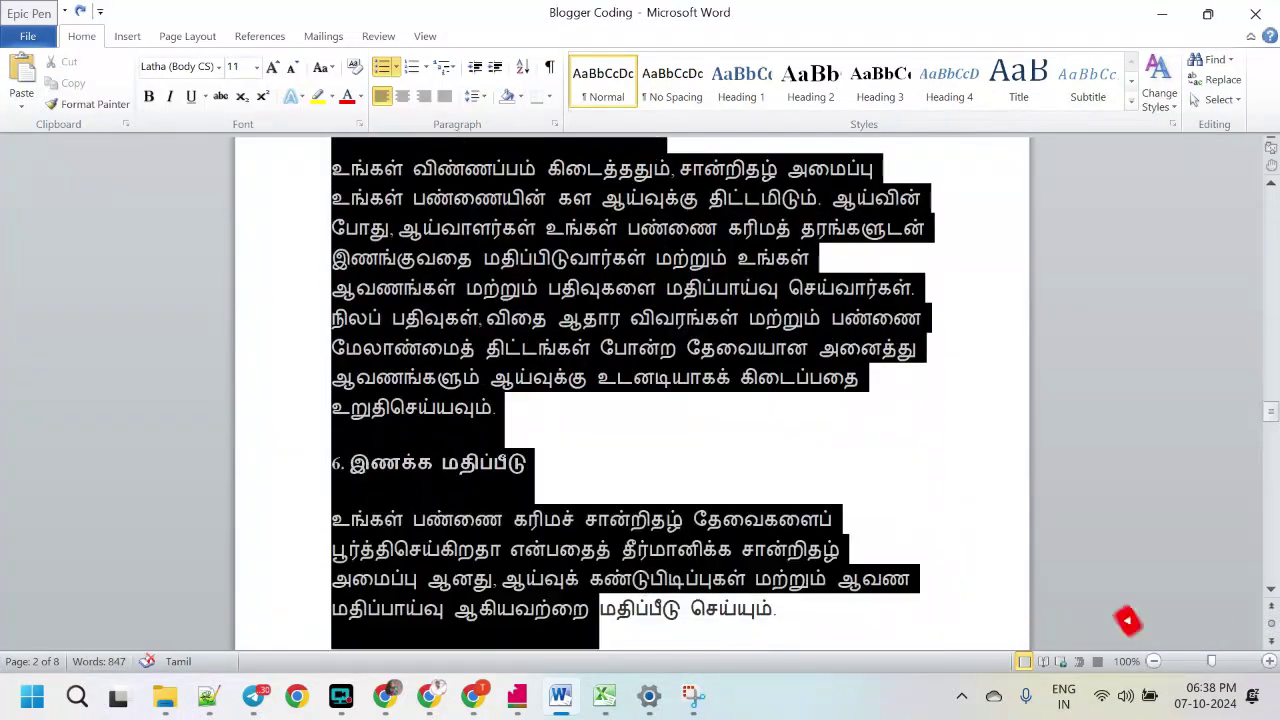
pyautogui.hotkey('shift', 'Down')
pyautogui.hotkey('shift', 'Down')
pyautogui.hotkey('shift', 'Down')
pyautogui.hotkey('shift', 'Down')
pyautogui.hotkey('shift', 'Down')
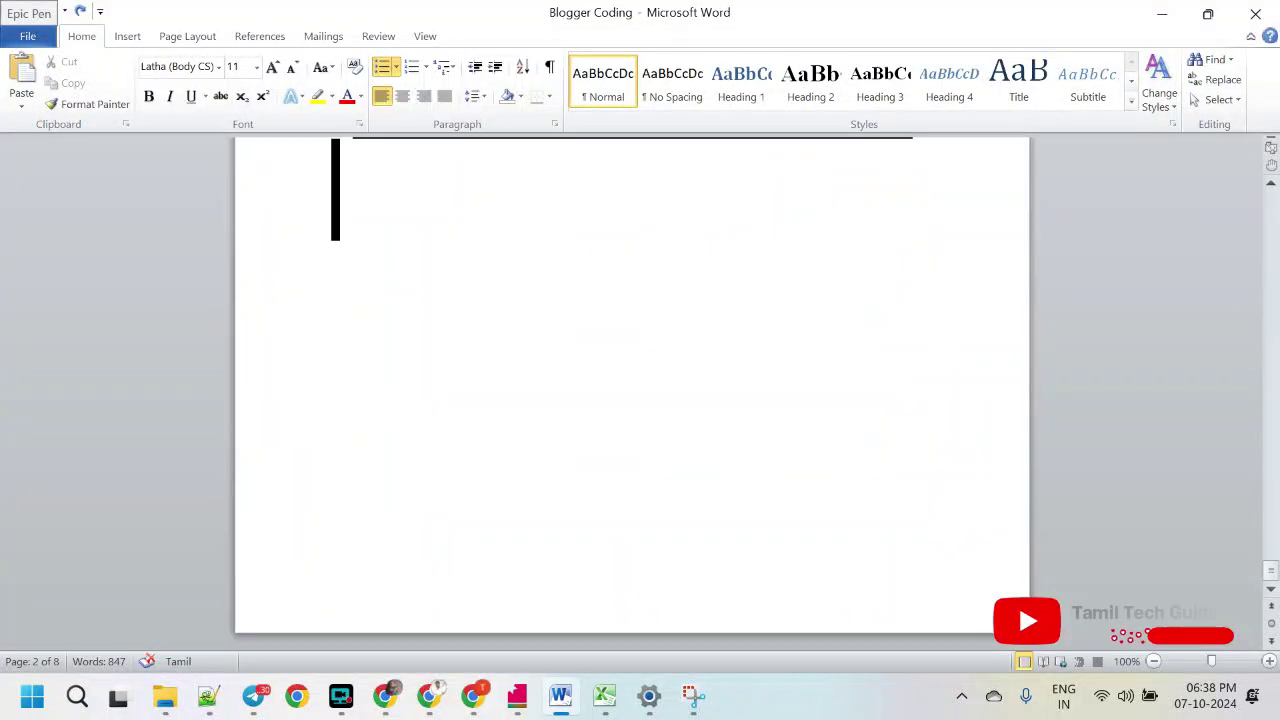
# Paste the copied article text into the Blogger post body on a new line below the introduction
pyautogui.hotkey('alt', 'Tab')
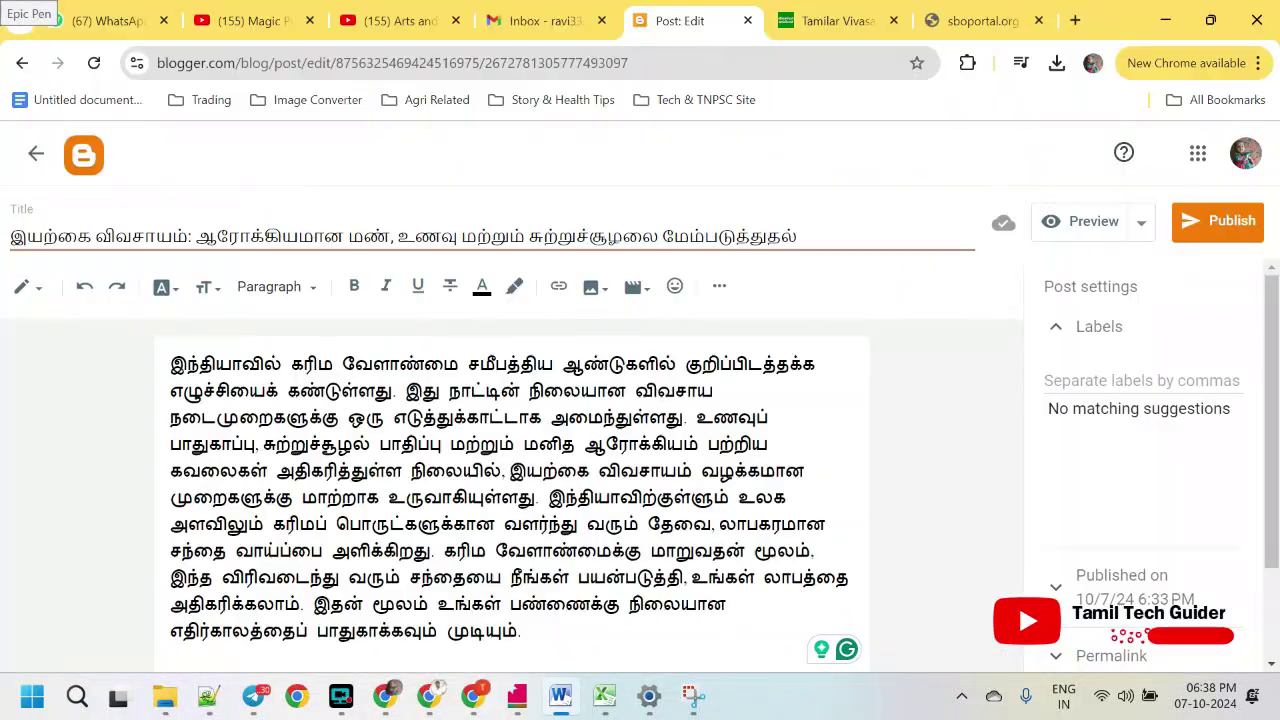
pyautogui.press('Return')
pyautogui.press('Return')
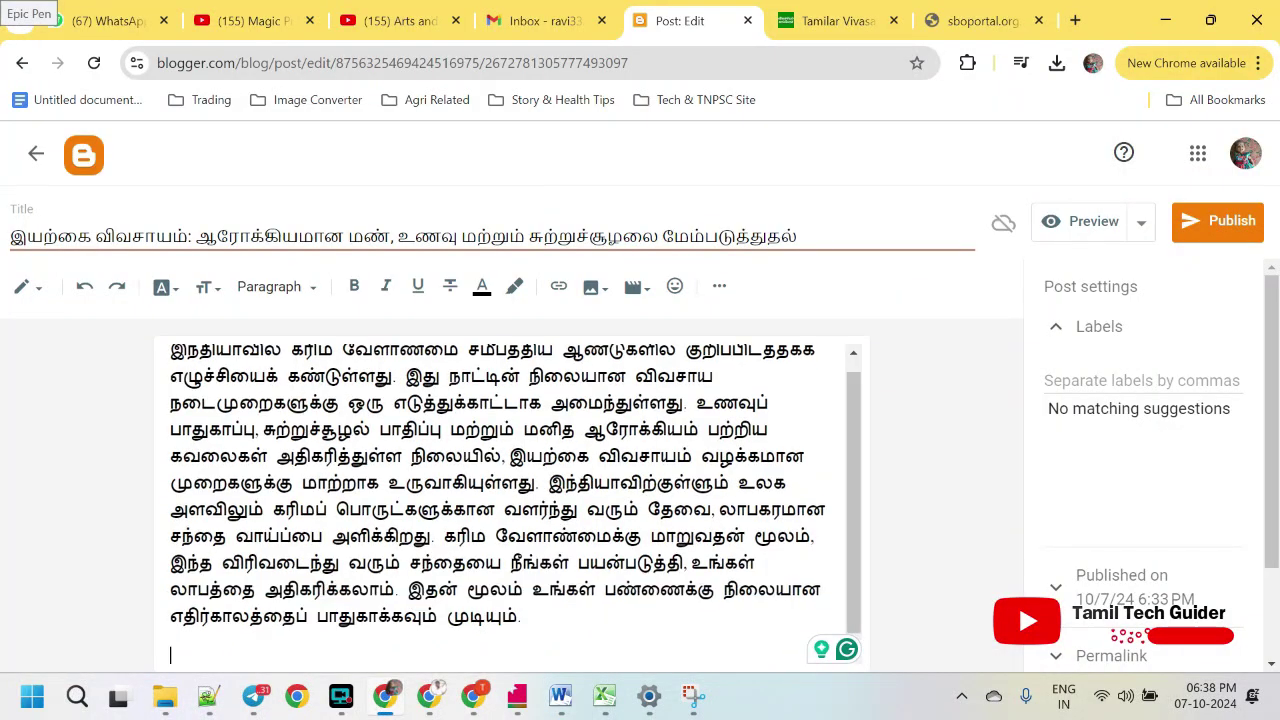
pyautogui.hotkey('ctrl', 'v')
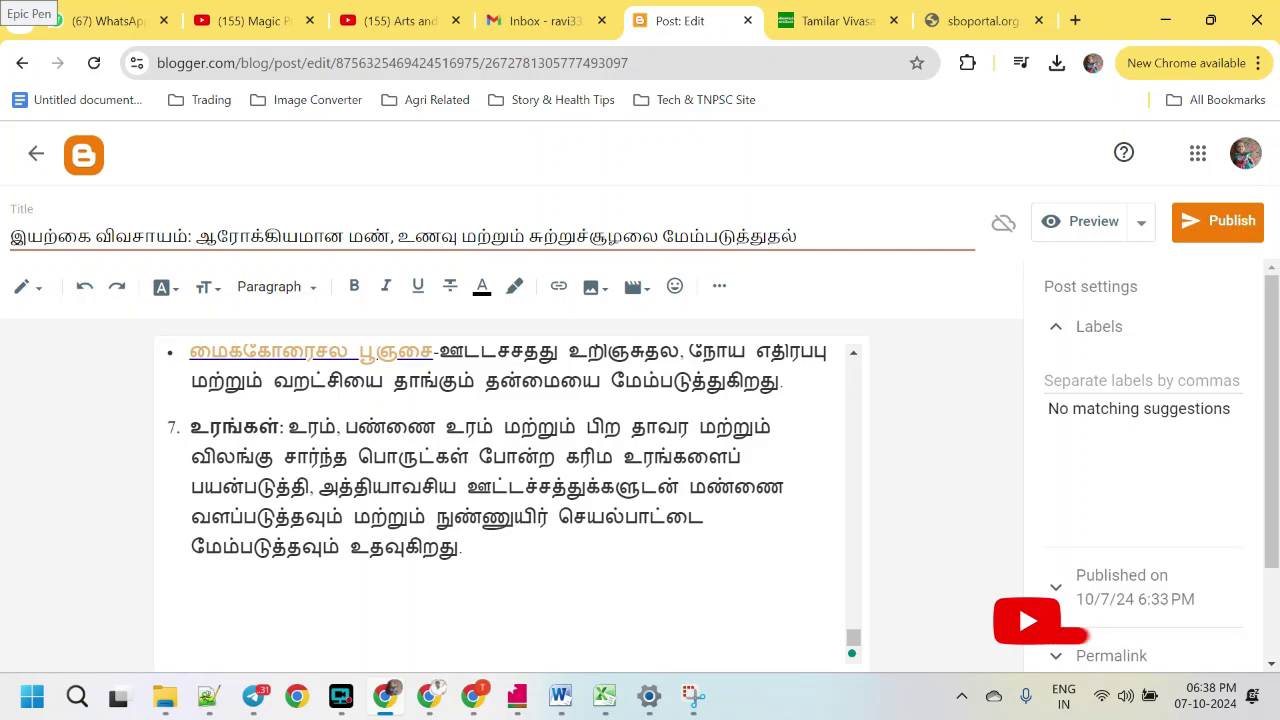
pyautogui.scroll(10, 510, 500)
pyautogui.scroll(15, 510, 500)
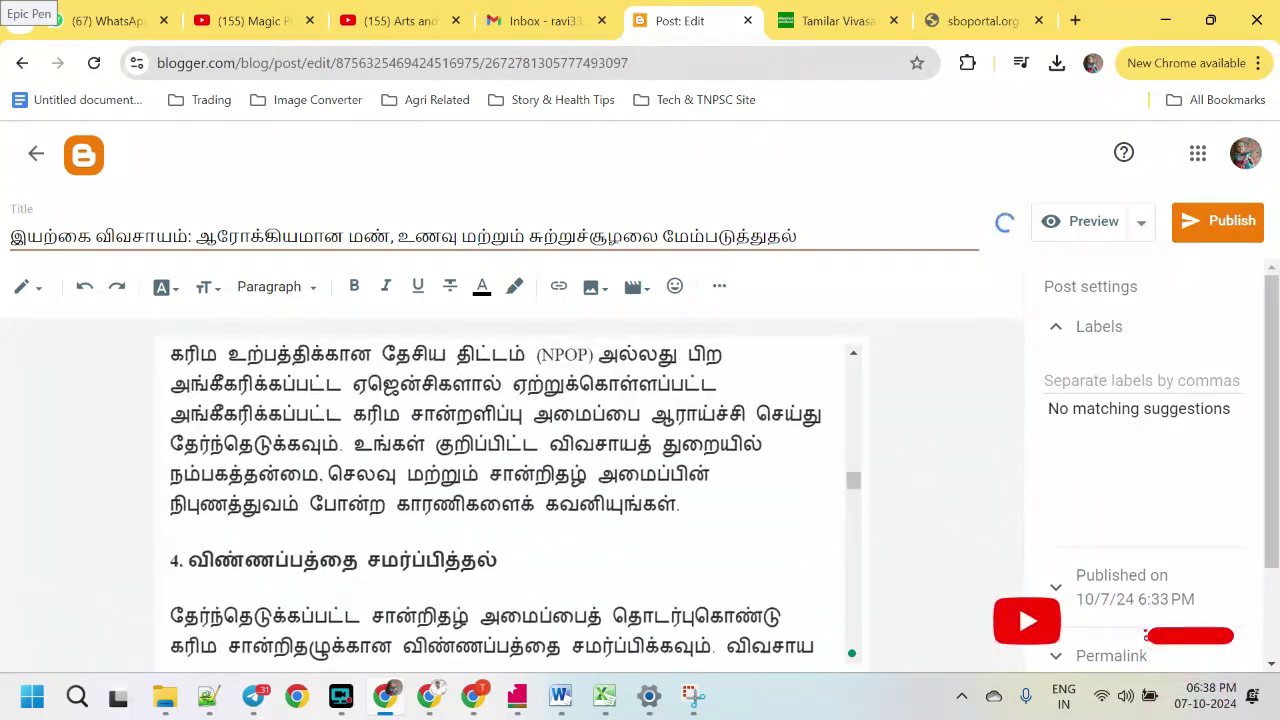
pyautogui.scroll(1, 510, 500)
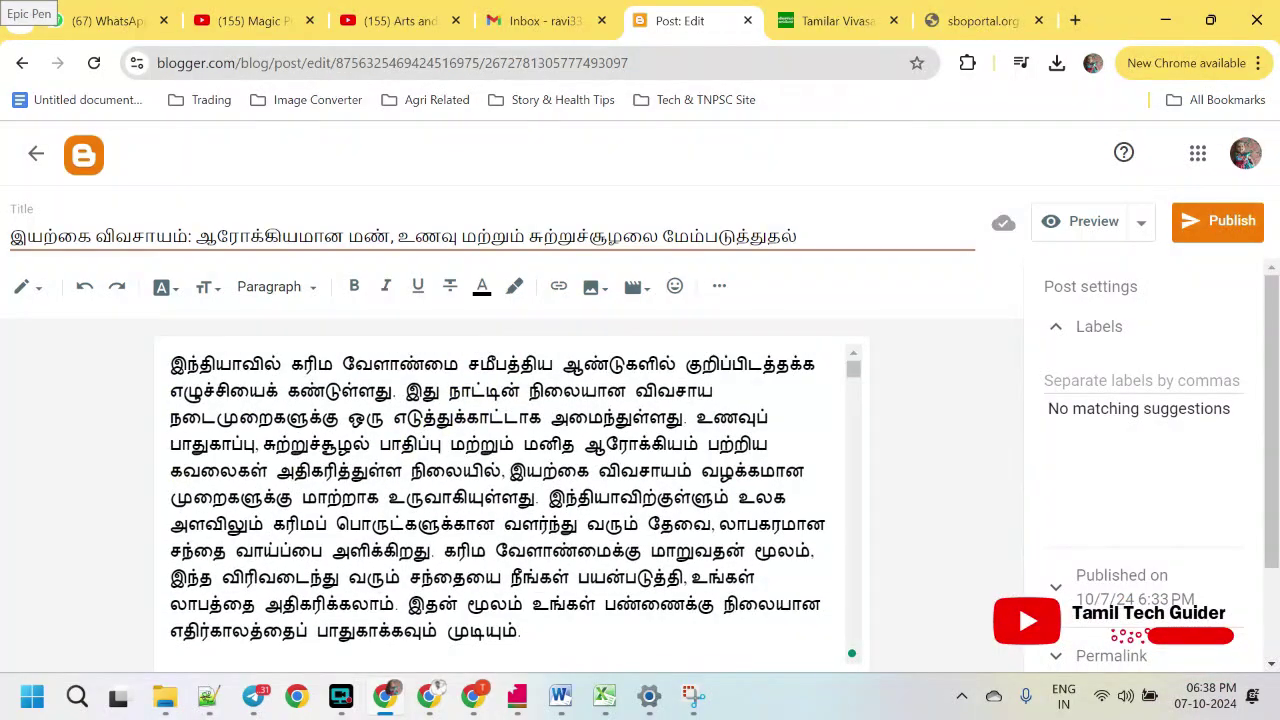
# Delete the empty line between the introduction and the heading "இயற்கை விவசாயத்தின் நன்மைகள்" in the post body
pyautogui.scroll(-4, 510, 500)
pyautogui.scroll(3, 510, 500)
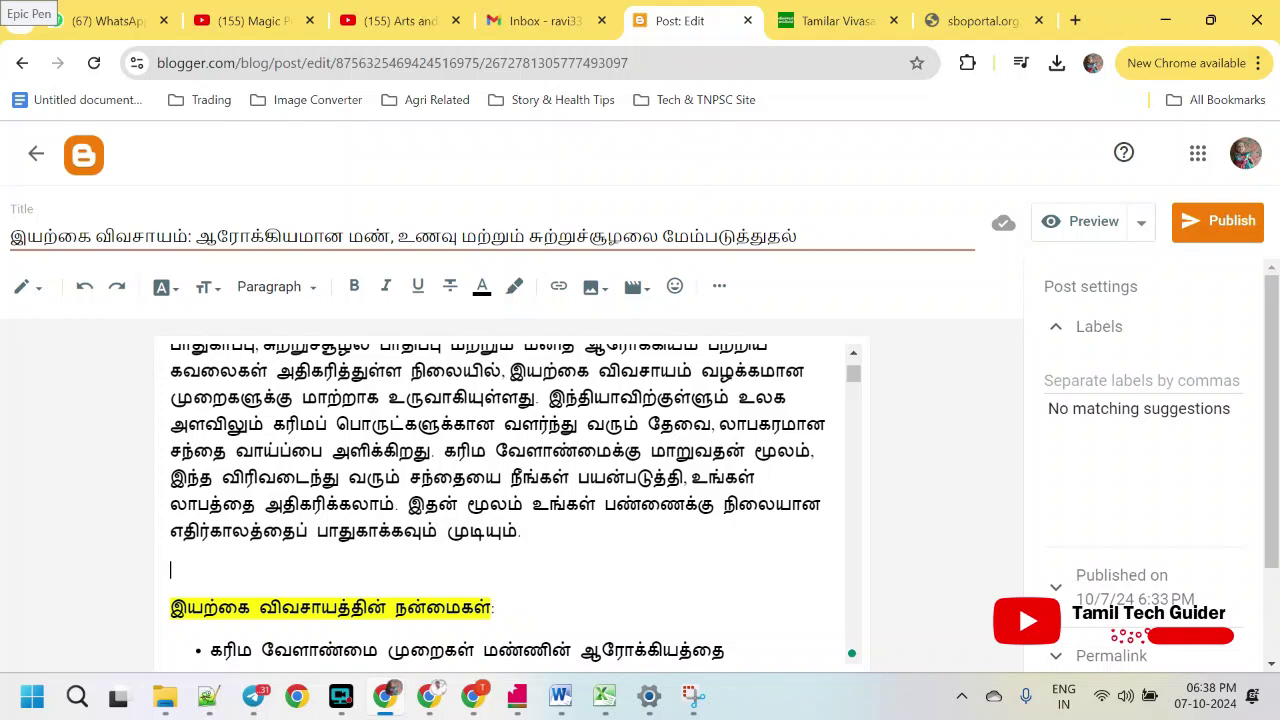
pyautogui.press('BackSpace')
pyautogui.scroll(1, 404, 547)
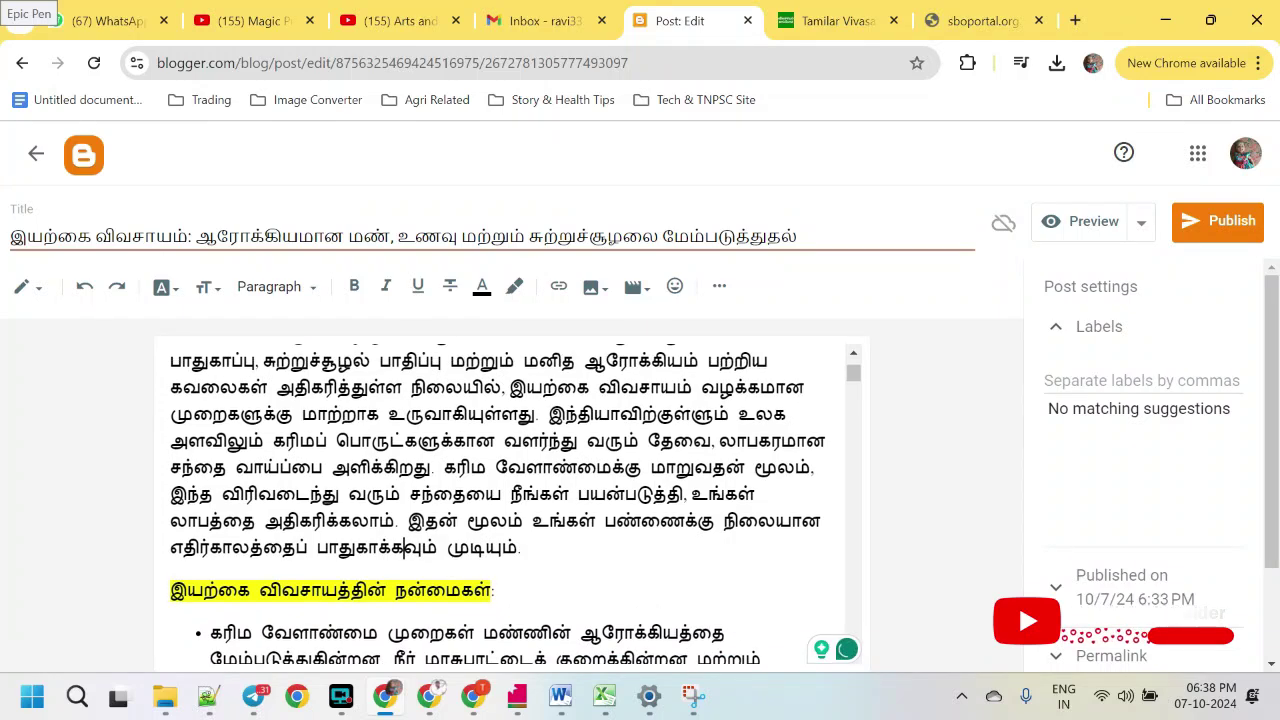
# Set the font of the entire post body to Georgia
pyautogui.scroll(2, 510, 500)
pyautogui.hotkey('ctrl', 'a')
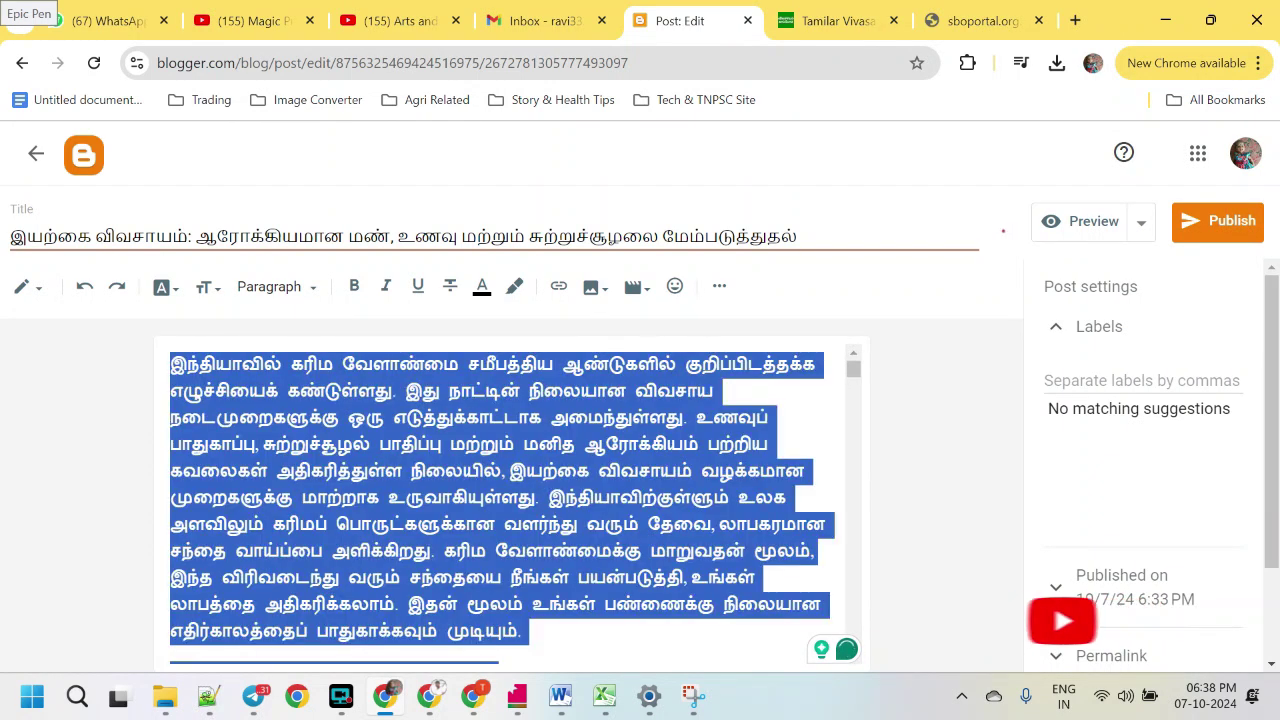
pyautogui.click(163, 287)
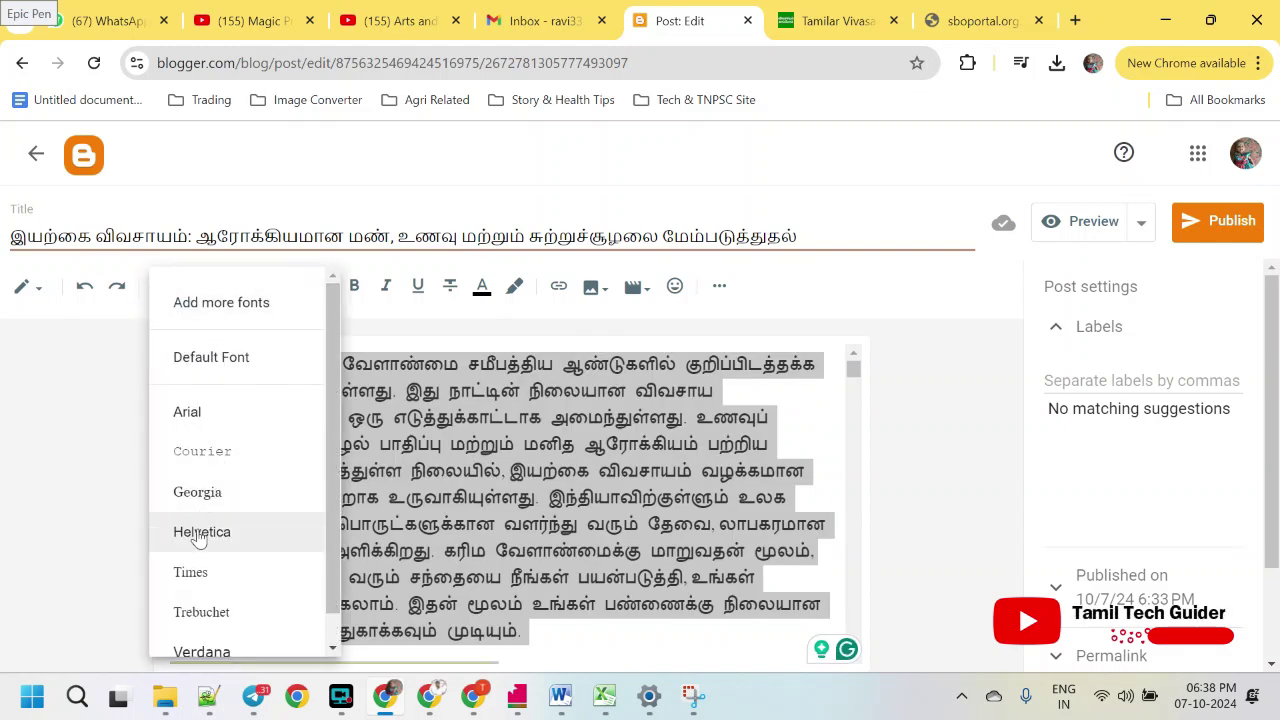
pyautogui.scroll(-1, 185, 575)
pyautogui.scroll(1, 185, 560)
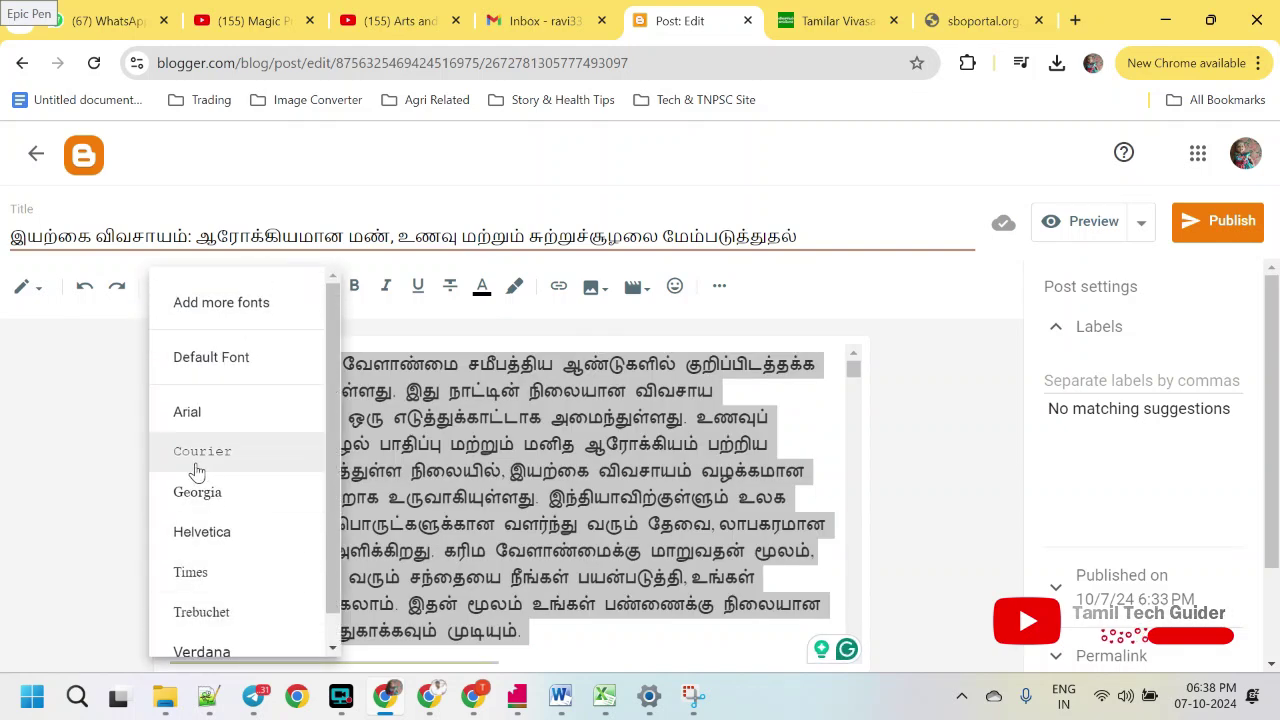
pyautogui.click(198, 493)
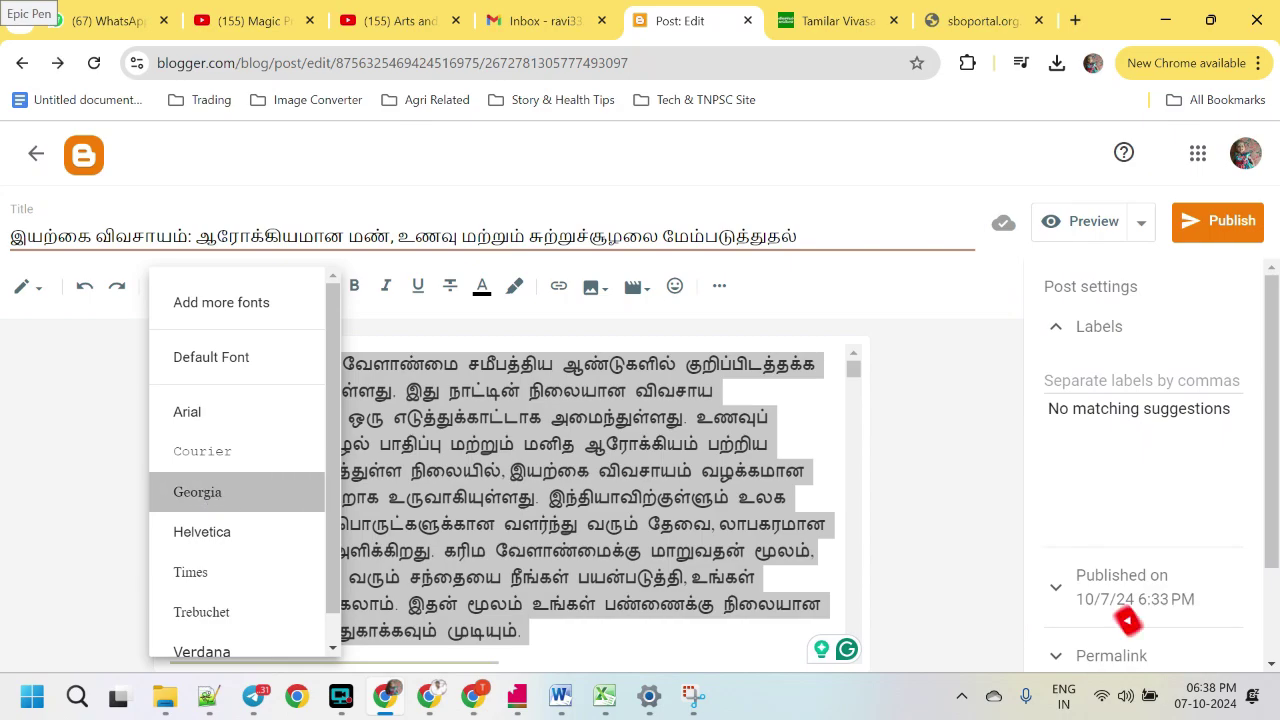
pyautogui.scroll(-3, 503, 500)
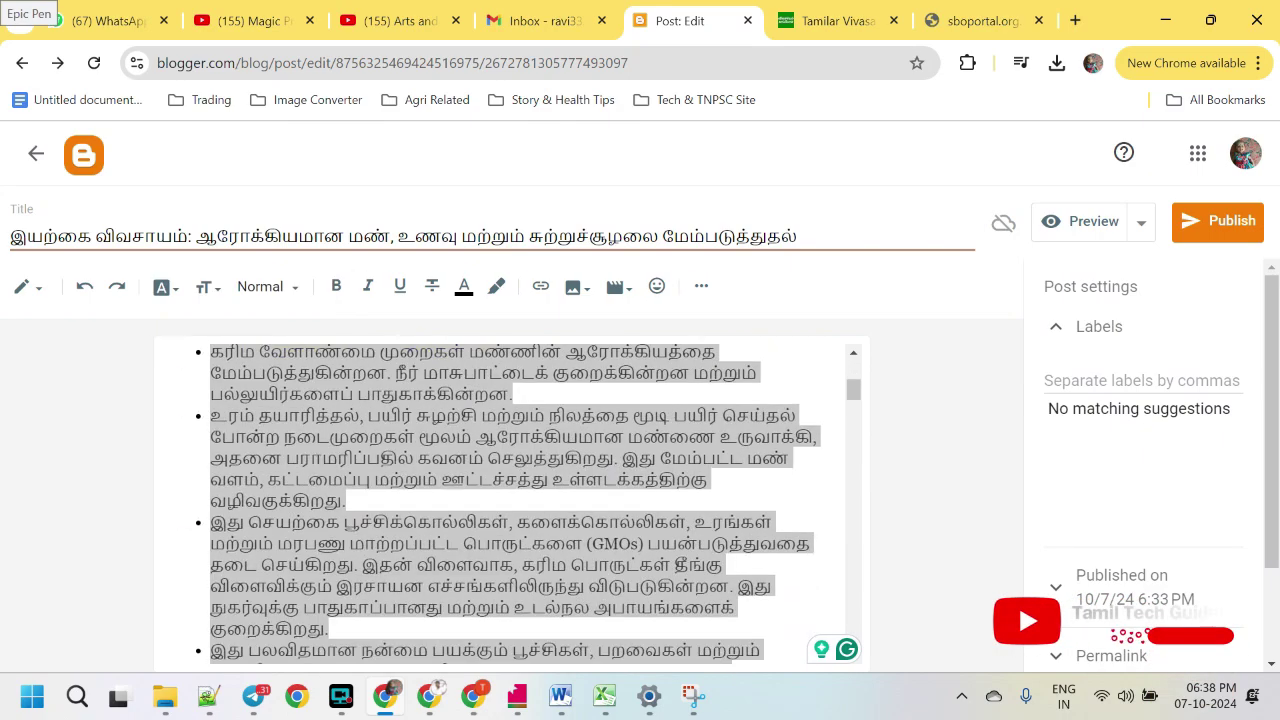
pyautogui.scroll(3, 503, 500)
pyautogui.scroll(-15, 503, 500)
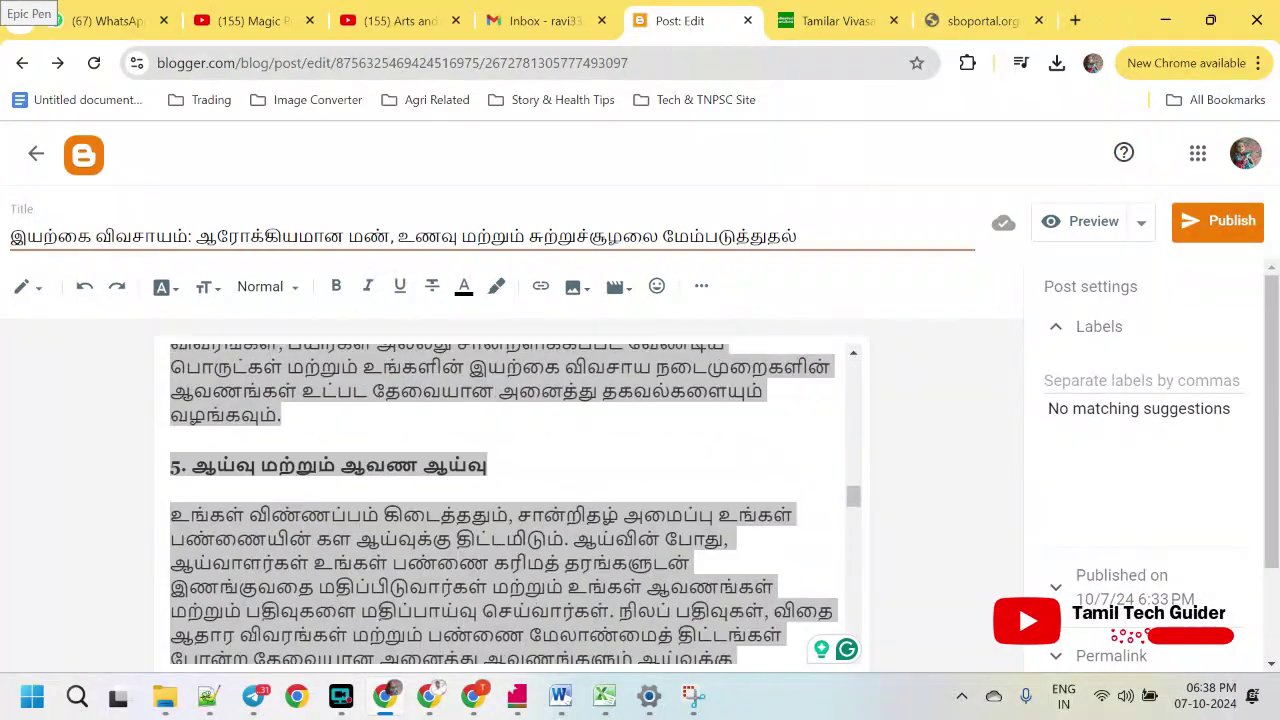
# Set the font size of the entire post body to Small
pyautogui.scroll(10, 503, 500)
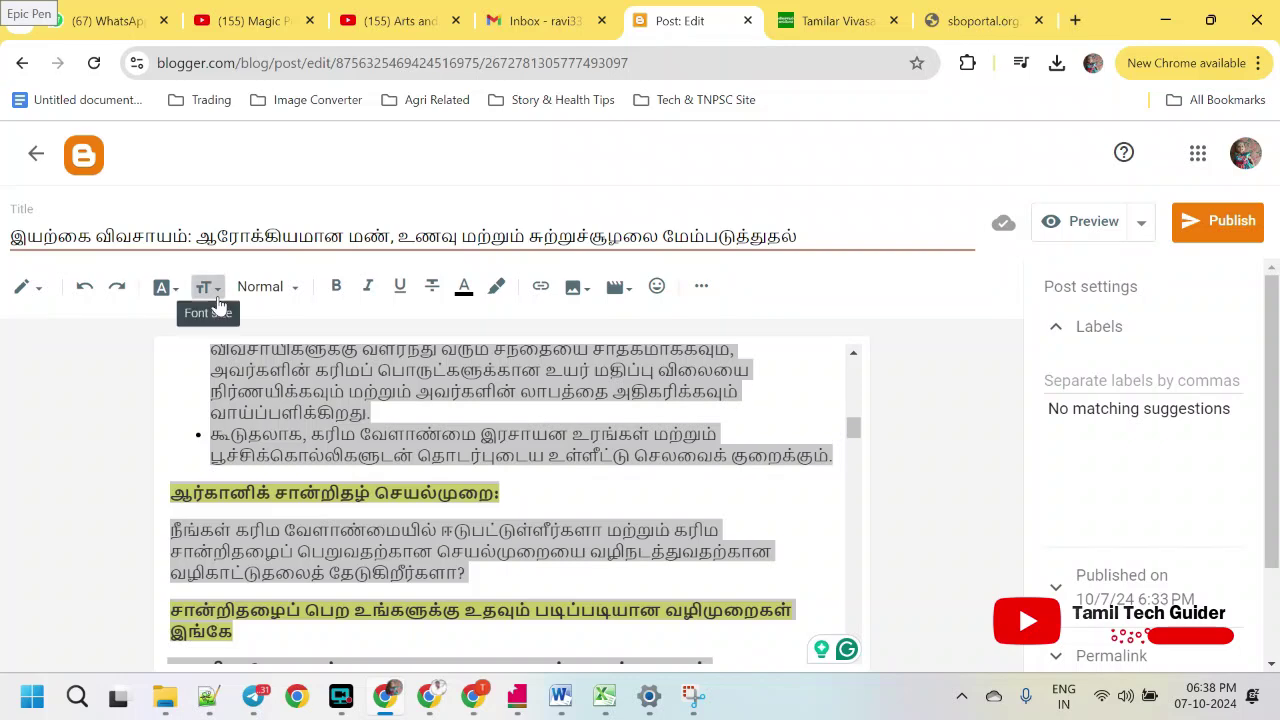
pyautogui.click(208, 290)
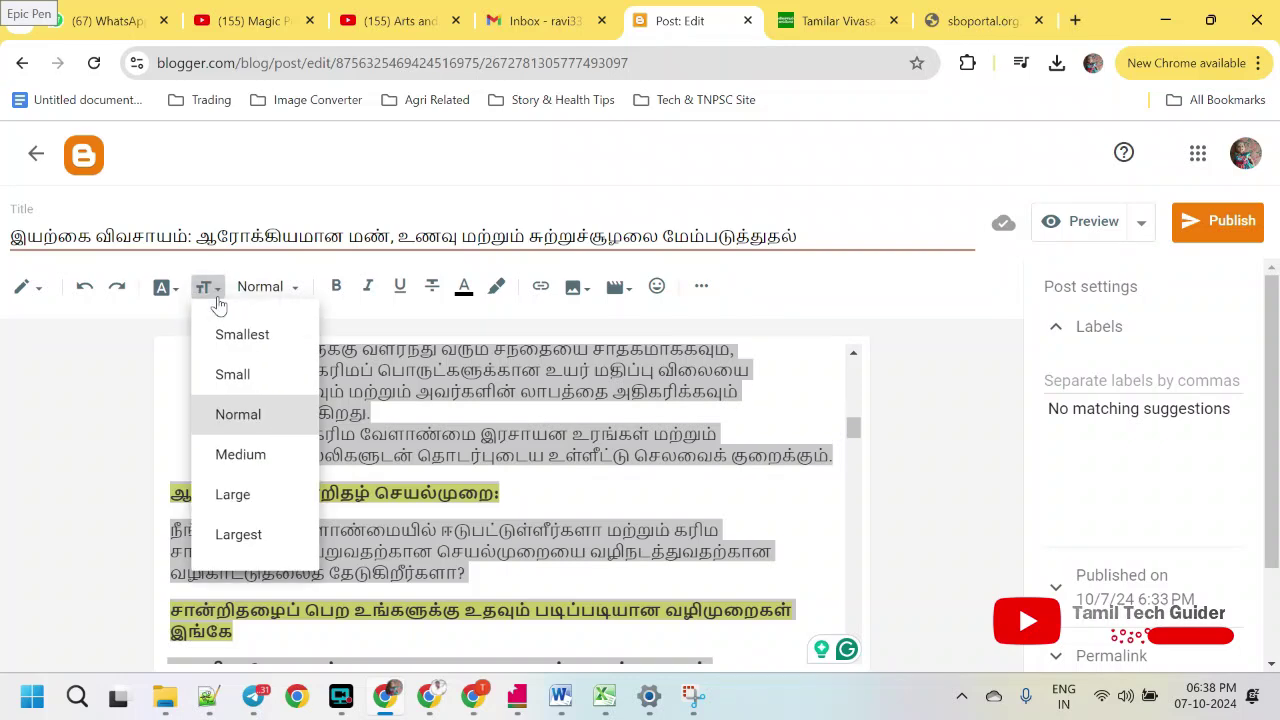
pyautogui.click(232, 374)
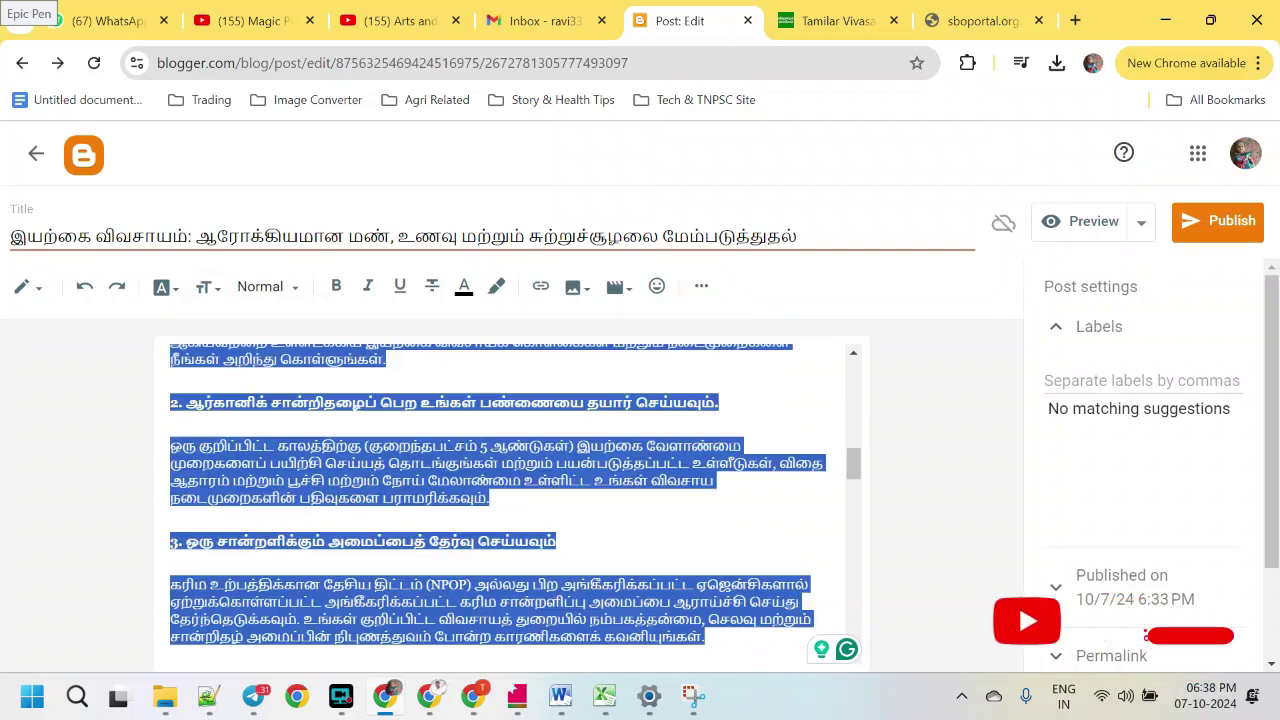
pyautogui.scroll(5, 500, 500)
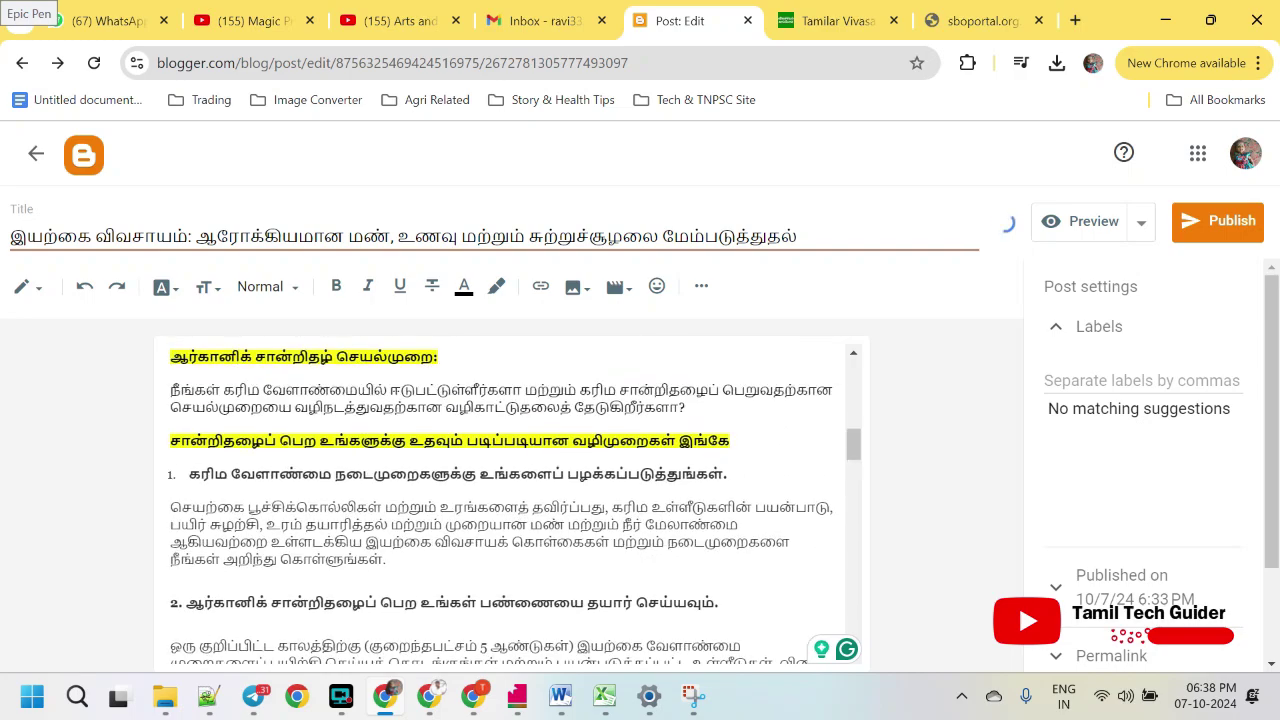
pyautogui.scroll(10, 500, 500)
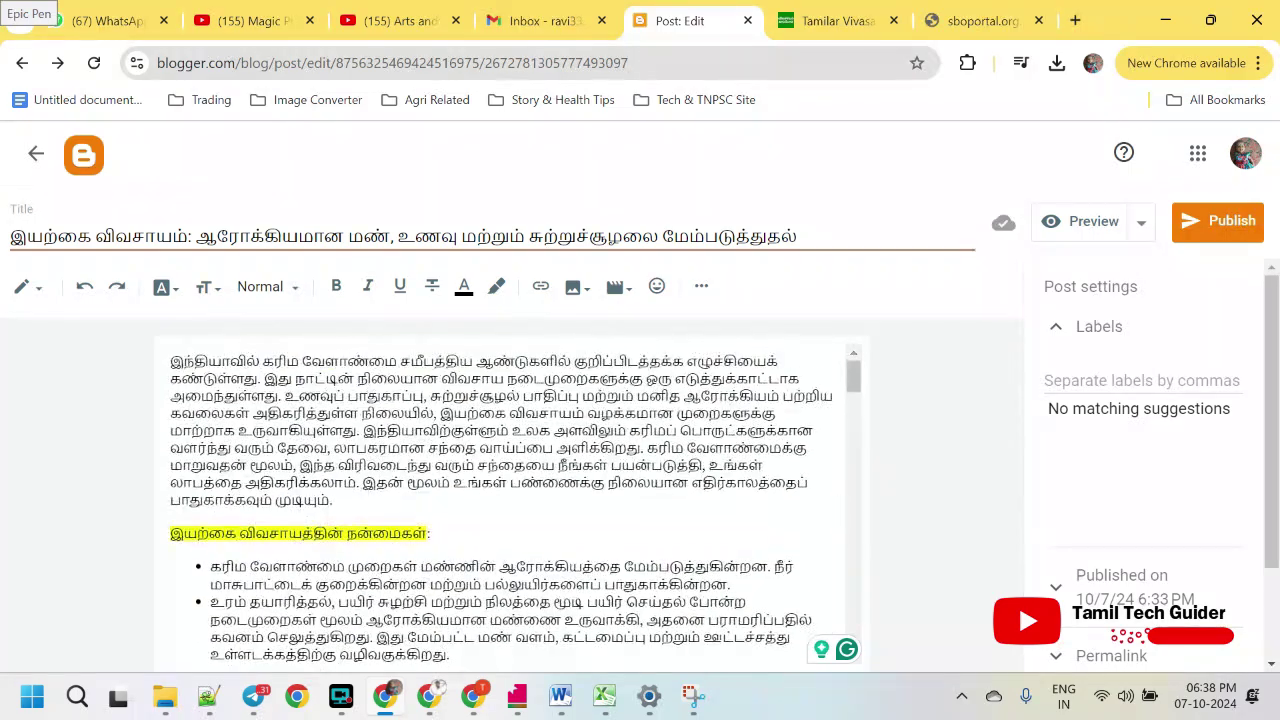
# Check the text size of the published posts on the live blog, and return to the post editor
pyautogui.click(835, 20)
pyautogui.scroll(-4, 366, 505)
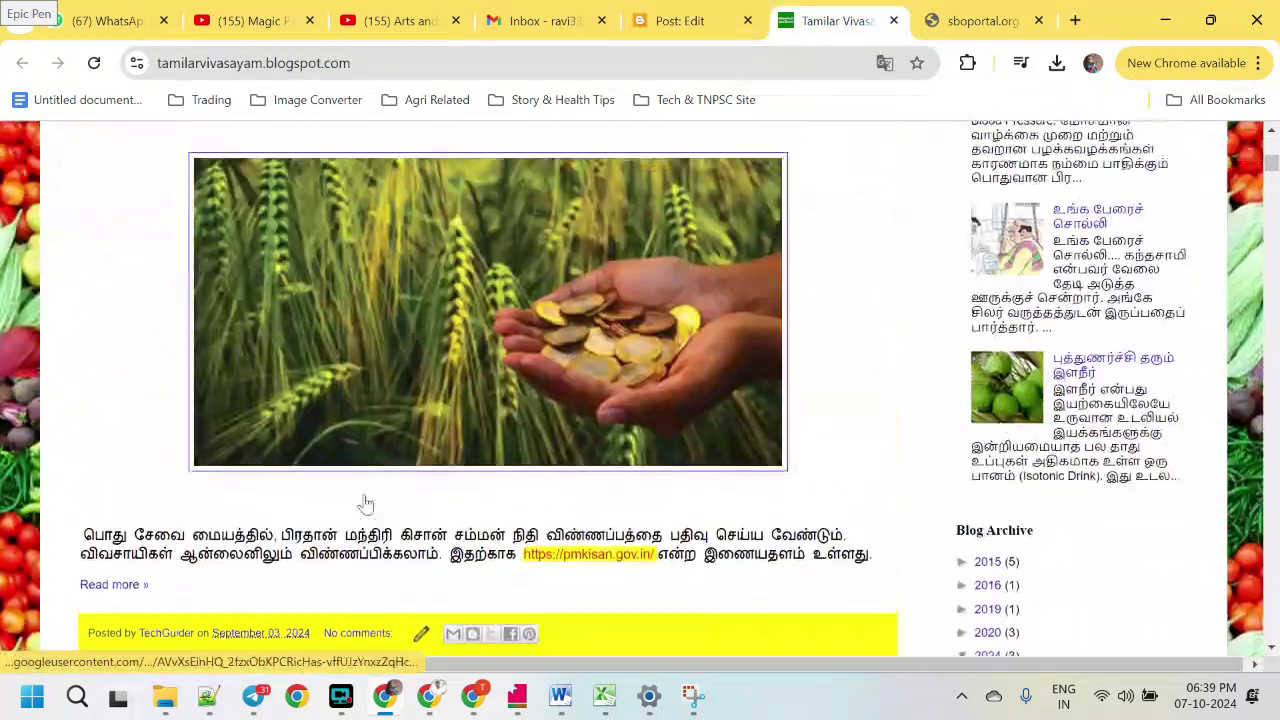
pyautogui.click(680, 20)
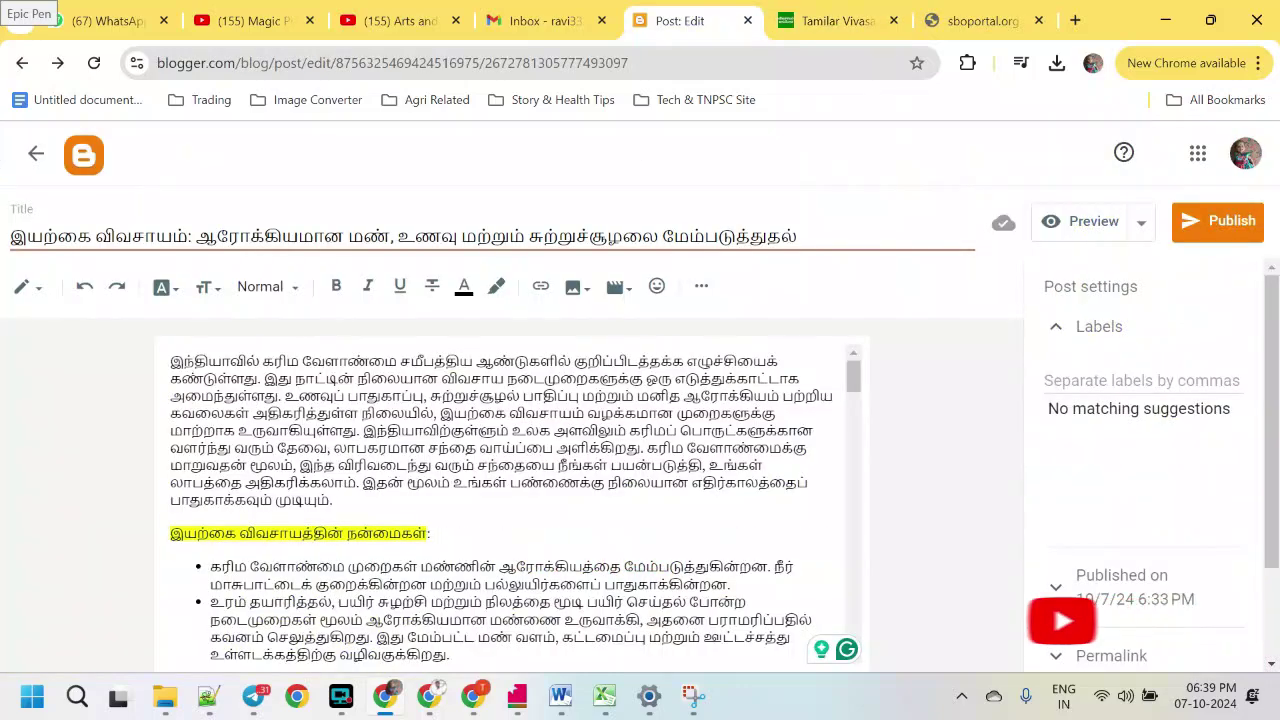
# Set the font size of the entire post body to Normal
pyautogui.scroll(-2, 500, 500)
pyautogui.scroll(2, 500, 500)
pyautogui.click(316, 499)
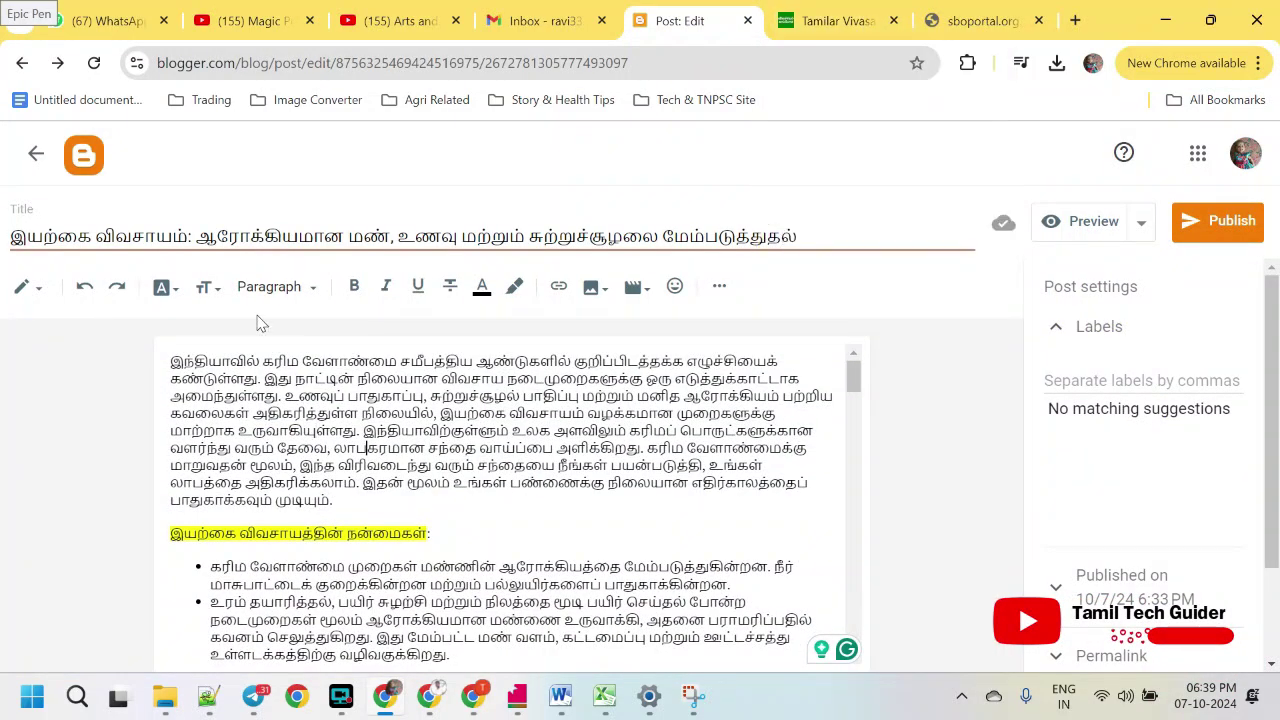
pyautogui.click(206, 288)
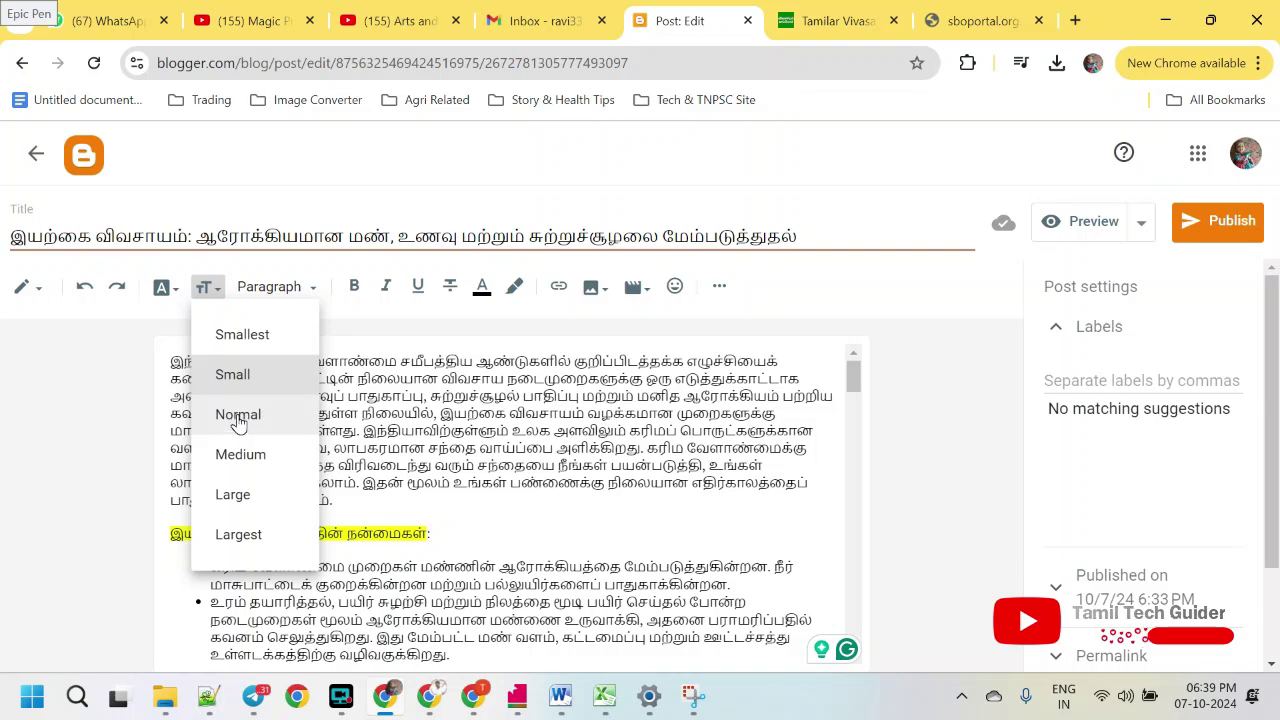
pyautogui.click(238, 416)
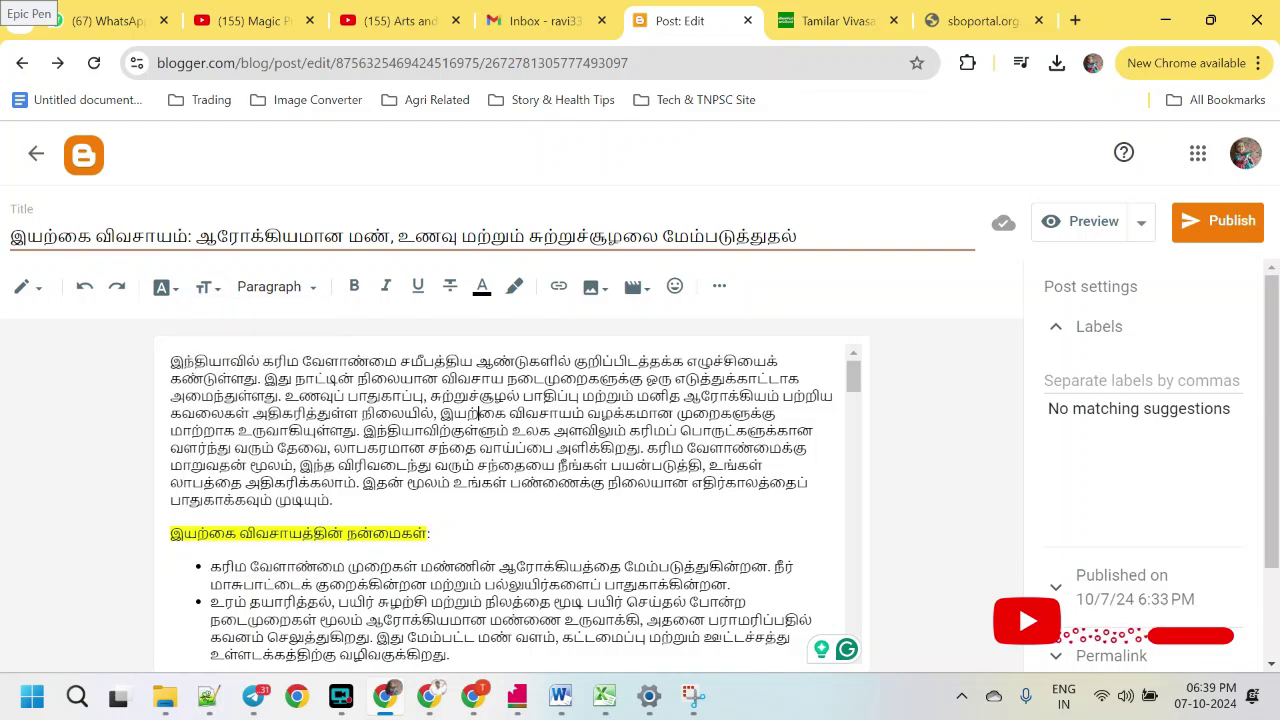
pyautogui.hotkey('ctrl', 'a')
pyautogui.click(206, 288)
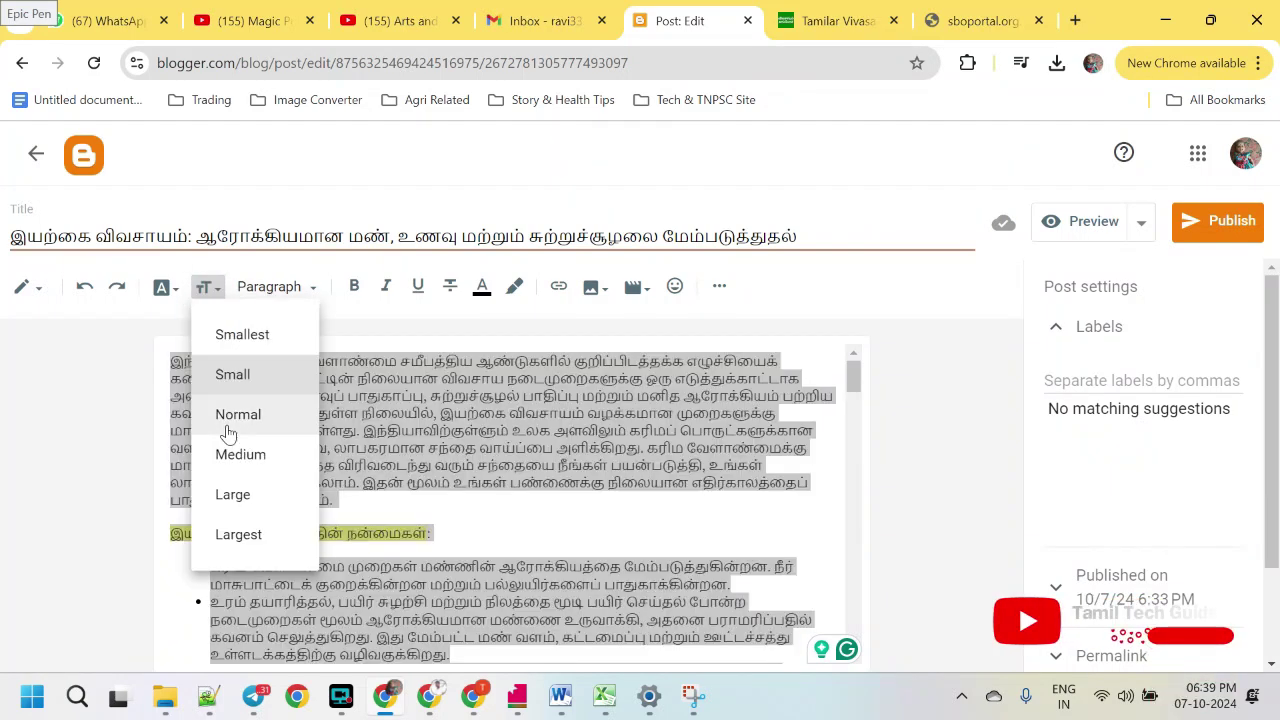
pyautogui.click(266, 425)
pyautogui.click(383, 427)
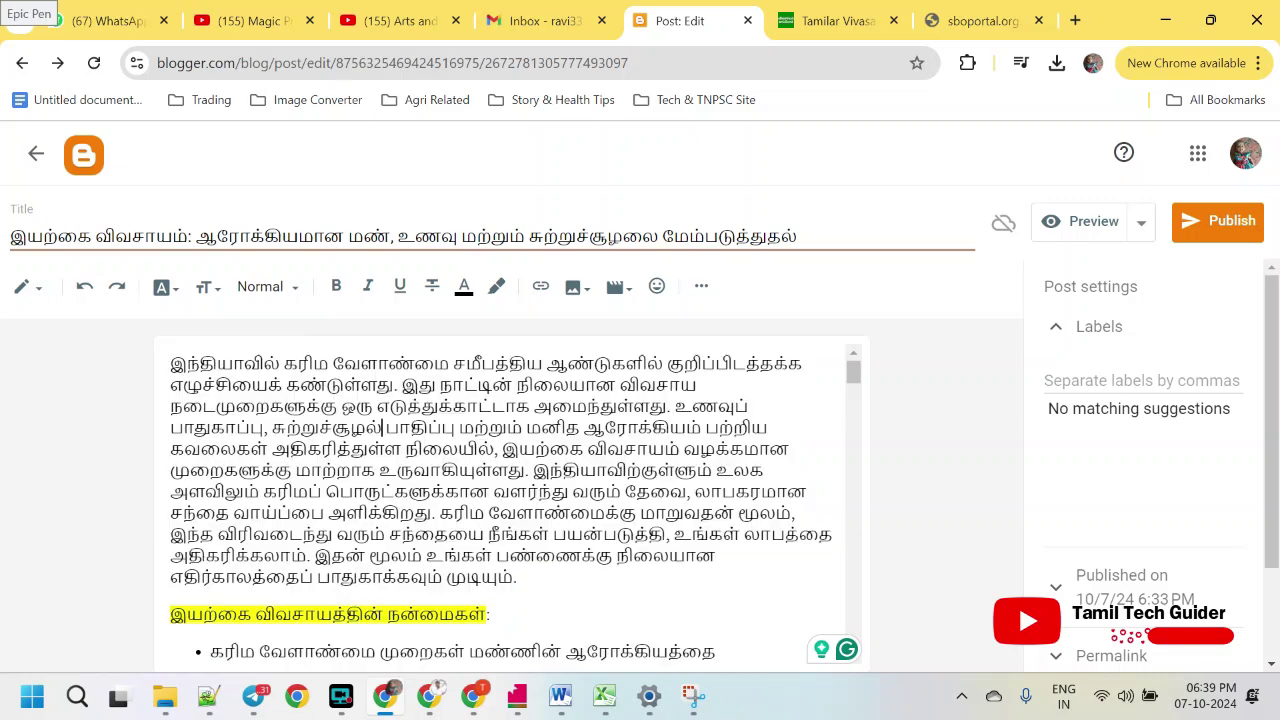
# Apply the Paragraph style to the entire post body
pyautogui.hotkey('ctrl', 'a')
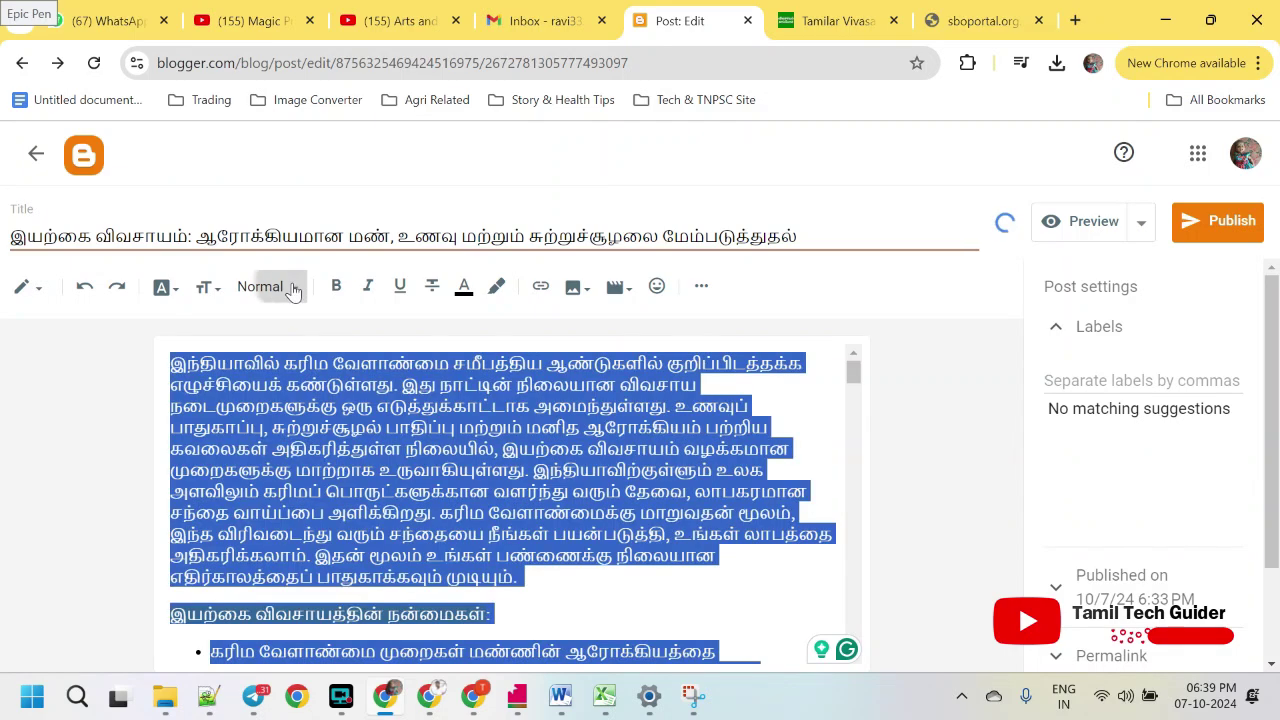
pyautogui.click(267, 287)
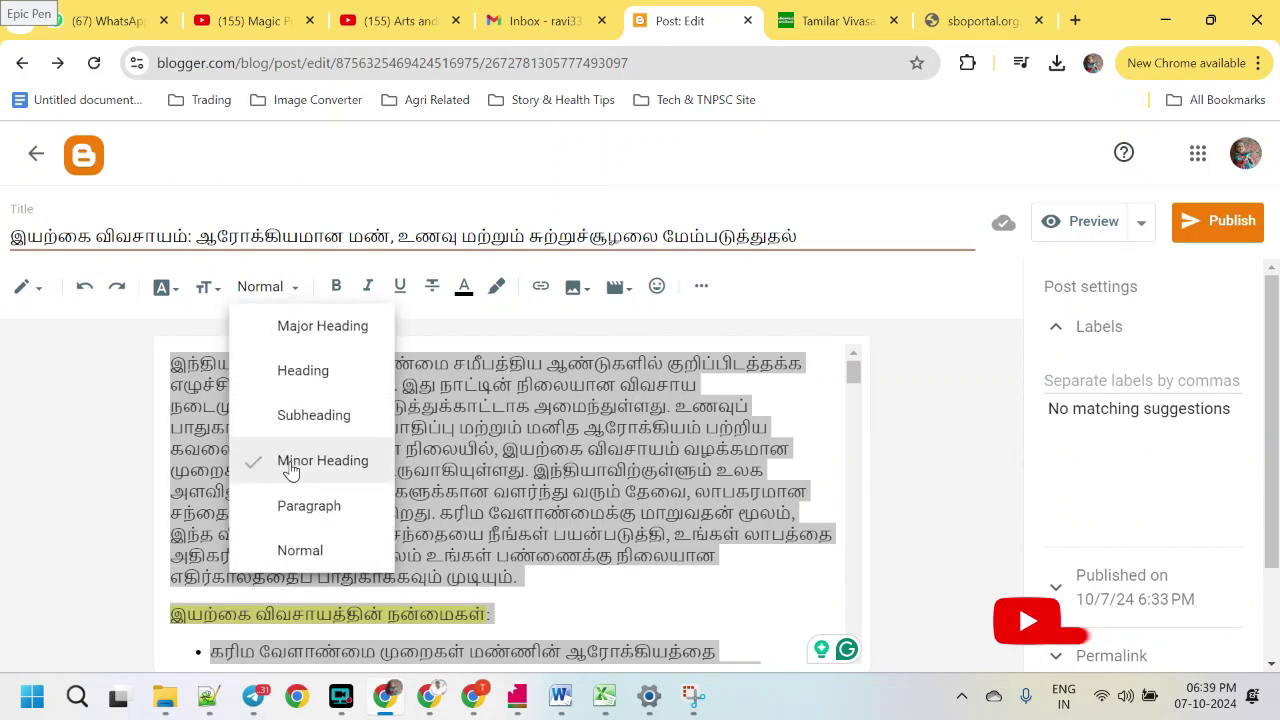
pyautogui.click(281, 550)
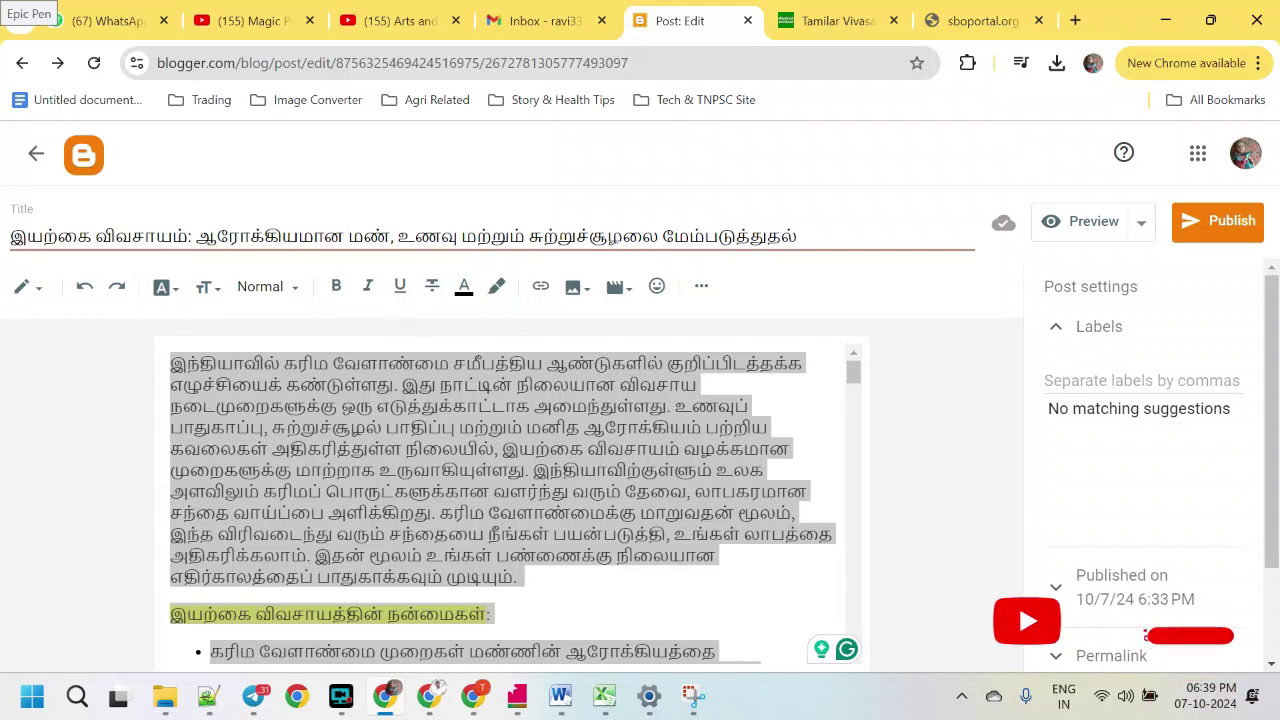
pyautogui.click(285, 289)
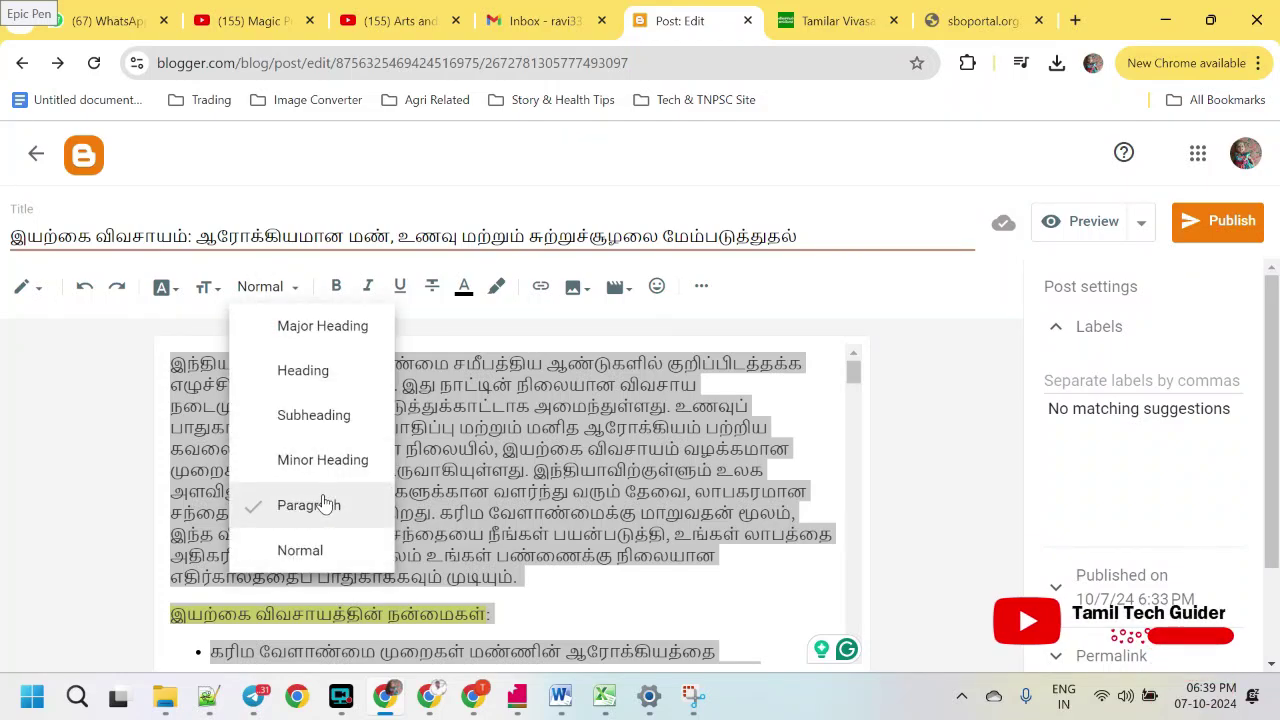
pyautogui.click(323, 505)
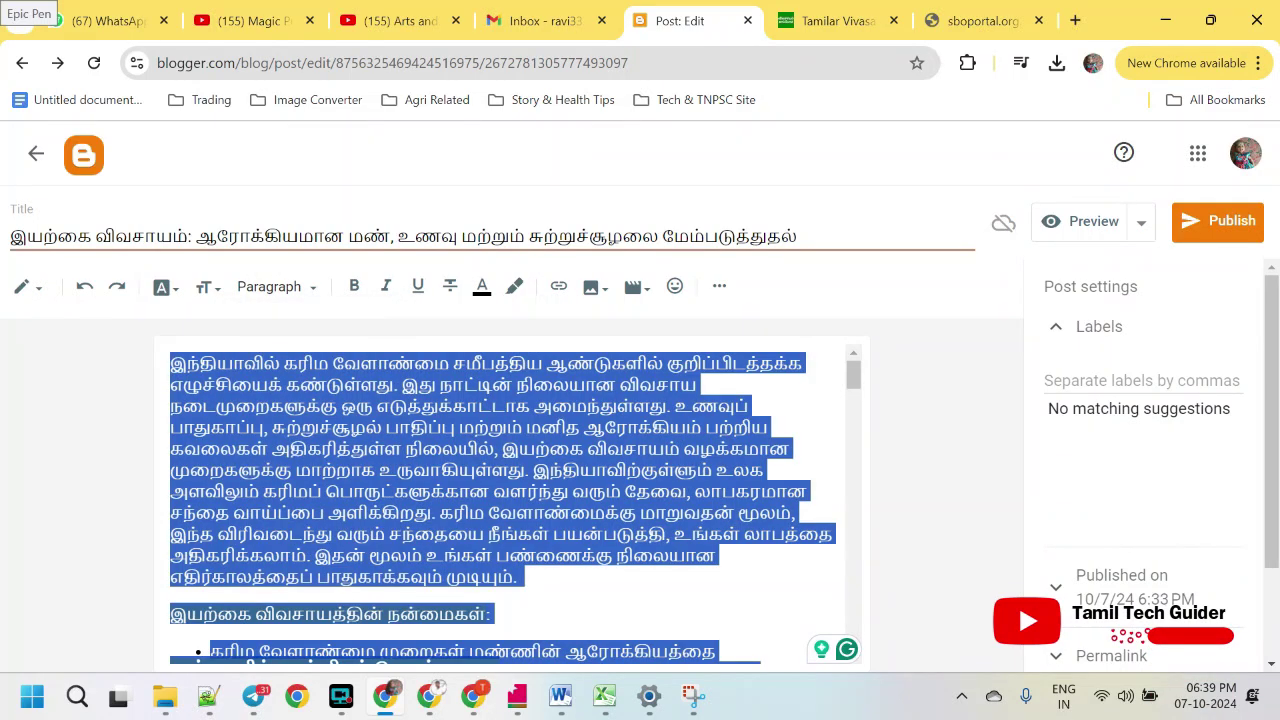
pyautogui.scroll(-5, 510, 500)
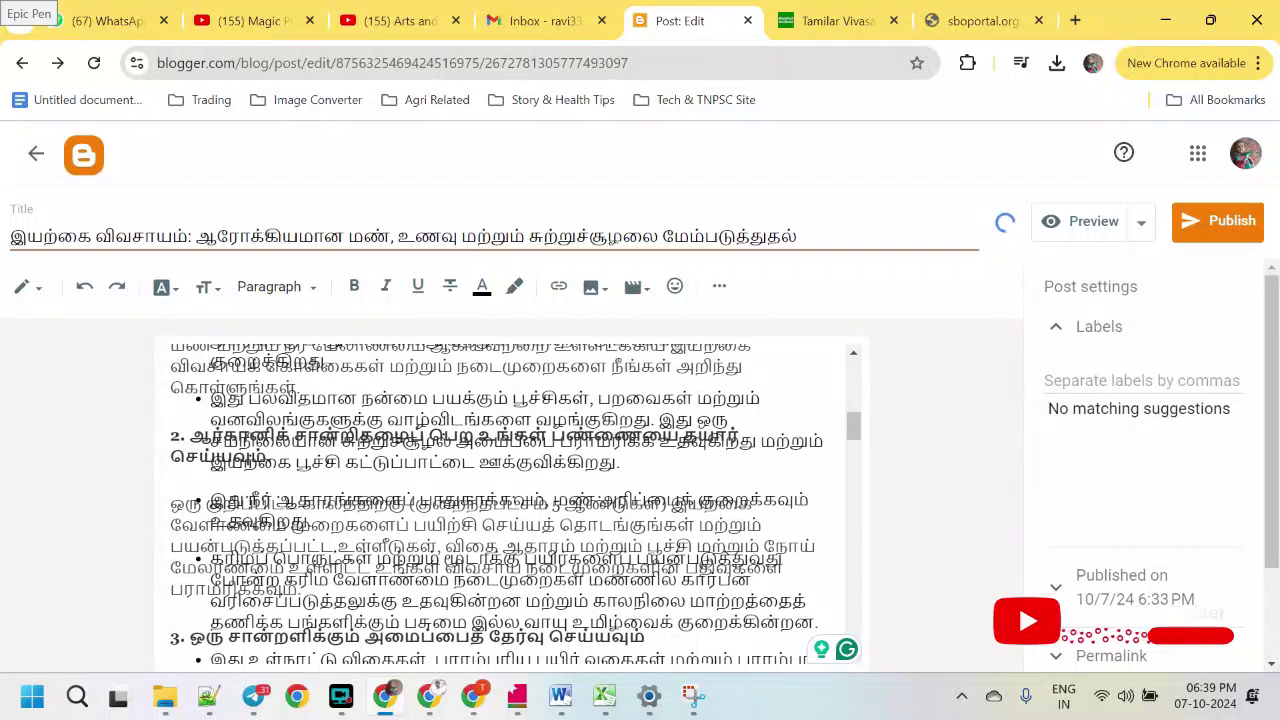
pyautogui.scroll(-5, 510, 500)
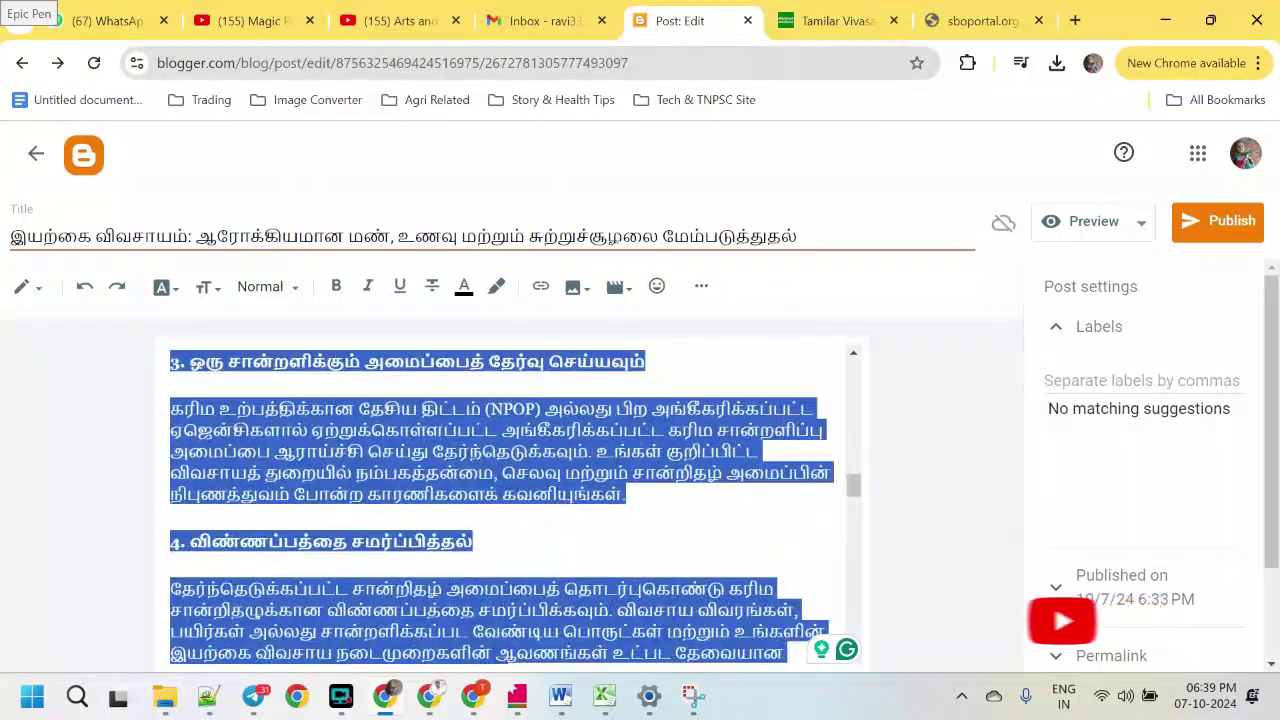
pyautogui.scroll(10, 510, 500)
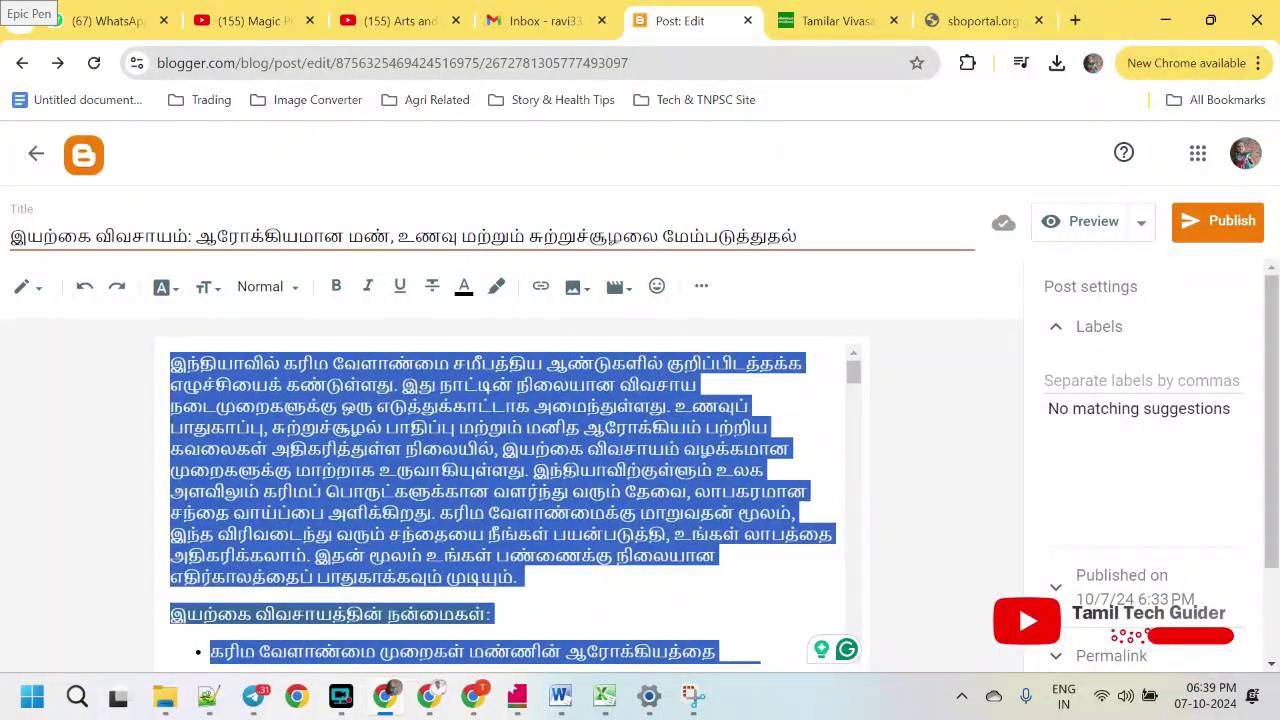
# Make the heading "இயற்கை விவசாயத்தின் நன்மைகள்:" below the introduction bold
pyautogui.scroll(-4, 510, 500)
pyautogui.scroll(3, 510, 500)
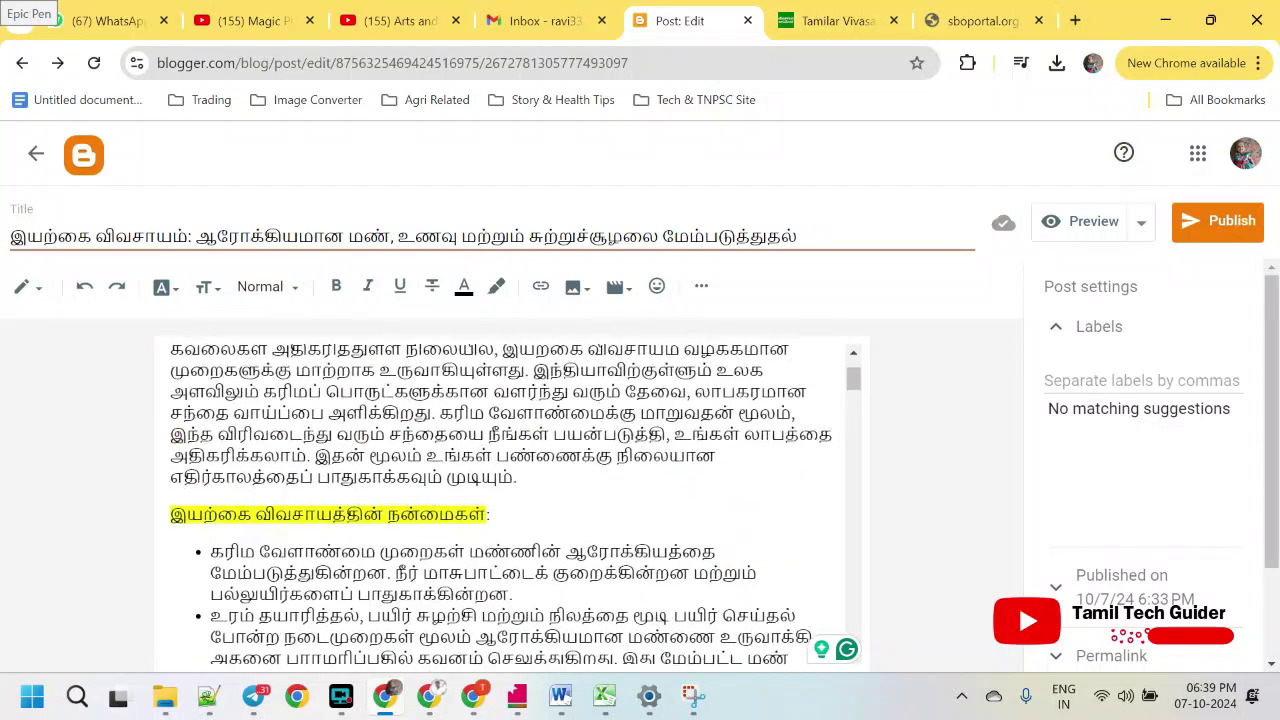
pyautogui.moveTo(490, 514); pyautogui.dragTo(168, 522)
pyautogui.hotkey('ctrl', 'b')
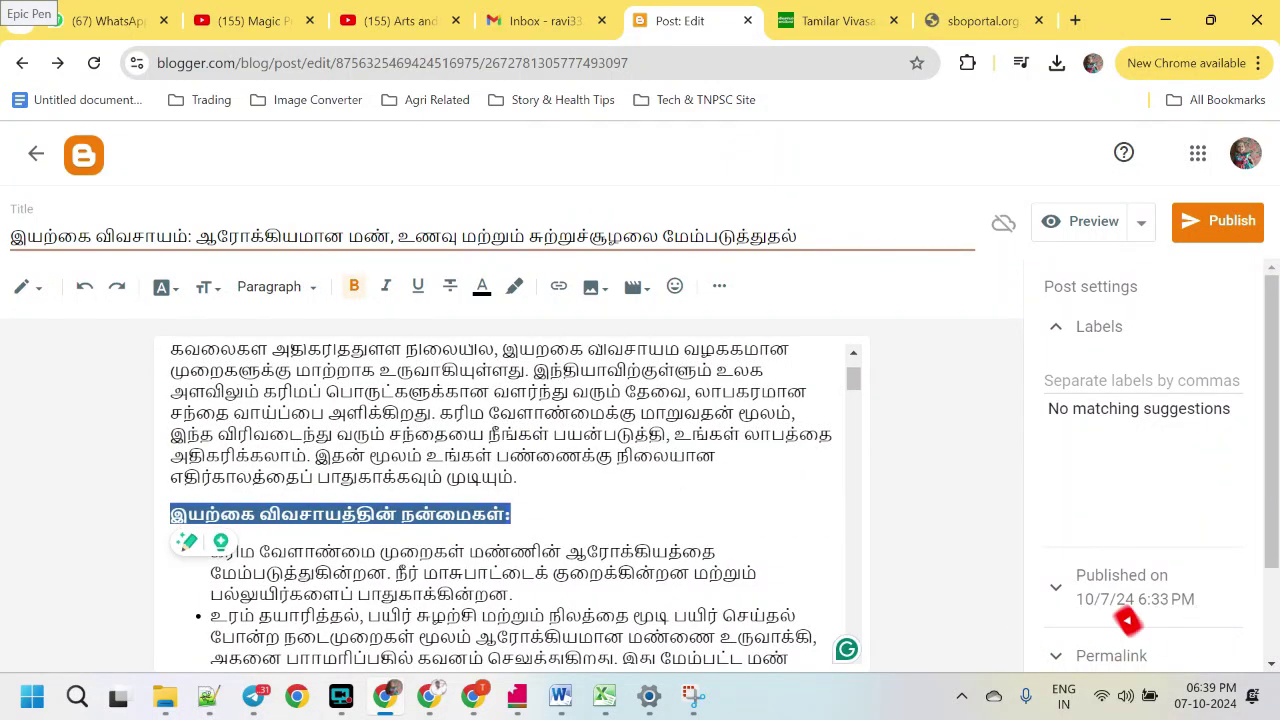
pyautogui.click(414, 514)
pyautogui.hotkey('ctrl', 'a')
pyautogui.click(414, 514)
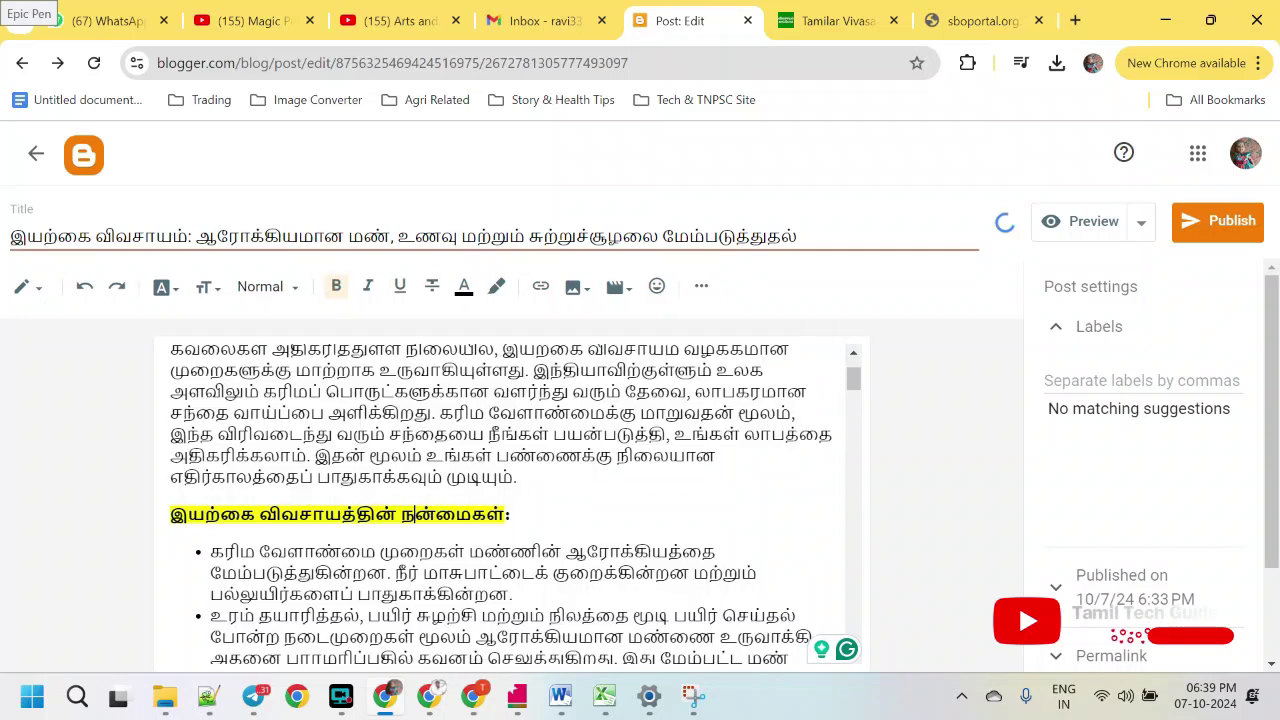
pyautogui.moveTo(510, 514); pyautogui.dragTo(170, 516)
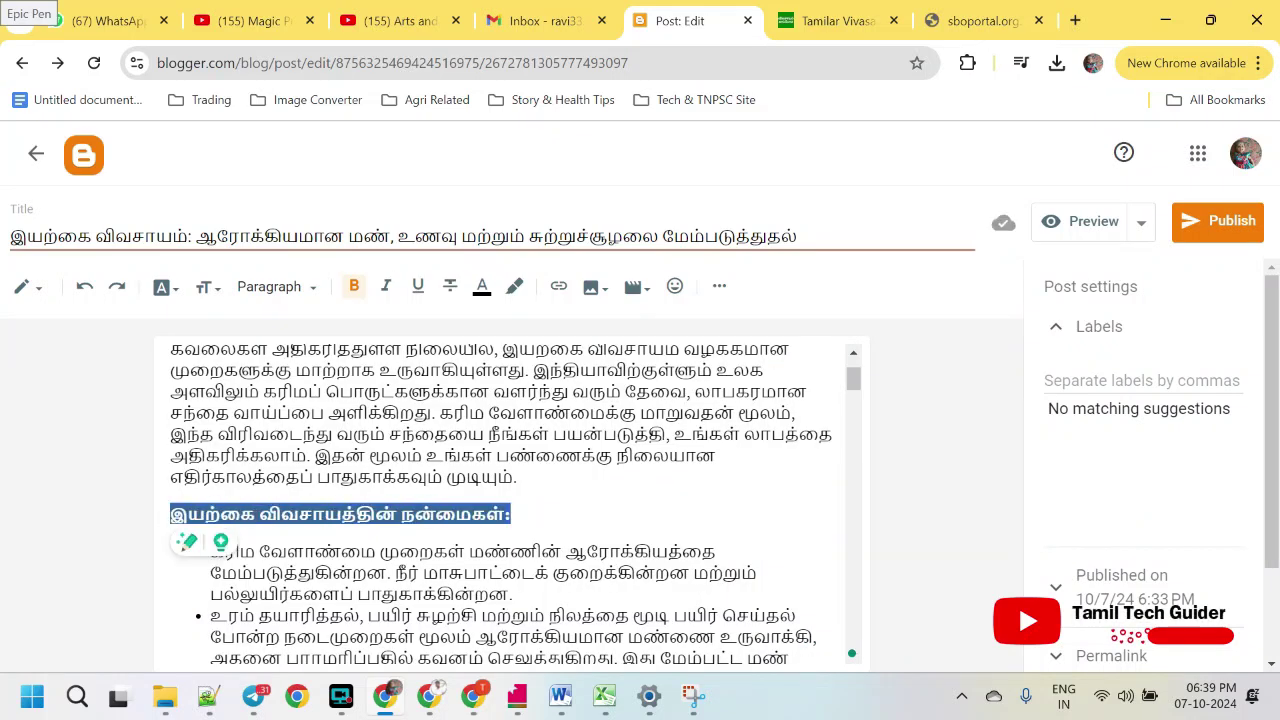
pyautogui.click(357, 514)
pyautogui.moveTo(510, 514); pyautogui.dragTo(170, 516)
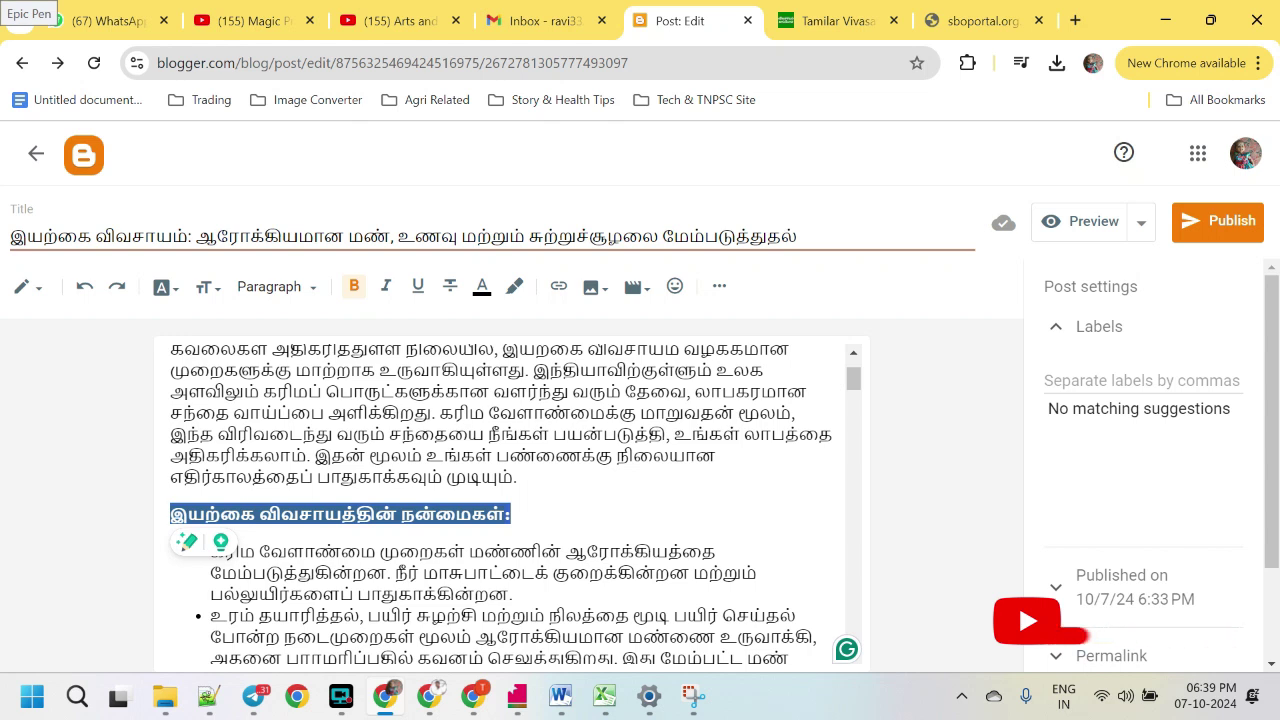
pyautogui.click(511, 514)
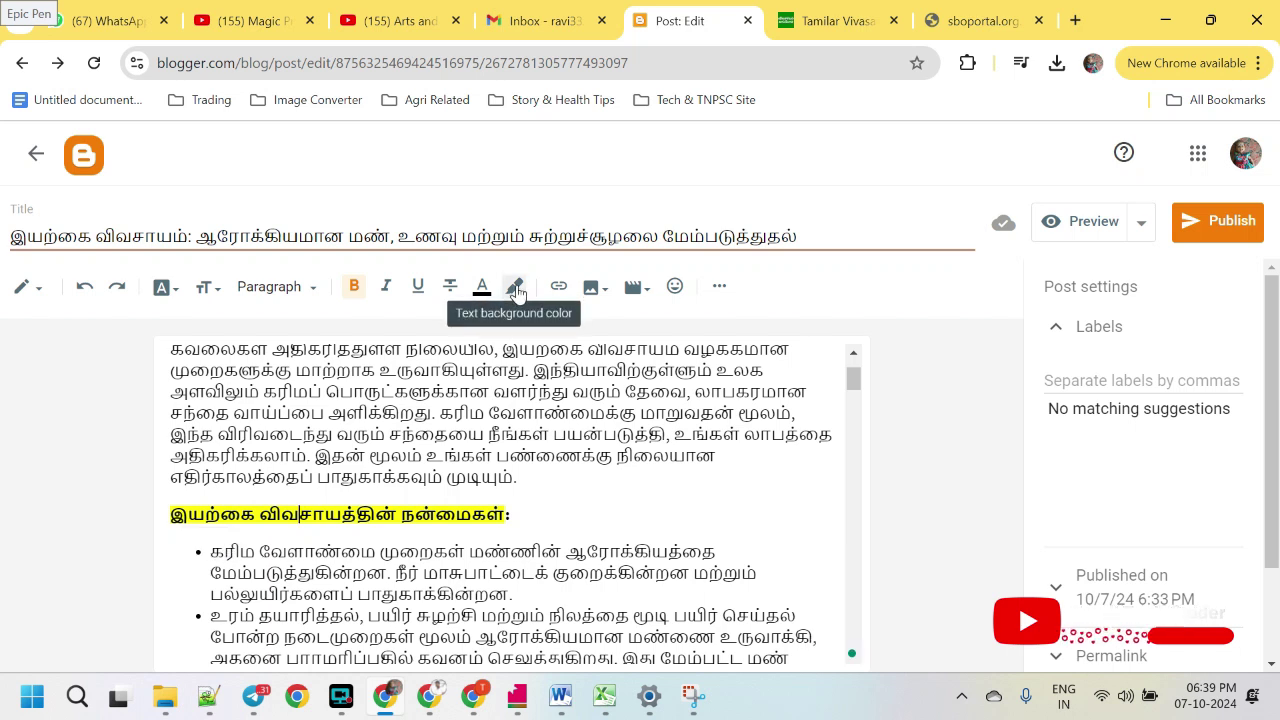
pyautogui.hotkey('ctrl', 'shift', 'Left')
pyautogui.hotkey('ctrl', 'shift', 'Left')
pyautogui.hotkey('ctrl', 'shift', 'Left')
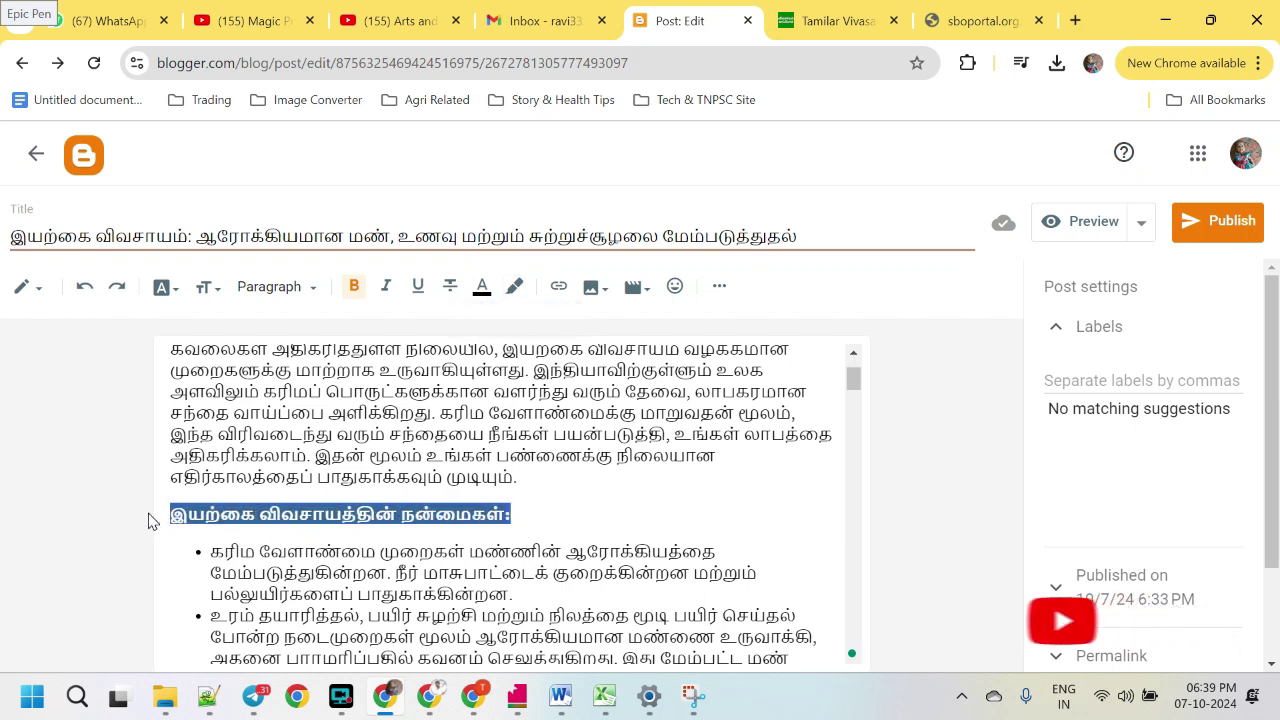
pyautogui.click(514, 286)
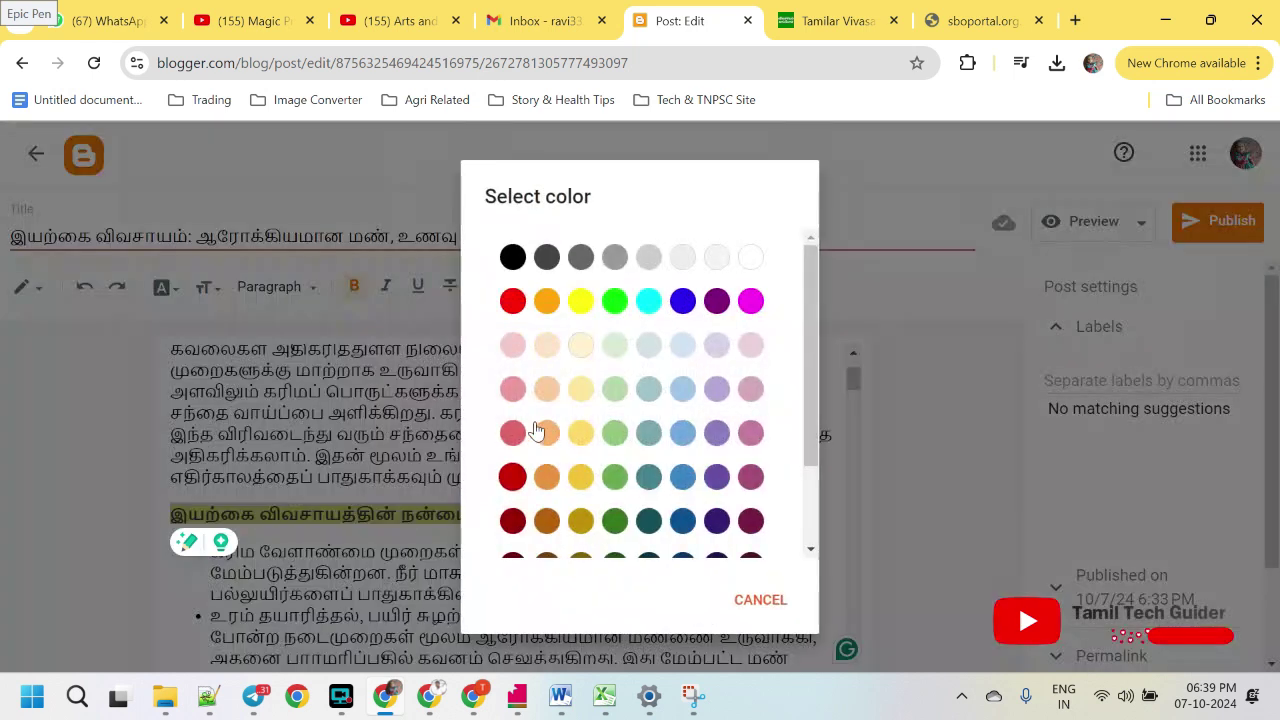
pyautogui.scroll(-2, 612, 313)
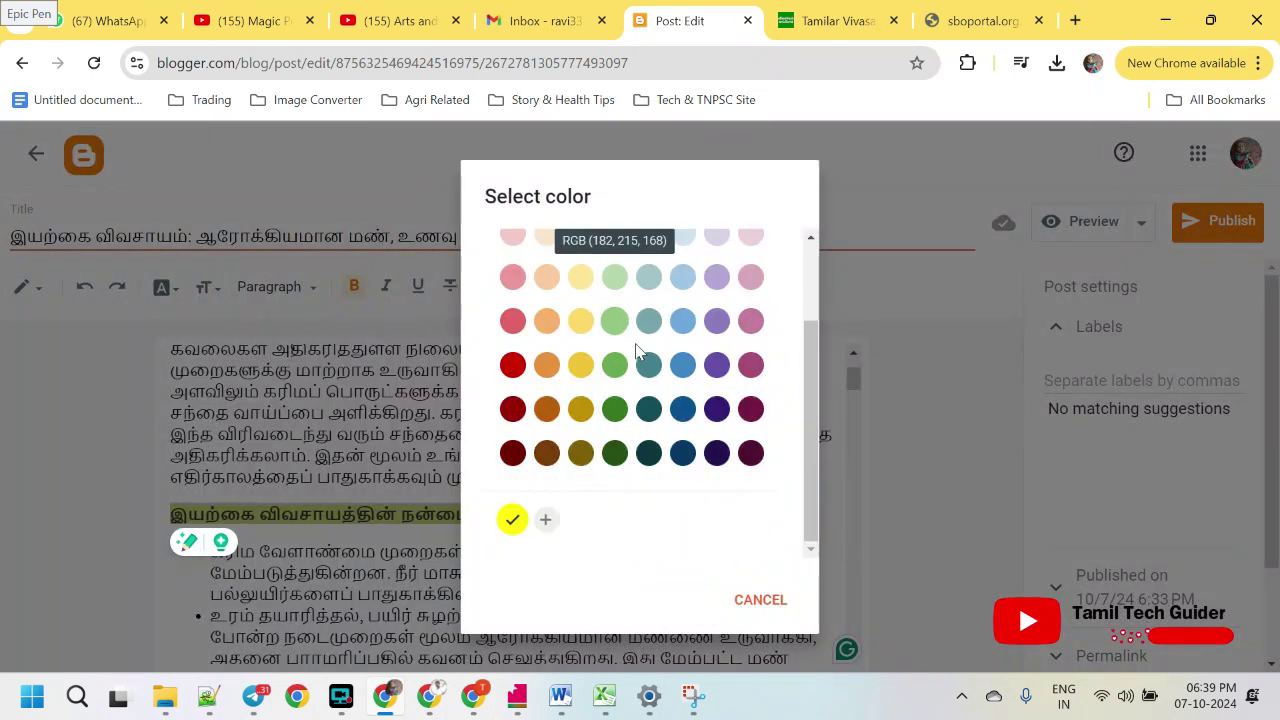
pyautogui.click(760, 600)
# Review the formatting of the section headings, certification steps and numbered farming practices throughout the post body
pyautogui.scroll(-1, 392, 522)
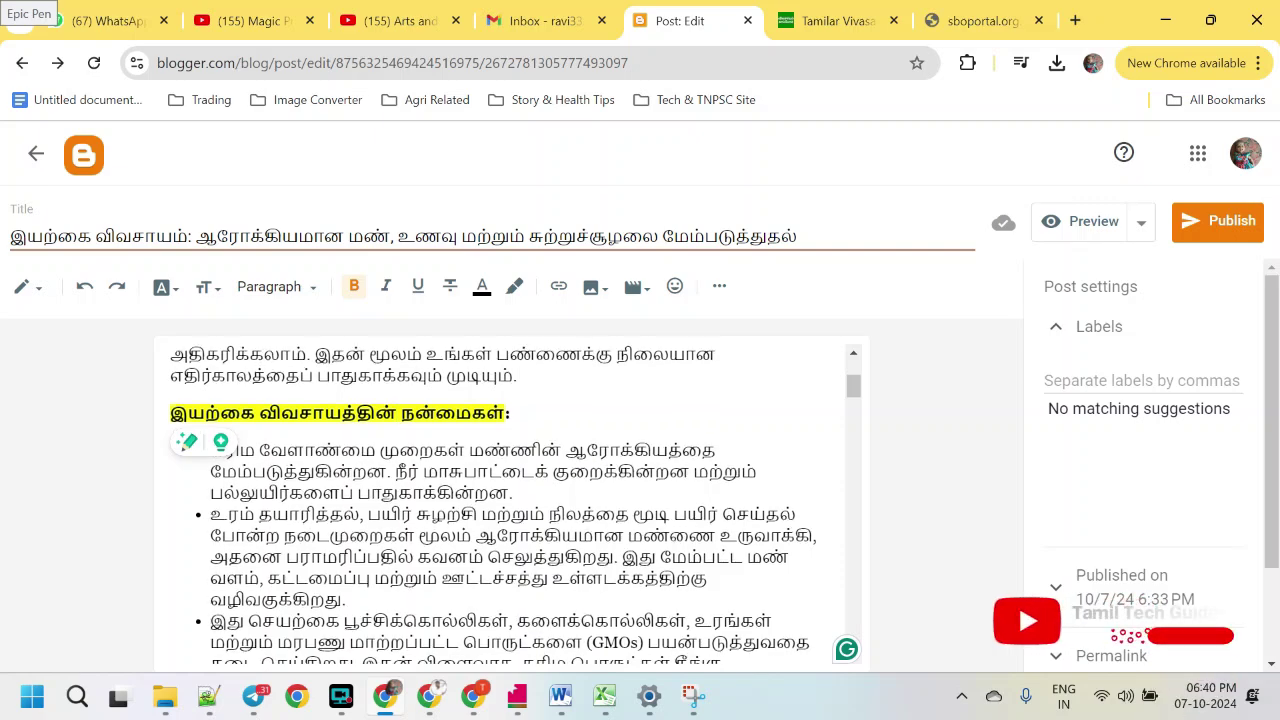
pyautogui.scroll(-2, 500, 500)
pyautogui.scroll(3, 500, 500)
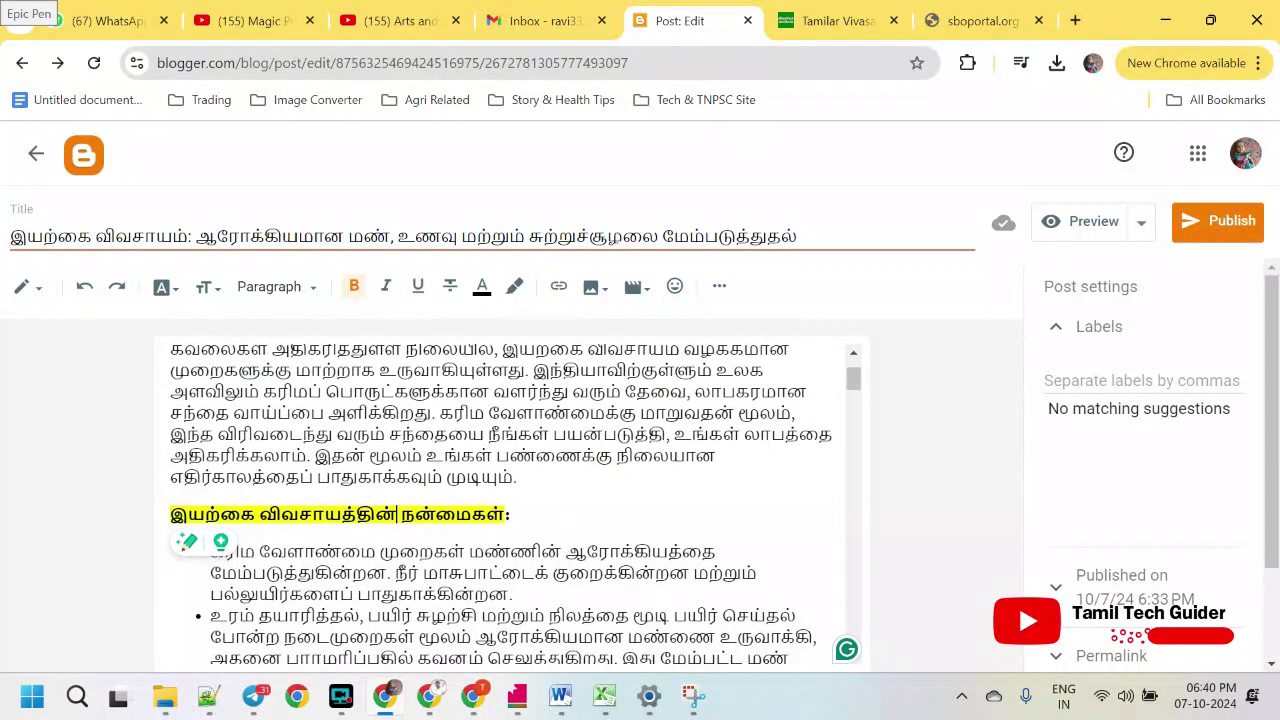
pyautogui.scroll(-3, 500, 500)
pyautogui.scroll(-8, 500, 500)
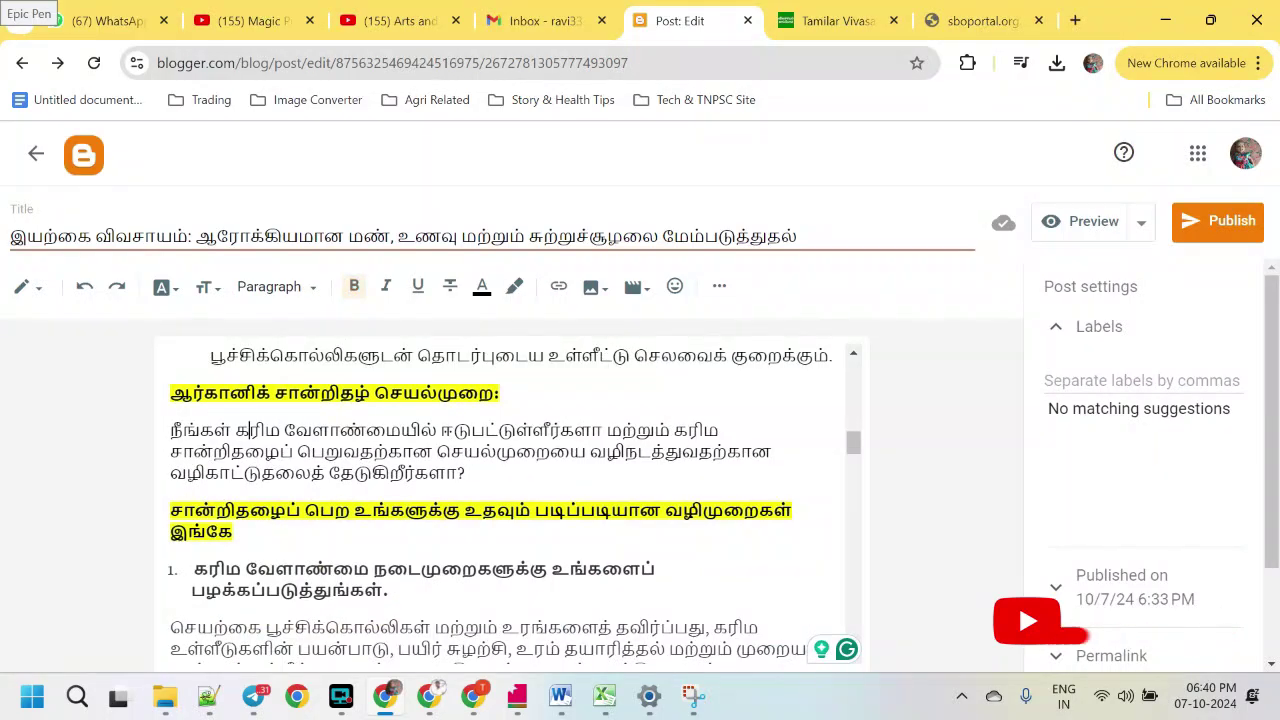
pyautogui.moveTo(457, 393); pyautogui.dragTo(499, 393)
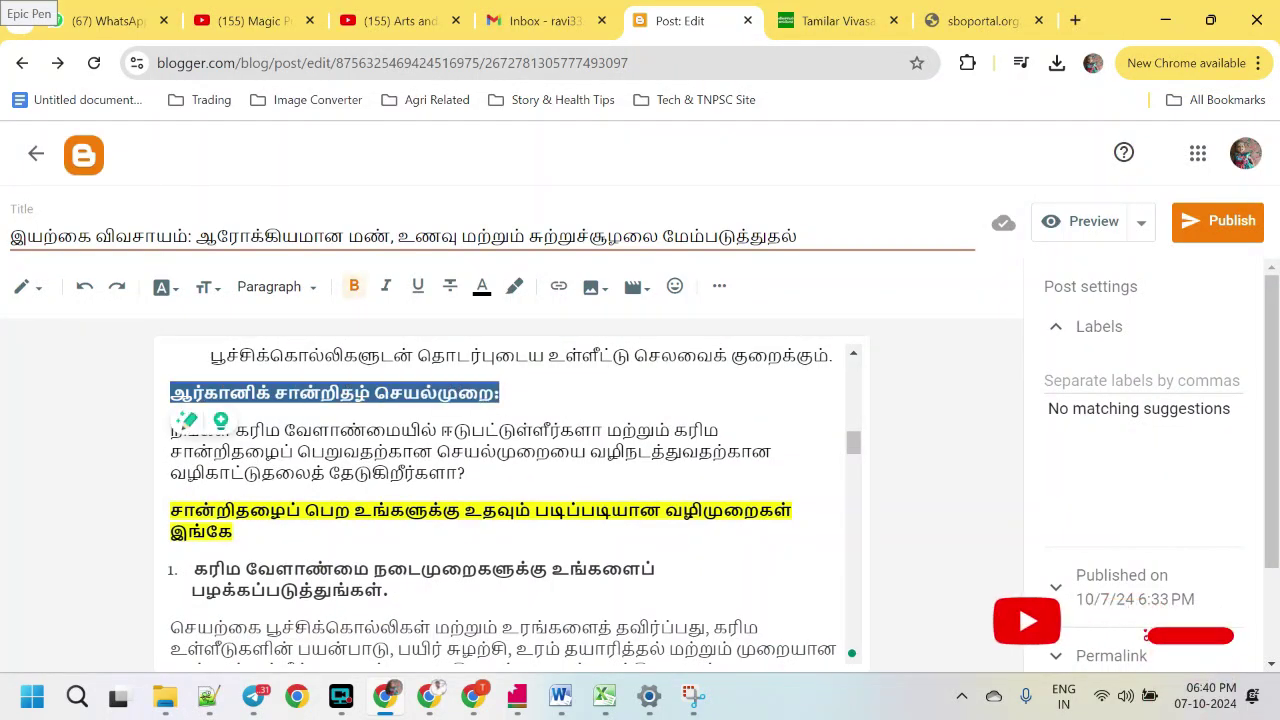
pyautogui.scroll(-2, 500, 500)
pyautogui.scroll(1, 500, 500)
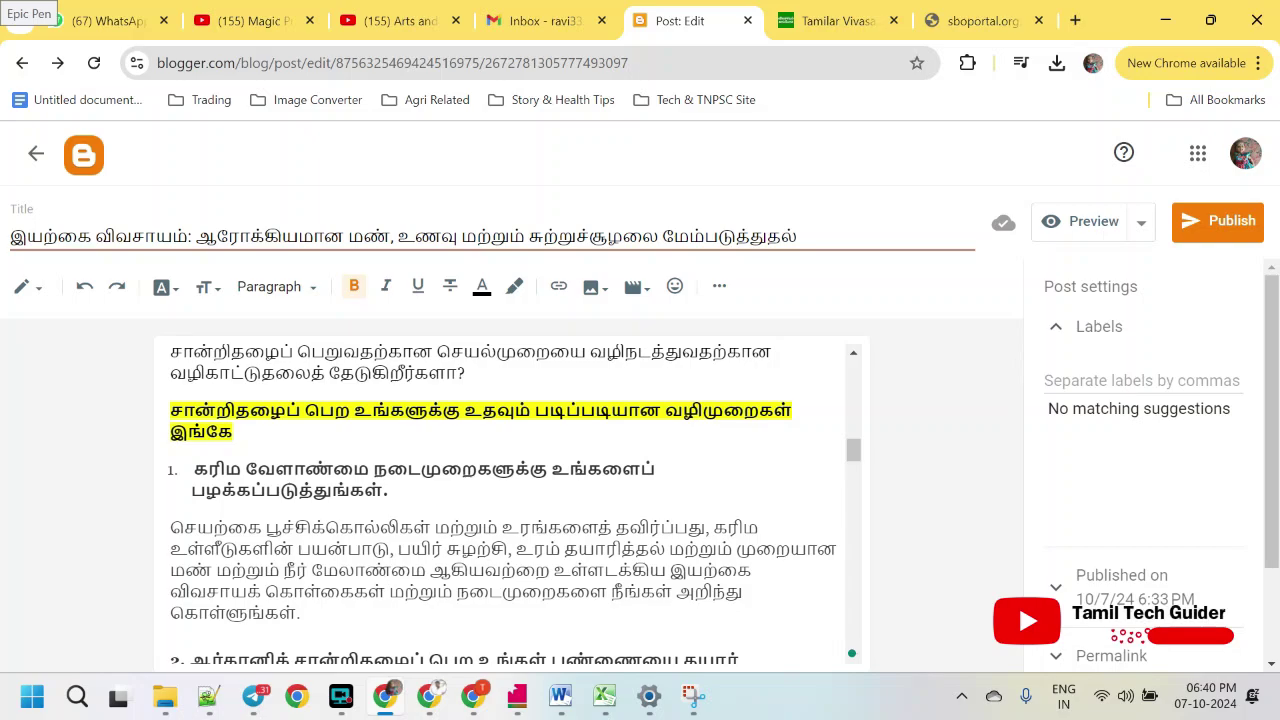
pyautogui.scroll(-10, 500, 500)
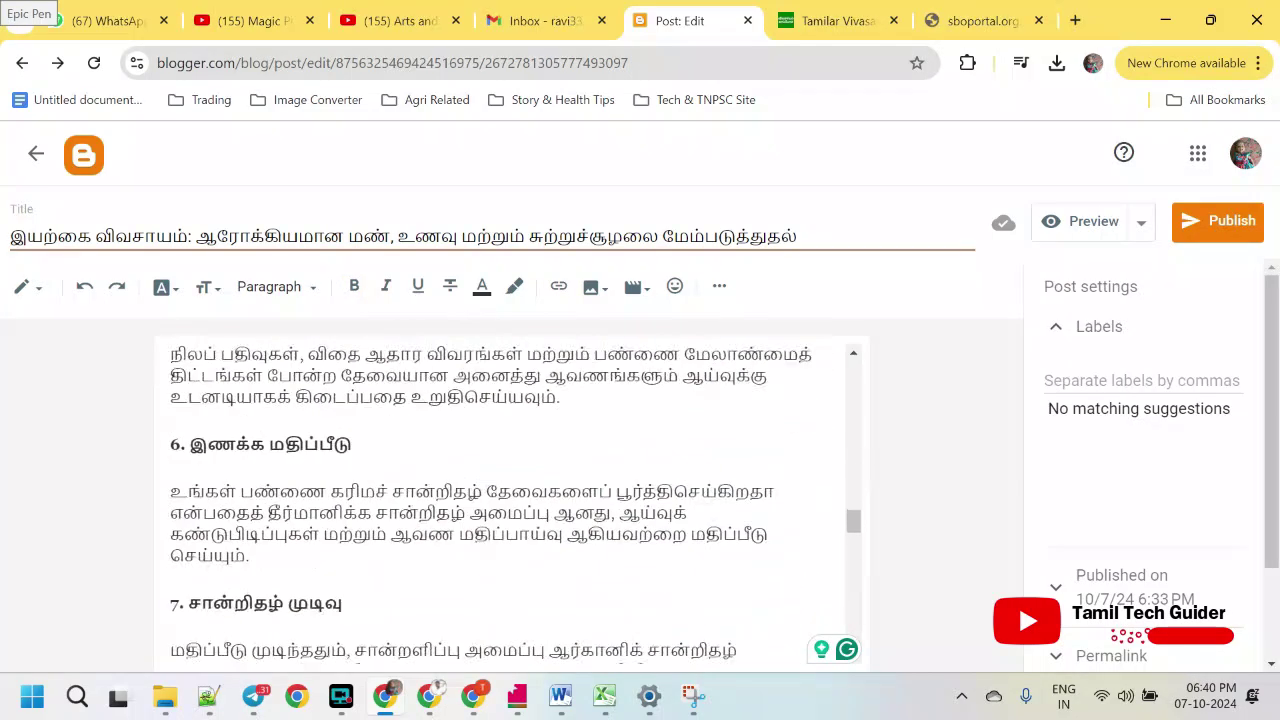
pyautogui.scroll(-6, 500, 500)
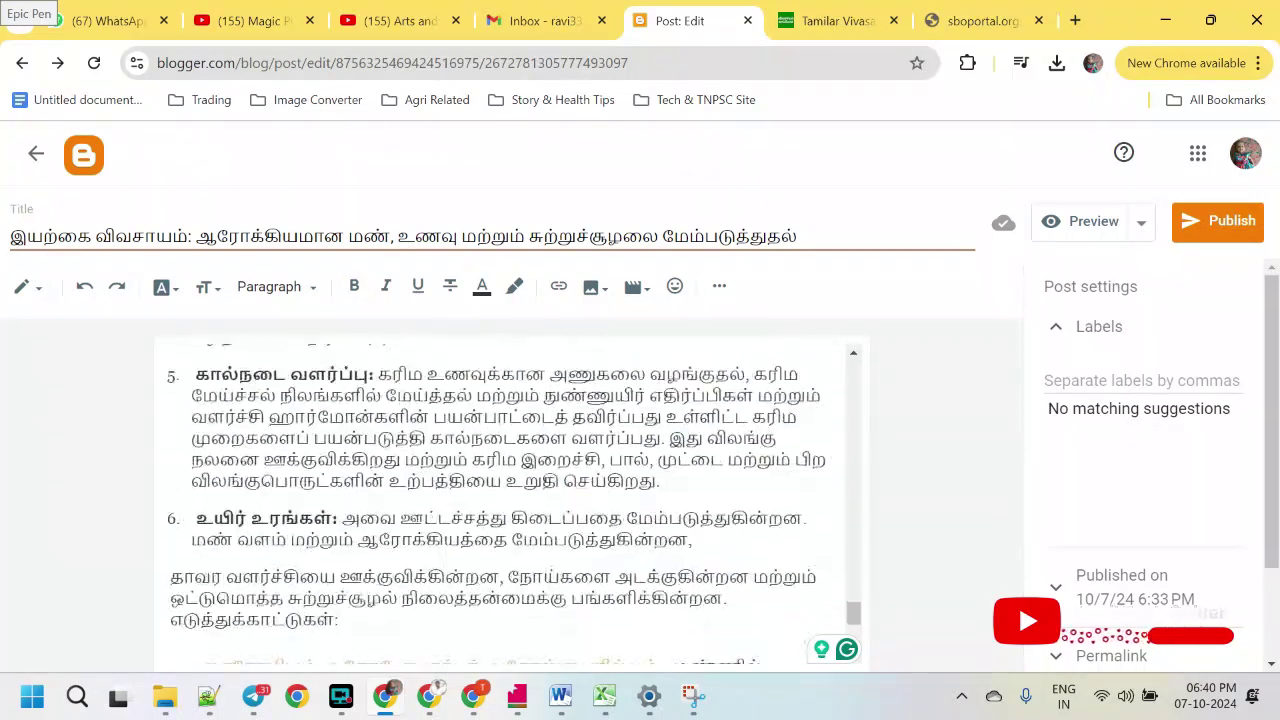
pyautogui.scroll(9, 500, 500)
pyautogui.scroll(12, 500, 500)
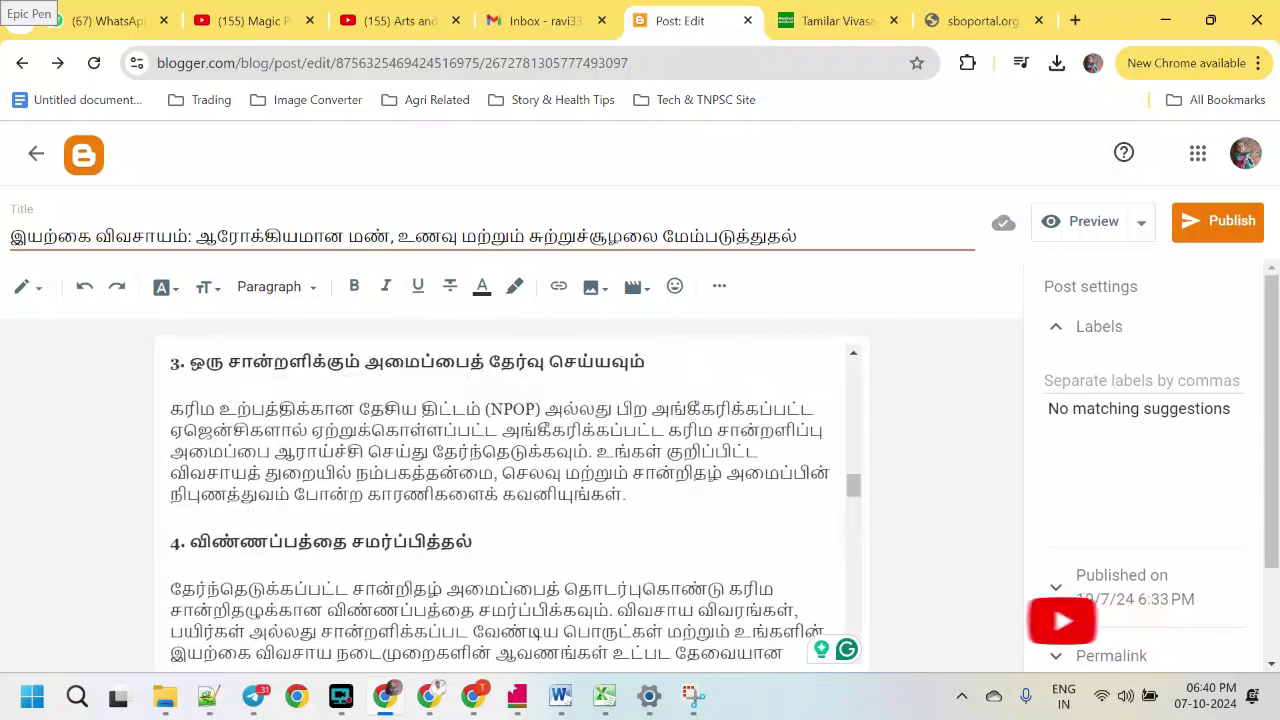
pyautogui.scroll(3, 500, 500)
pyautogui.scroll(-3, 500, 500)
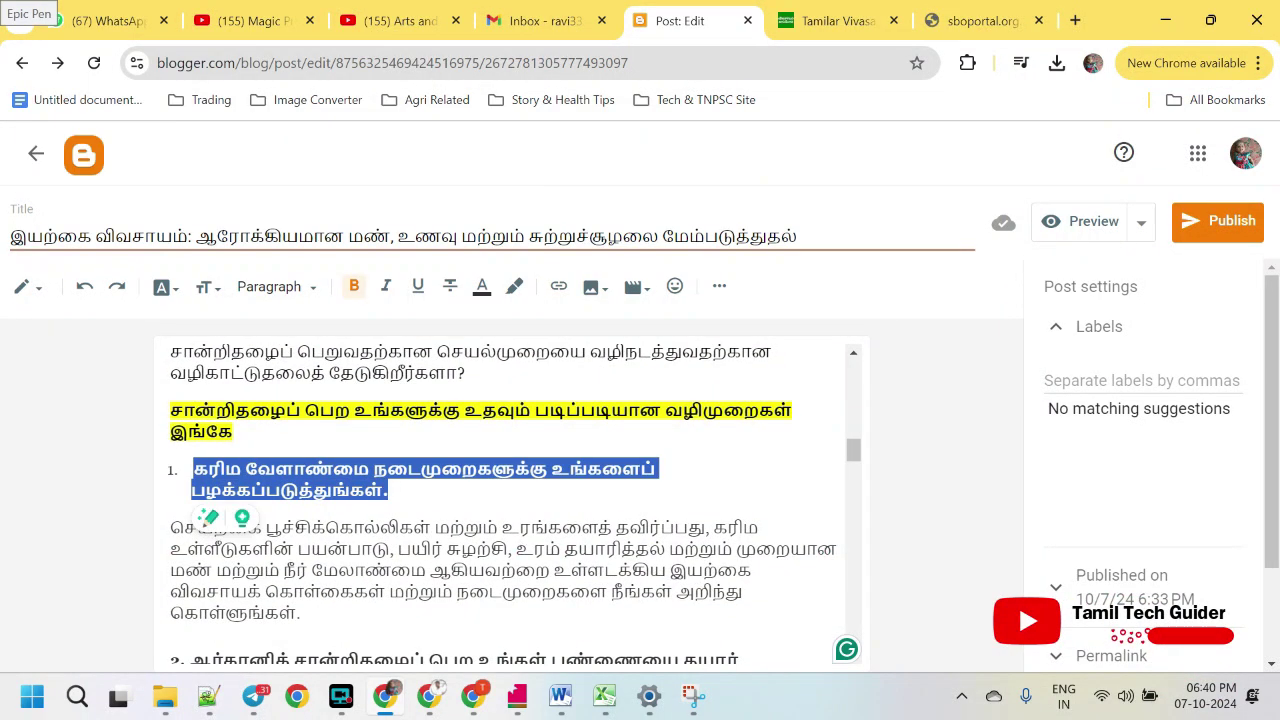
pyautogui.scroll(-1, 416, 528)
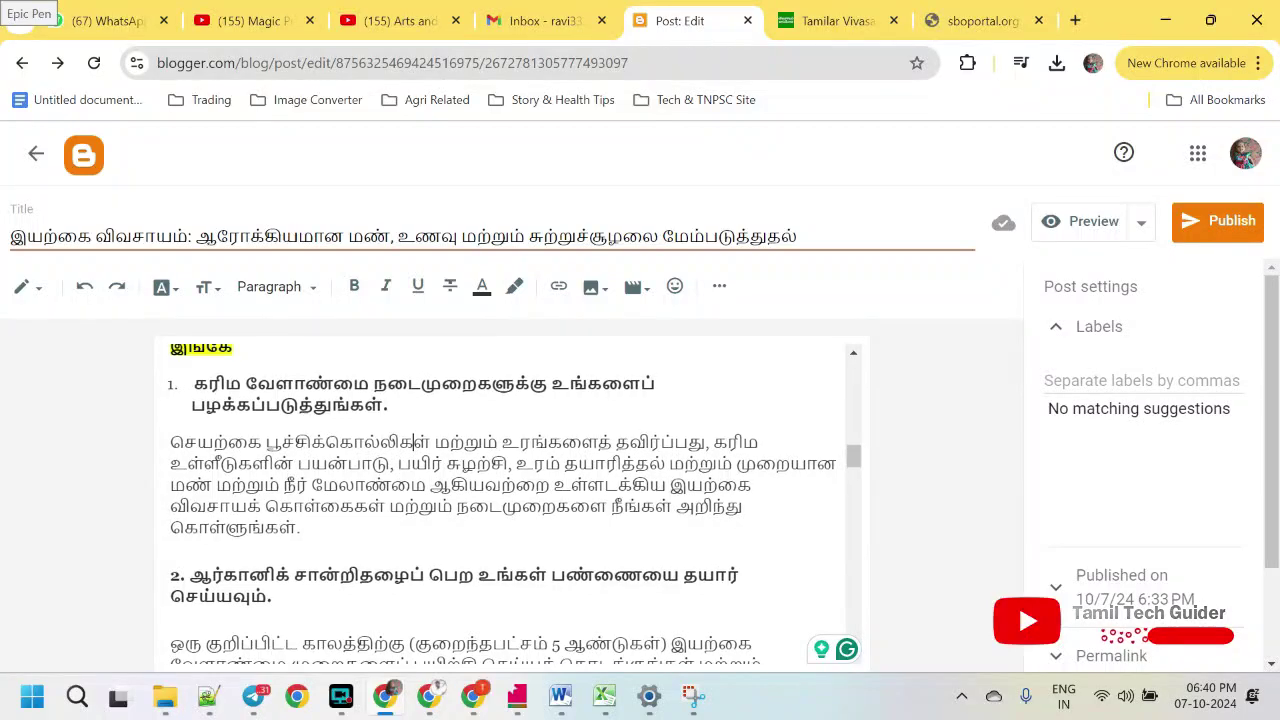
pyautogui.scroll(1, 416, 528)
pyautogui.scroll(-1, 500, 500)
pyautogui.scroll(1, 500, 500)
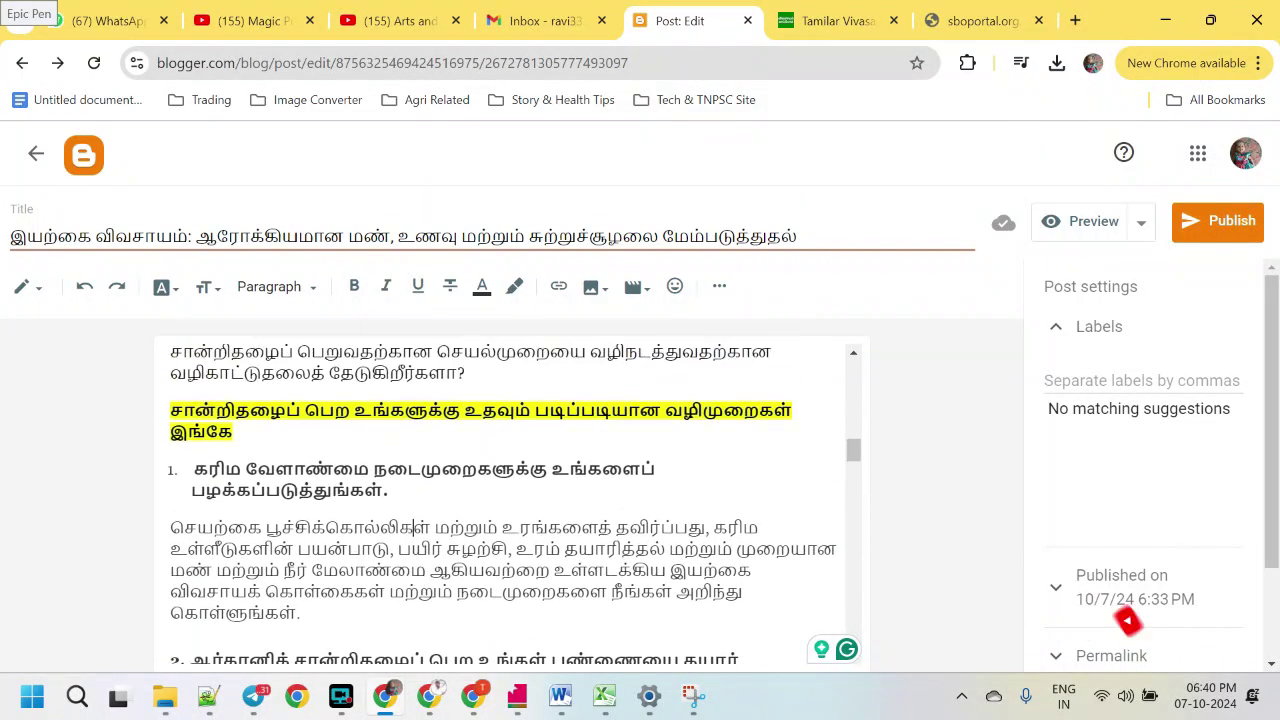
pyautogui.press('Down')
pyautogui.press('Down')
pyautogui.press('Down')
pyautogui.press('Down')
pyautogui.press('Down')
pyautogui.press('Down')
pyautogui.press('Down')
pyautogui.press('Down')
pyautogui.press('Down')
pyautogui.press('Down')
pyautogui.press('Down')
pyautogui.press('Down')
pyautogui.press('Down')
pyautogui.press('Down')
pyautogui.press('Down')
pyautogui.press('Down')
pyautogui.press('Down')
pyautogui.press('Down')
pyautogui.press('Down')
pyautogui.press('Down')
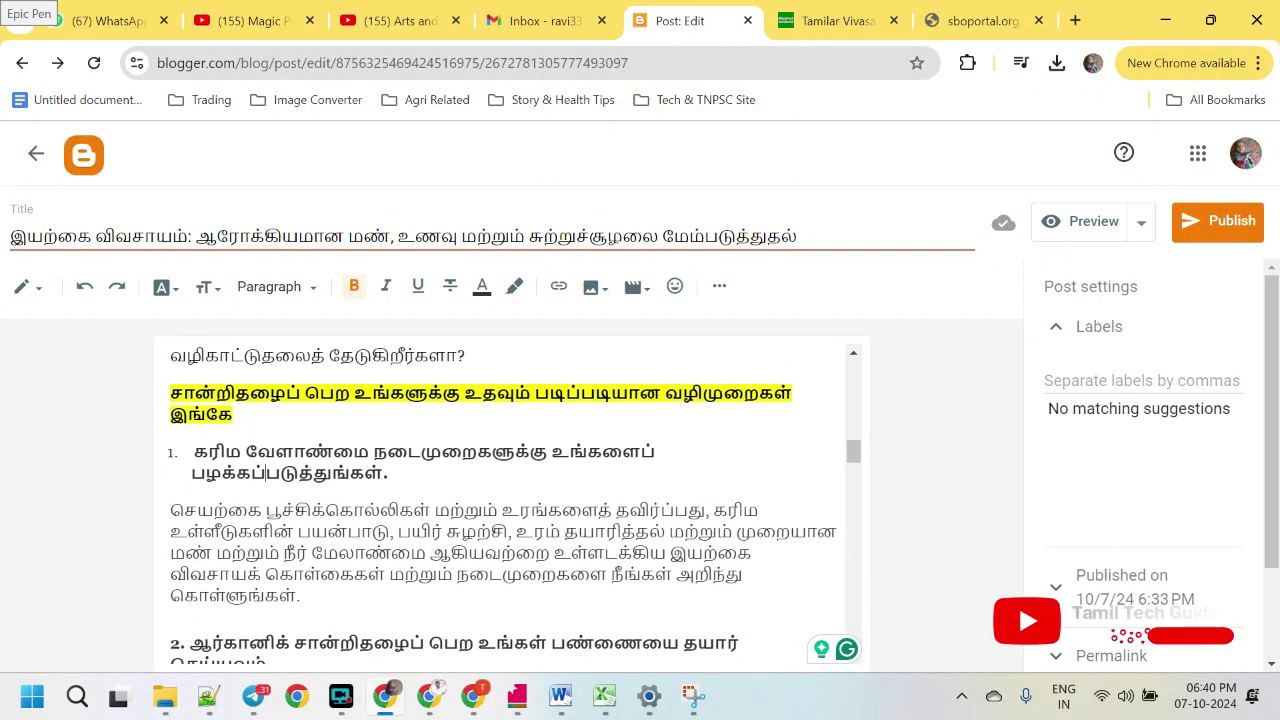
pyautogui.press('Down')
pyautogui.press('Down')
pyautogui.press('Down')
pyautogui.press('Down')
pyautogui.press('Down')
pyautogui.press('Down')
pyautogui.press('Down')
pyautogui.press('Down')
pyautogui.press('Down')
pyautogui.press('Down')
pyautogui.press('Down')
pyautogui.press('Down')
pyautogui.press('Down')
pyautogui.press('Down')
pyautogui.press('Down')
pyautogui.press('Down')
pyautogui.press('Down')
pyautogui.press('Down')
pyautogui.press('Down')
pyautogui.press('Down')
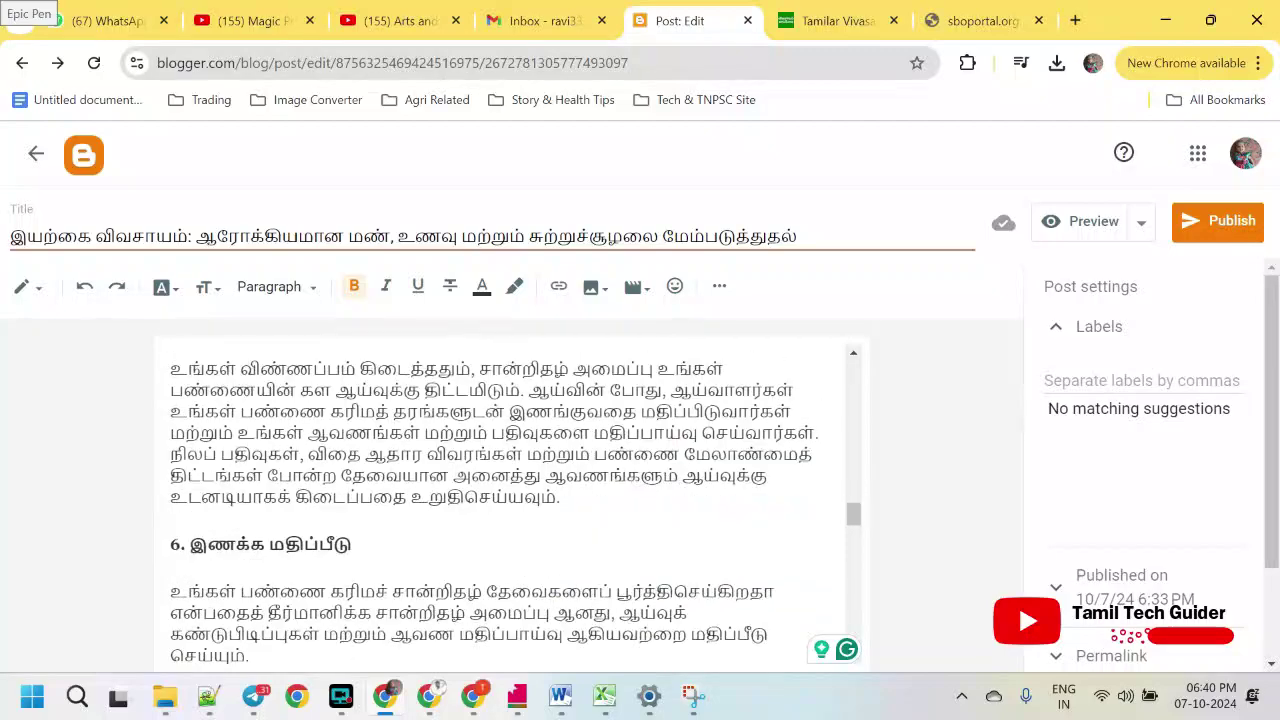
pyautogui.press('Down')
pyautogui.press('Down')
pyautogui.press('Down')
pyautogui.press('Down')
pyautogui.press('Down')
pyautogui.press('Down')
pyautogui.press('Down')
pyautogui.press('Down')
pyautogui.press('Down')
pyautogui.press('Down')
pyautogui.press('Down')
pyautogui.press('Down')
pyautogui.press('Down')
pyautogui.press('Down')
pyautogui.press('Down')
pyautogui.press('Down')
pyautogui.press('Down')
pyautogui.press('Down')
pyautogui.press('Down')
pyautogui.press('Down')
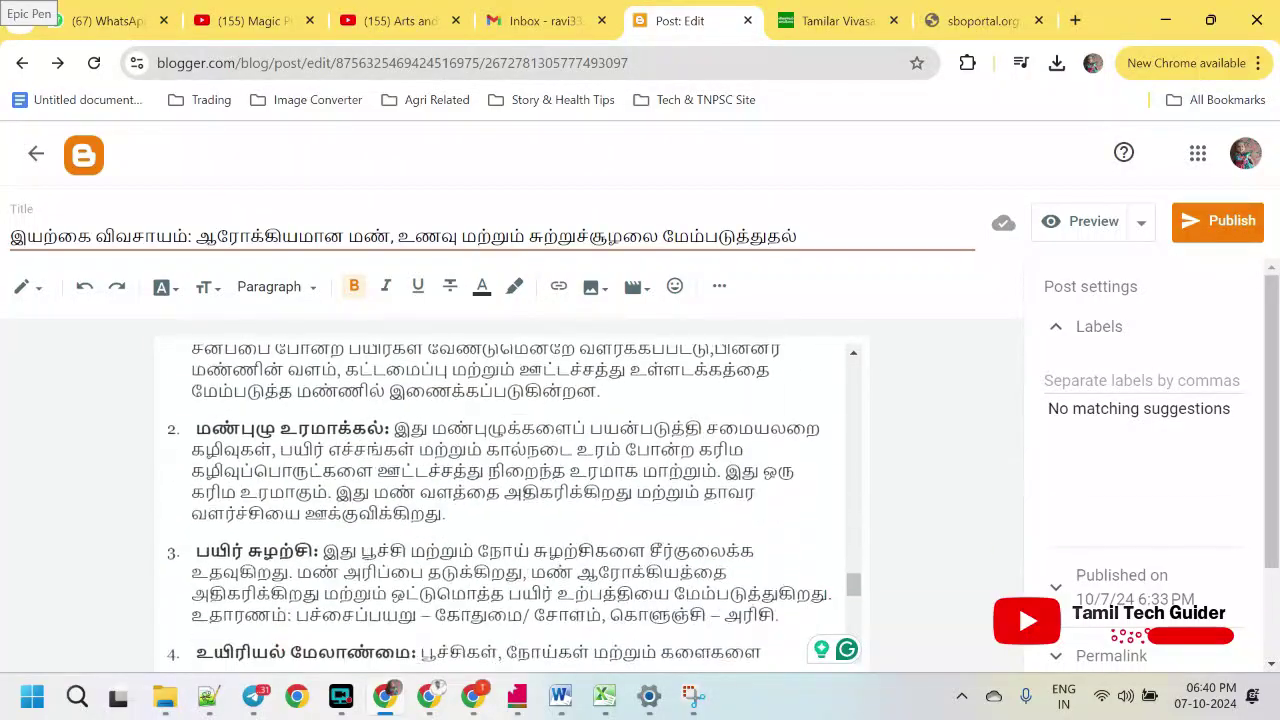
pyautogui.scroll(2, 505, 500)
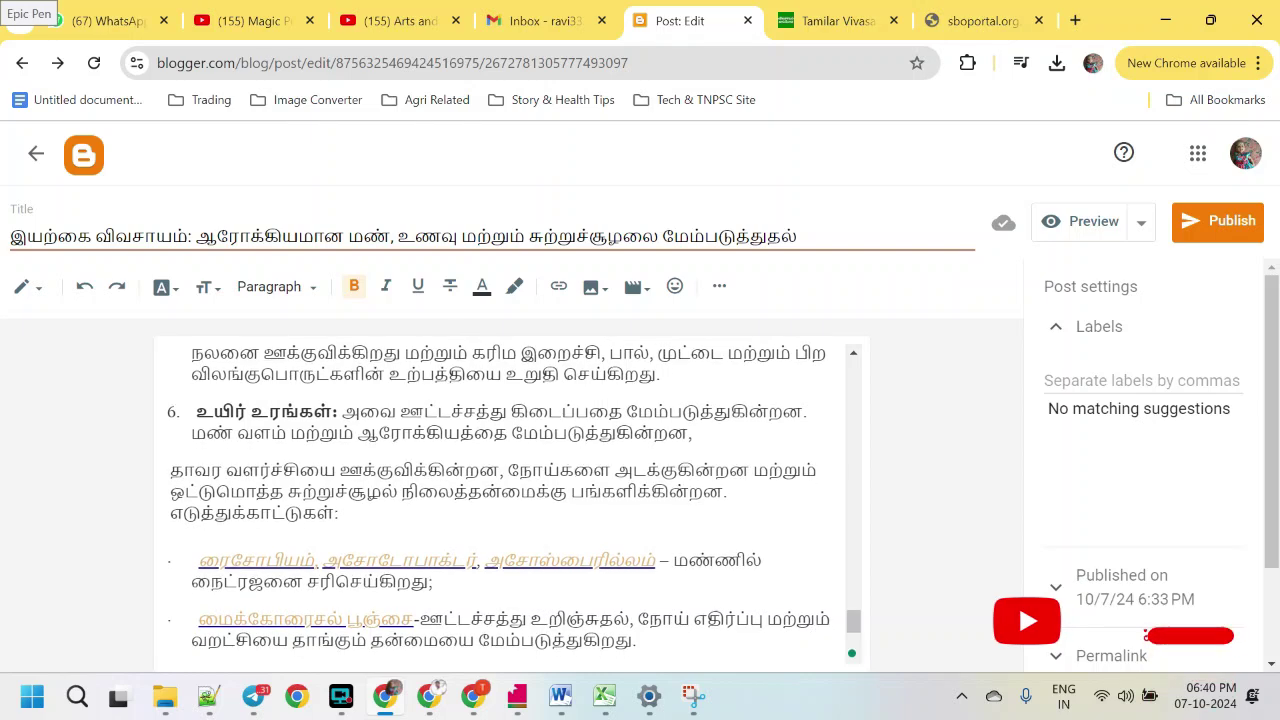
# Delete the two linked bullet examples, ரைசோபியம் and மைக்கோரைசல் பூஞ்சை, below item 6 "உயிர் உரங்கள்", including the leftover bullet line
pyautogui.scroll(-1, 505, 500)
pyautogui.rightClick(274, 470)
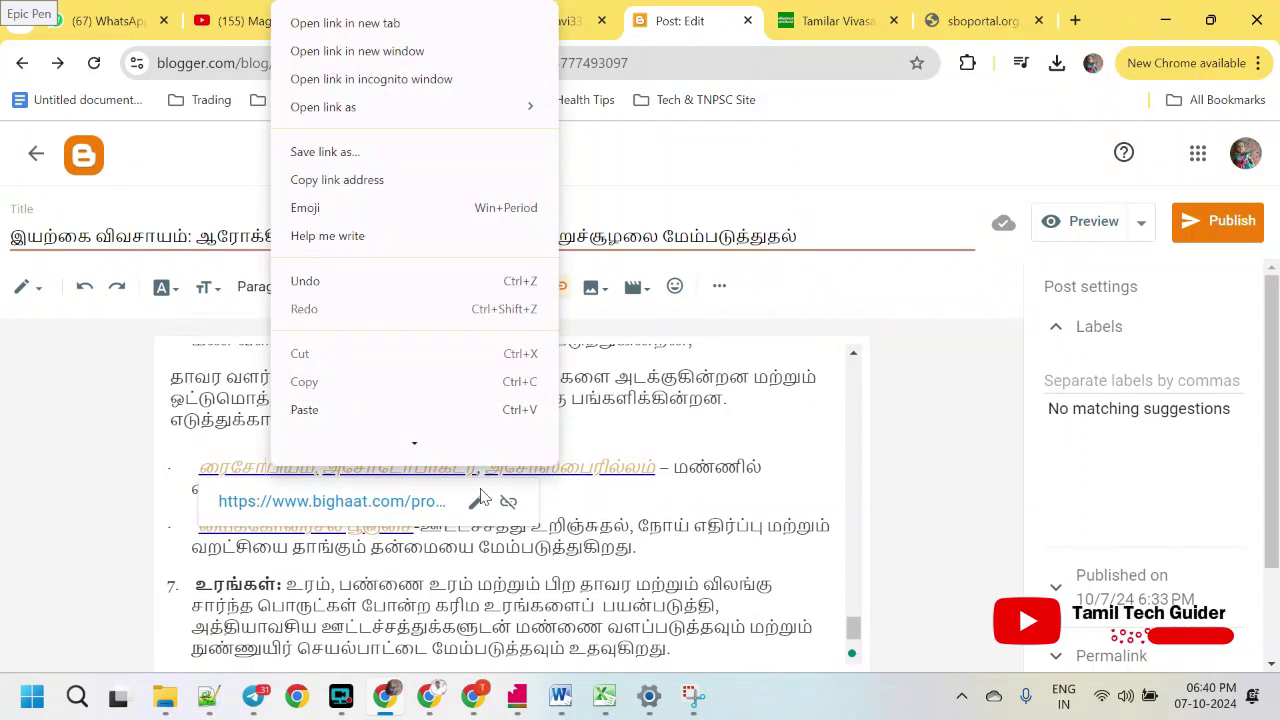
pyautogui.click(720, 500)
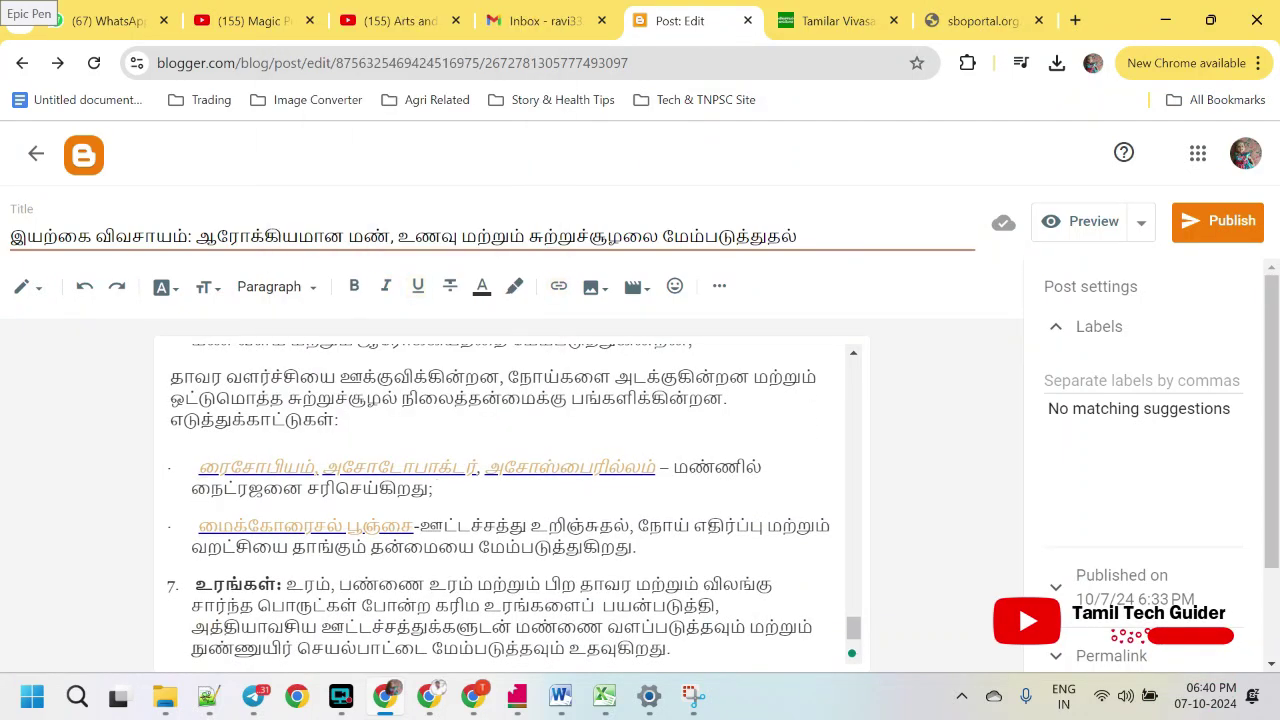
pyautogui.hotkey('shift', 'Down')
pyautogui.hotkey('shift', 'Down')
pyautogui.hotkey('shift', 'Down')
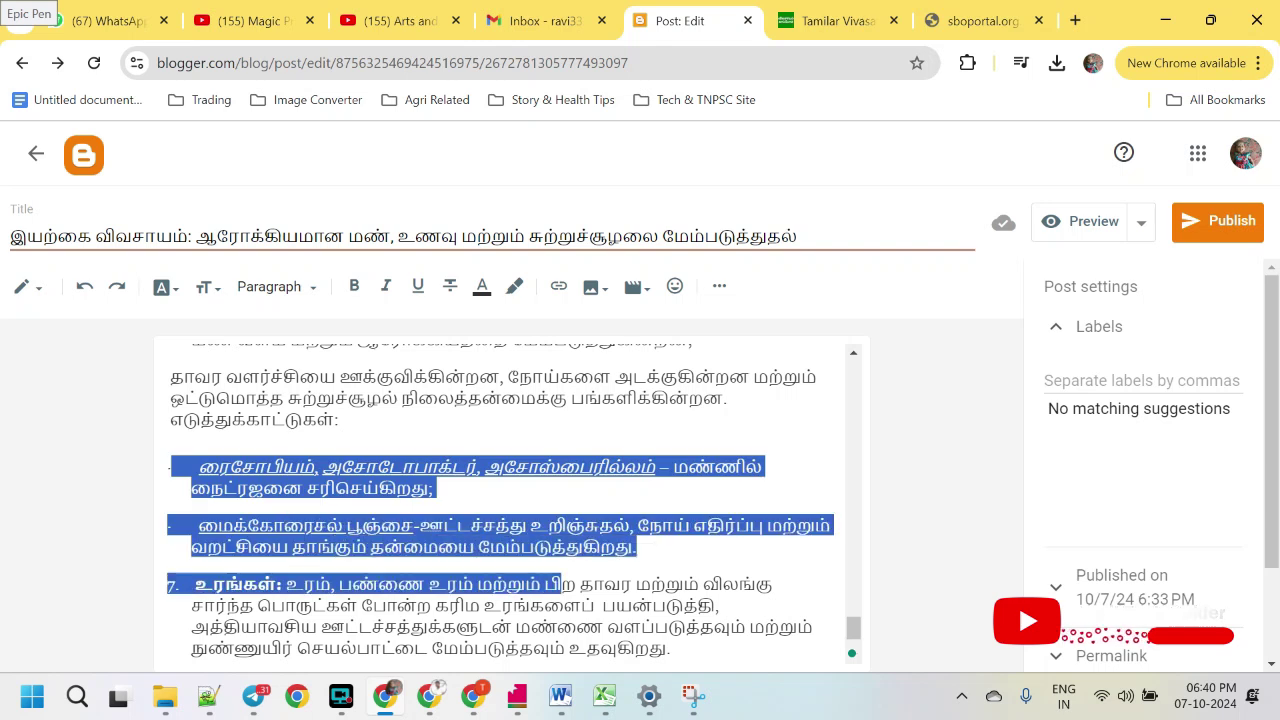
pyautogui.press('Delete')
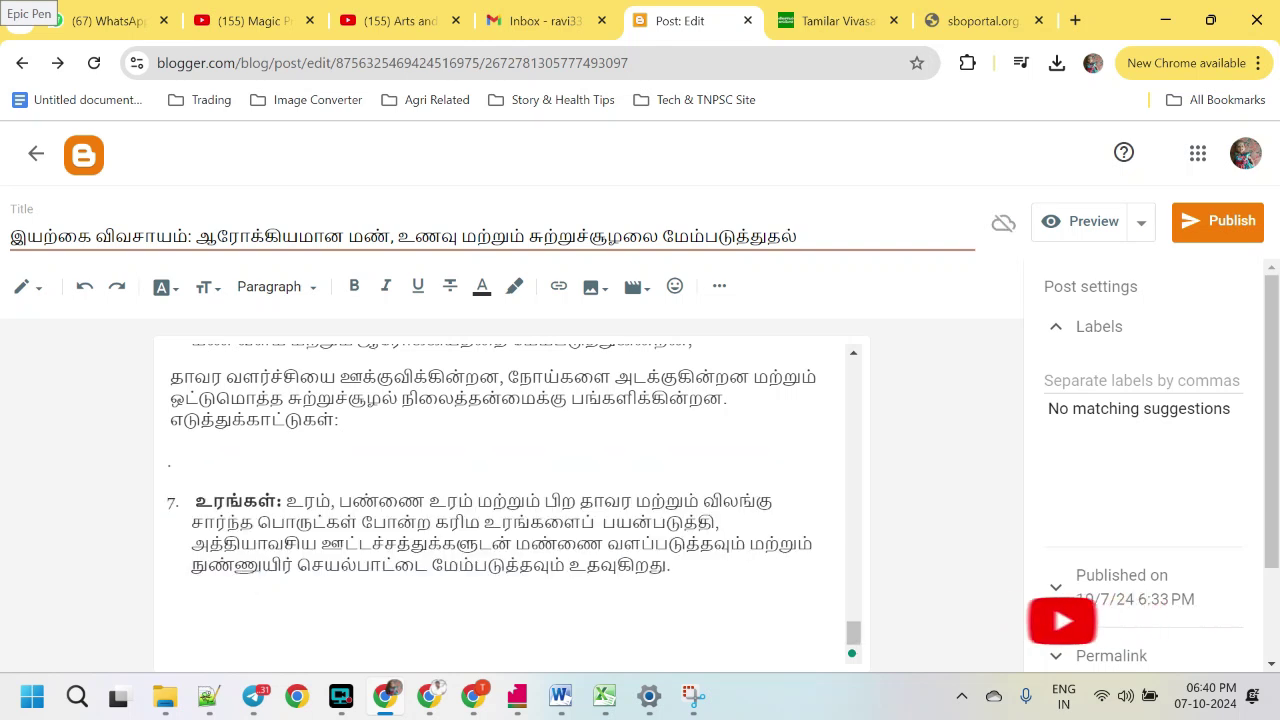
pyautogui.press('BackSpace')
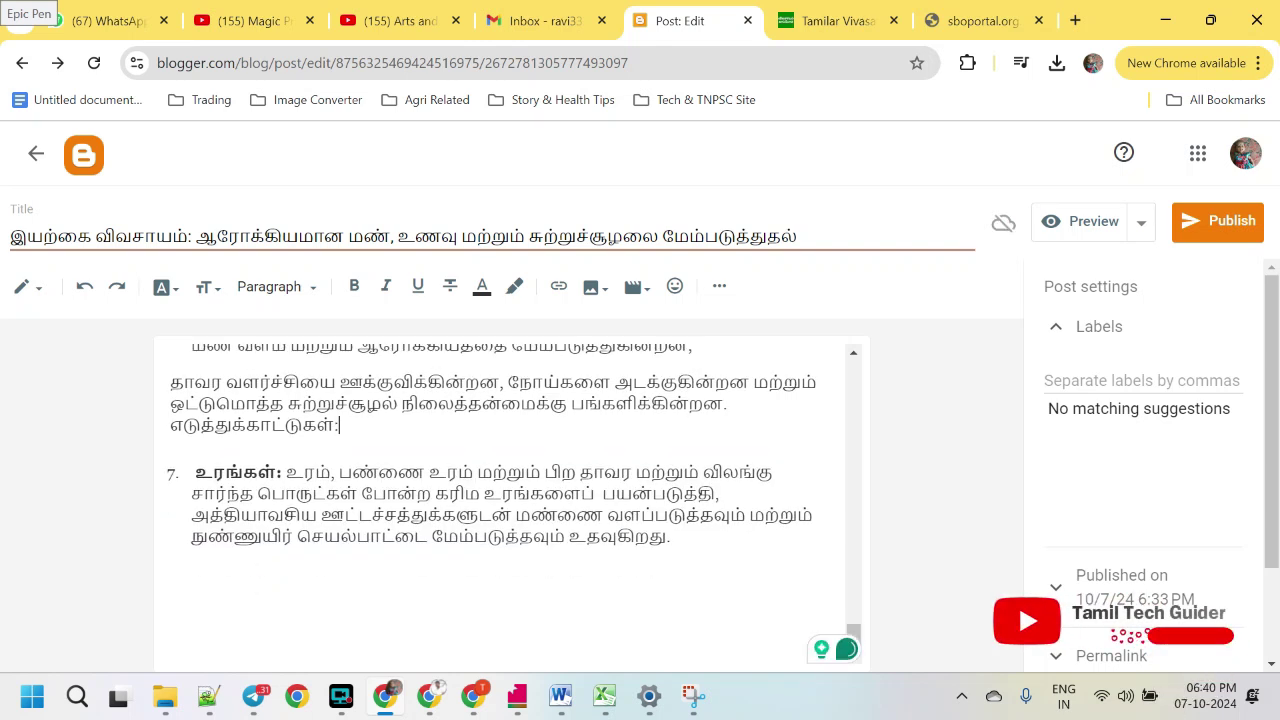
# Delete the leftover lead-in word "எடுத்துக்காட்டுகள்:" at the end of the paragraph above item 7 "உரங்கள்"
pyautogui.hotkey('shift', 'Left')
pyautogui.hotkey('shift', 'Left')
pyautogui.hotkey('shift', 'Left')
pyautogui.hotkey('shift', 'Left')
pyautogui.hotkey('shift', 'Left')
pyautogui.hotkey('shift', 'Left')
pyautogui.hotkey('shift', 'Left')
pyautogui.hotkey('shift', 'Left')
pyautogui.hotkey('shift', 'Left')
pyautogui.hotkey('shift', 'Left')
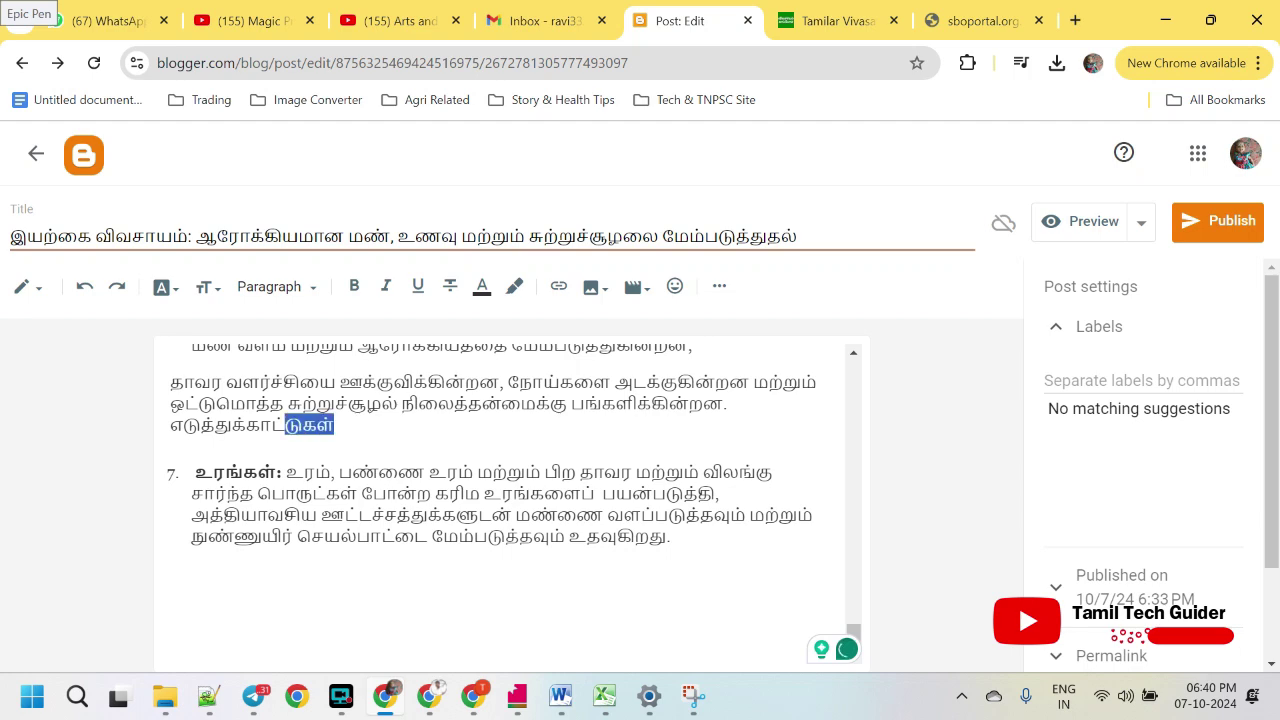
pyautogui.press('BackSpace')
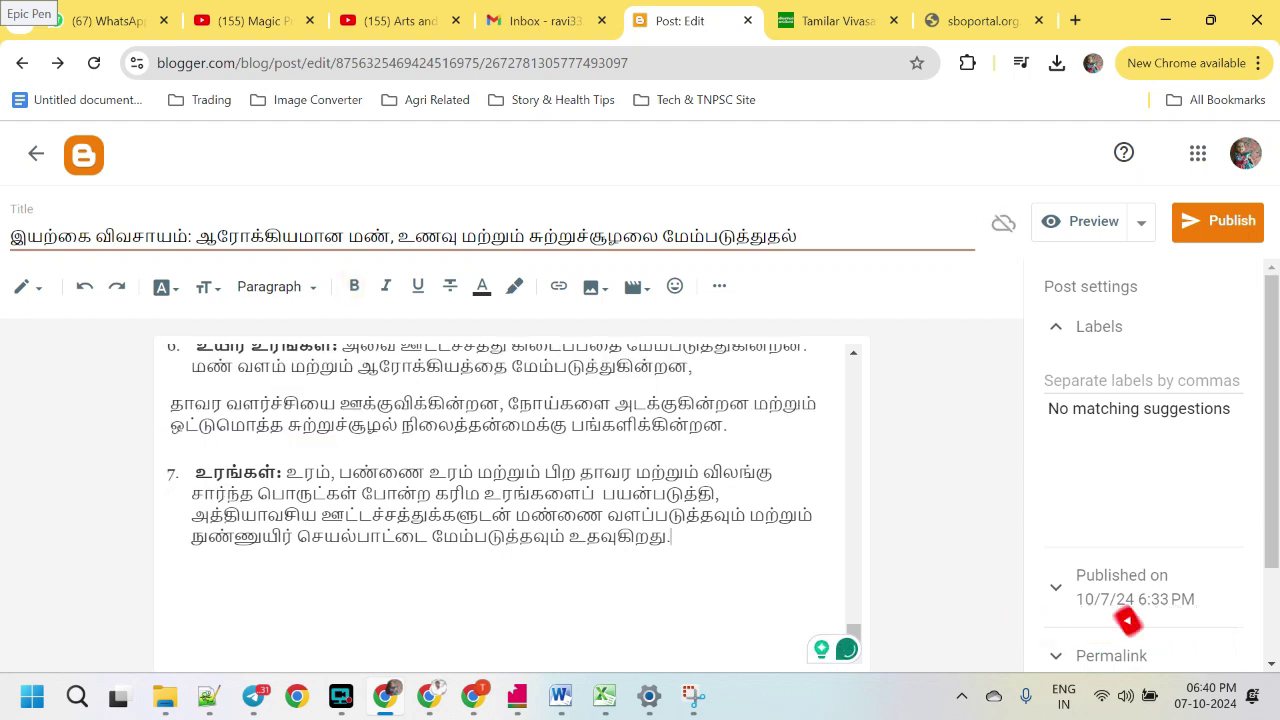
# Check the content and heading formatting of the edited post from the introduction to the key elements section
pyautogui.scroll(20, 510, 495)
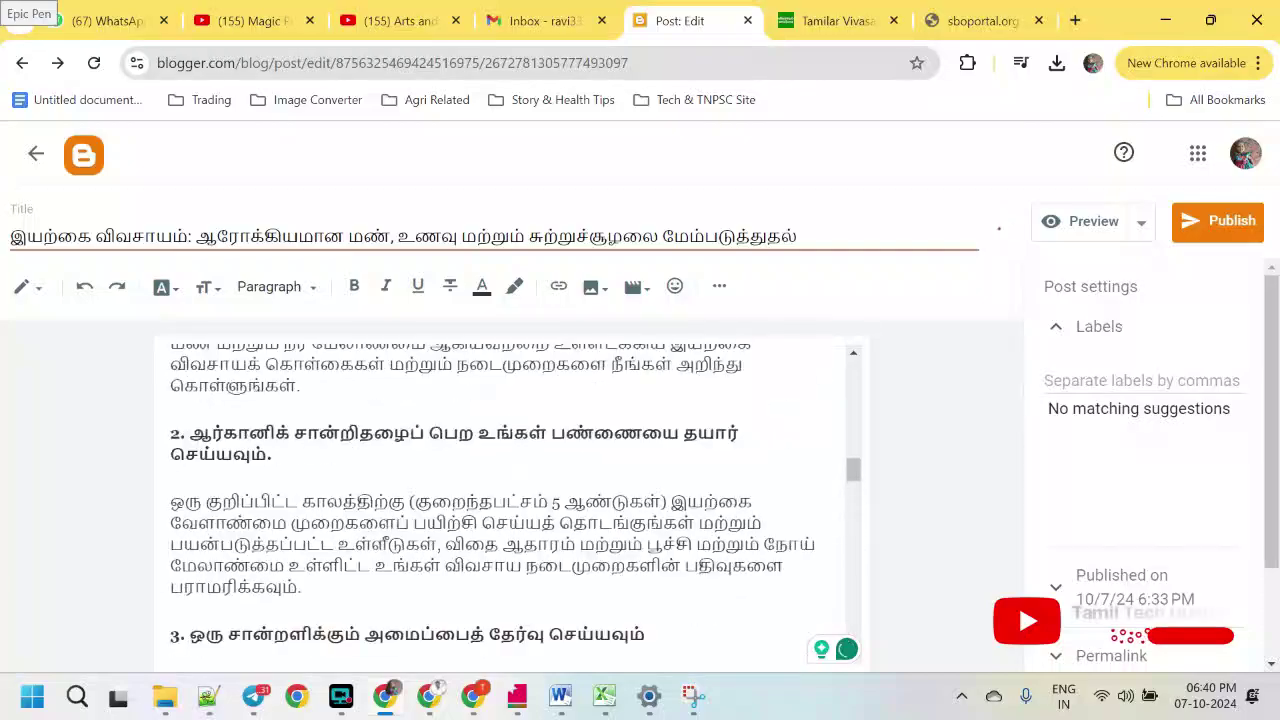
pyautogui.scroll(15, 510, 500)
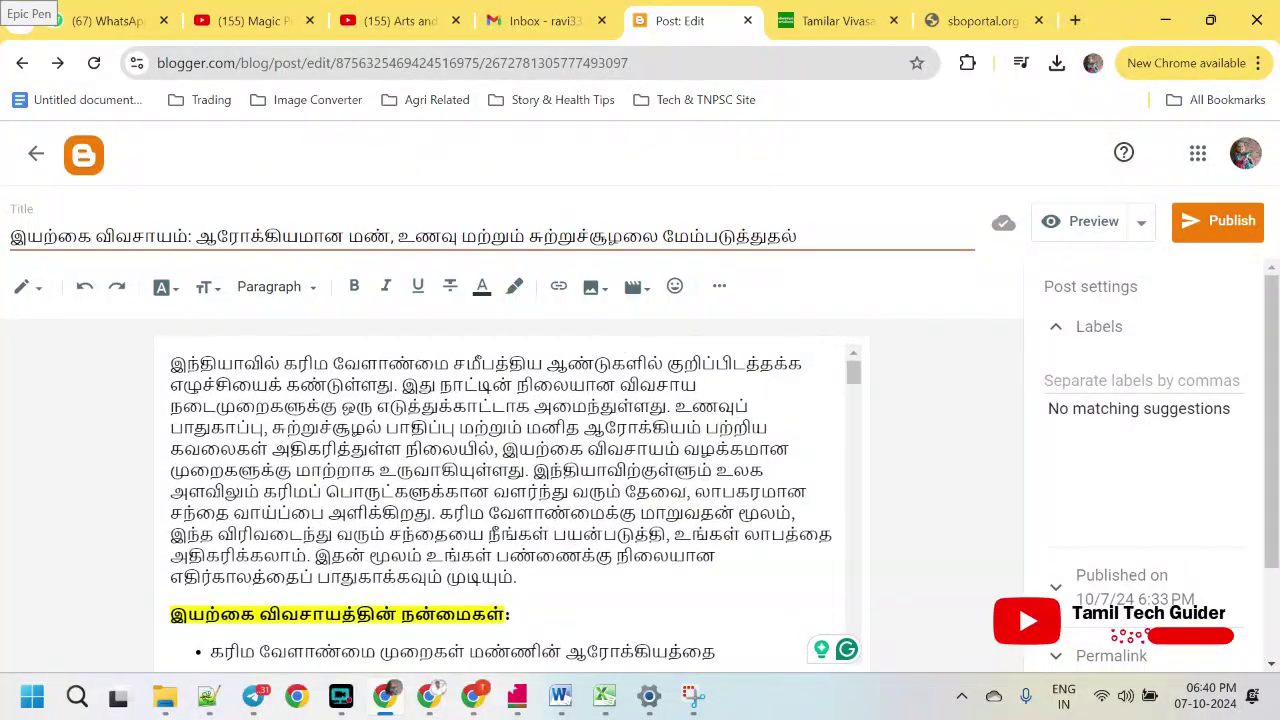
pyautogui.scroll(-15, 510, 500)
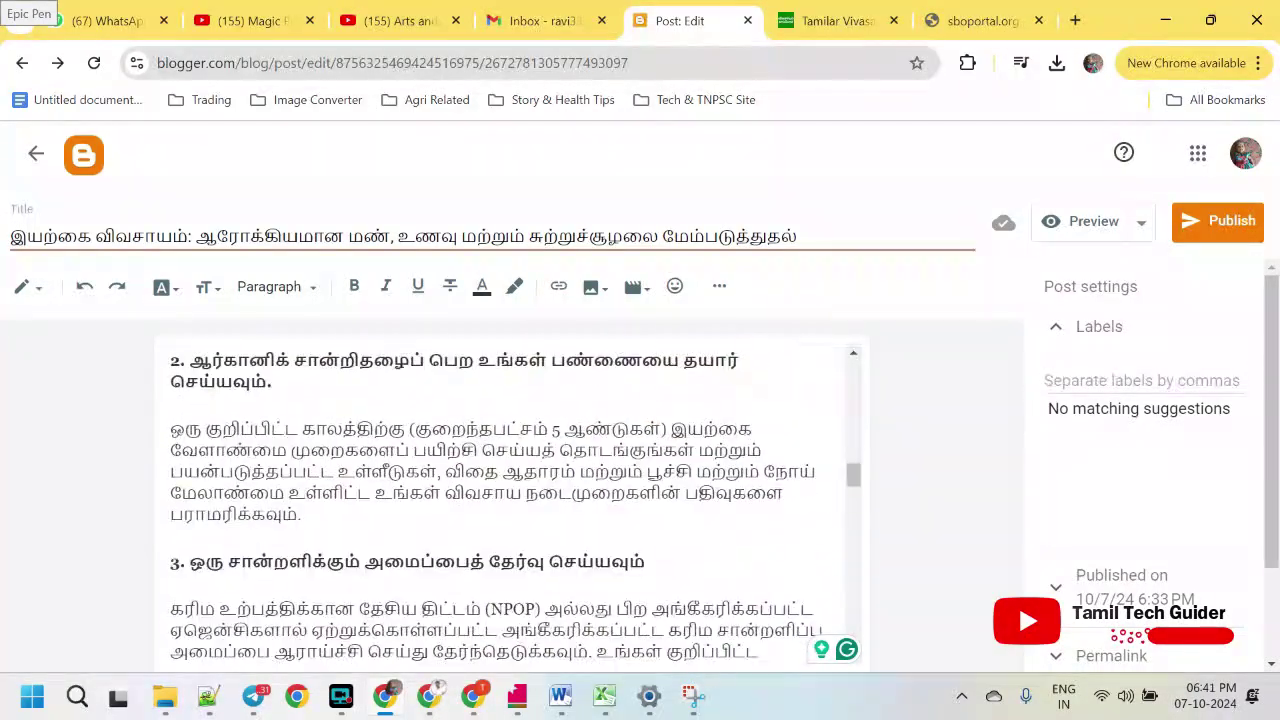
pyautogui.scroll(-20, 510, 500)
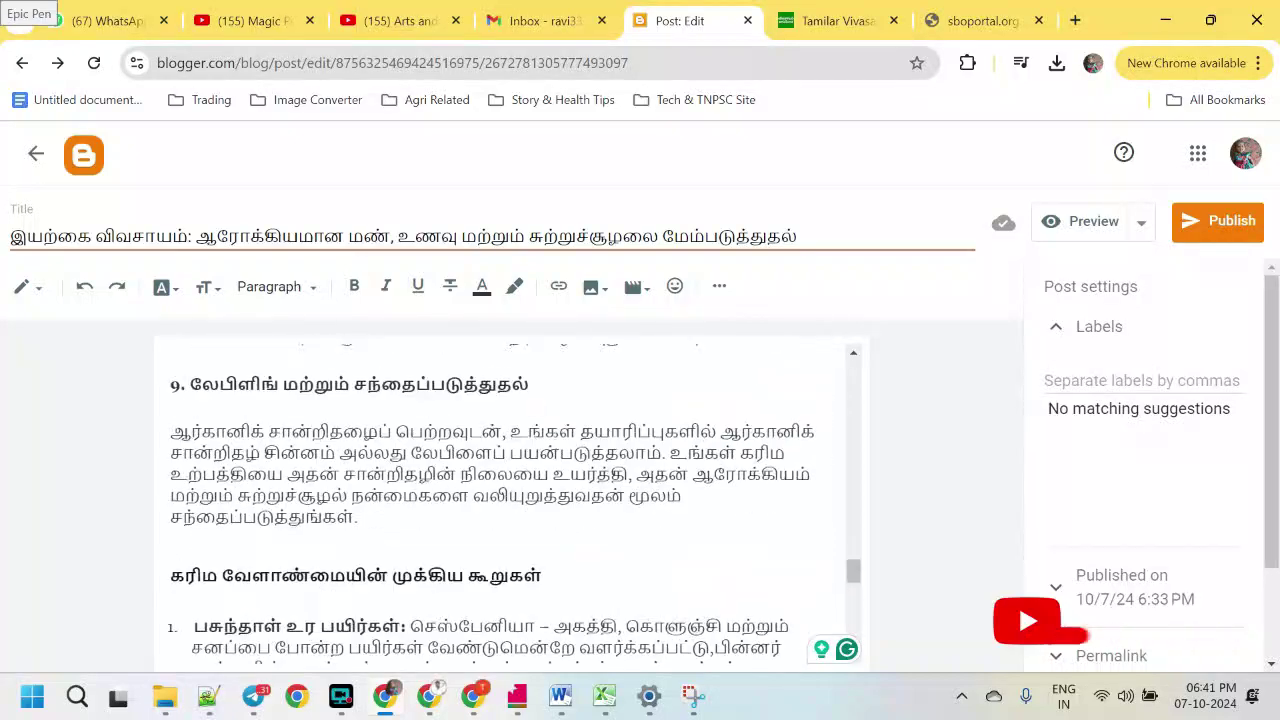
pyautogui.scroll(20, 510, 500)
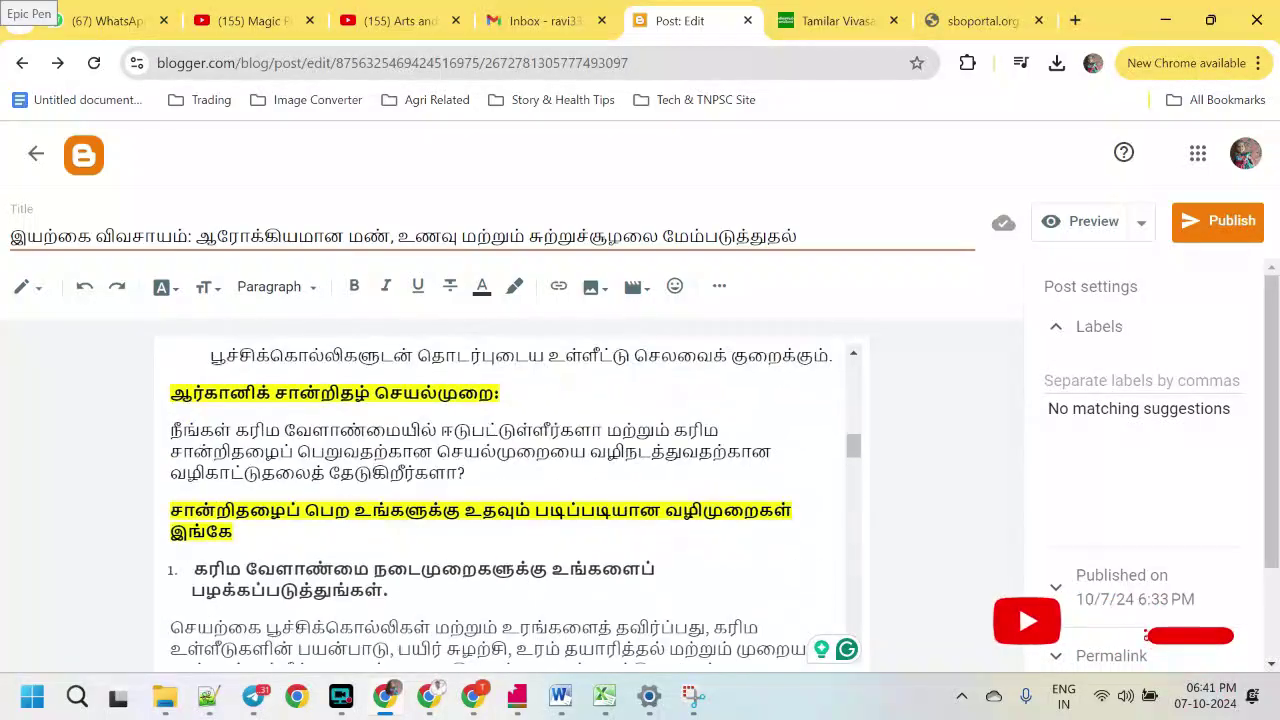
pyautogui.scroll(10, 510, 500)
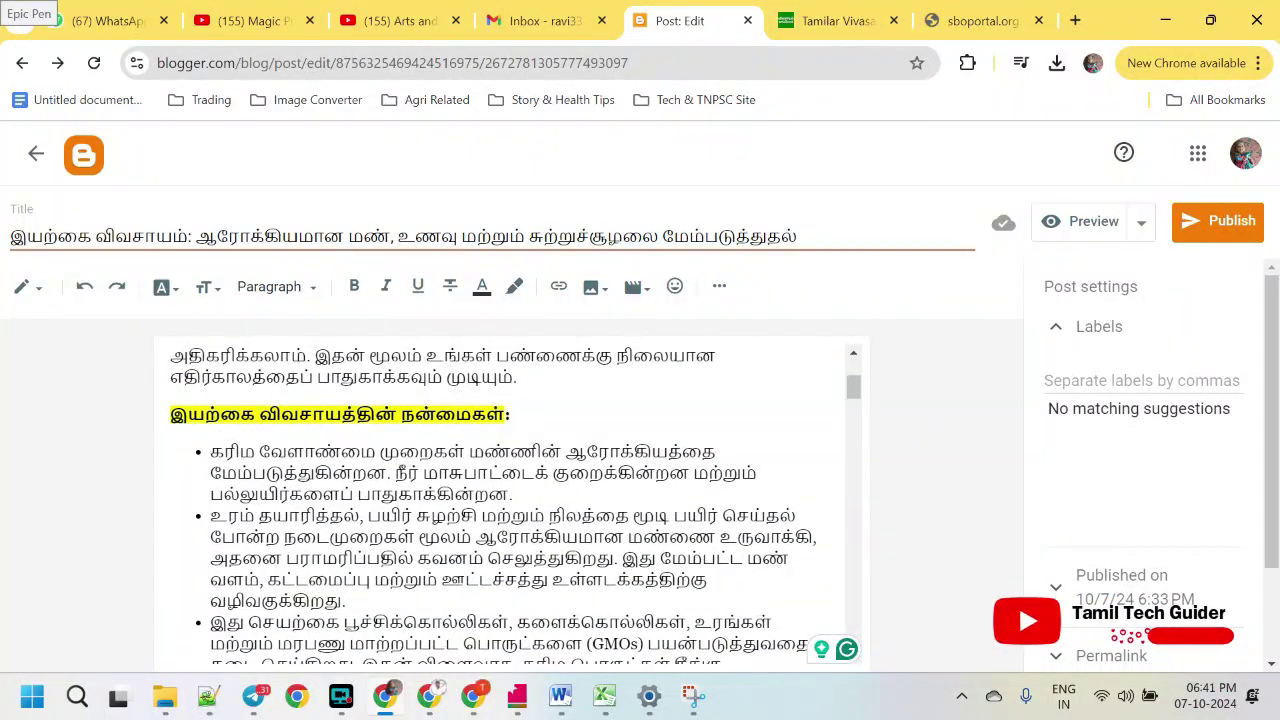
# Add two blank lines between the introduction paragraph and the heading "இயற்கை விவசாயத்தின் நன்மைகள்:"
pyautogui.scroll(2, 510, 500)
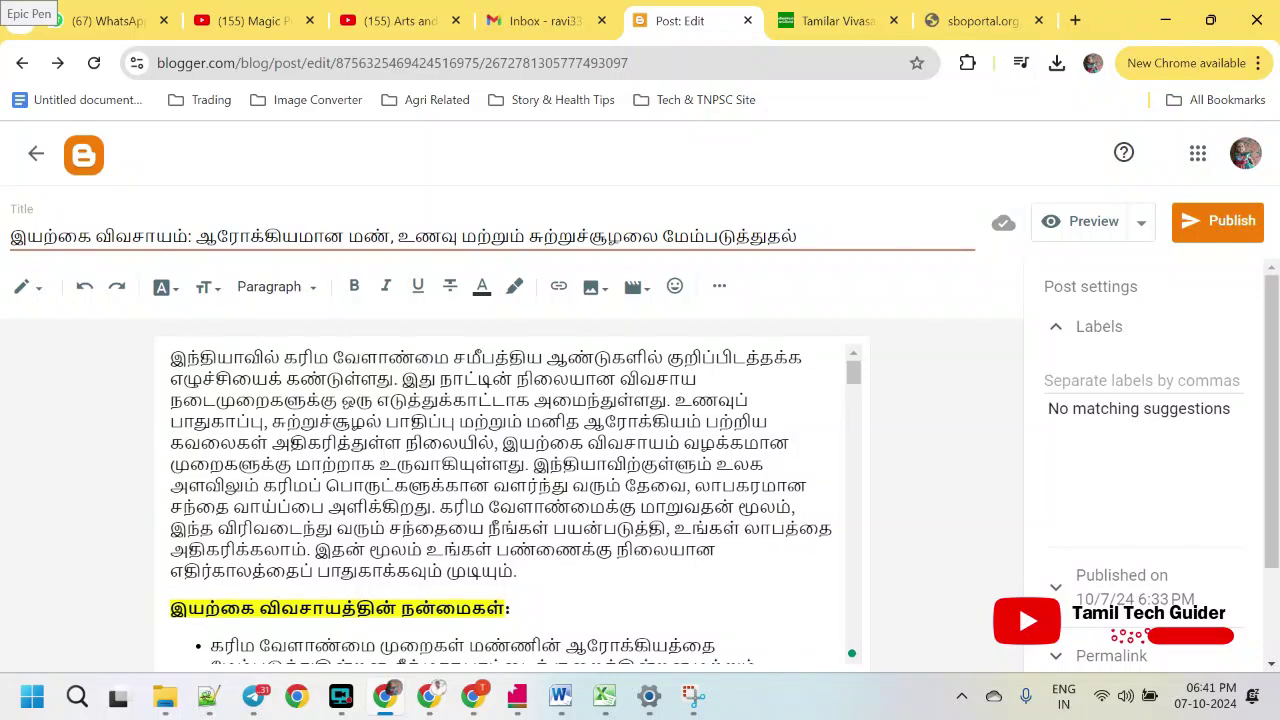
pyautogui.scroll(-2, 510, 500)
pyautogui.scroll(2, 510, 500)
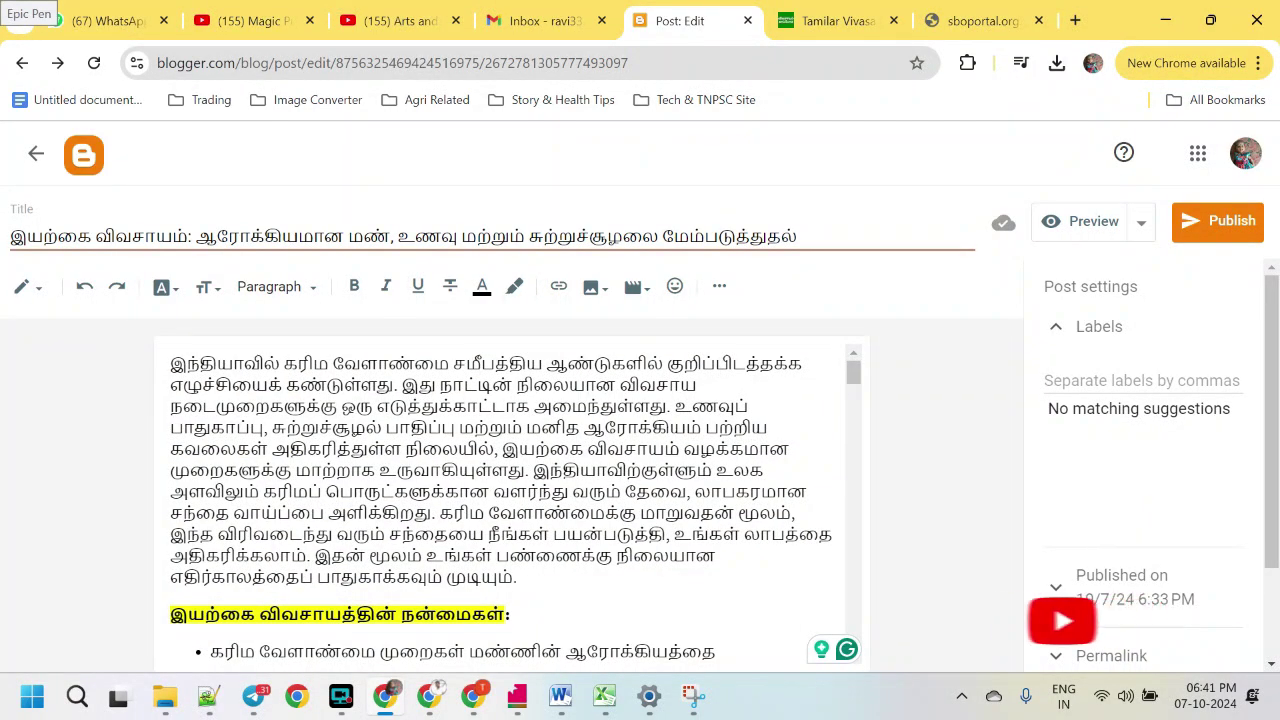
pyautogui.press('Return')
pyautogui.press('Return')
pyautogui.scroll(-2, 510, 500)
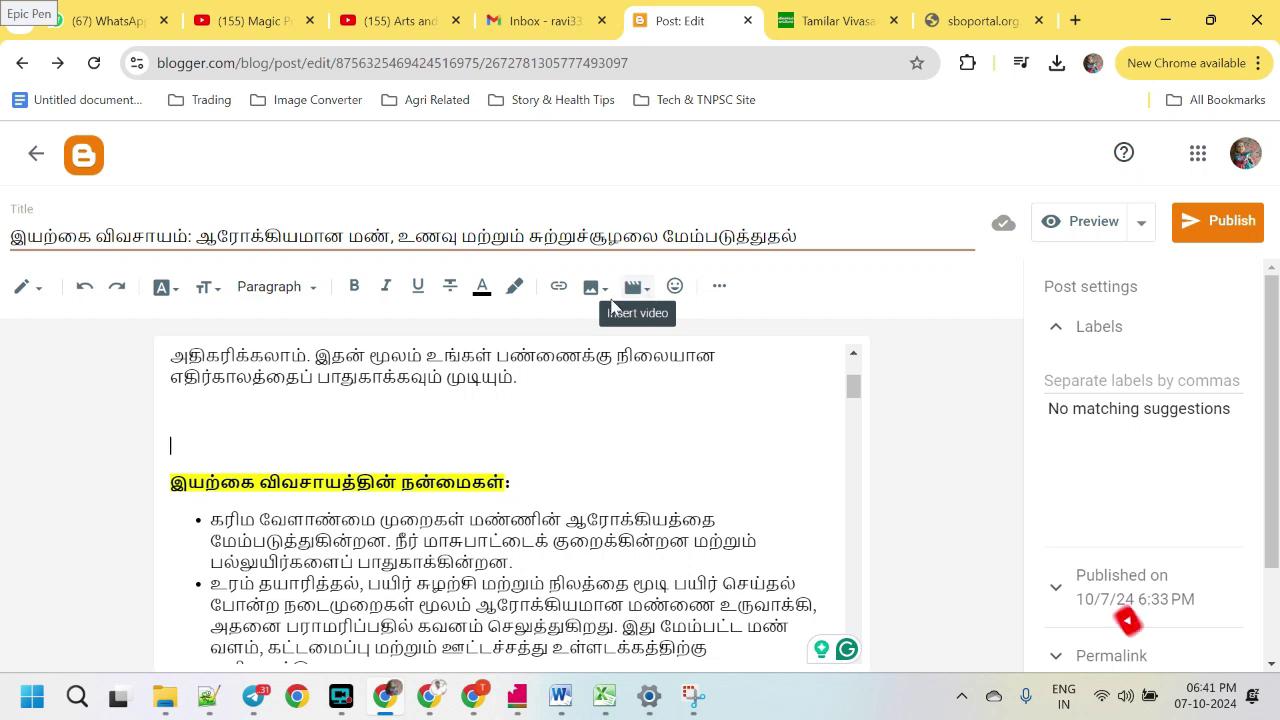
# Upload the image file "2" from the computer's Desktop and insert it below the introduction paragraph
pyautogui.click(592, 289)
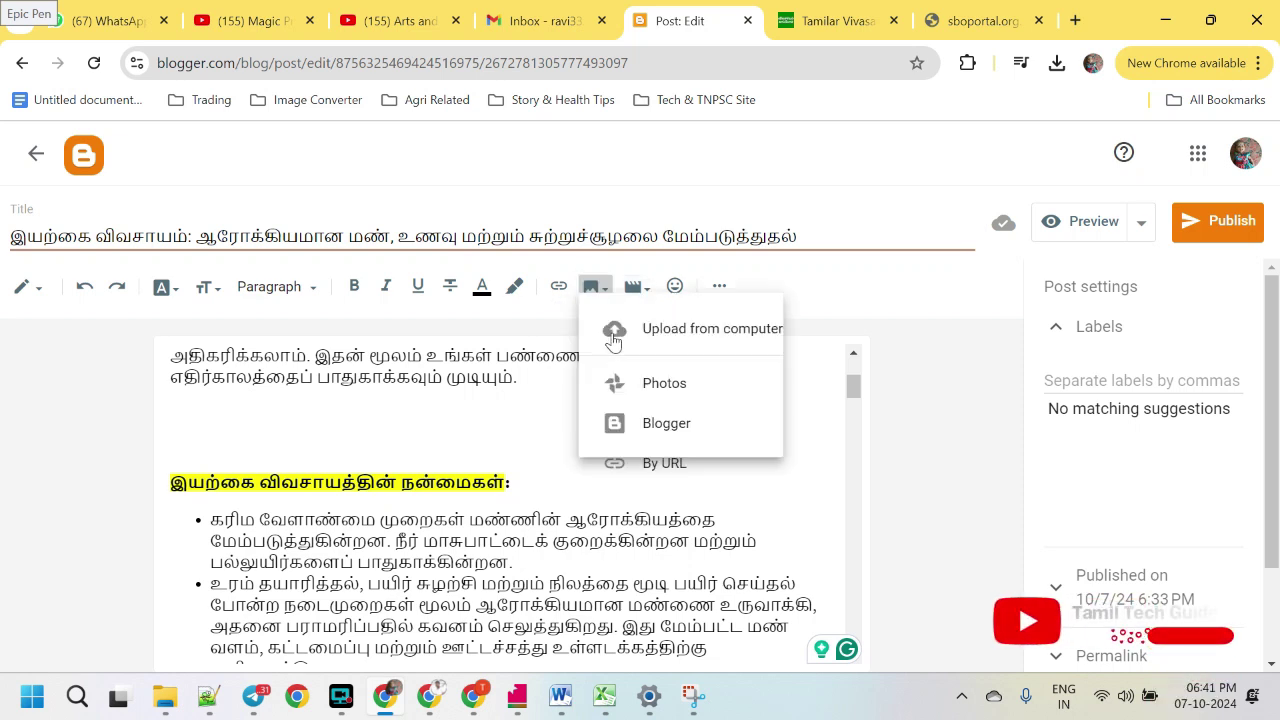
pyautogui.click(708, 336)
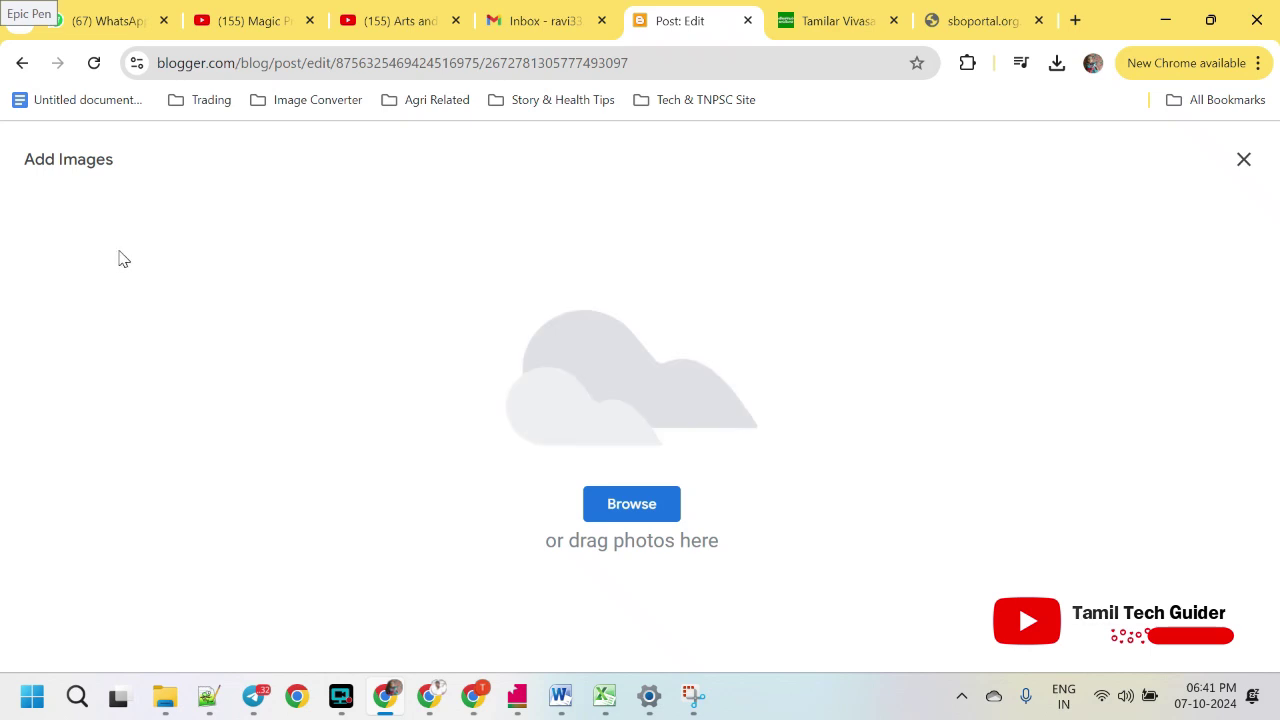
pyautogui.click(611, 508)
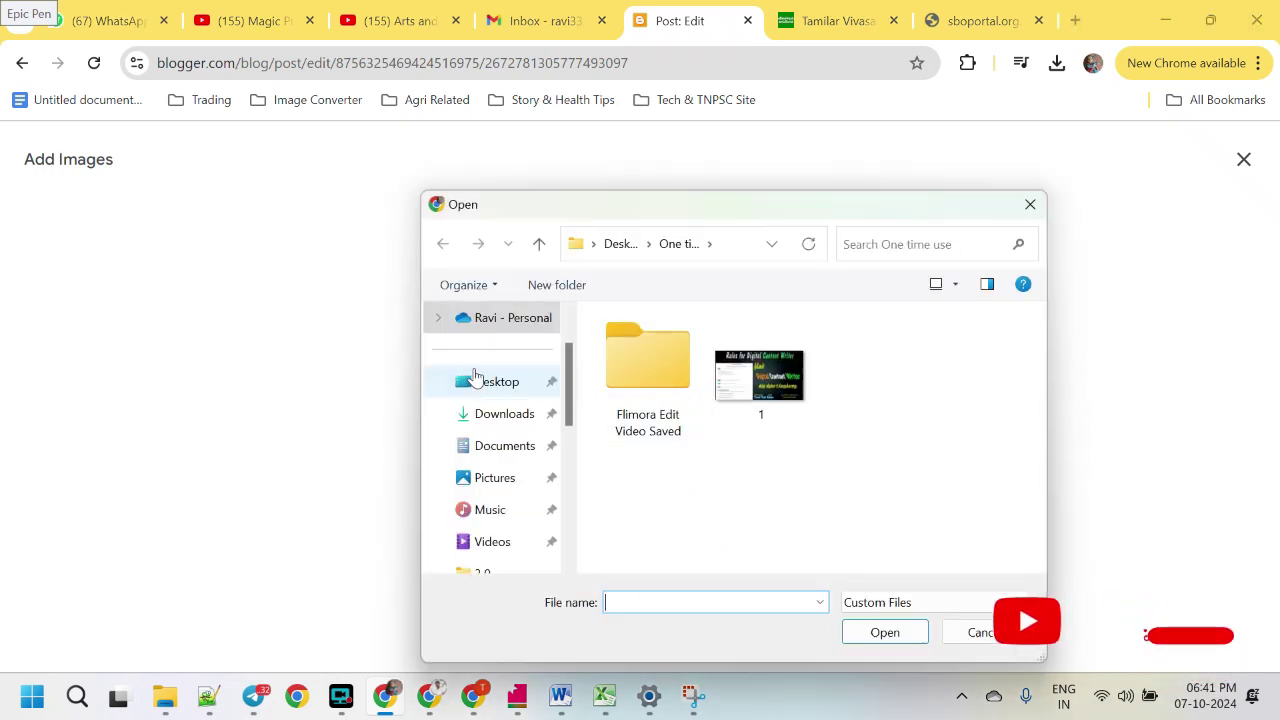
pyautogui.click(497, 382)
pyautogui.click(870, 366)
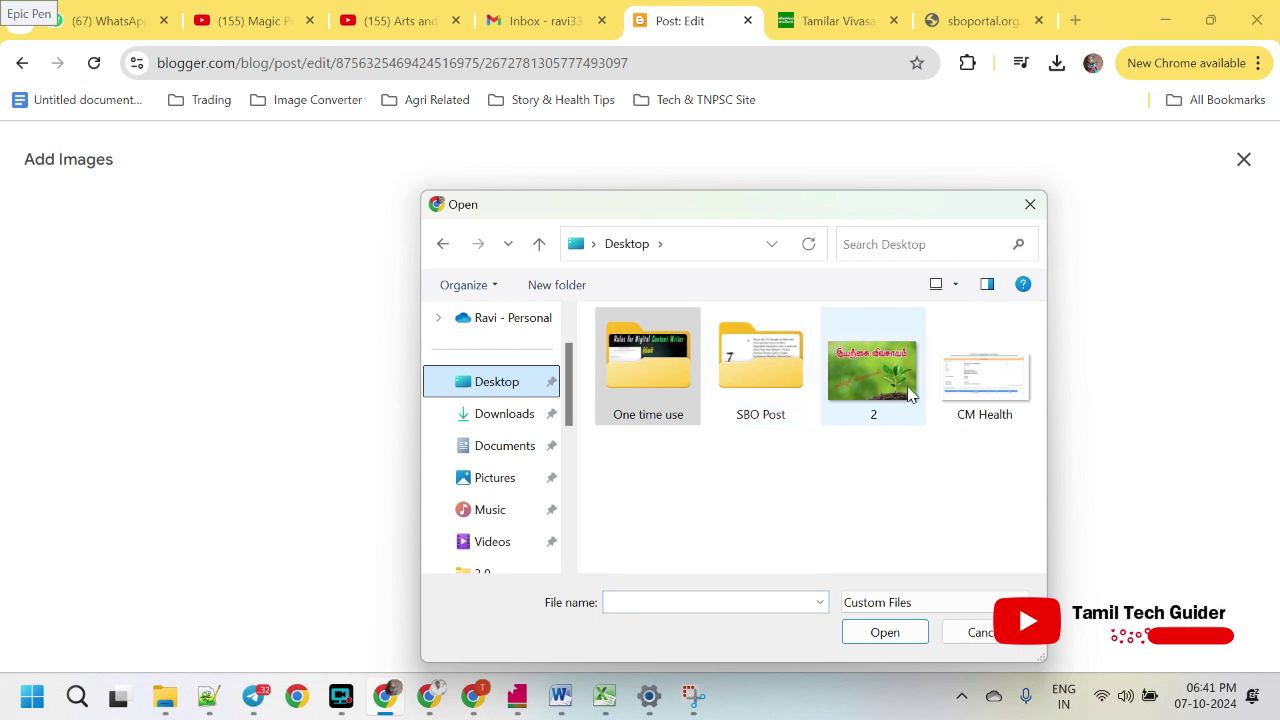
pyautogui.click(885, 633)
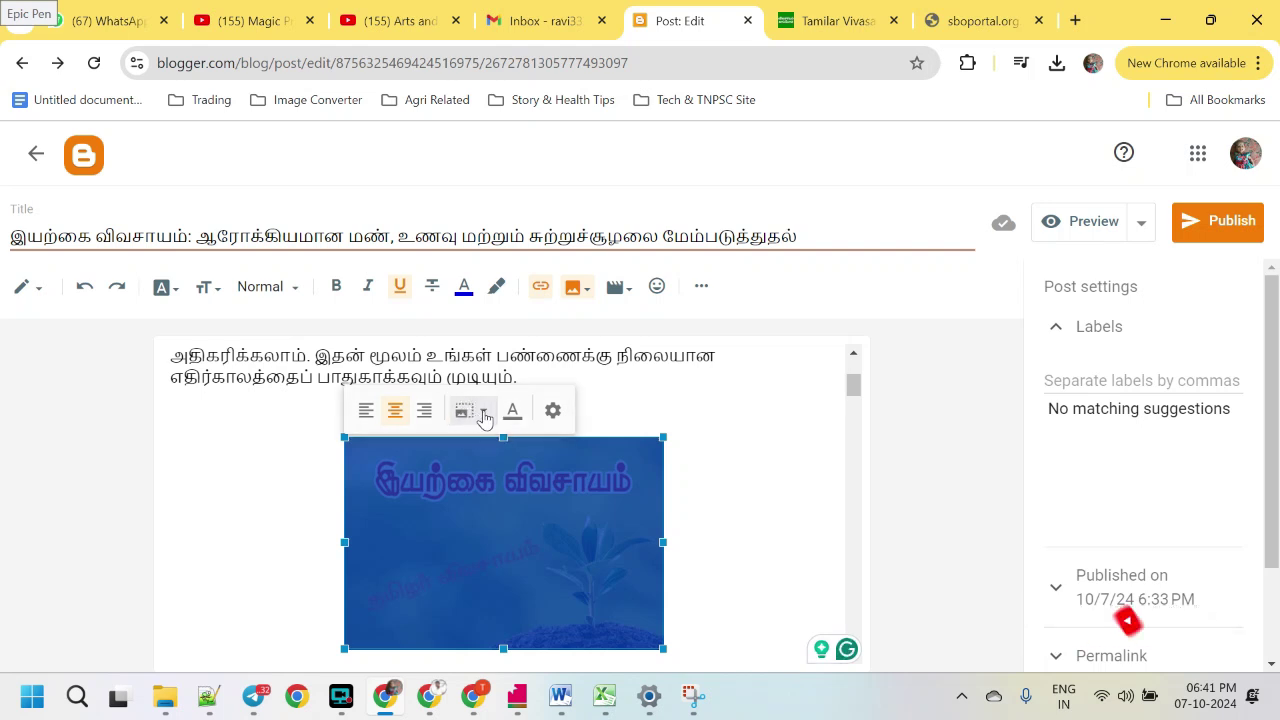
# Enlarge the inserted organic farming image to a bigger preset size and stretch it wider across the text column
pyautogui.click(484, 417)
pyautogui.click(418, 510)
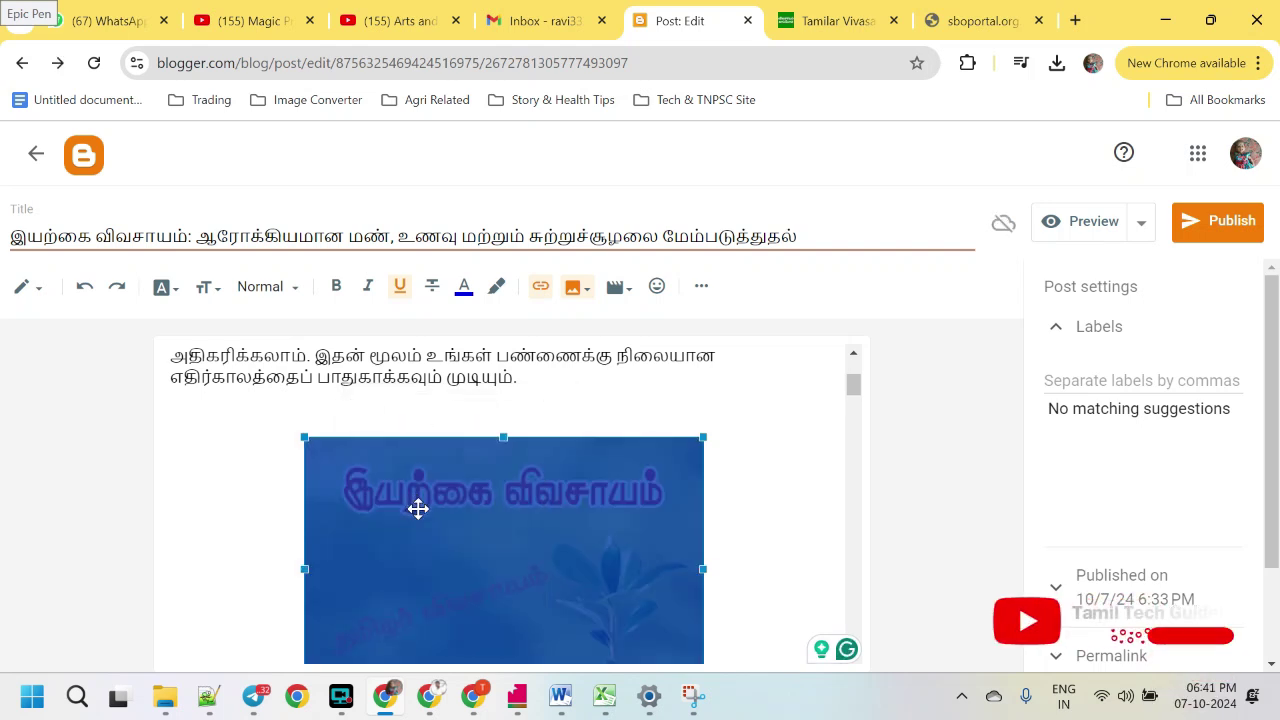
pyautogui.scroll(-2, 440, 500)
pyautogui.scroll(2, 400, 510)
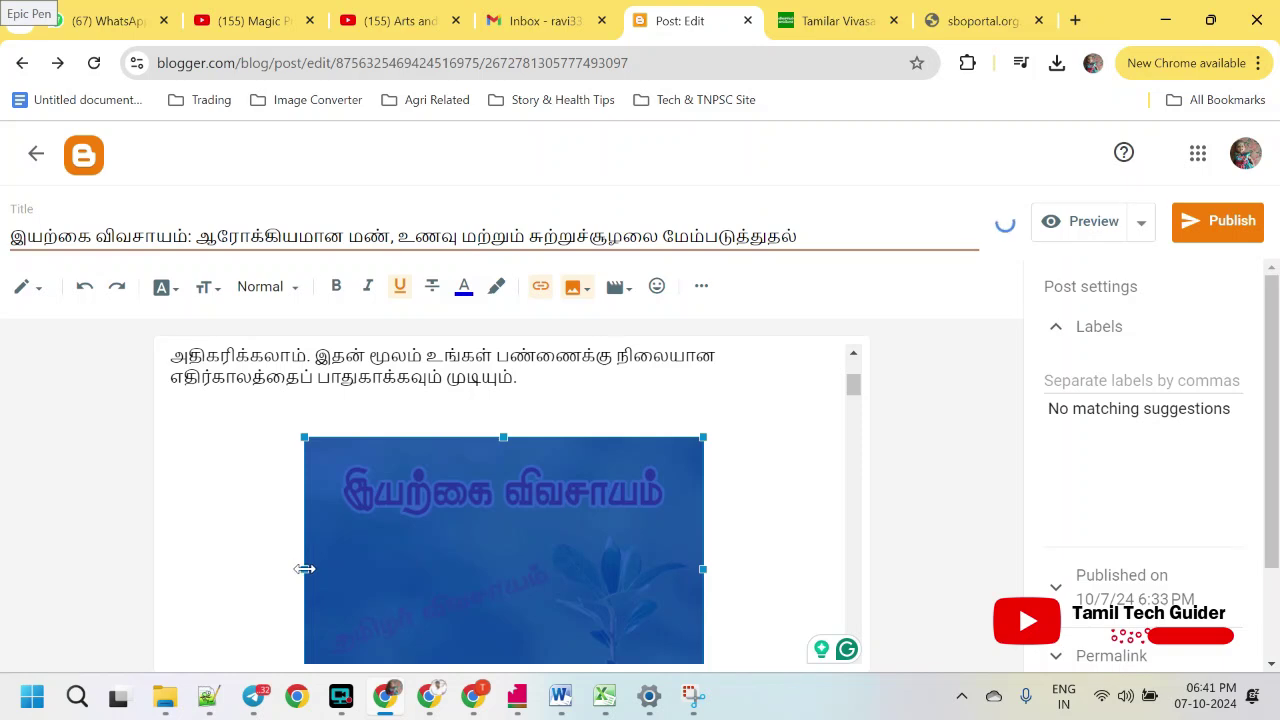
pyautogui.moveTo(305, 568); pyautogui.dragTo(194, 567)
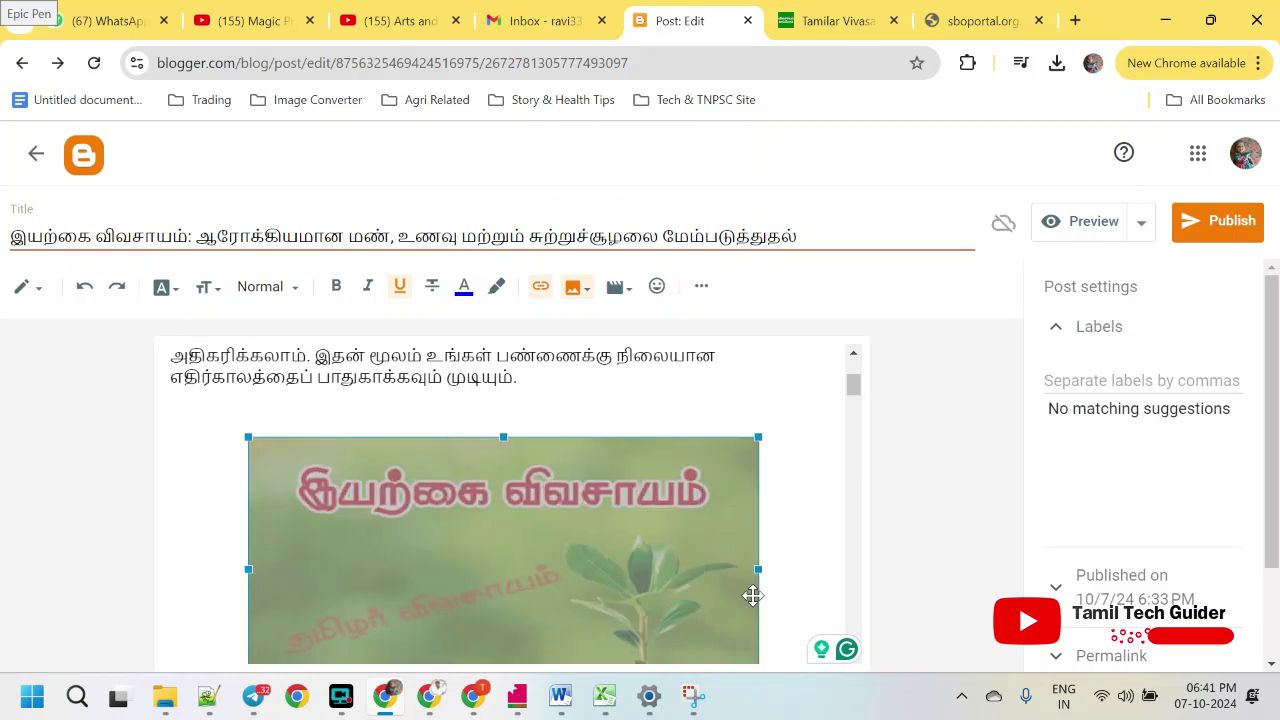
pyautogui.scroll(-1, 745, 580)
pyautogui.moveTo(502, 603); pyautogui.dragTo(502, 626)
pyautogui.scroll(3, 503, 490)
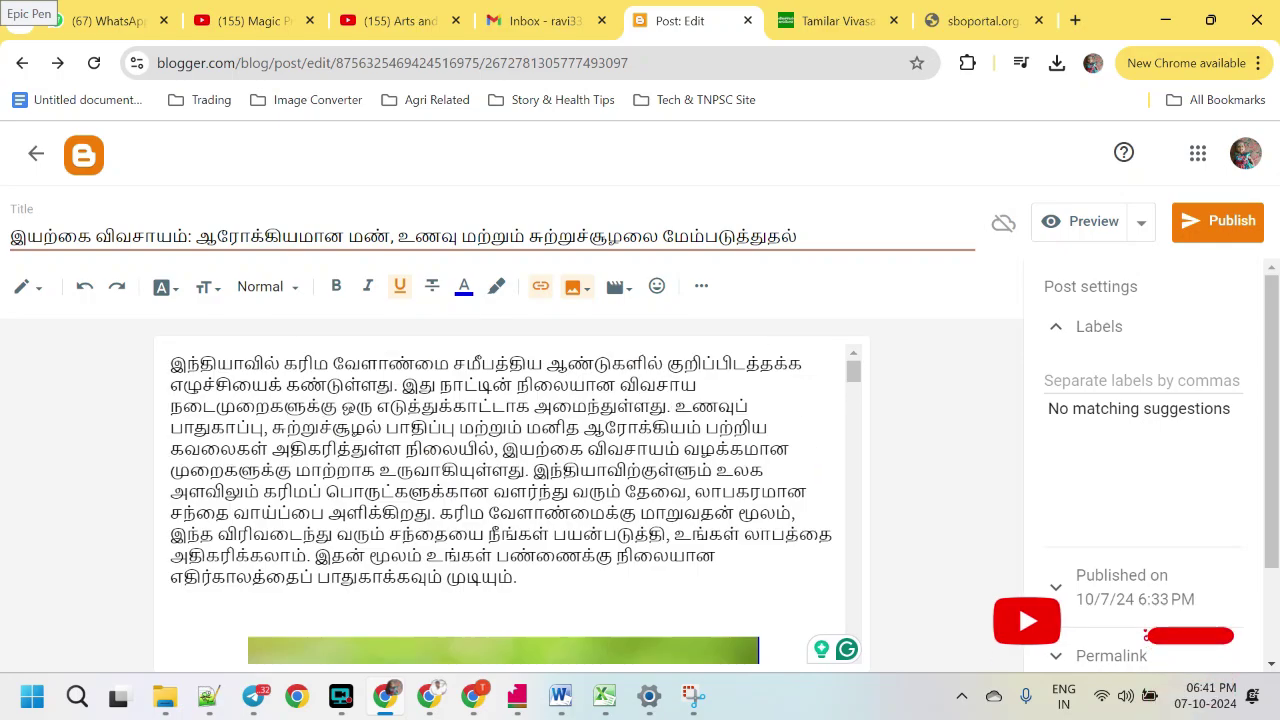
pyautogui.scroll(-3, 386, 471)
pyautogui.scroll(3, 386, 471)
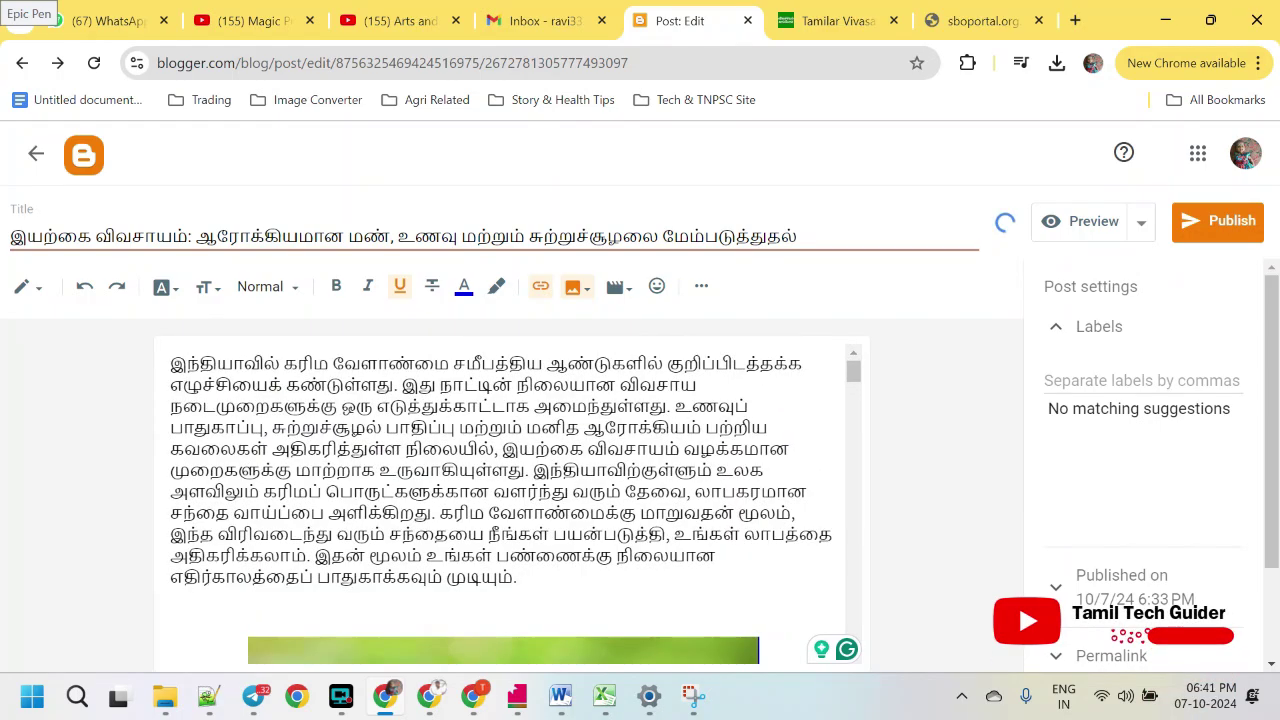
# Check how the resized image sits between the introduction and the benefits section of the post
pyautogui.scroll(-12, 457, 451)
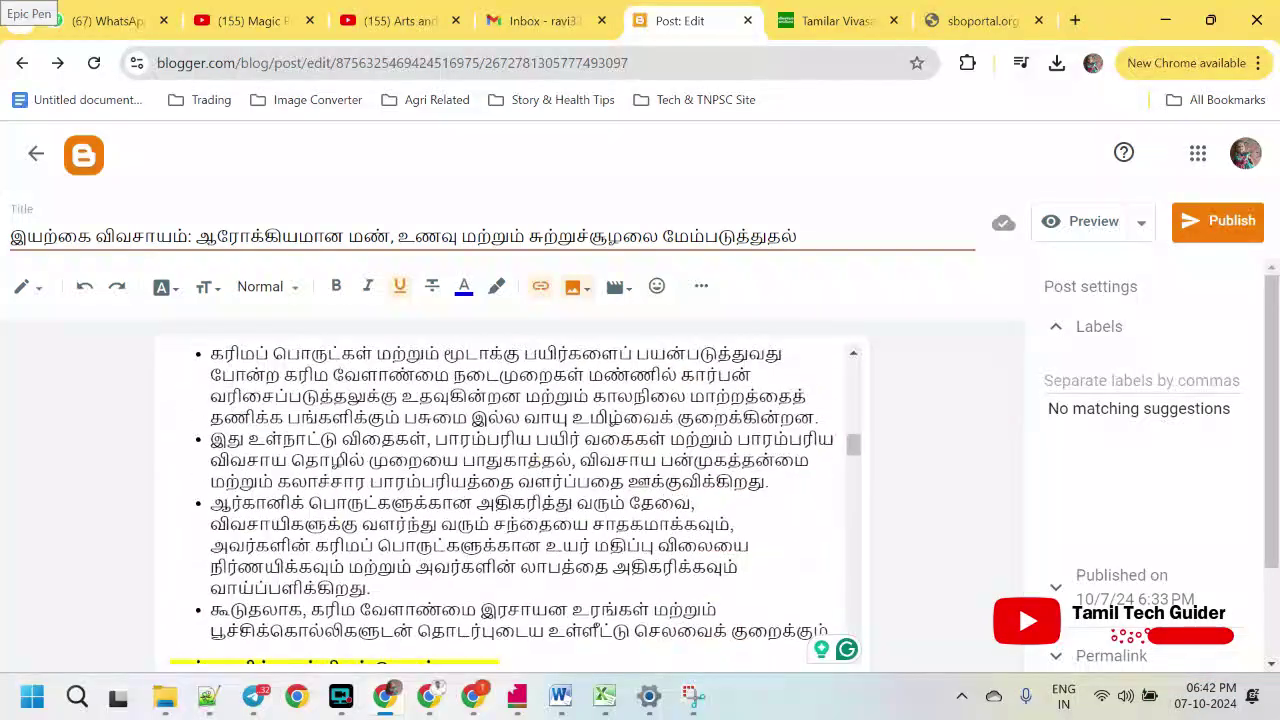
pyautogui.scroll(5, 286, 357)
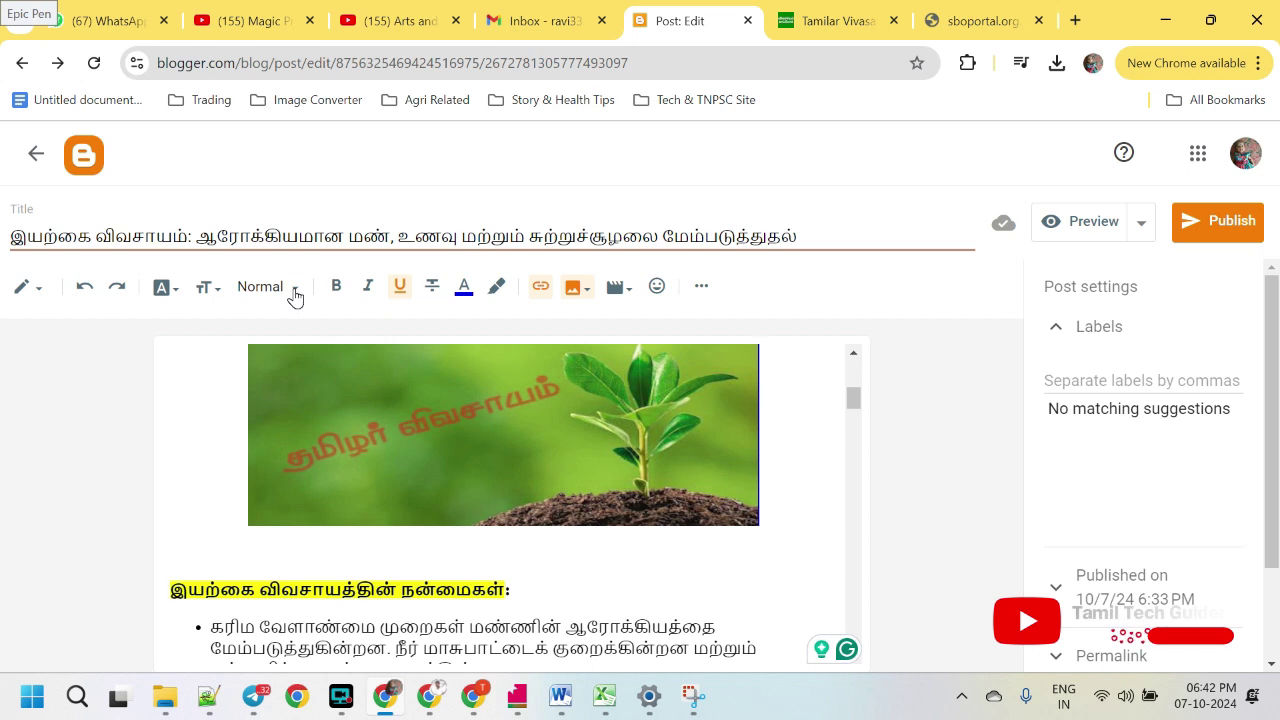
pyautogui.moveTo(168, 590); pyautogui.dragTo(512, 590)
pyautogui.click(418, 287)
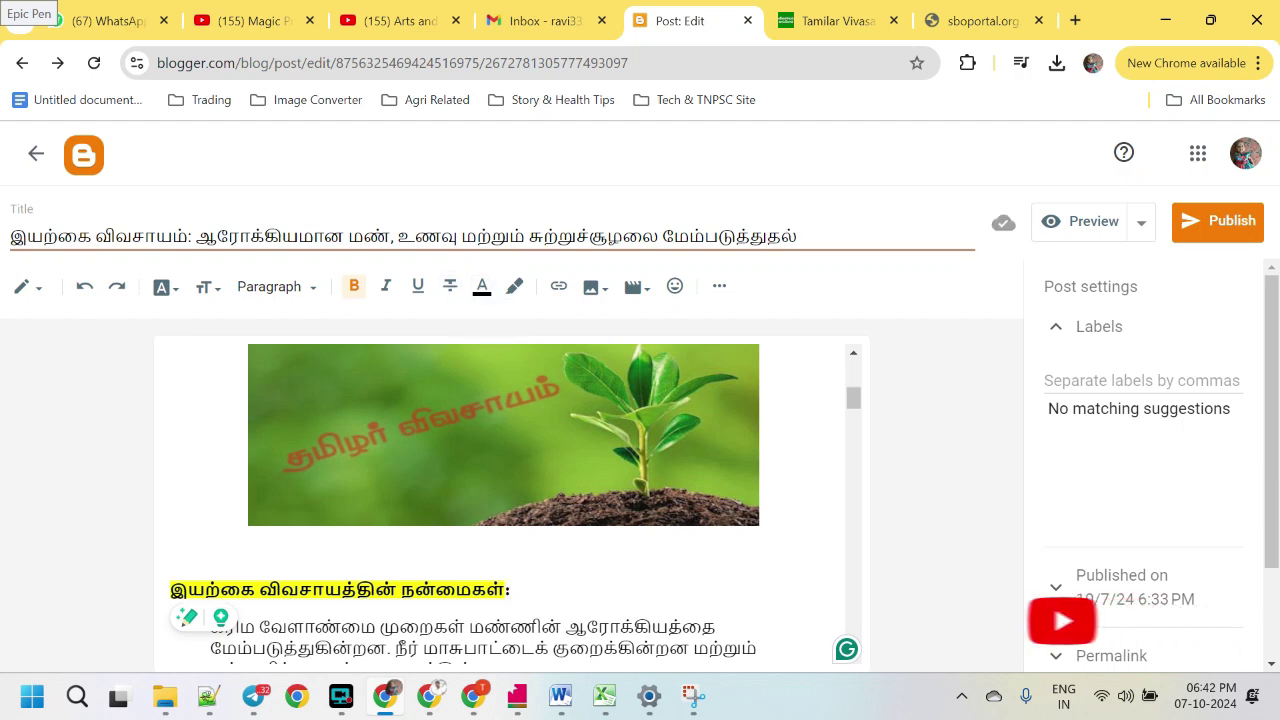
pyautogui.scroll(-2, 356, 590)
pyautogui.scroll(3, 430, 460)
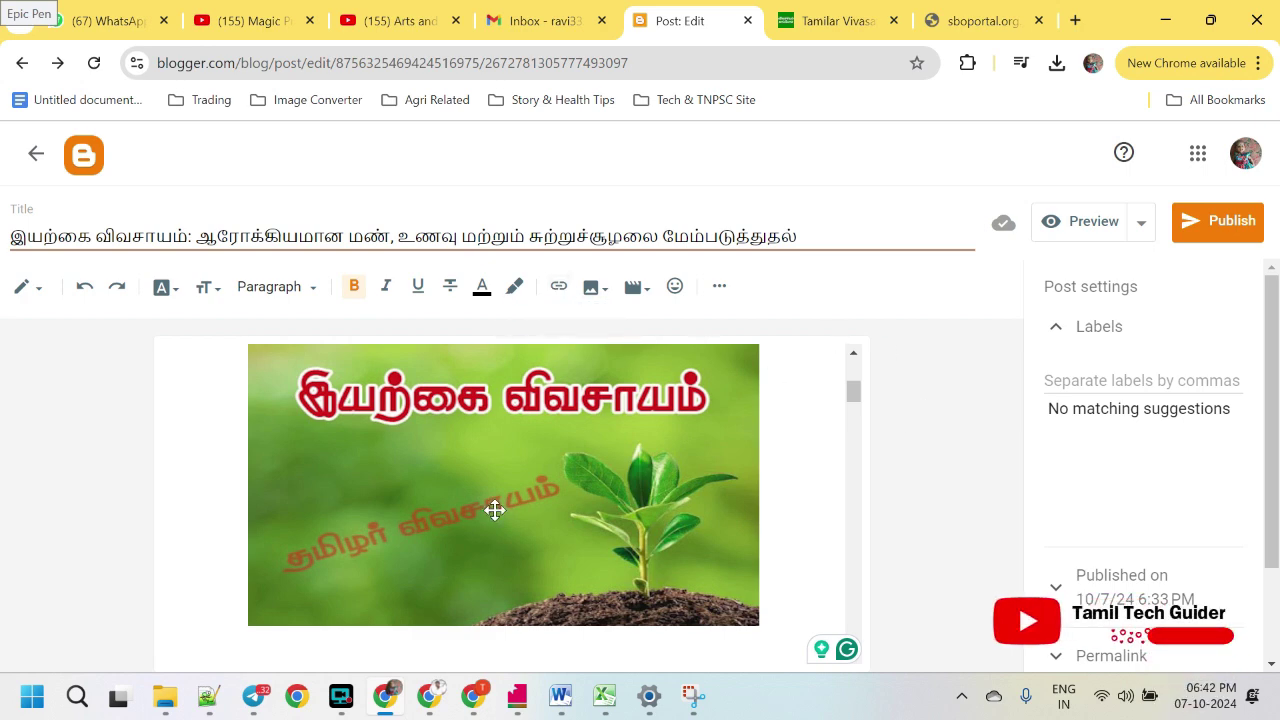
pyautogui.scroll(-2, 391, 521)
pyautogui.scroll(4, 391, 521)
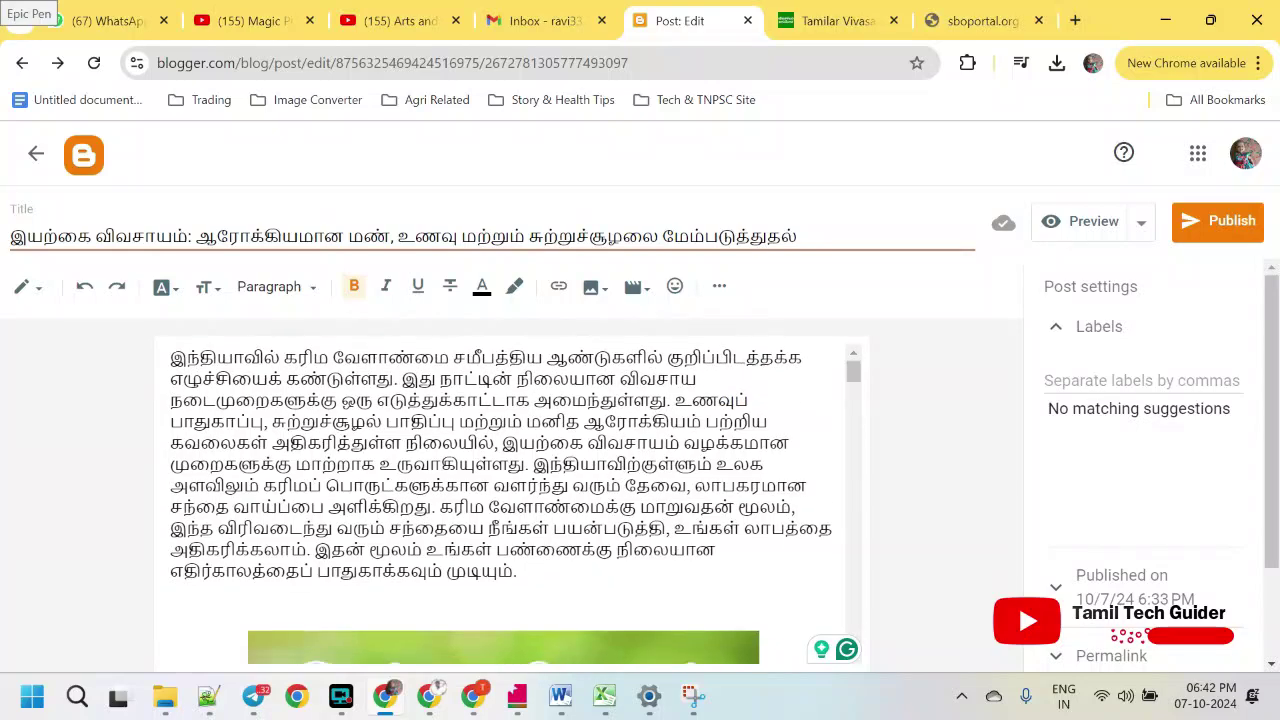
pyautogui.scroll(-8, 386, 517)
pyautogui.scroll(4, 386, 517)
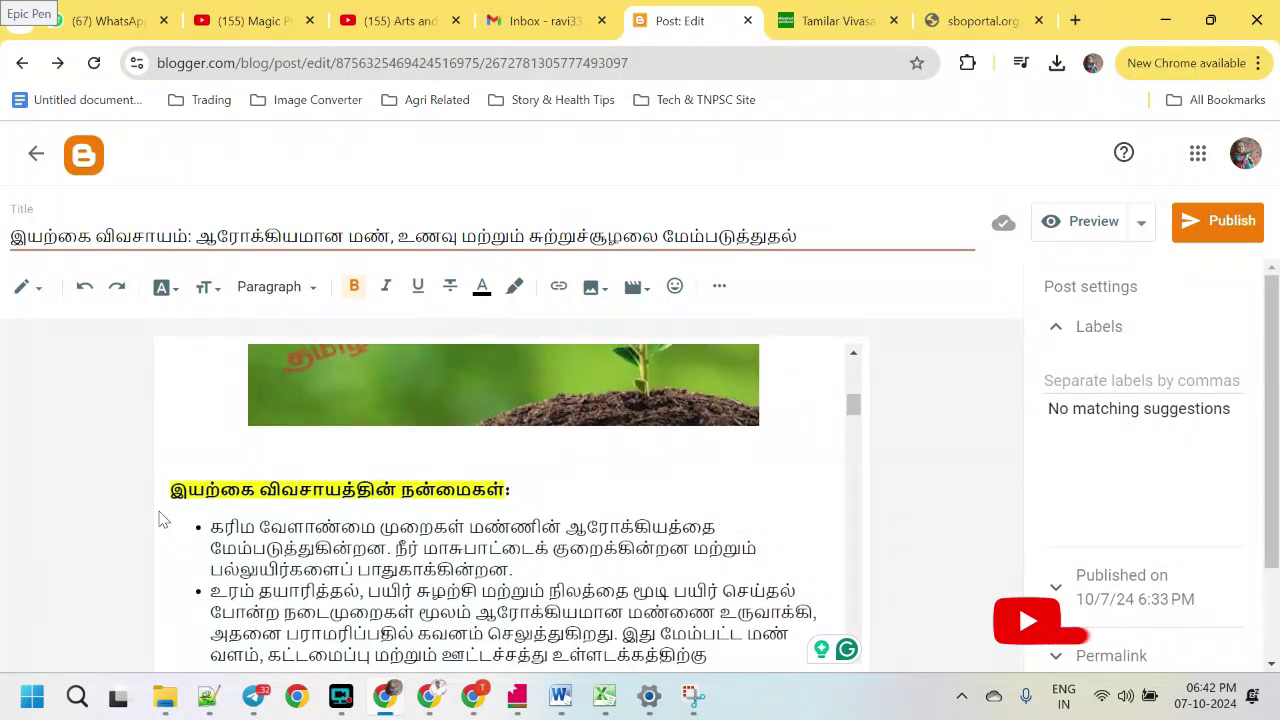
pyautogui.moveTo(170, 489); pyautogui.dragTo(512, 489)
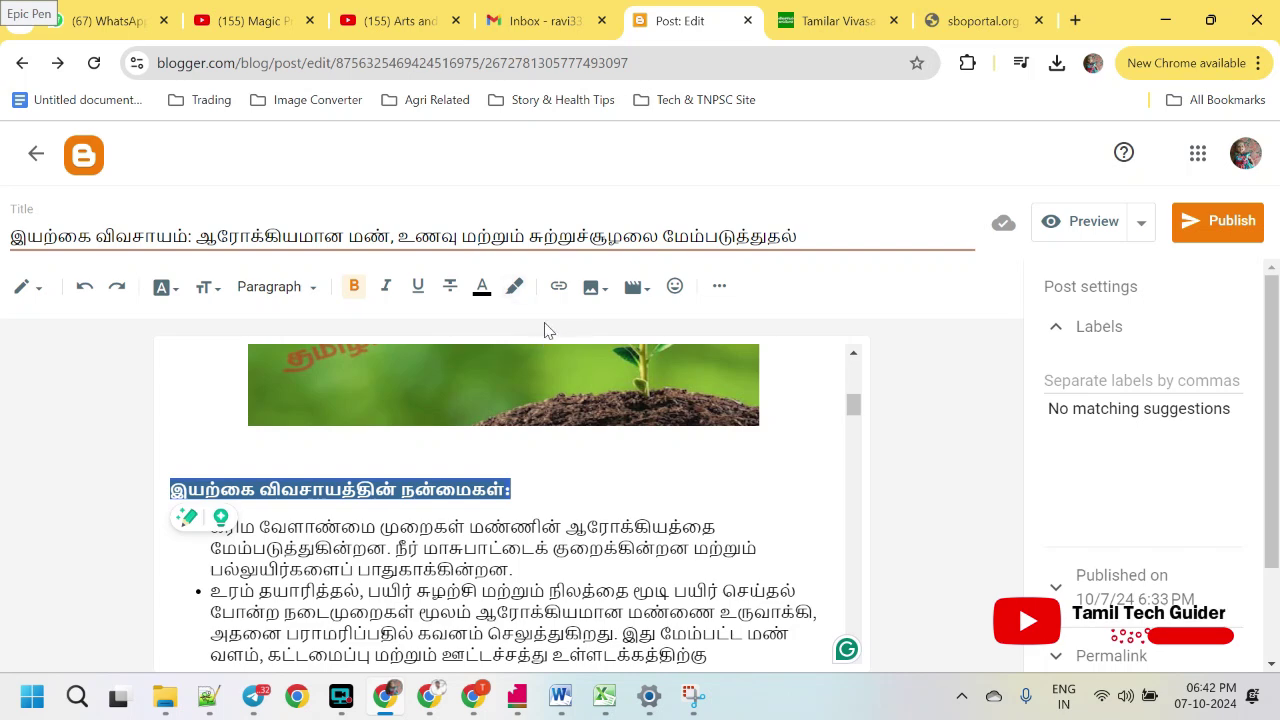
pyautogui.click(514, 290)
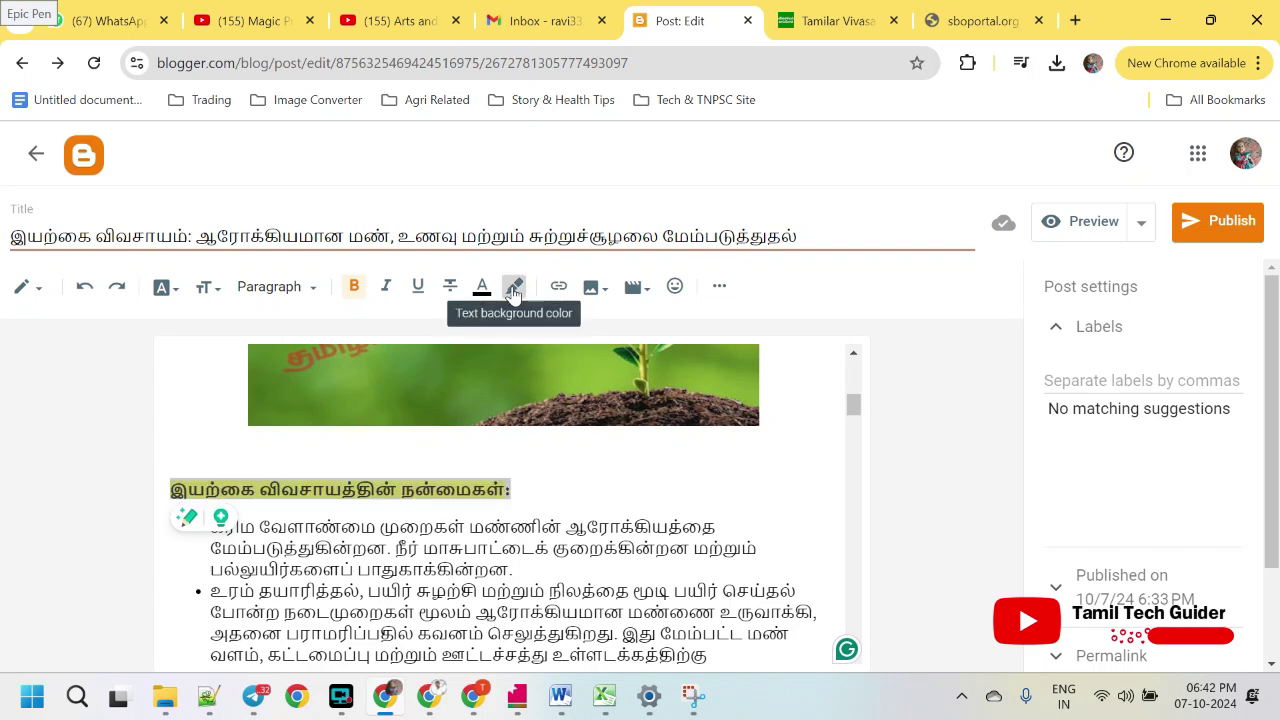
pyautogui.click(742, 603)
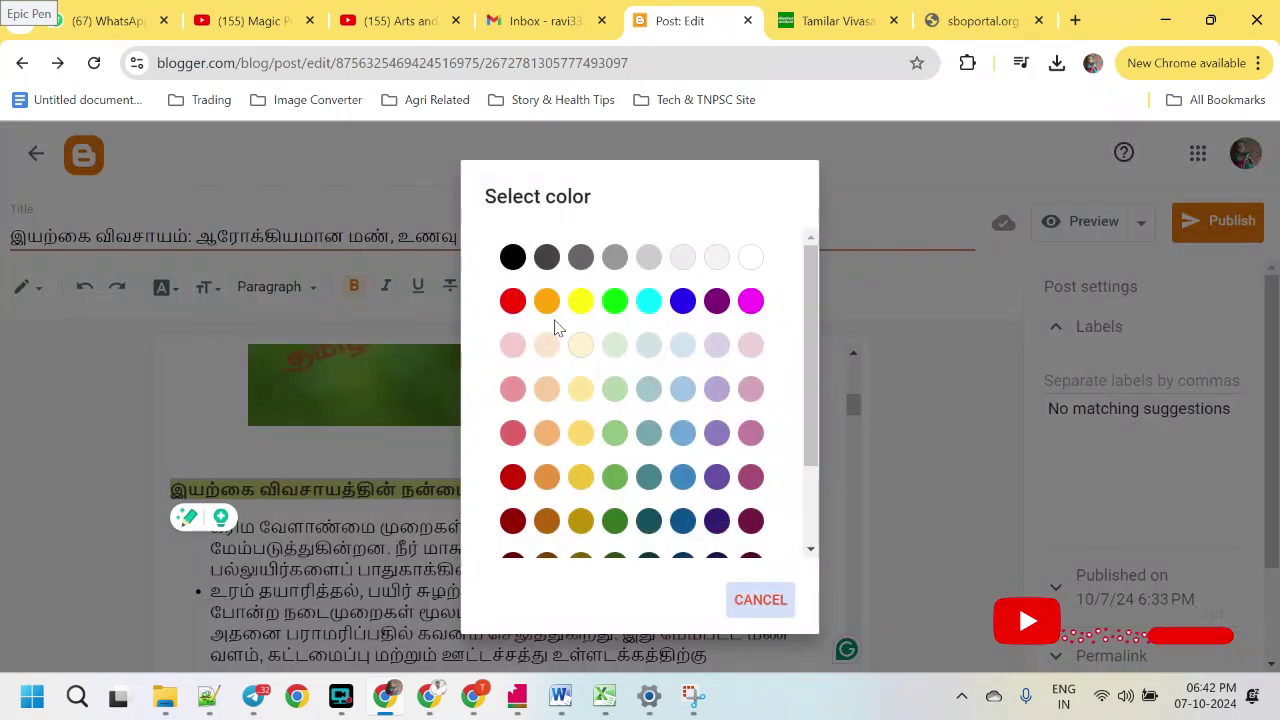
pyautogui.click(559, 288)
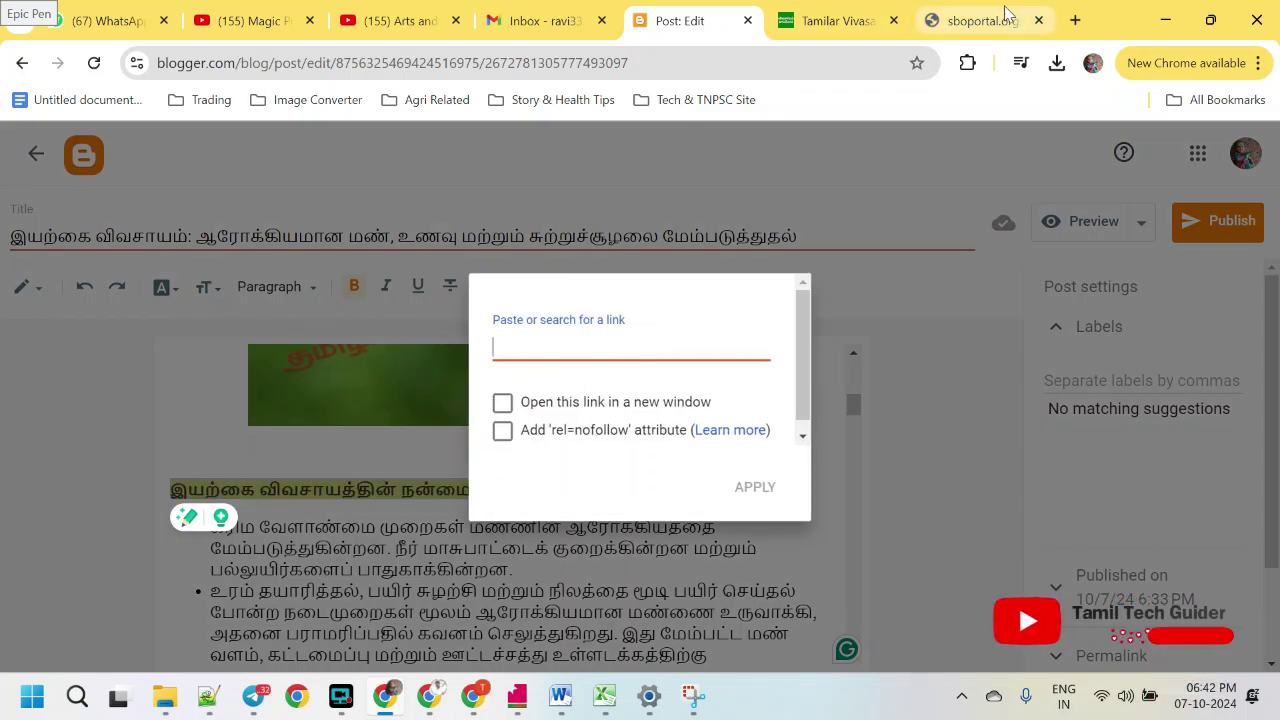
pyautogui.click(880, 18)
pyautogui.click(395, 62)
pyautogui.hotkey('ctrl', 'c')
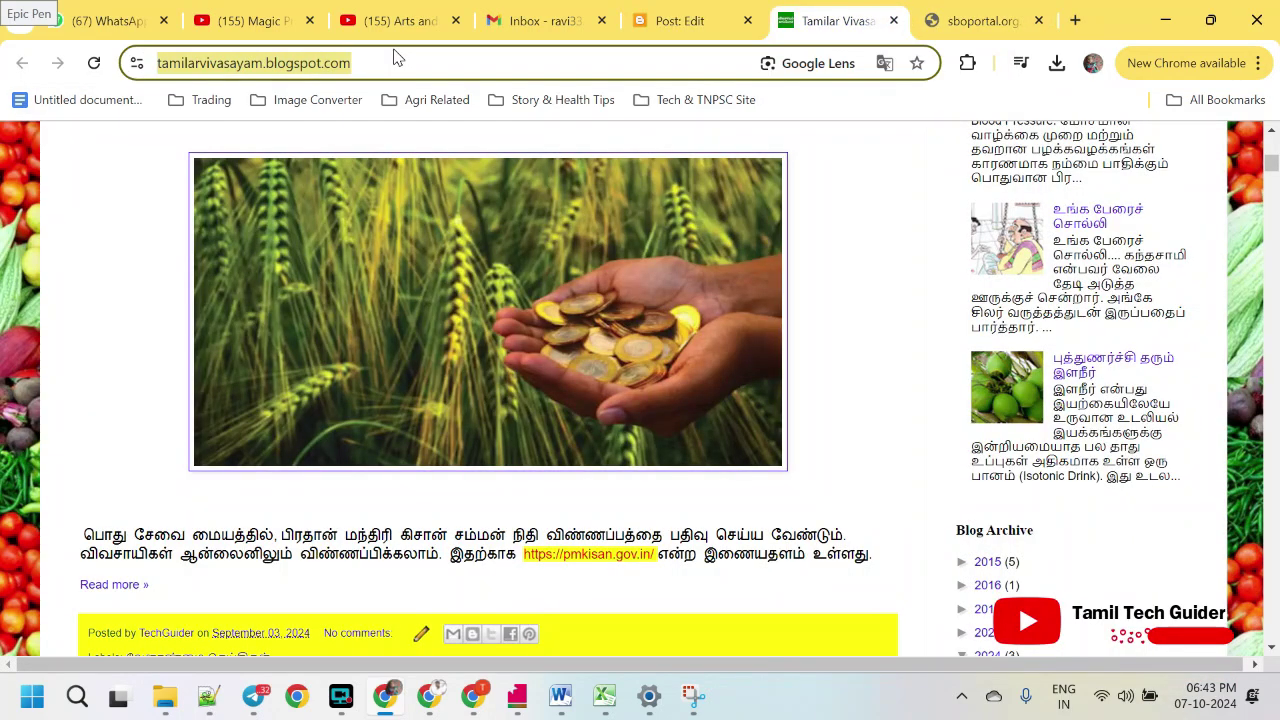
pyautogui.click(698, 16)
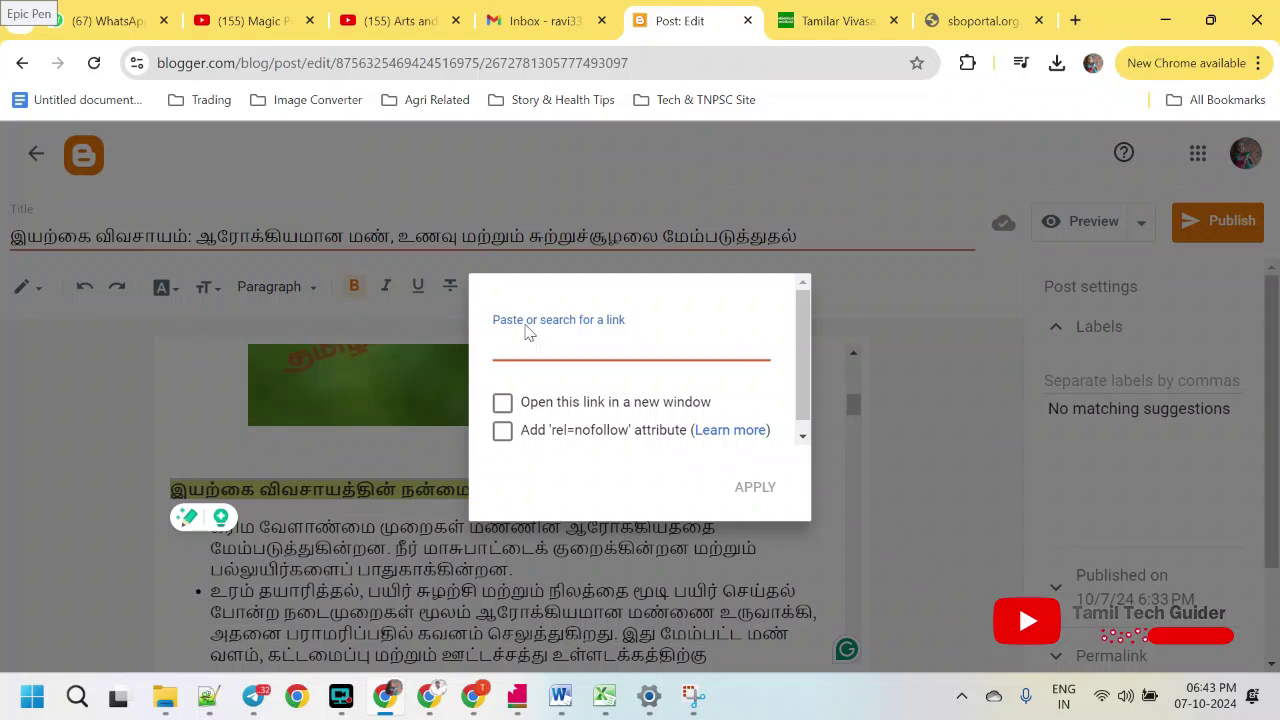
pyautogui.hotkey('ctrl', 'v')
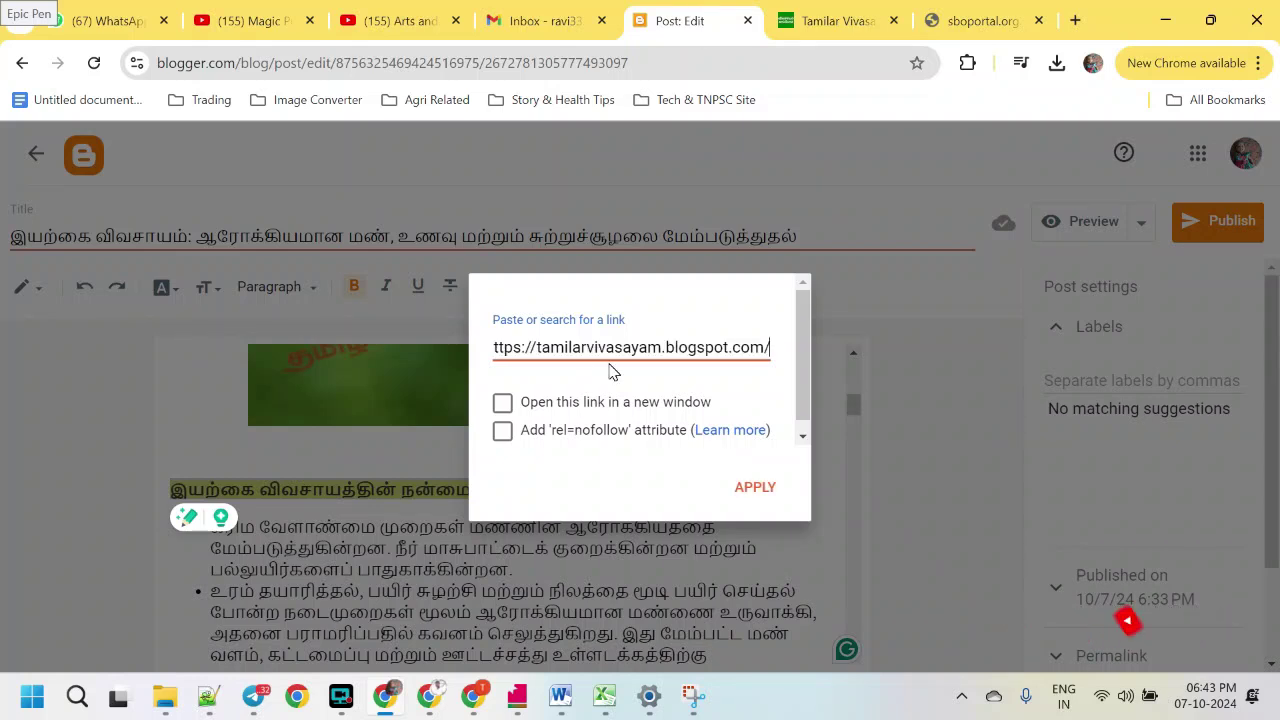
pyautogui.click(502, 400)
pyautogui.click(768, 480)
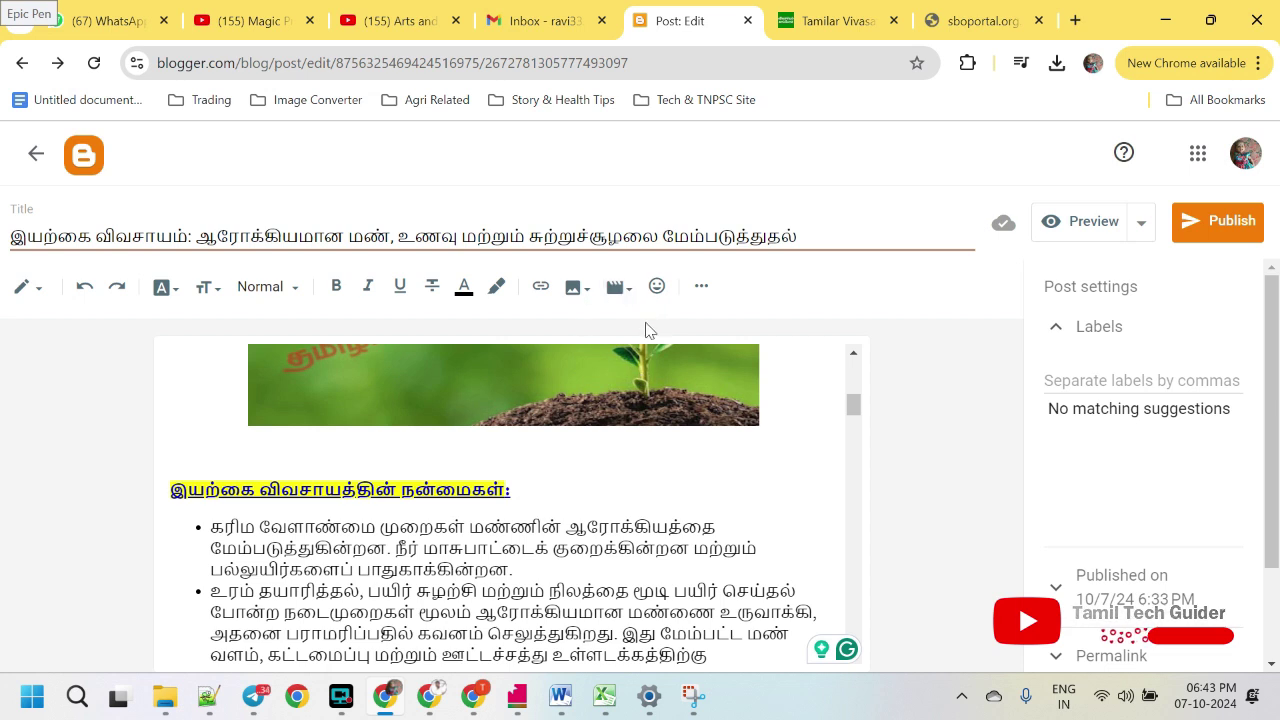
# Show the additional formatting options, and examine how the posts on tamilarvivasayam.blogspot.com are shortened with "Read more" links
pyautogui.click(703, 288)
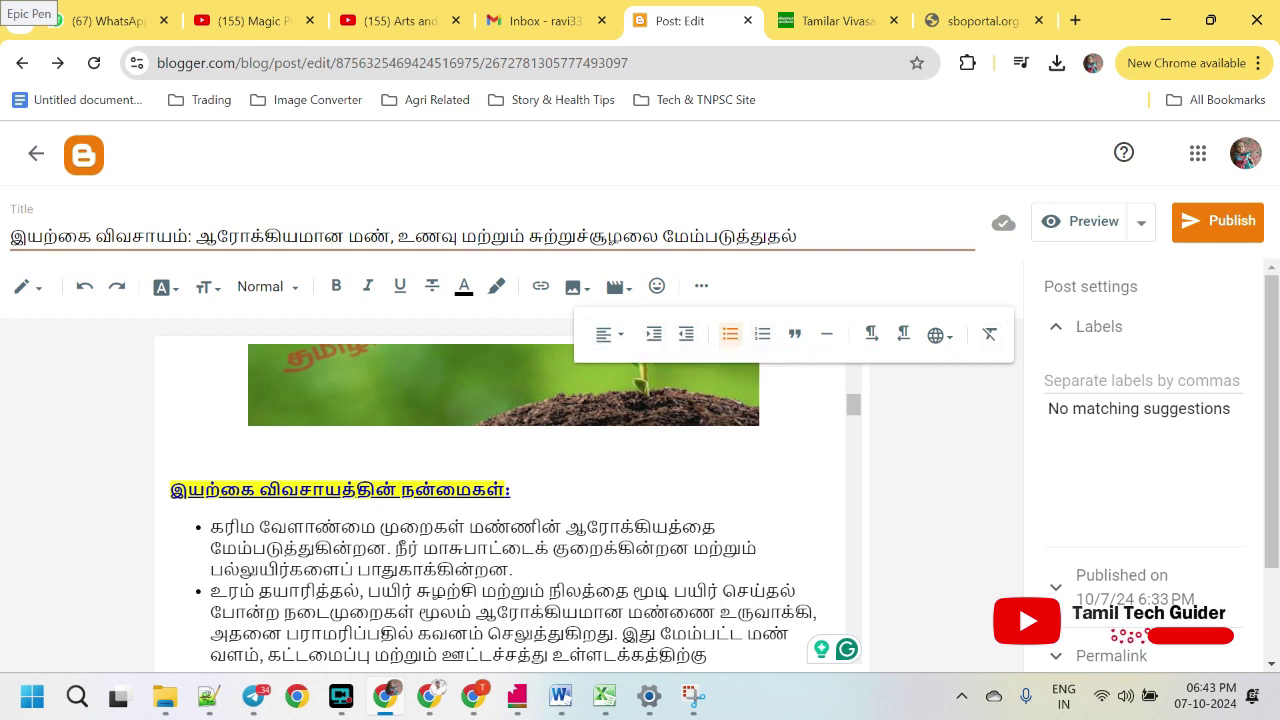
pyautogui.scroll(-5, 510, 500)
pyautogui.click(829, 20)
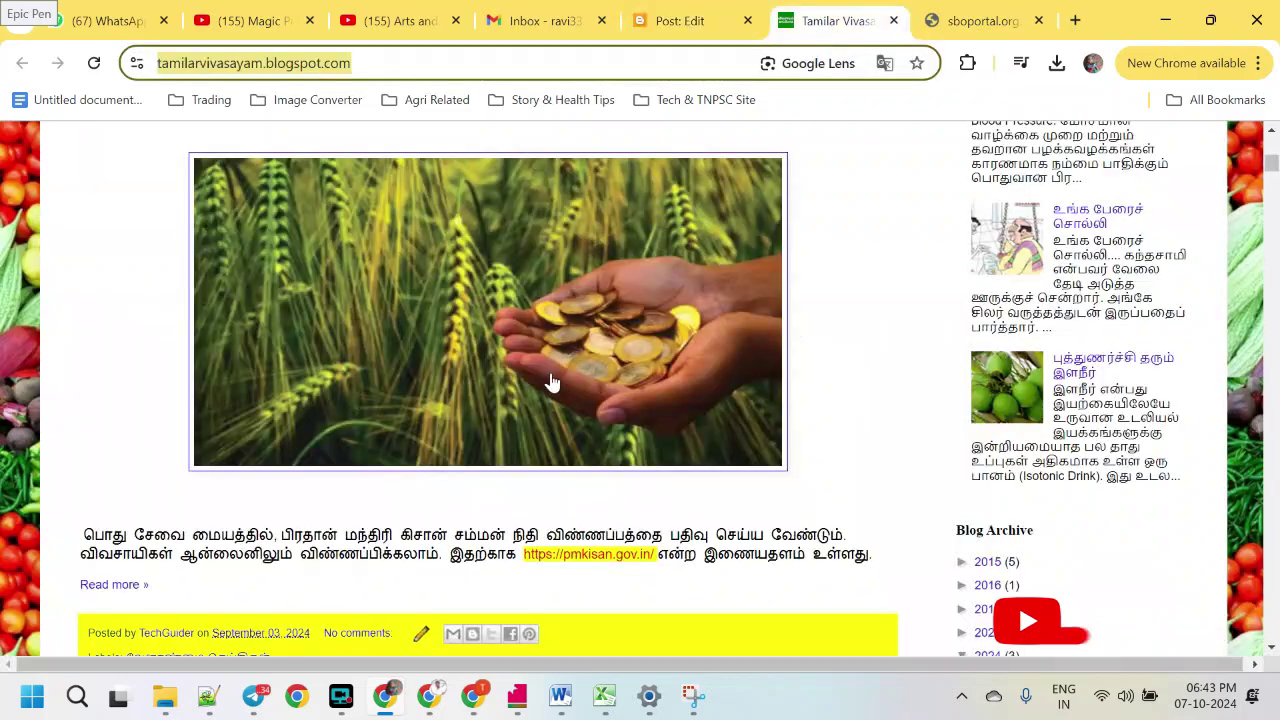
pyautogui.scroll(-9, 550, 383)
pyautogui.scroll(3, 514, 386)
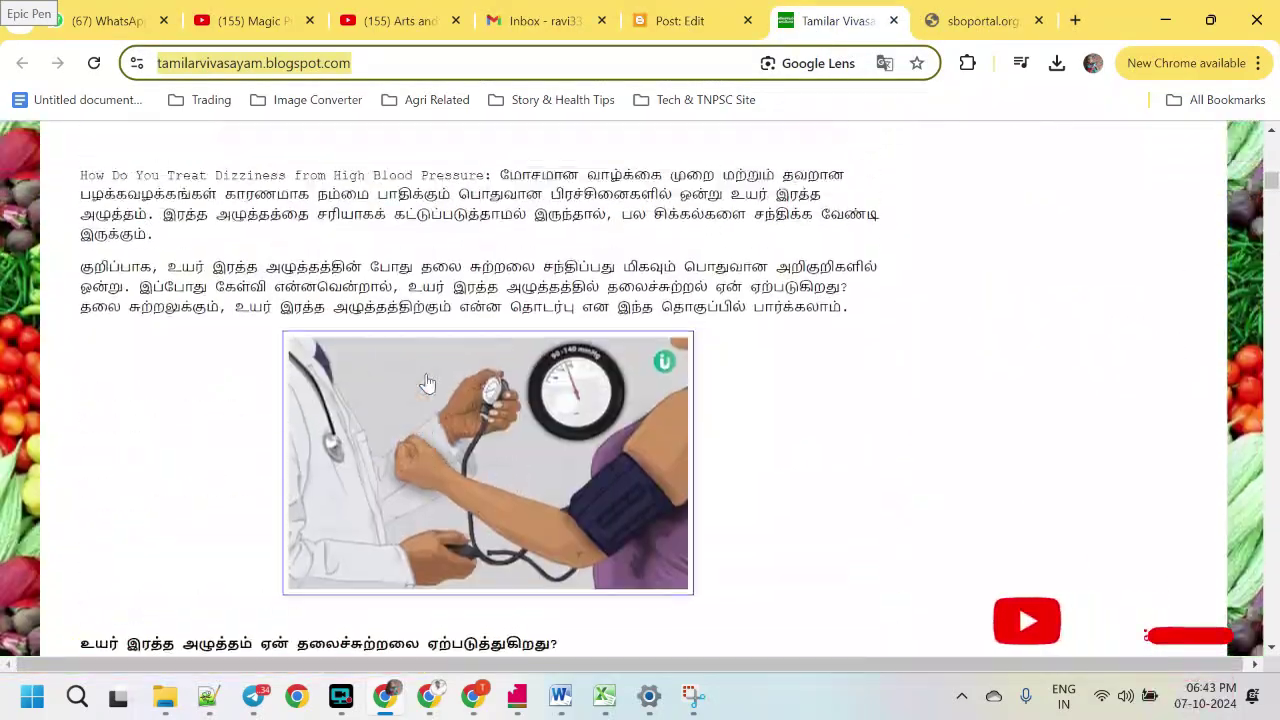
pyautogui.scroll(2, 214, 289)
pyautogui.scroll(-4, 125, 530)
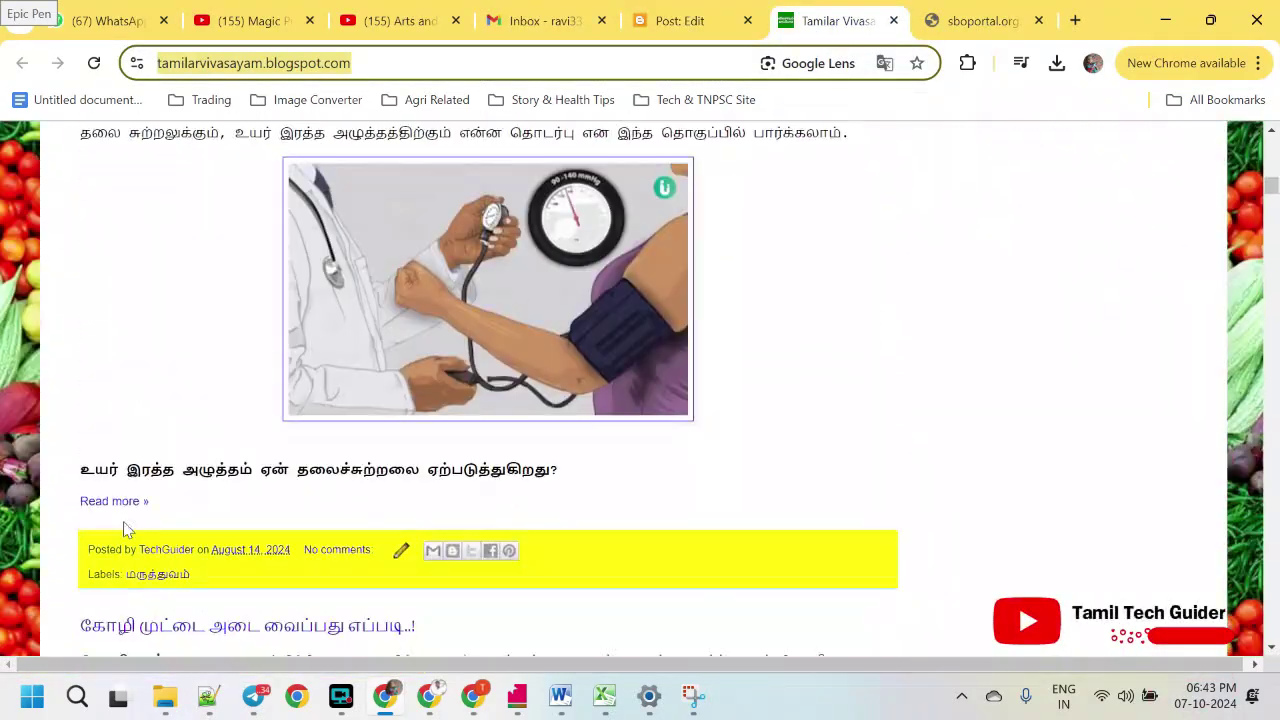
pyautogui.scroll(3, 354, 429)
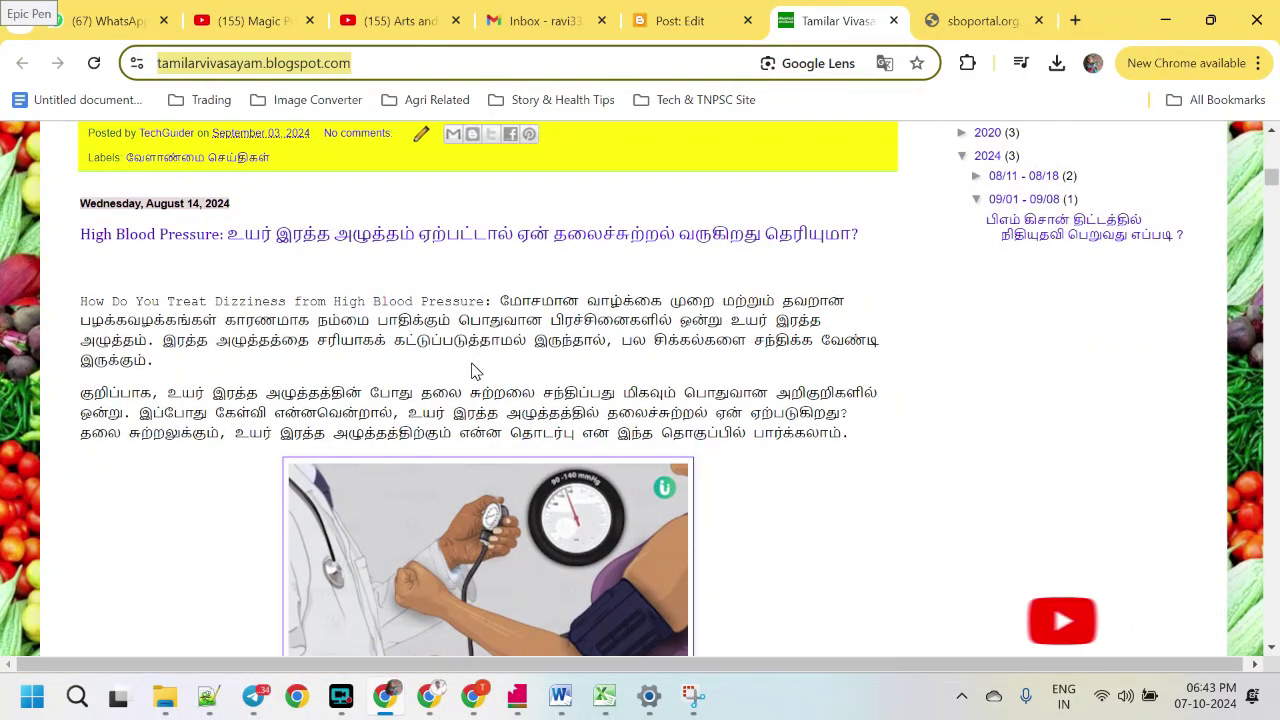
pyautogui.scroll(-3, 430, 395)
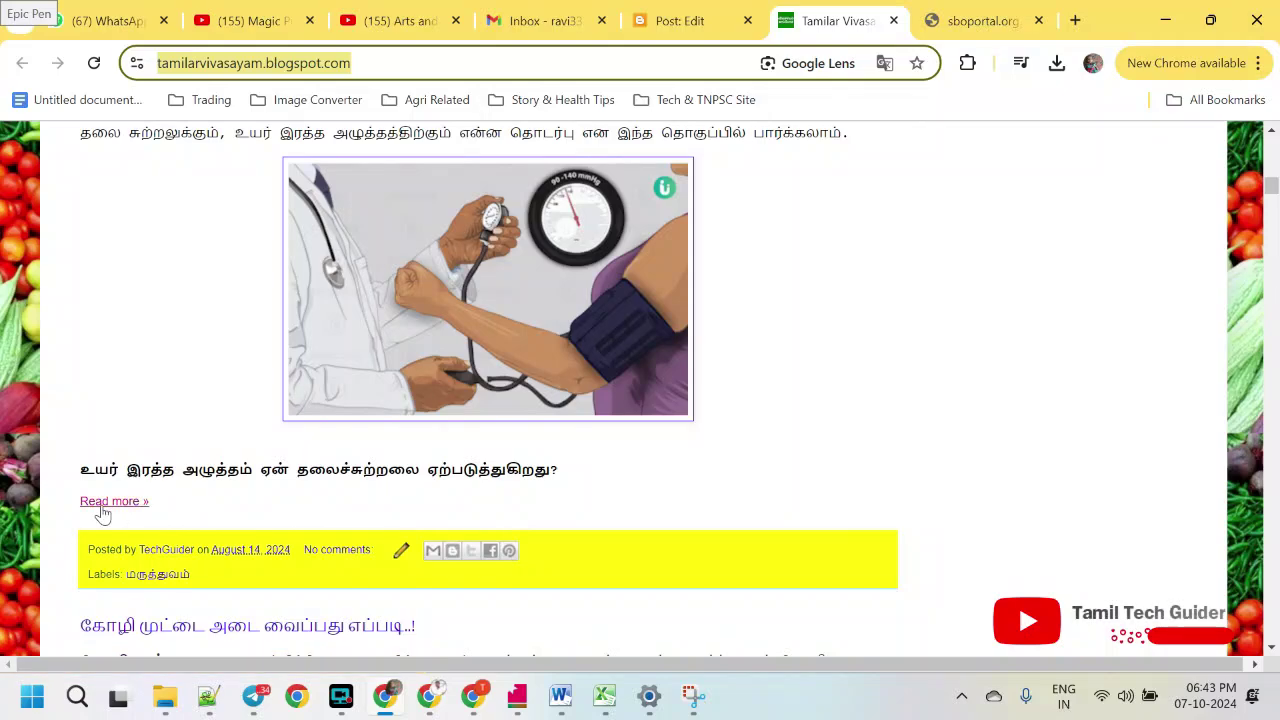
# Return to the post being edited and look through the bulleted benefits list below the linked heading
pyautogui.click(690, 28)
pyautogui.scroll(-6, 511, 483)
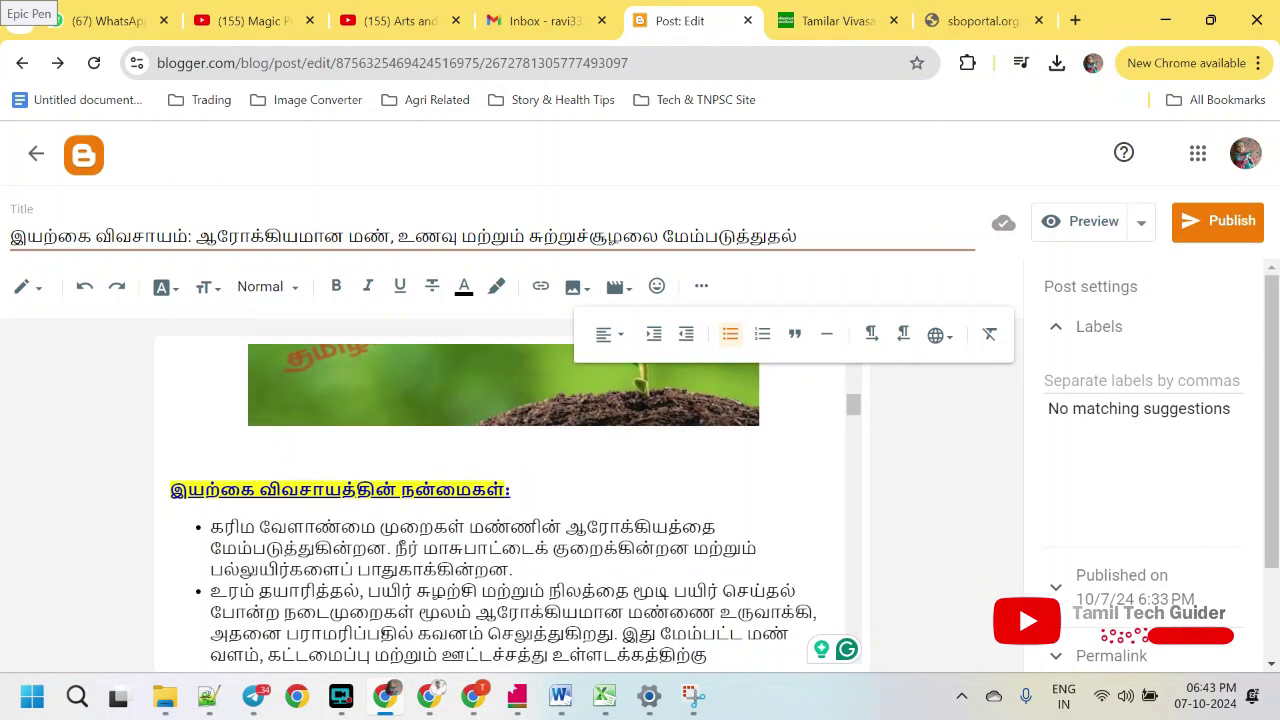
pyautogui.scroll(-3, 500, 500)
pyautogui.scroll(1, 500, 500)
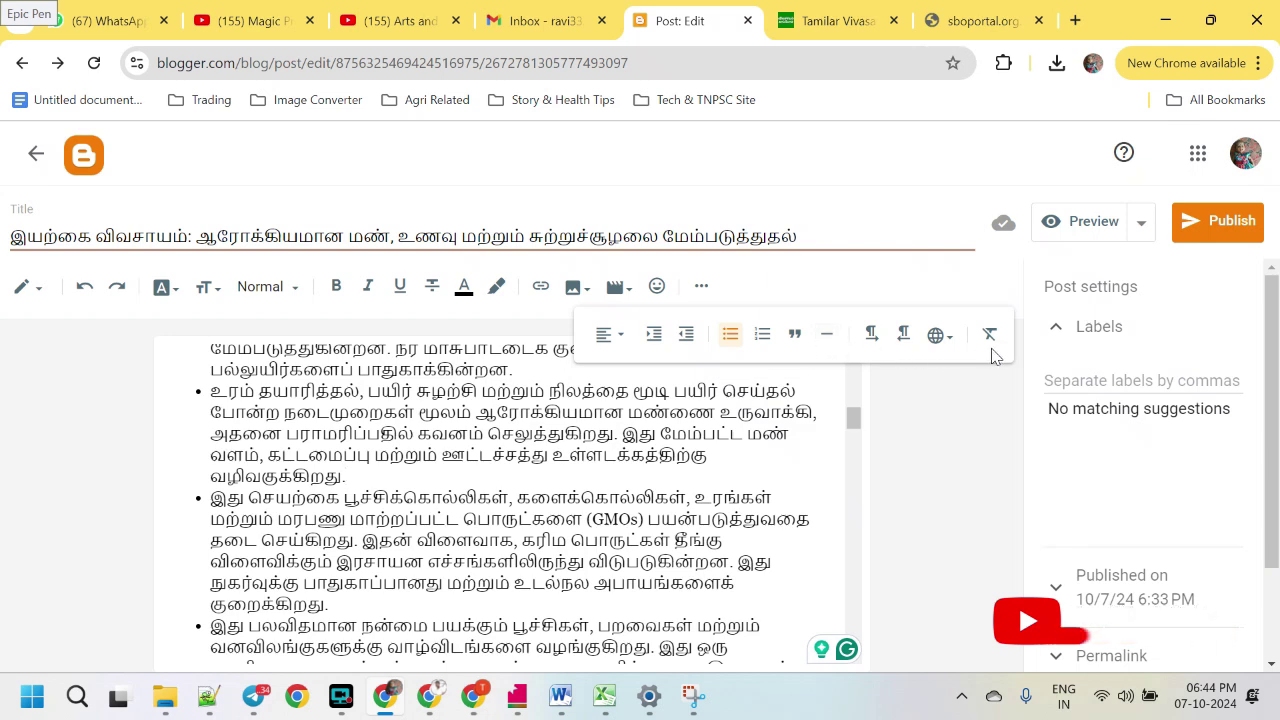
# Insert a jump break after the benefits bullet ending "வழிவகுக்கிறது." and compare it with the "Read more" link on the Tamilar Vivasayam blog
pyautogui.click(825, 341)
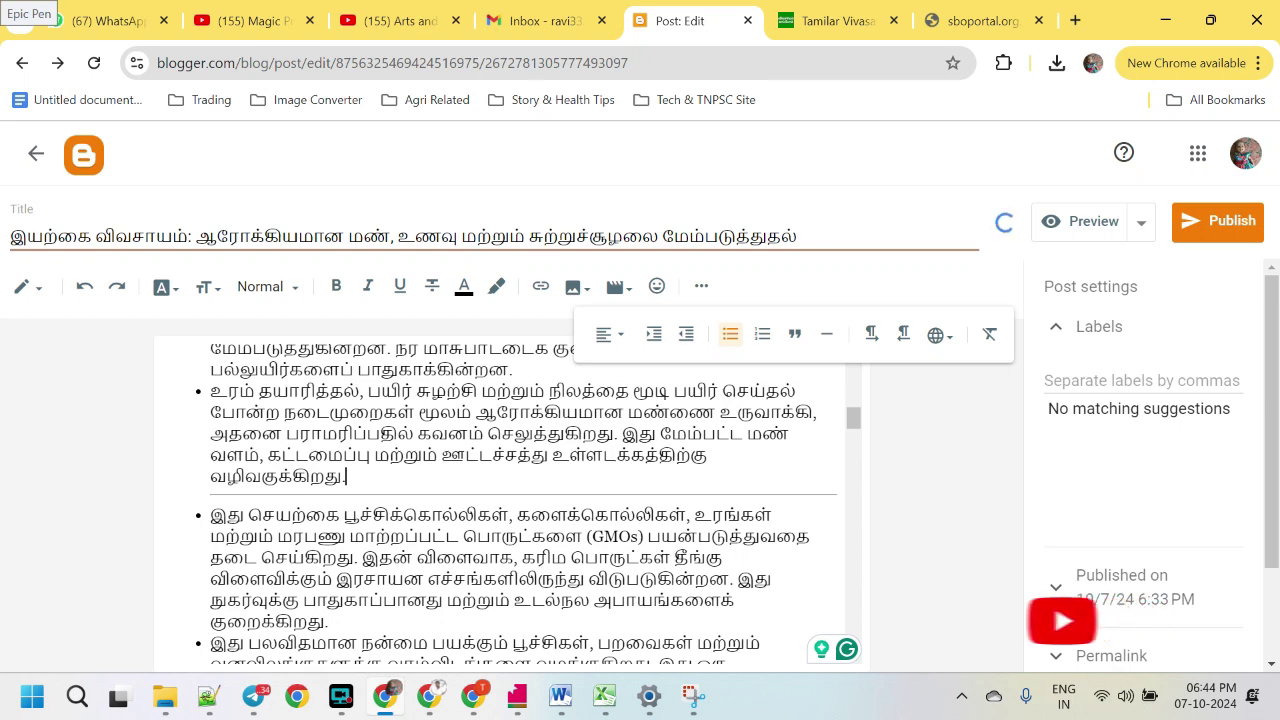
pyautogui.moveTo(347, 477); pyautogui.dragTo(210, 456)
pyautogui.click(347, 477)
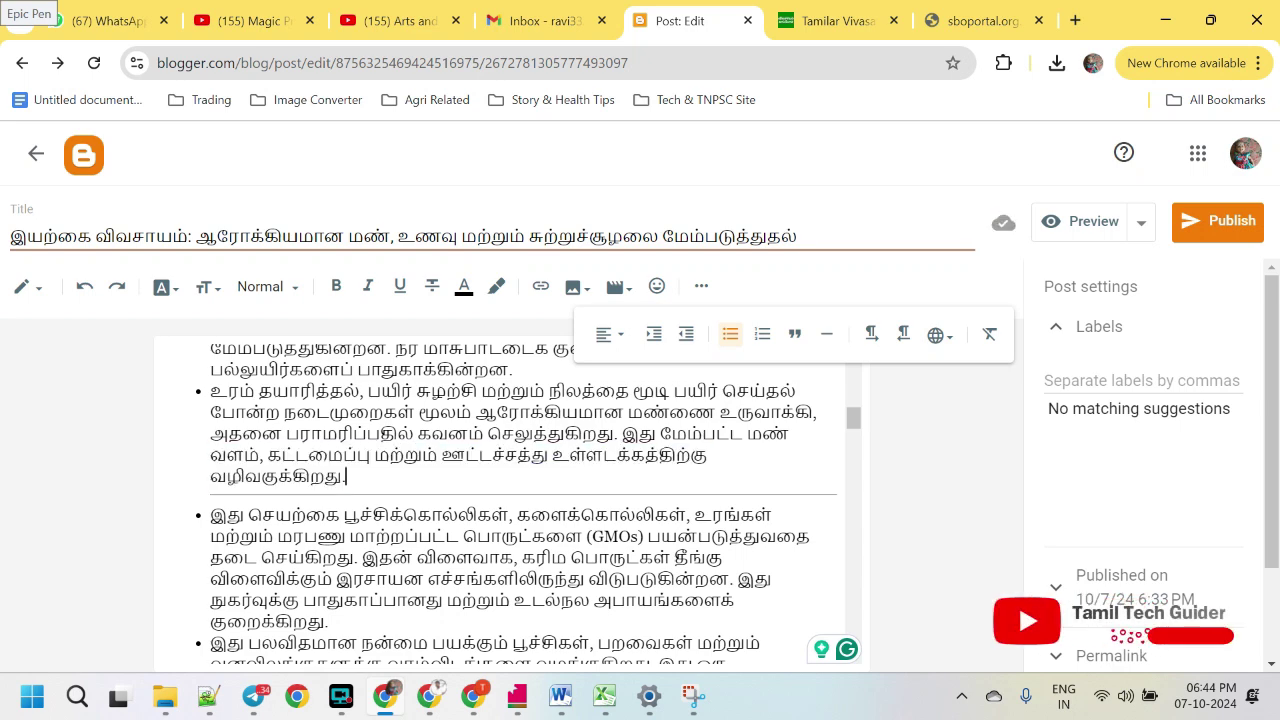
pyautogui.click(838, 20)
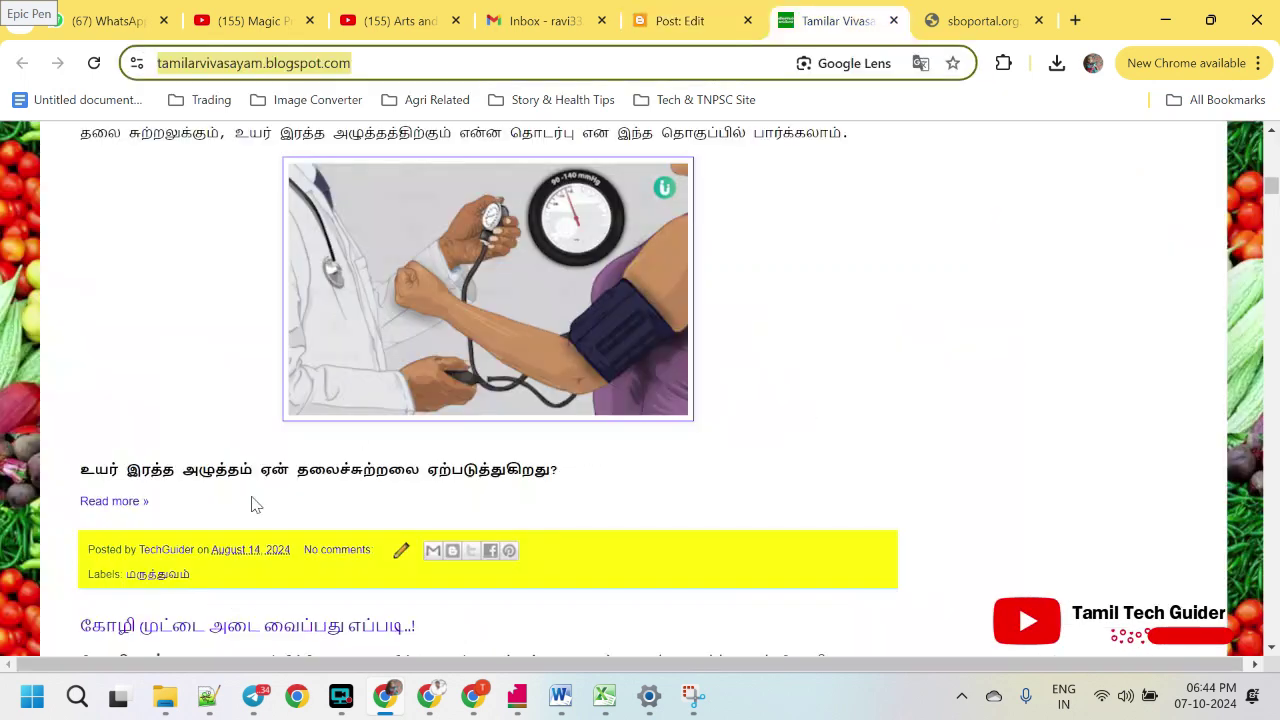
pyautogui.click(680, 20)
# Copy the four Sponsor Key-Word lines, from "This Content Sponsored by Genreviews.Online" through the hashtags, from the sboportal.org.in content writer page
pyautogui.scroll(8, 980, 482)
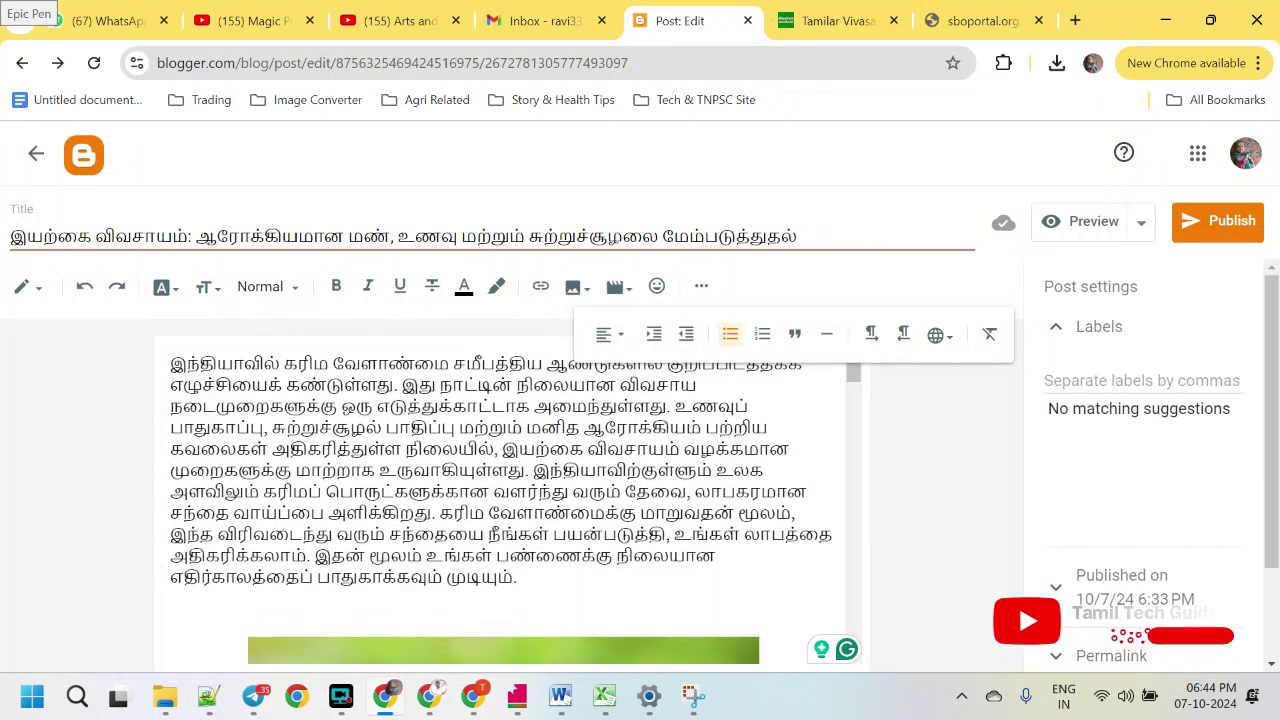
pyautogui.scroll(-1, 510, 500)
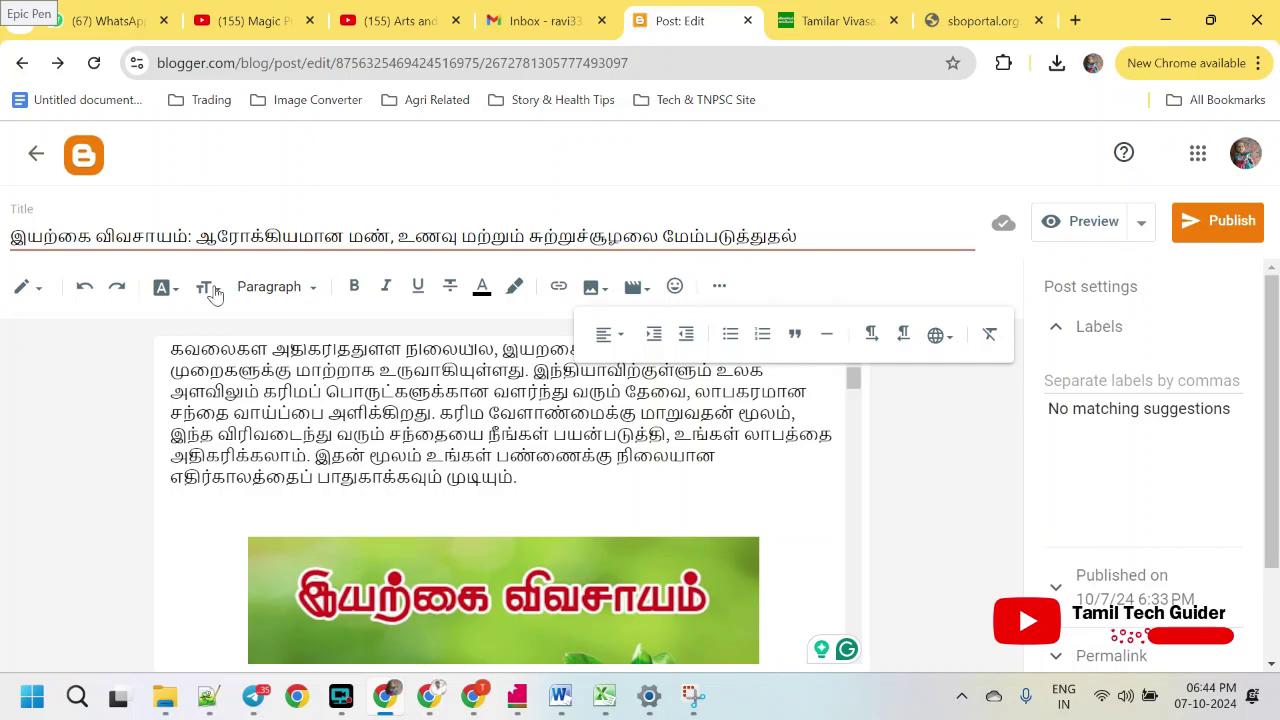
pyautogui.scroll(-5, 449, 491)
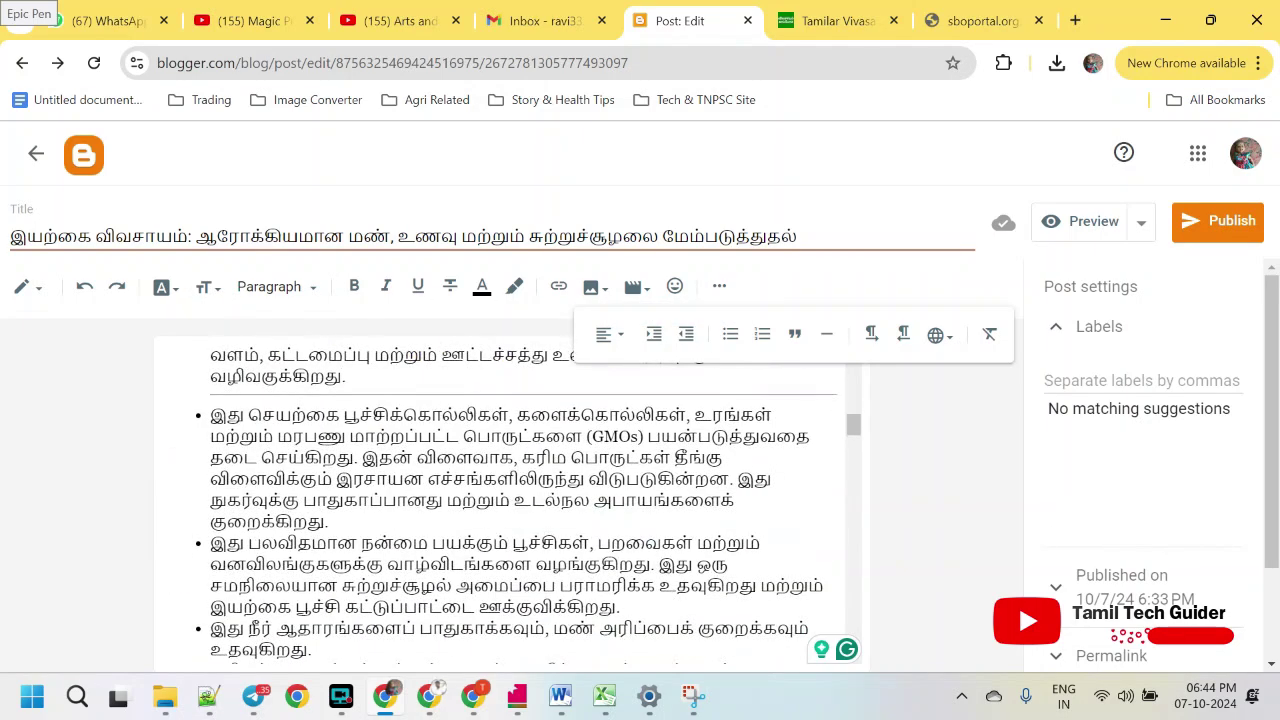
pyautogui.scroll(-15, 510, 500)
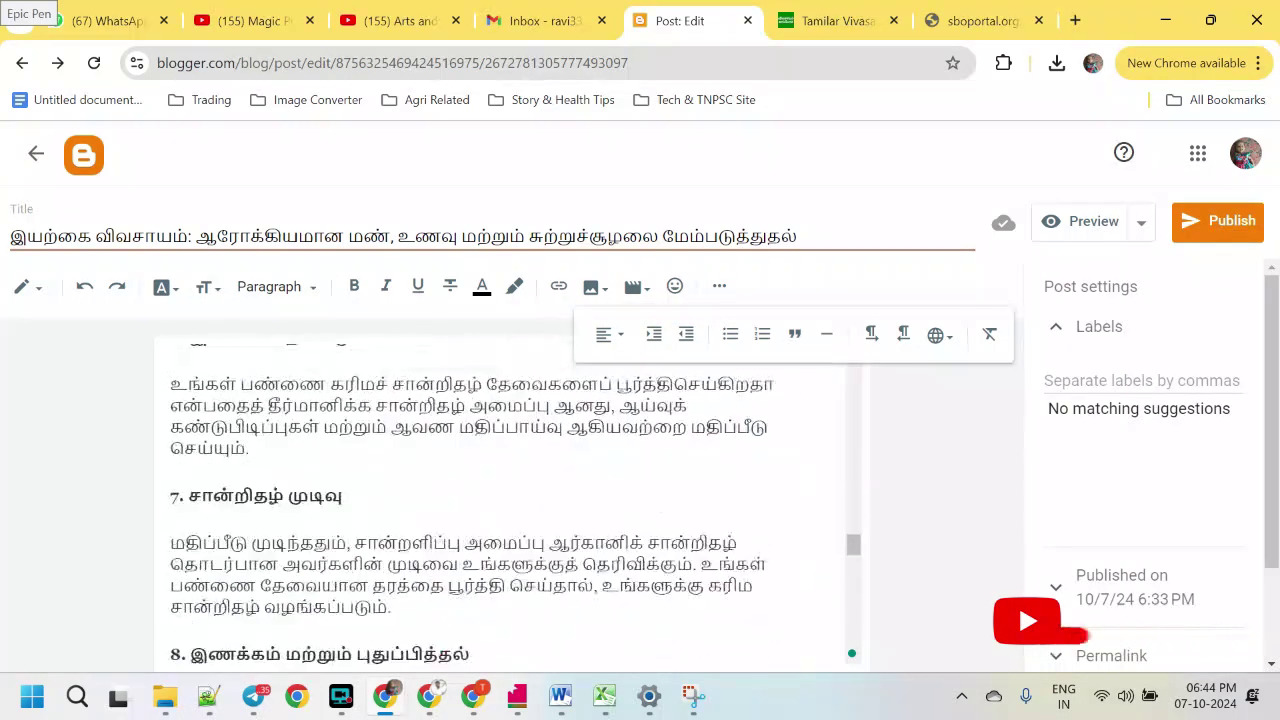
pyautogui.scroll(-8, 510, 500)
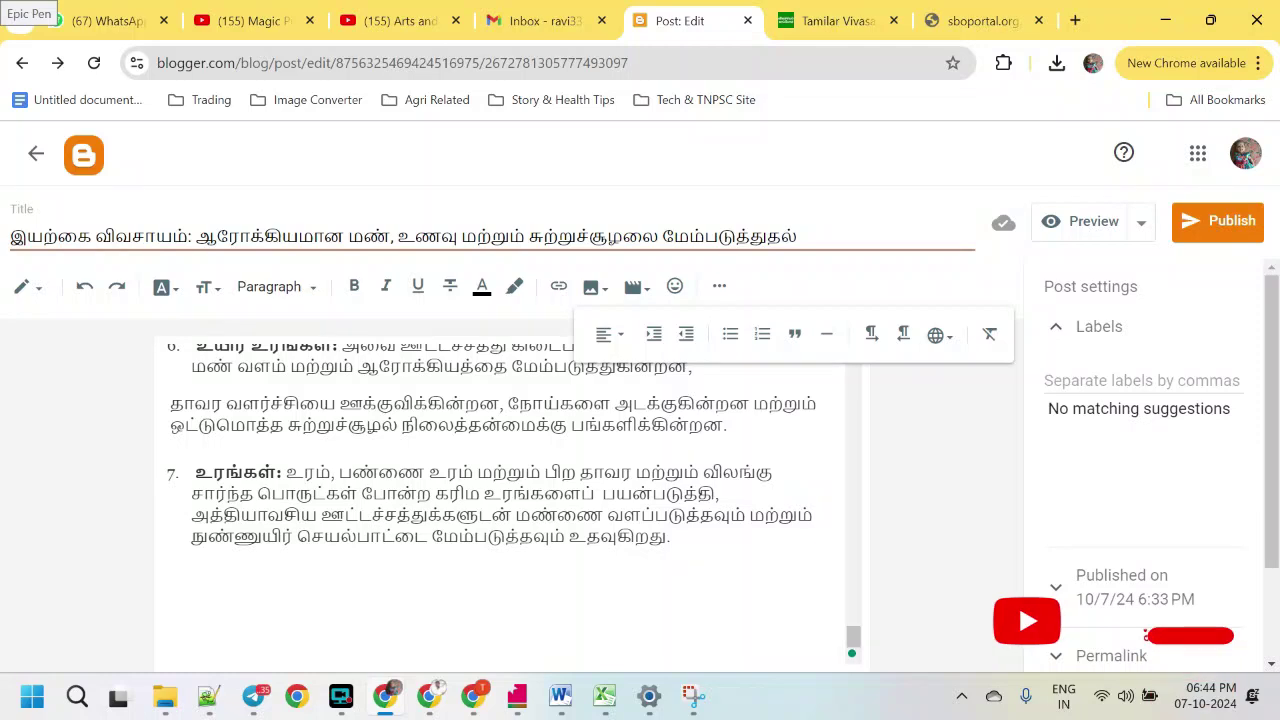
pyautogui.click(983, 12)
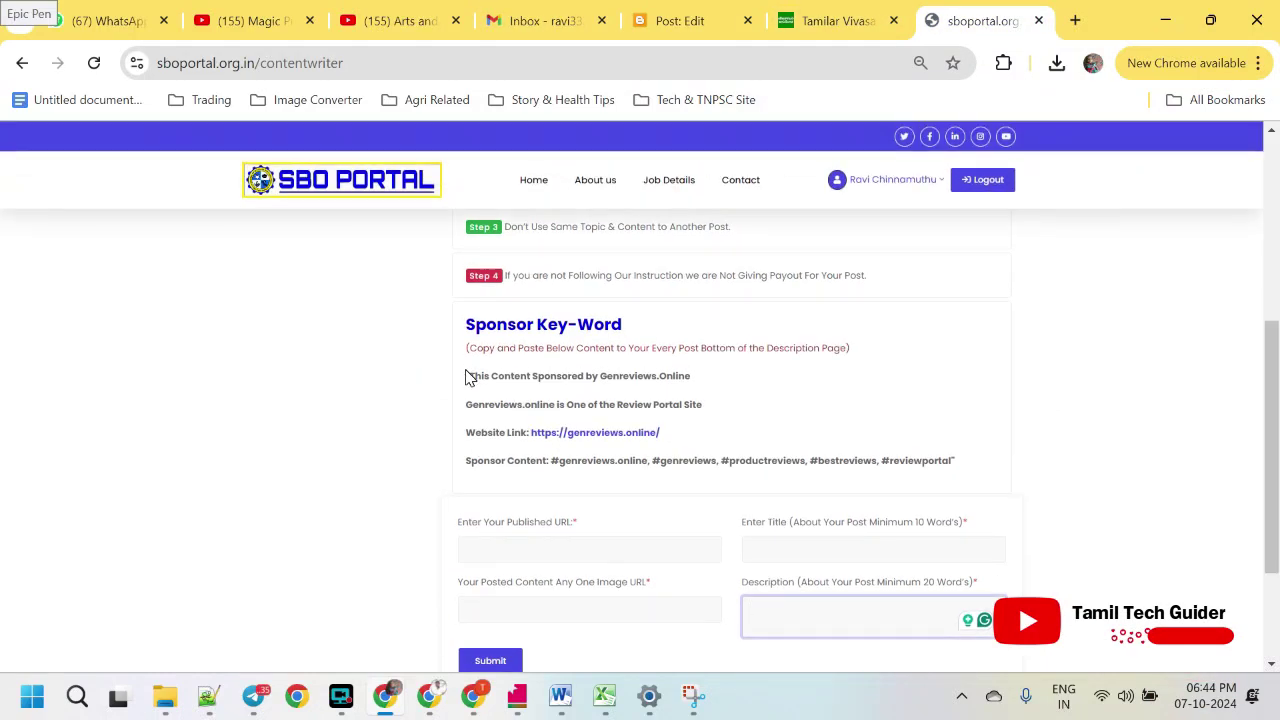
pyautogui.click(463, 383)
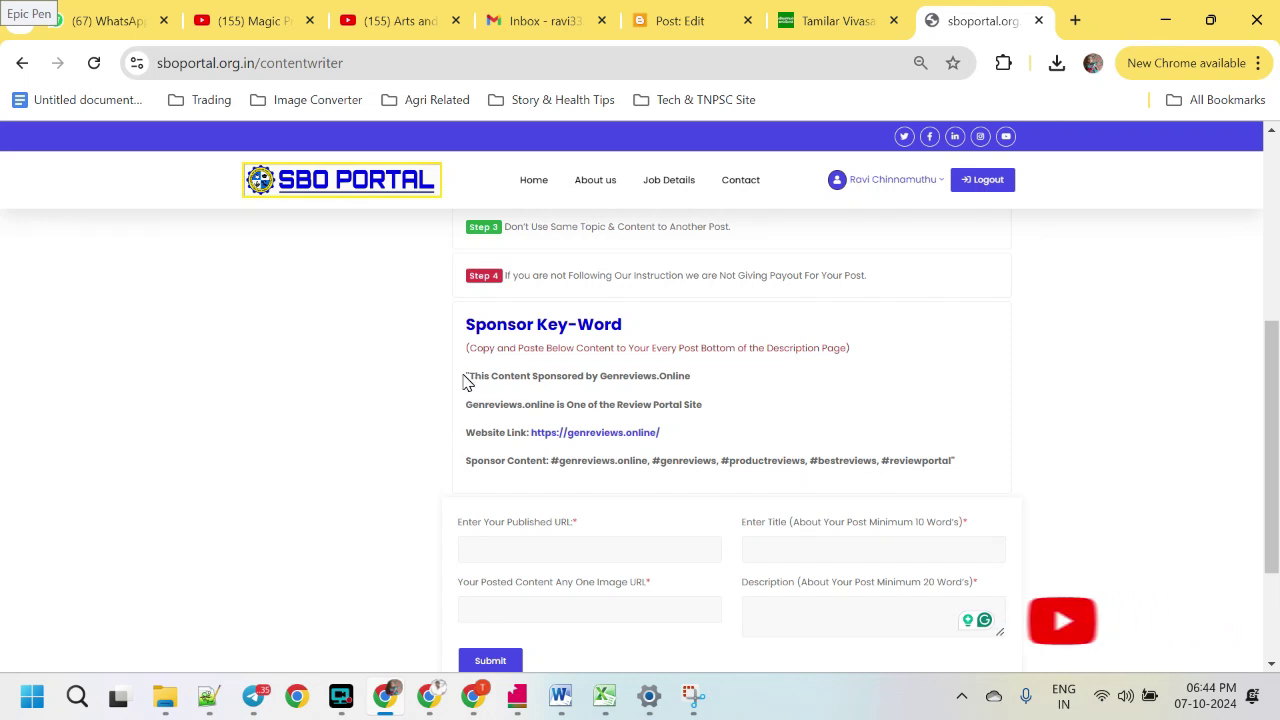
pyautogui.moveTo(464, 381); pyautogui.dragTo(957, 483)
pyautogui.hotkey('ctrl', 'c')
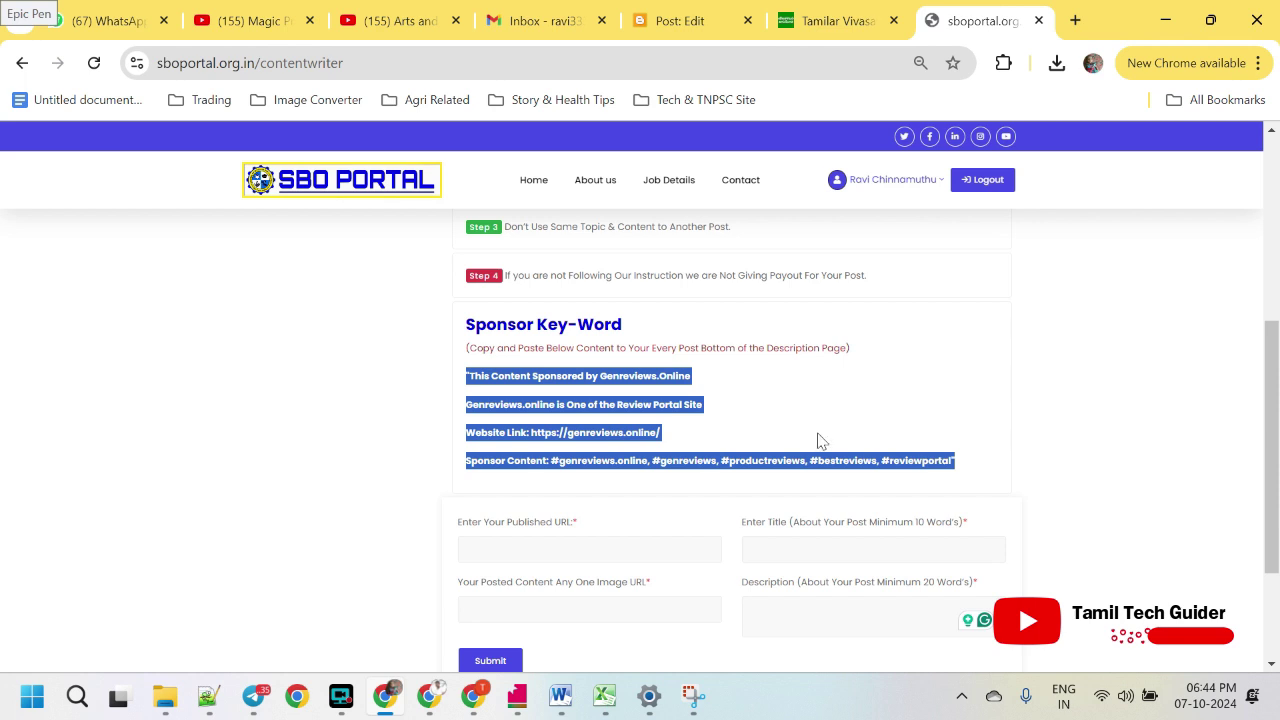
# Return to the post, add a separator line of equals signs below item 7 at its end, and paste the sponsor text under it
pyautogui.click(659, 33)
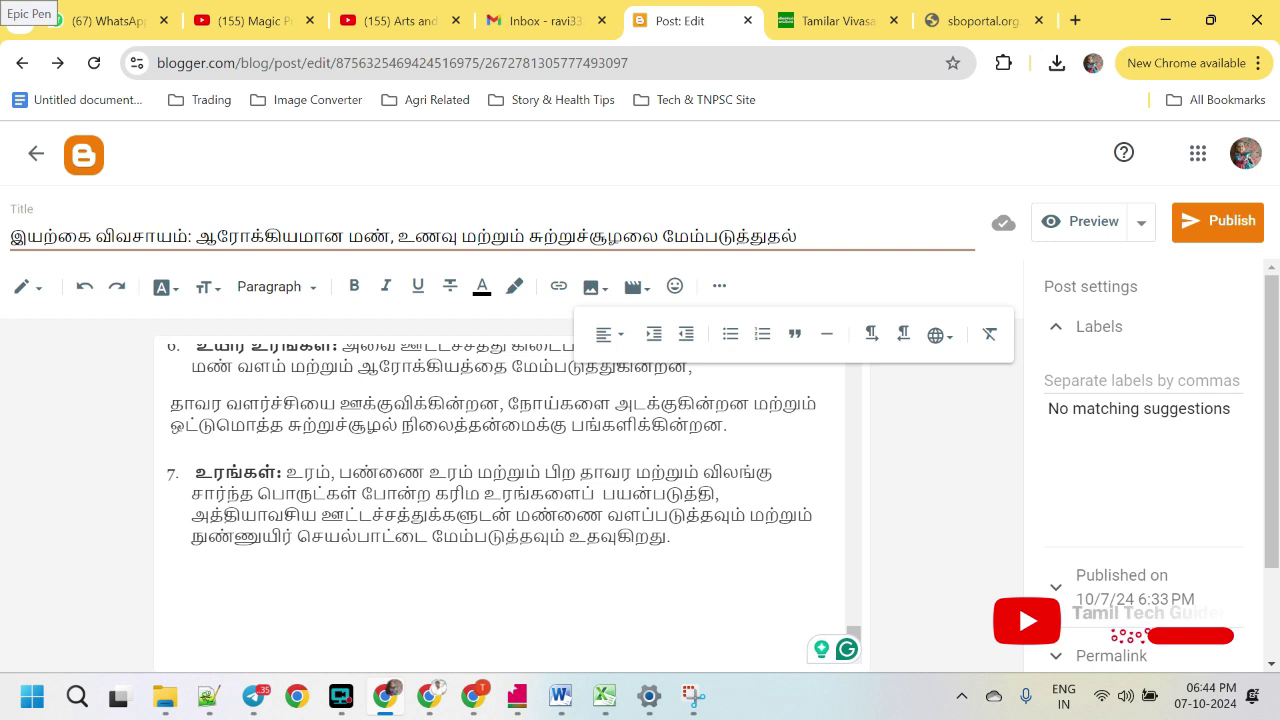
pyautogui.write('=')
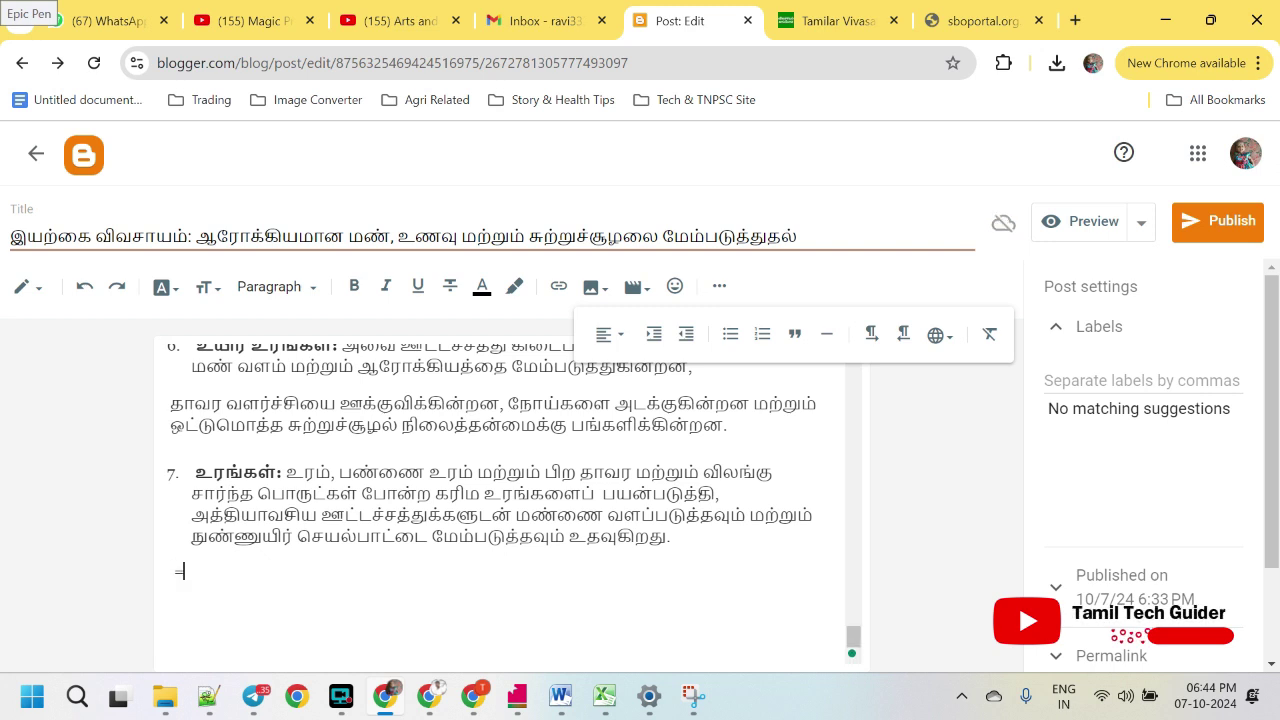
pyautogui.write('=======================================================')
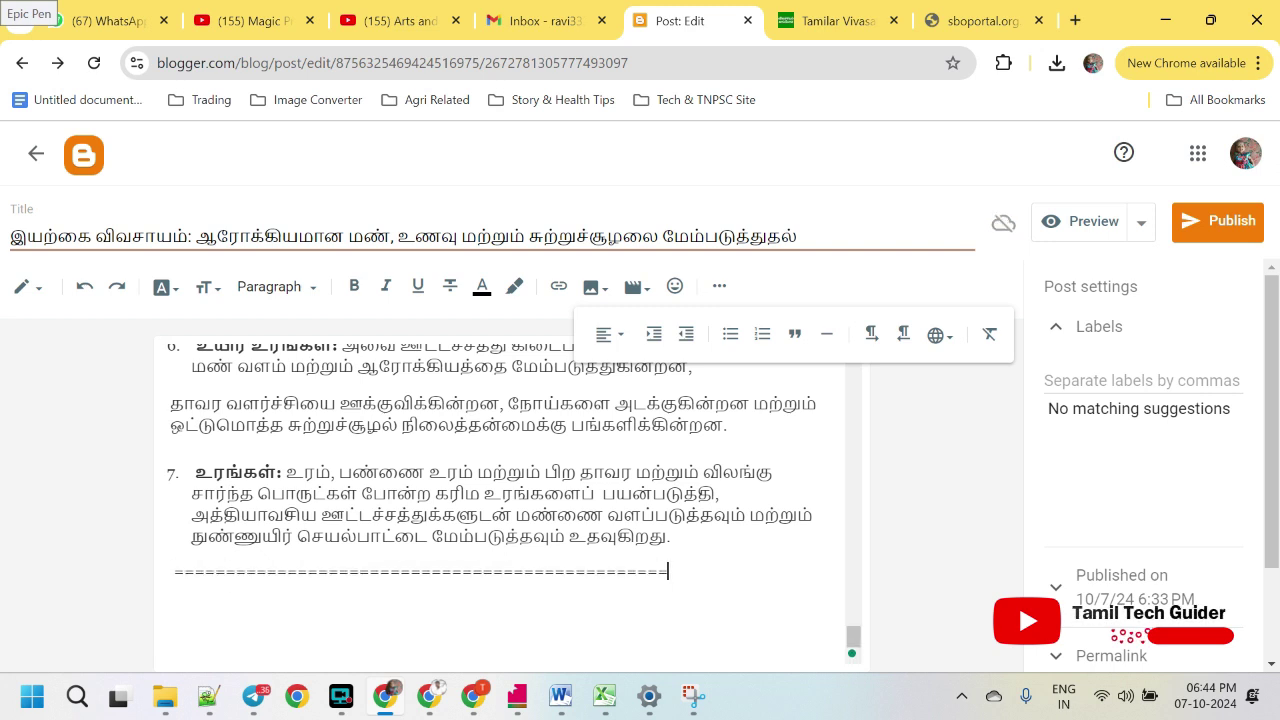
pyautogui.write('==============')
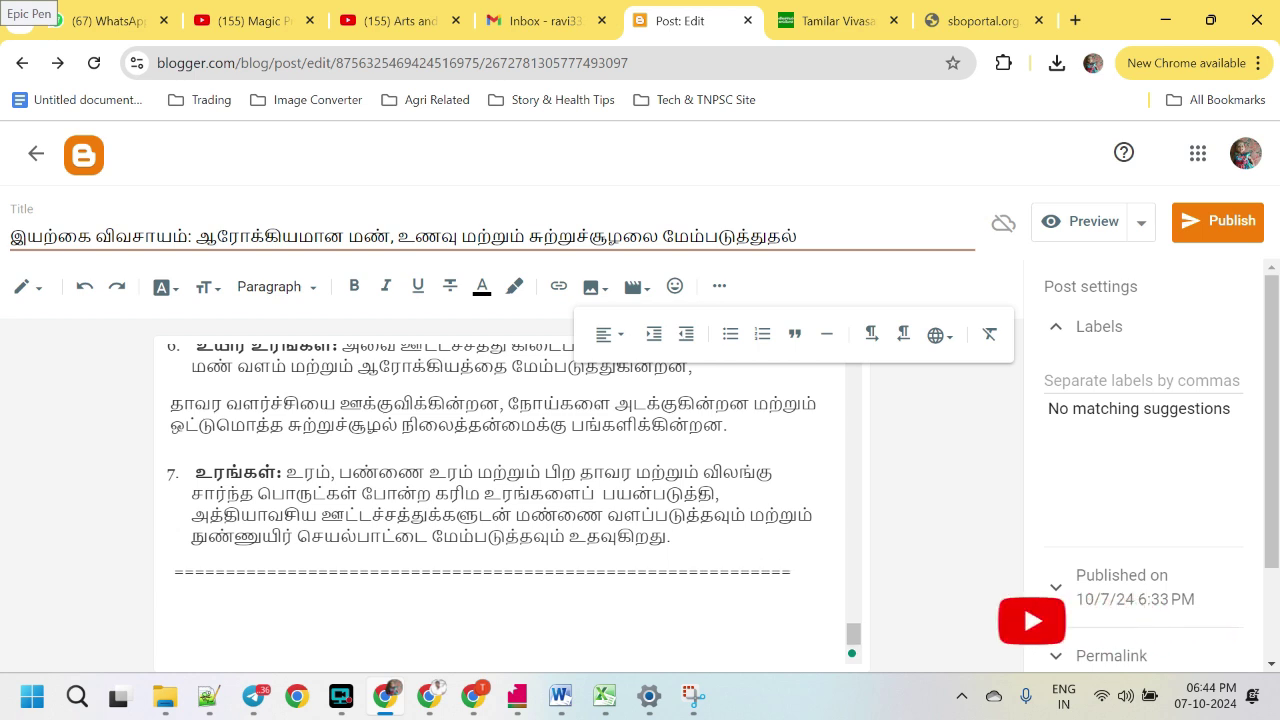
pyautogui.hotkey('ctrl', 'v')
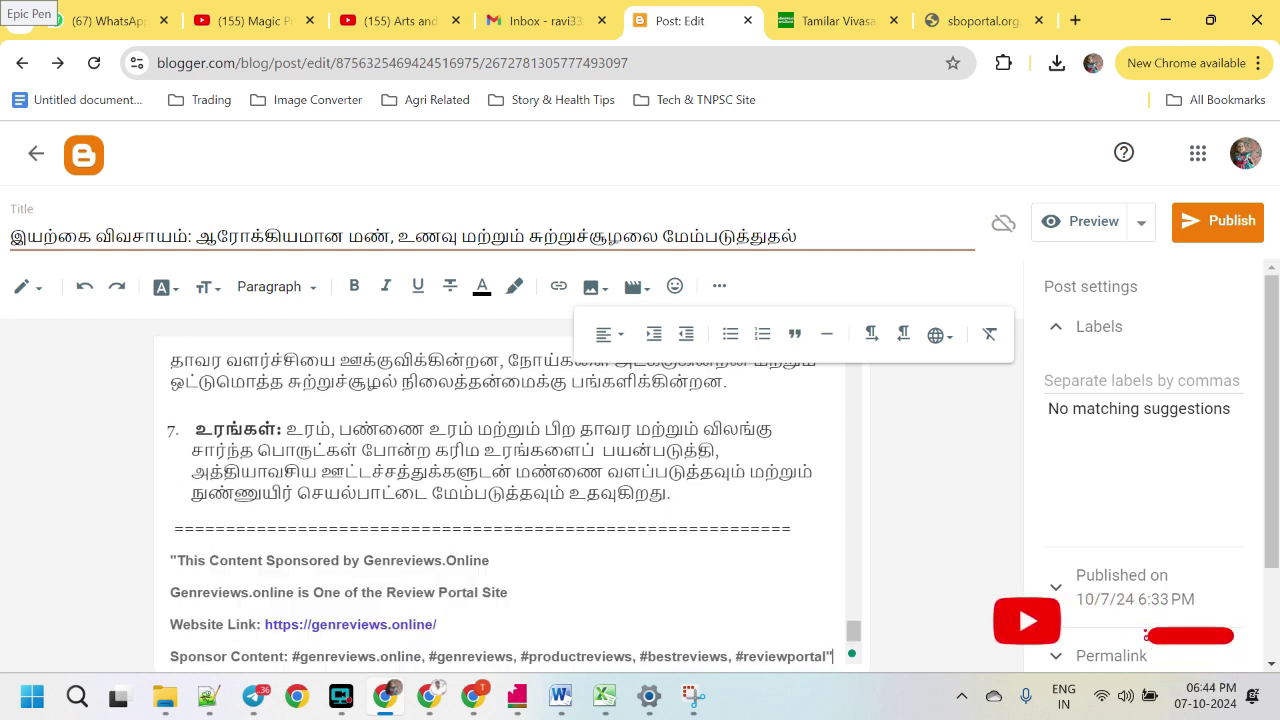
# Add a closing separator line of equals signs below the sponsor hashtags
pyautogui.press('Return')
pyautogui.press('Return')
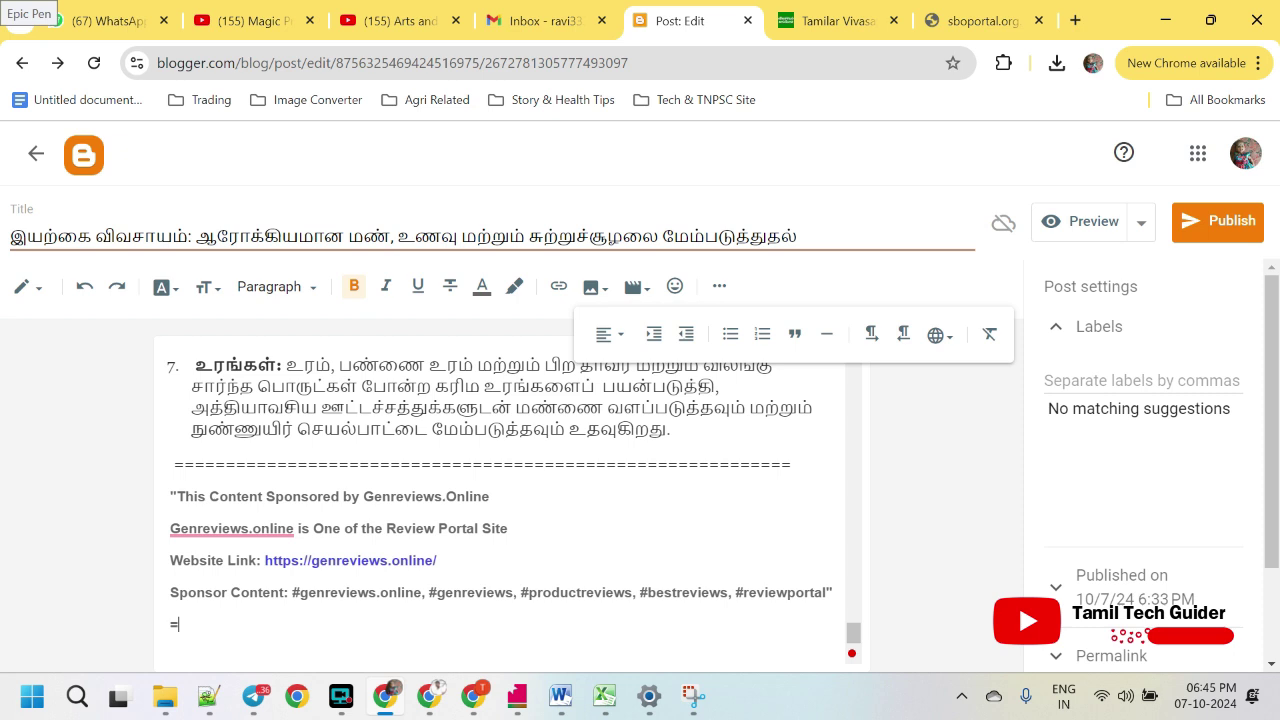
pyautogui.write('======================================================================')
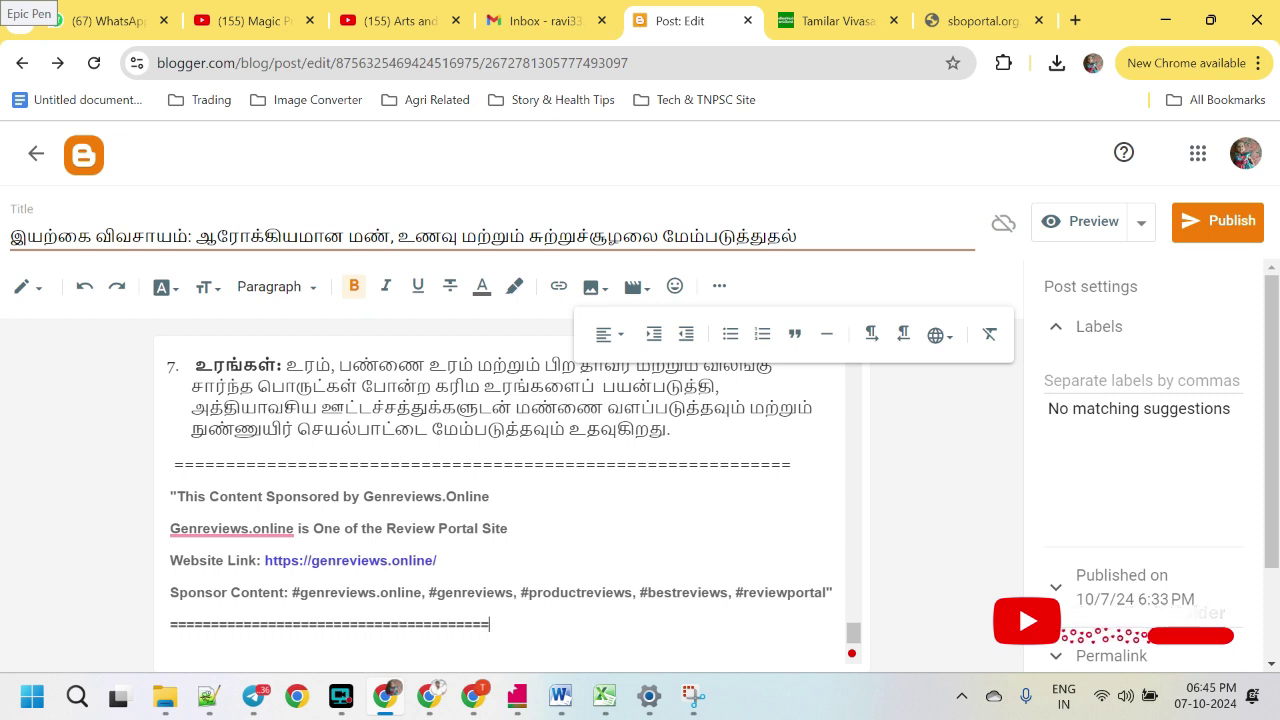
pyautogui.write('======')
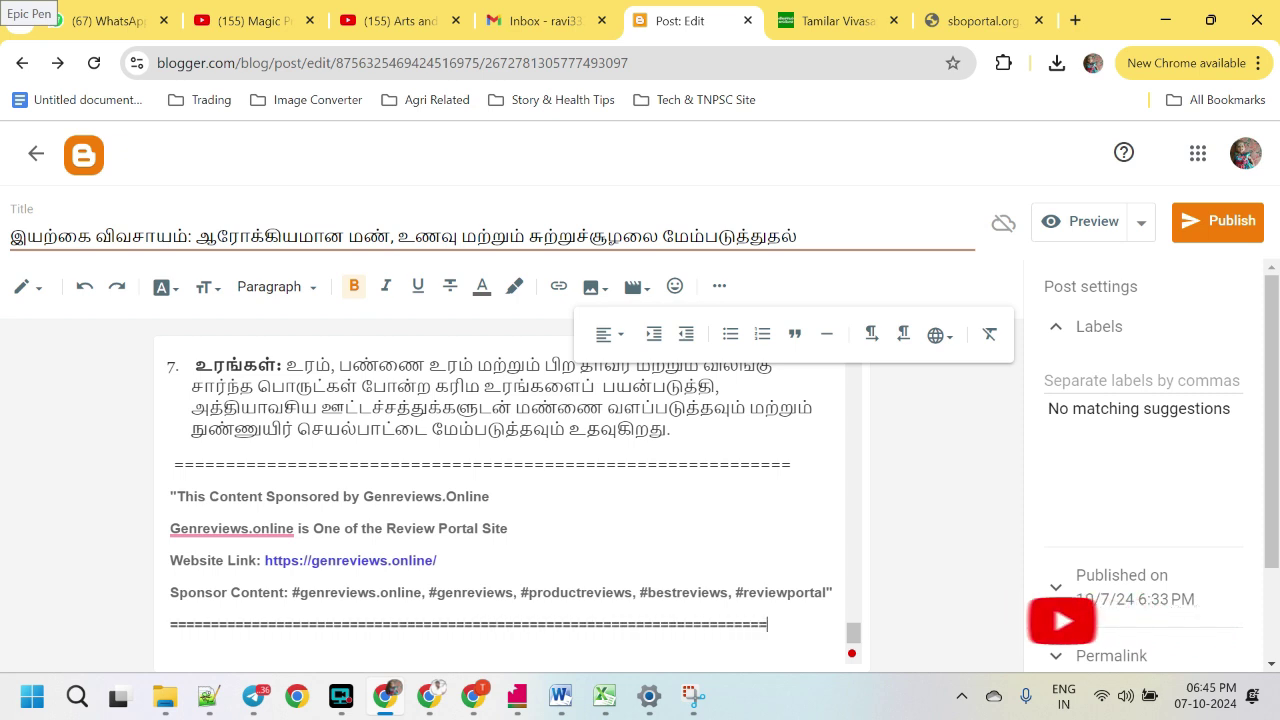
pyautogui.write('=====')
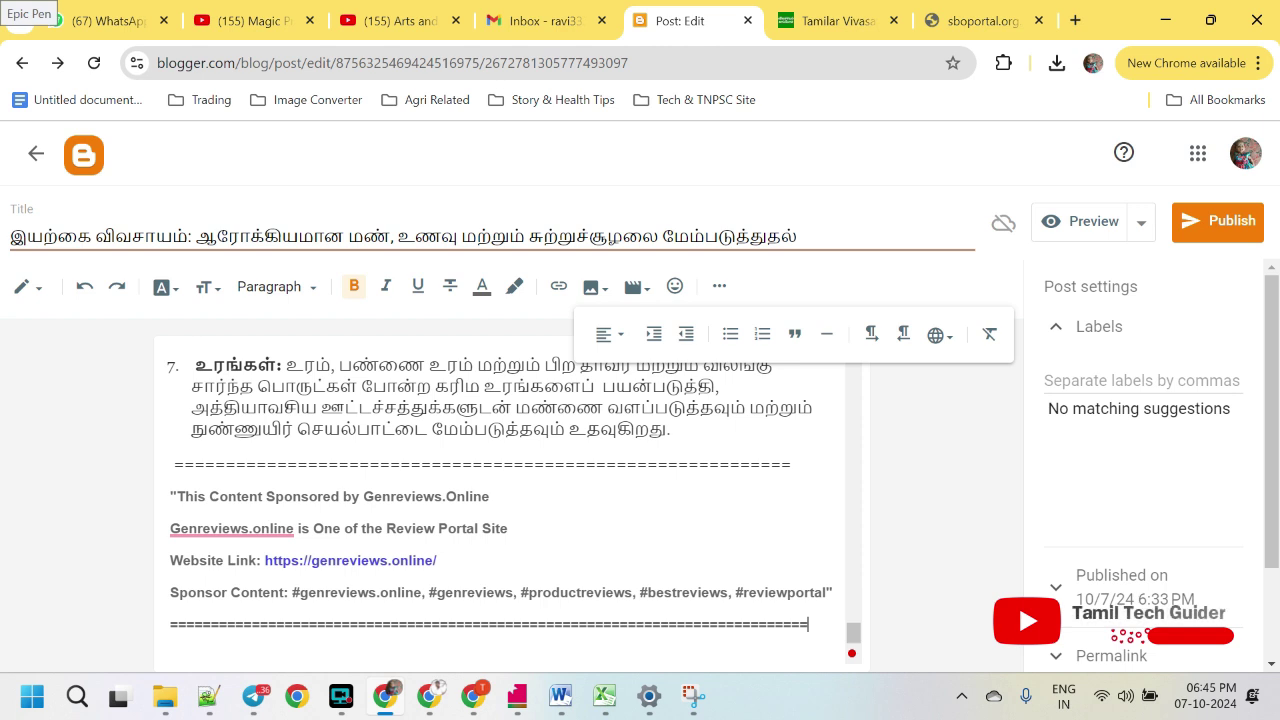
# Make the separator above the sponsor text bold and delete its surplus equals signs so it fits on one line
pyautogui.moveTo(172, 464); pyautogui.dragTo(792, 464)
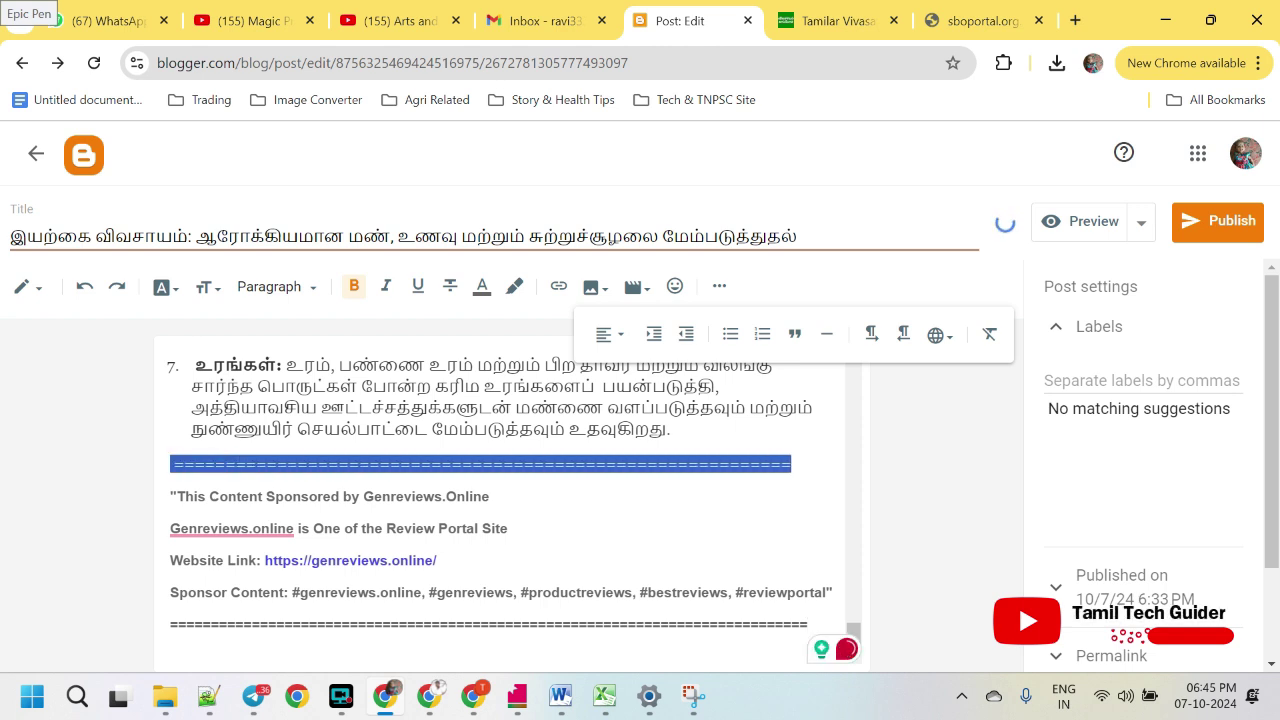
pyautogui.press('ctrl+\\')
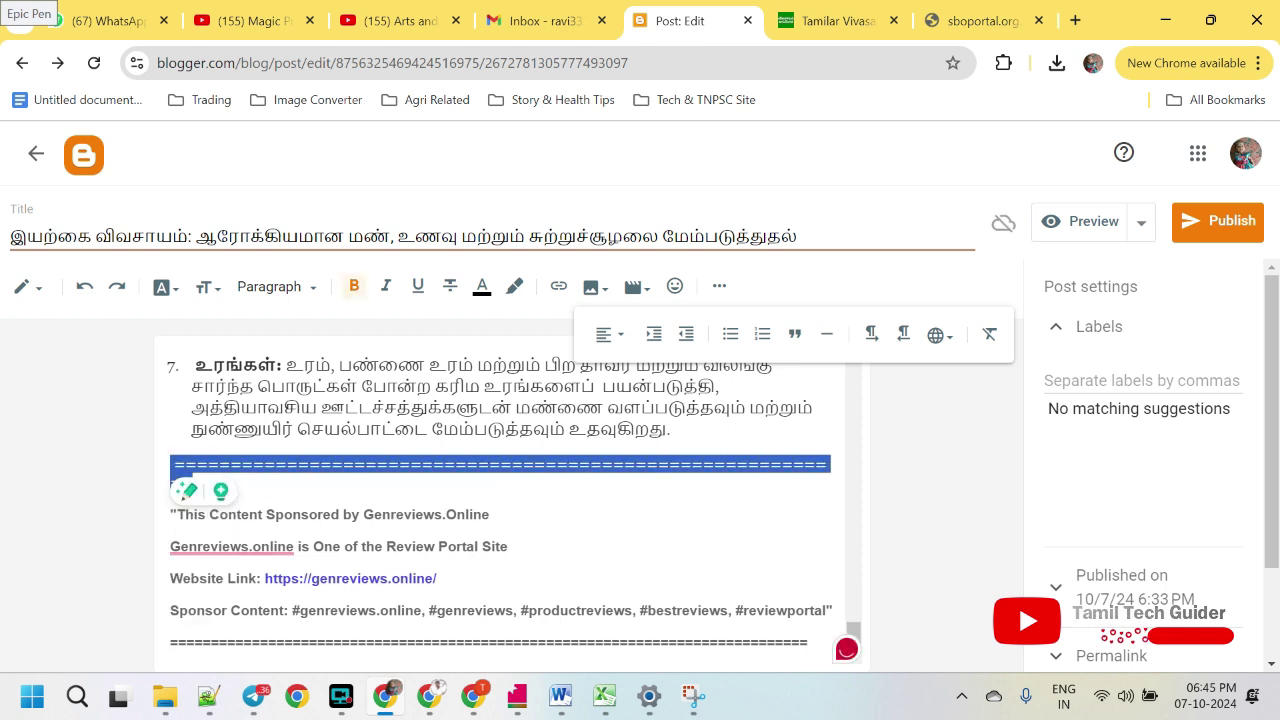
pyautogui.press('Down')
pyautogui.click(193, 482)
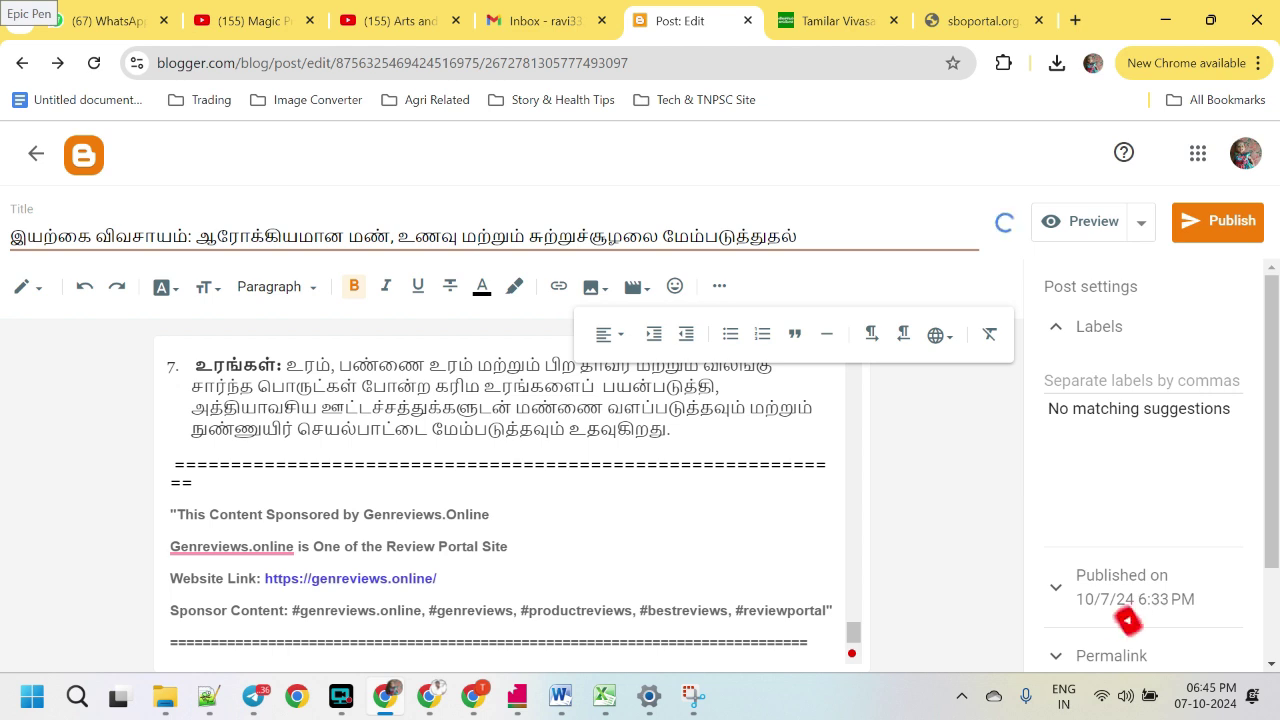
pyautogui.press('BackSpace')
pyautogui.press('BackSpace')
pyautogui.press('BackSpace')
pyautogui.press('BackSpace')
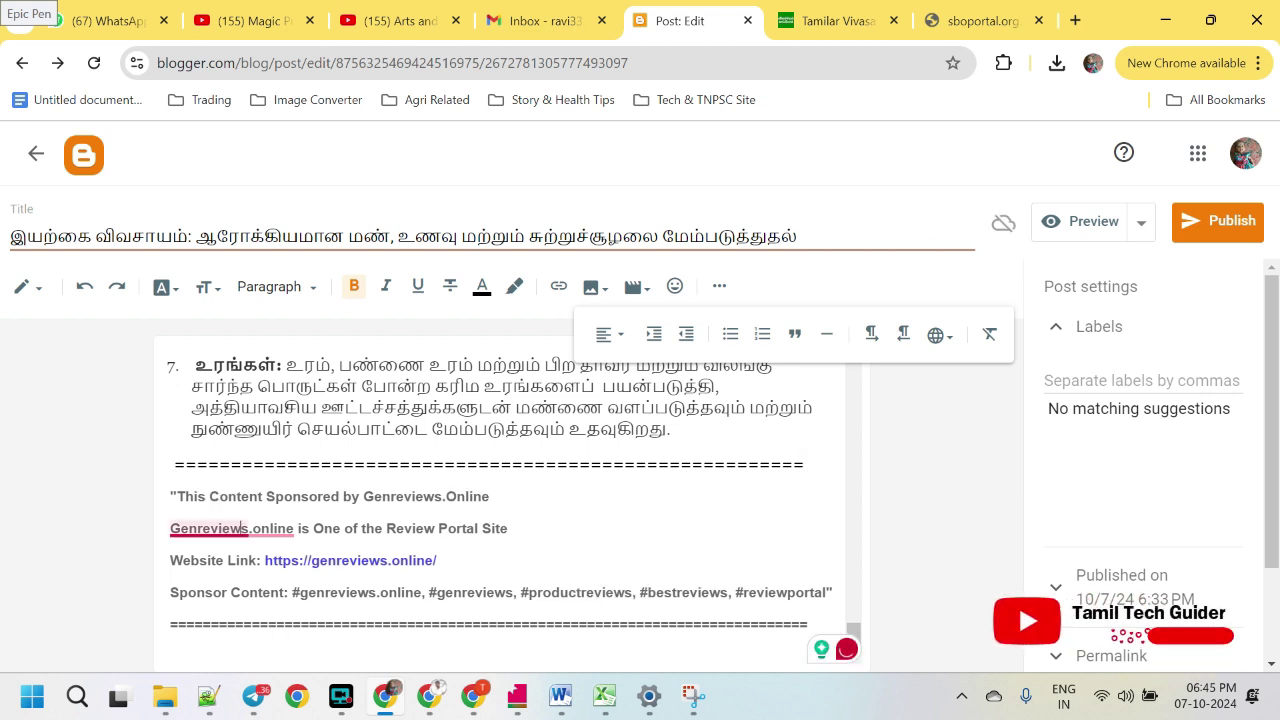
# Remove the bold formatting from the four sponsor lines between the separators
pyautogui.moveTo(247, 527)
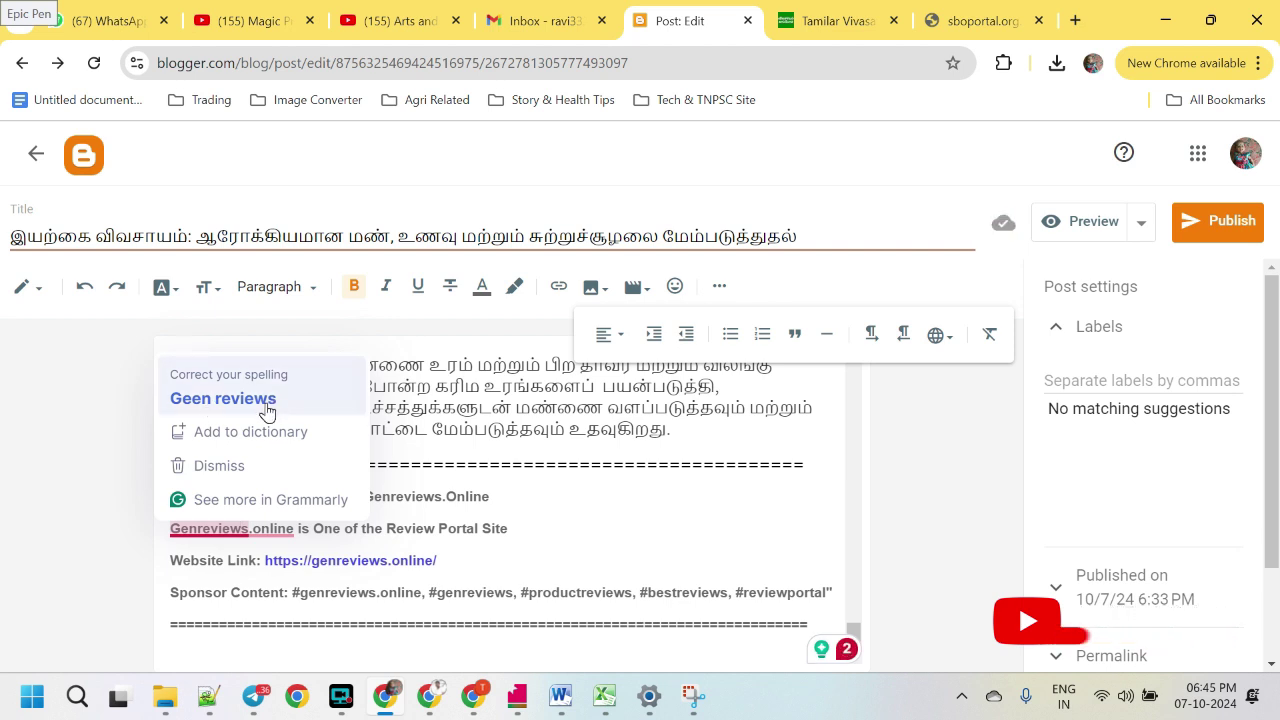
pyautogui.click(437, 560)
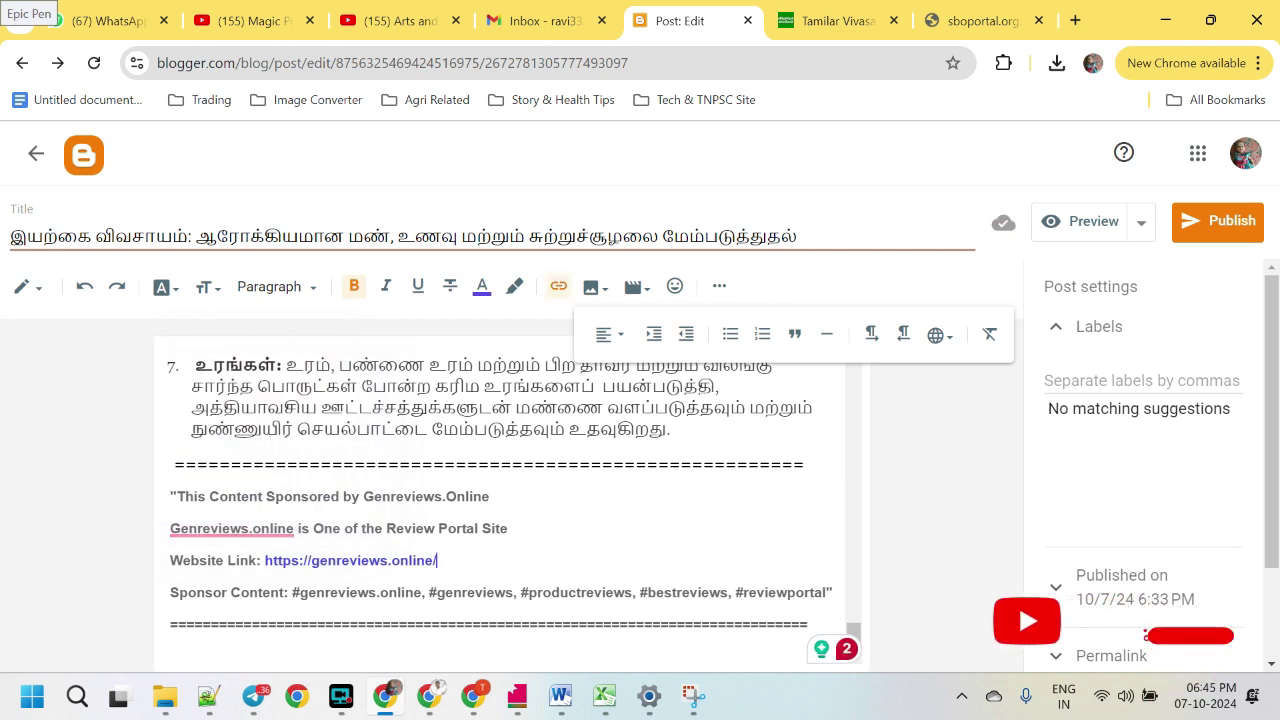
pyautogui.moveTo(170, 496); pyautogui.dragTo(846, 594)
pyautogui.click(354, 287)
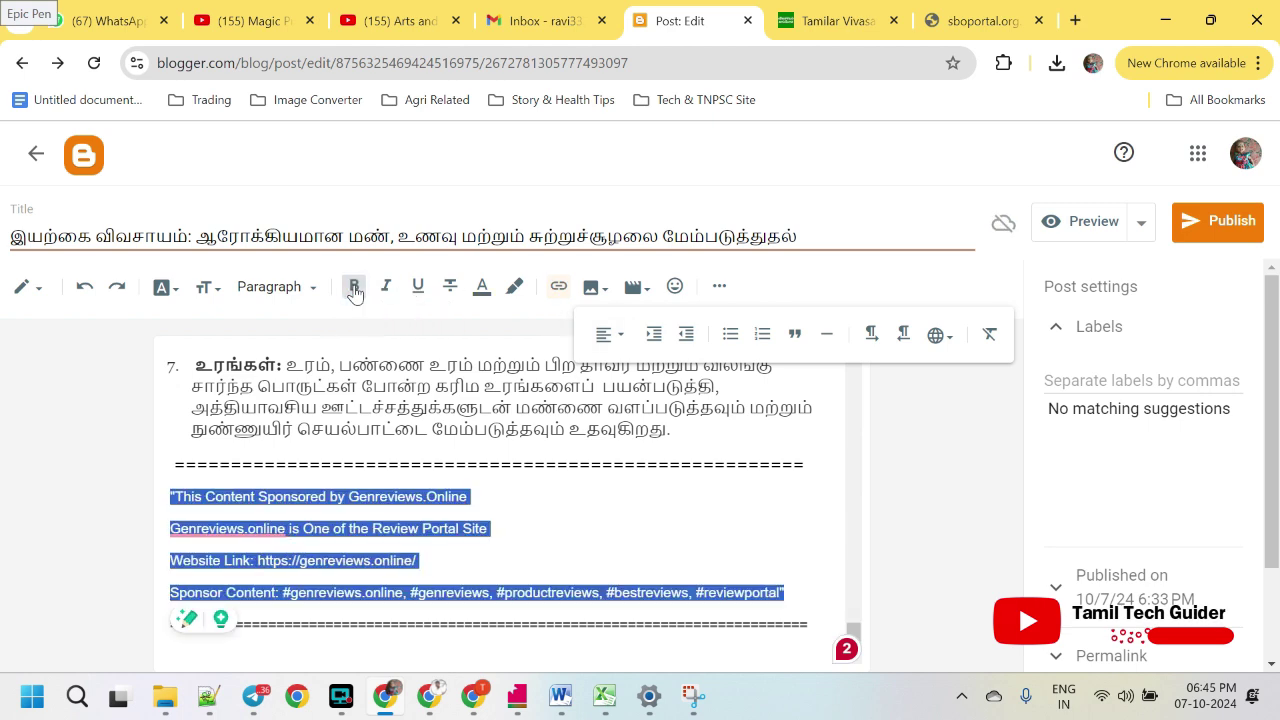
pyautogui.click(354, 287)
pyautogui.click(354, 287)
pyautogui.click(354, 287)
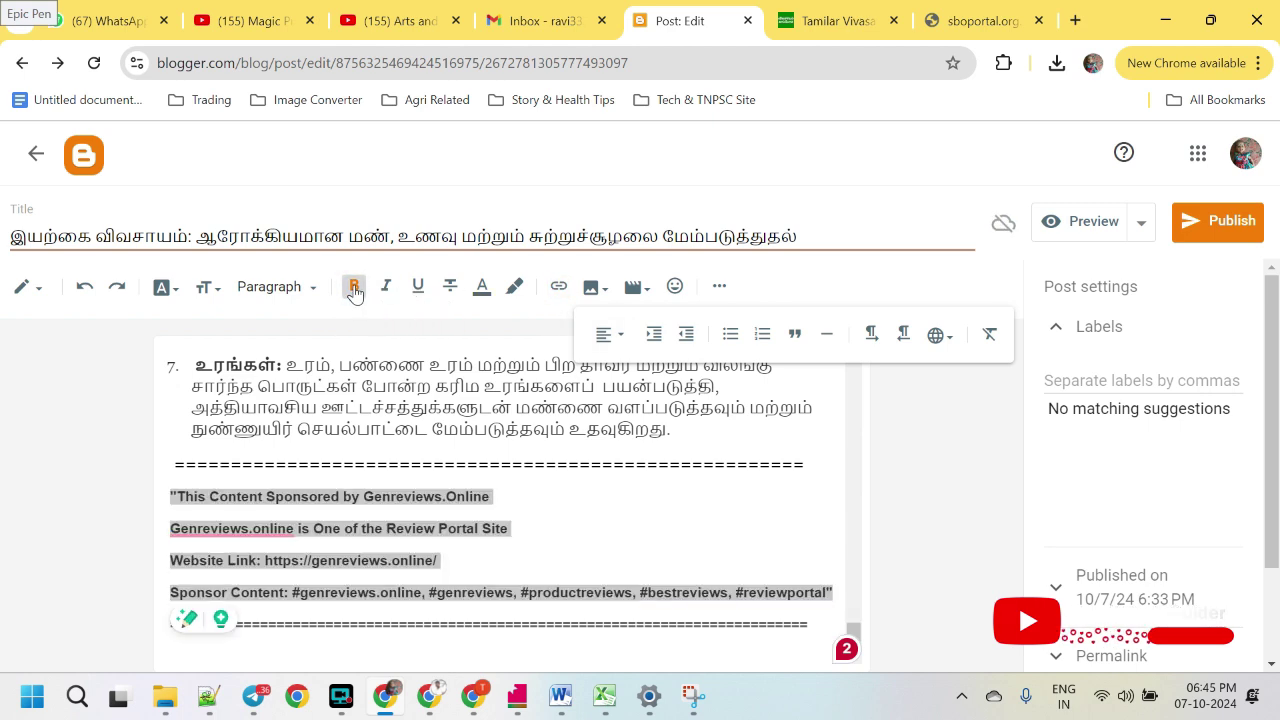
pyautogui.click(354, 287)
# Highlight the four sponsor lines with a yellow background
pyautogui.click(170, 496)
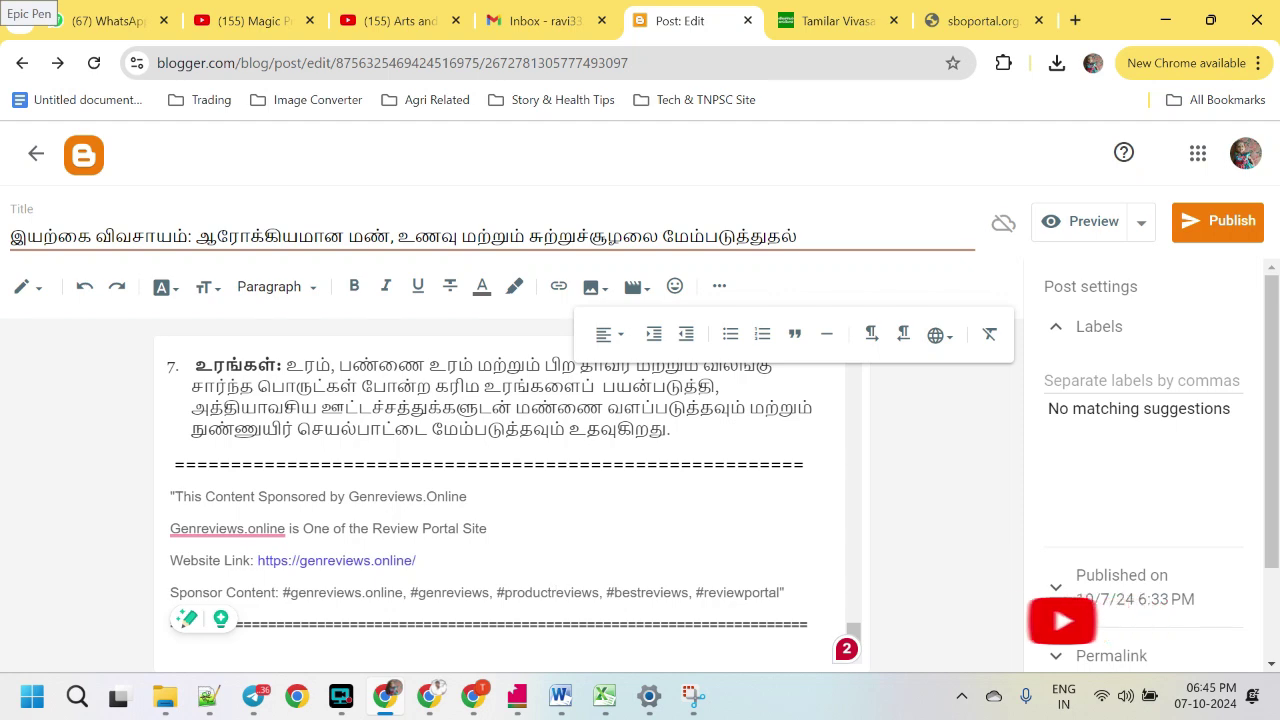
pyautogui.moveTo(170, 496); pyautogui.dragTo(784, 594)
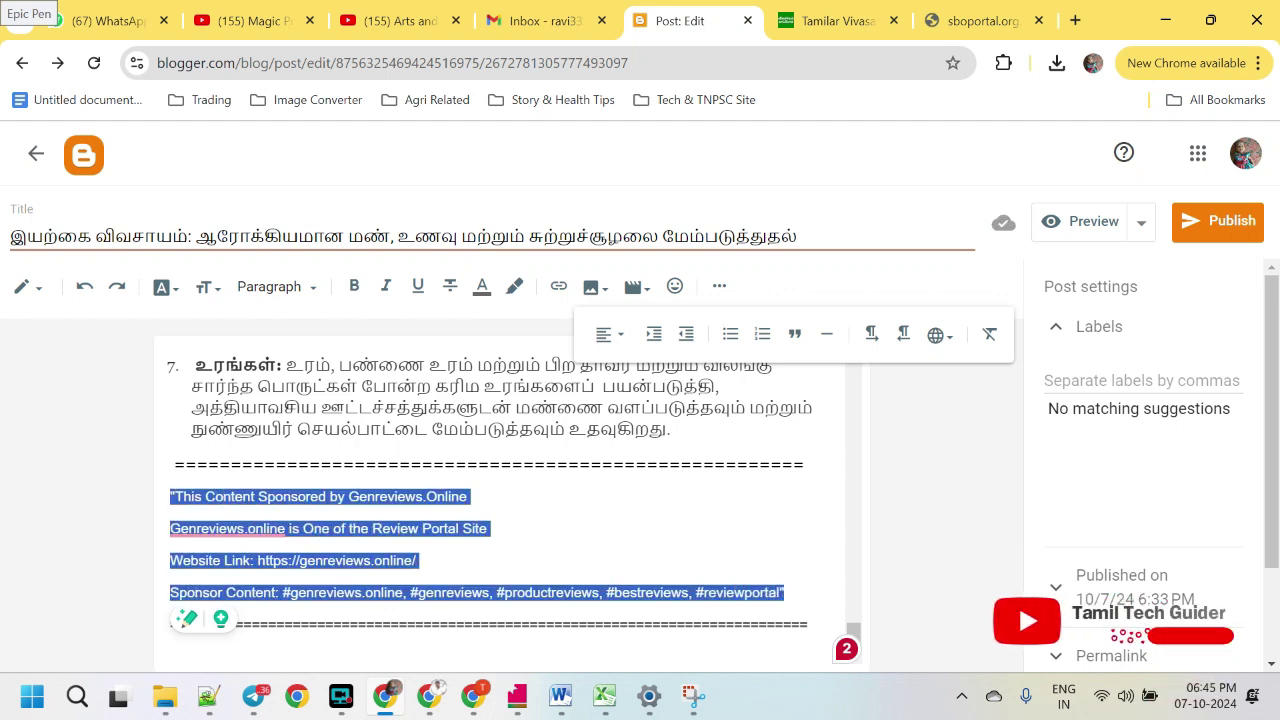
pyautogui.click(514, 287)
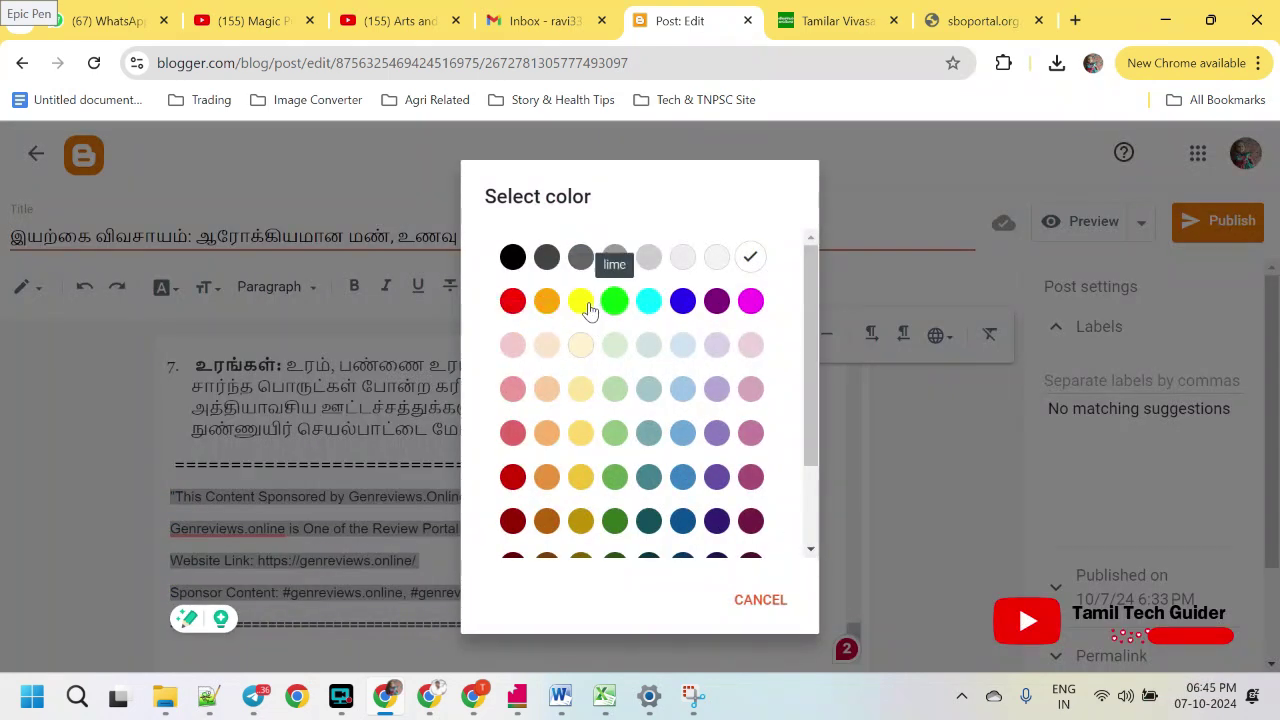
pyautogui.click(580, 300)
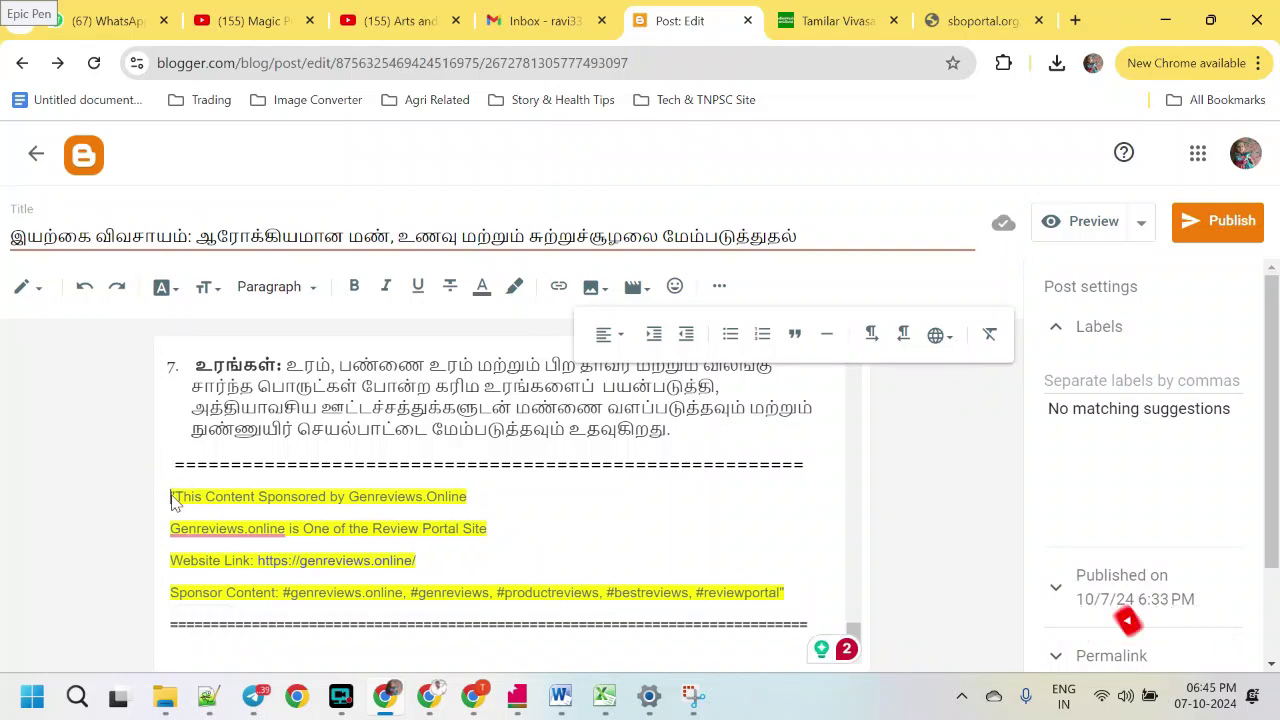
# Set the text color of the four highlighted sponsor lines to black, RGB (0, 0, 0)
pyautogui.moveTo(170, 496); pyautogui.dragTo(784, 592)
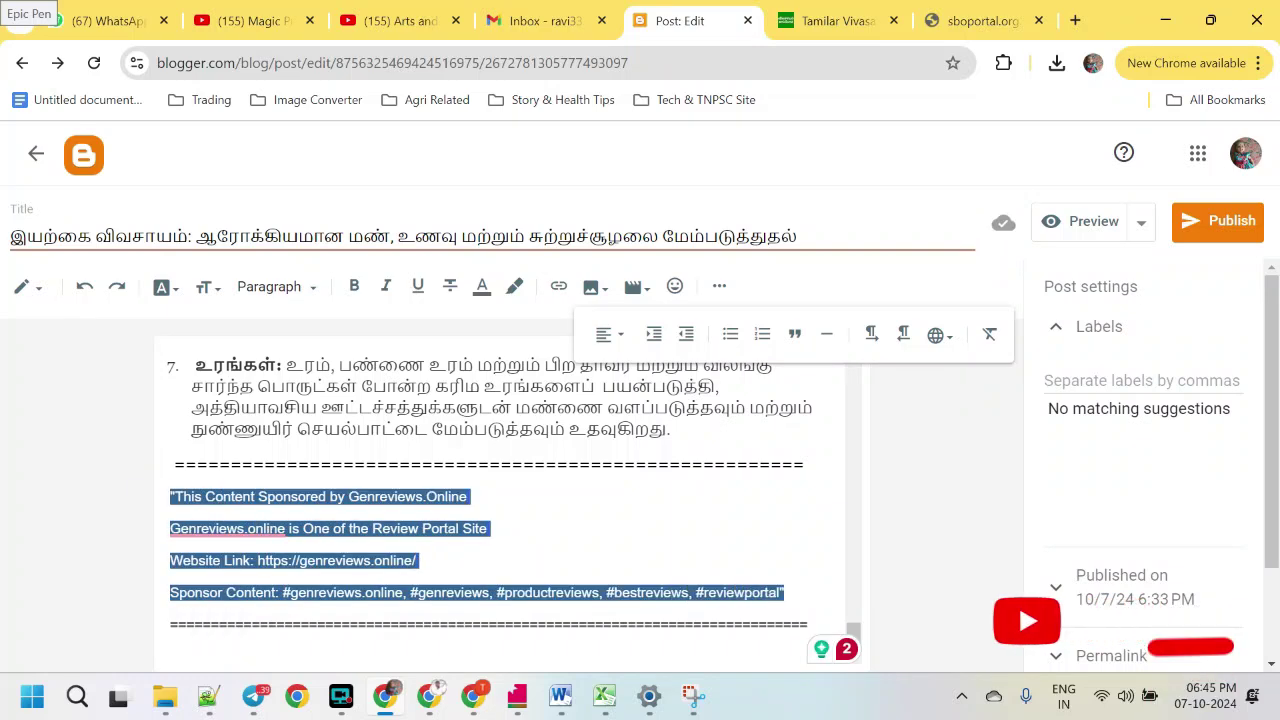
pyautogui.click(481, 286)
pyautogui.scroll(-3, 508, 270)
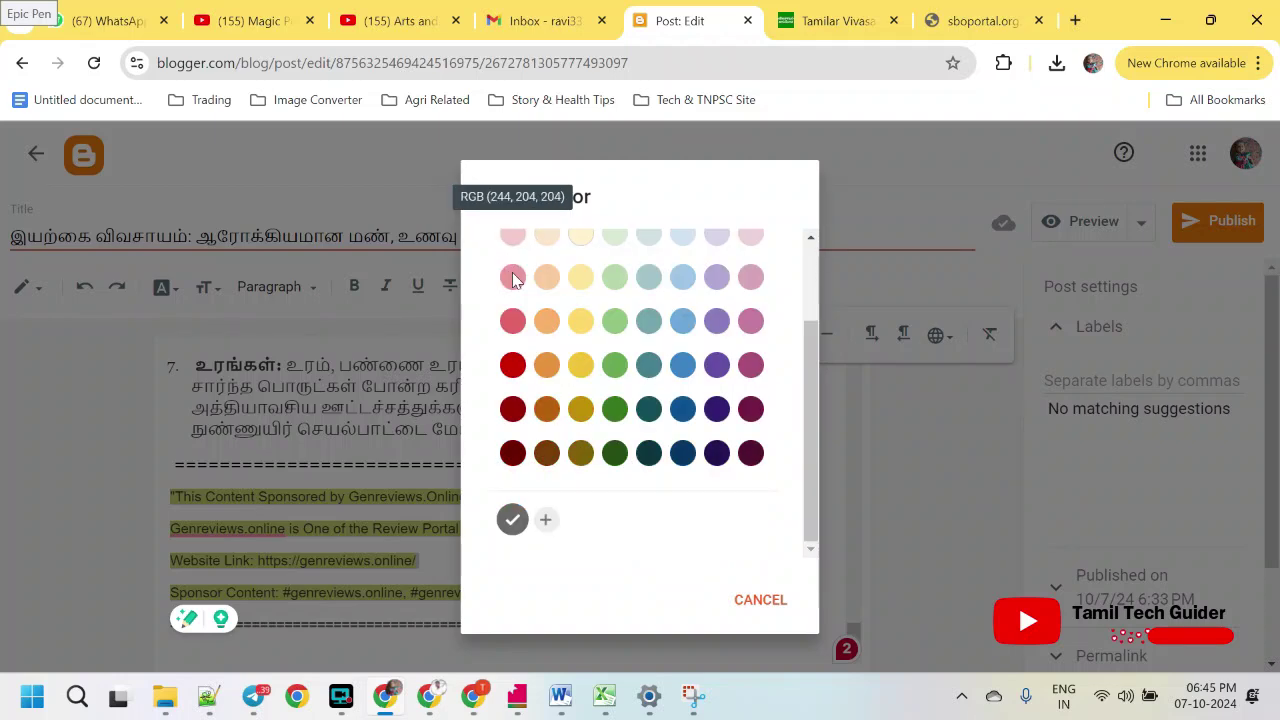
pyautogui.scroll(3, 515, 320)
pyautogui.click(509, 254)
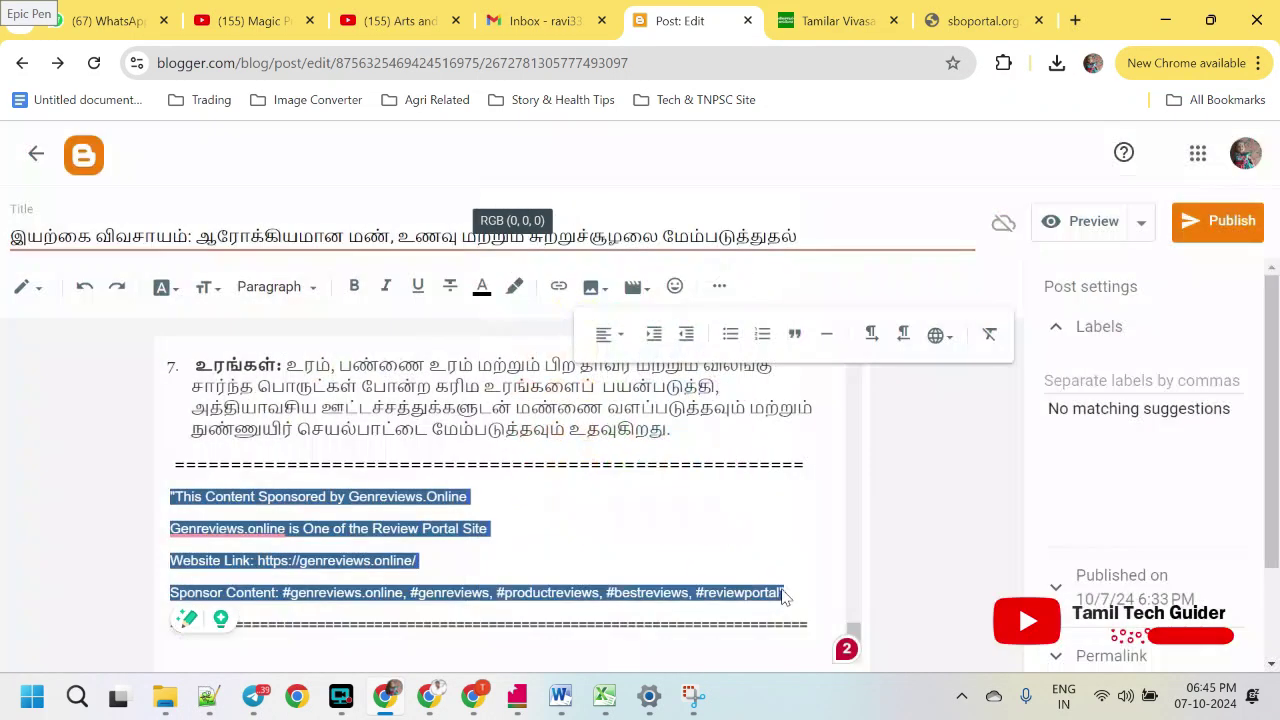
# Open the label suggestions in the post settings and check the category menu on the live blog's home page
pyautogui.click(416, 560)
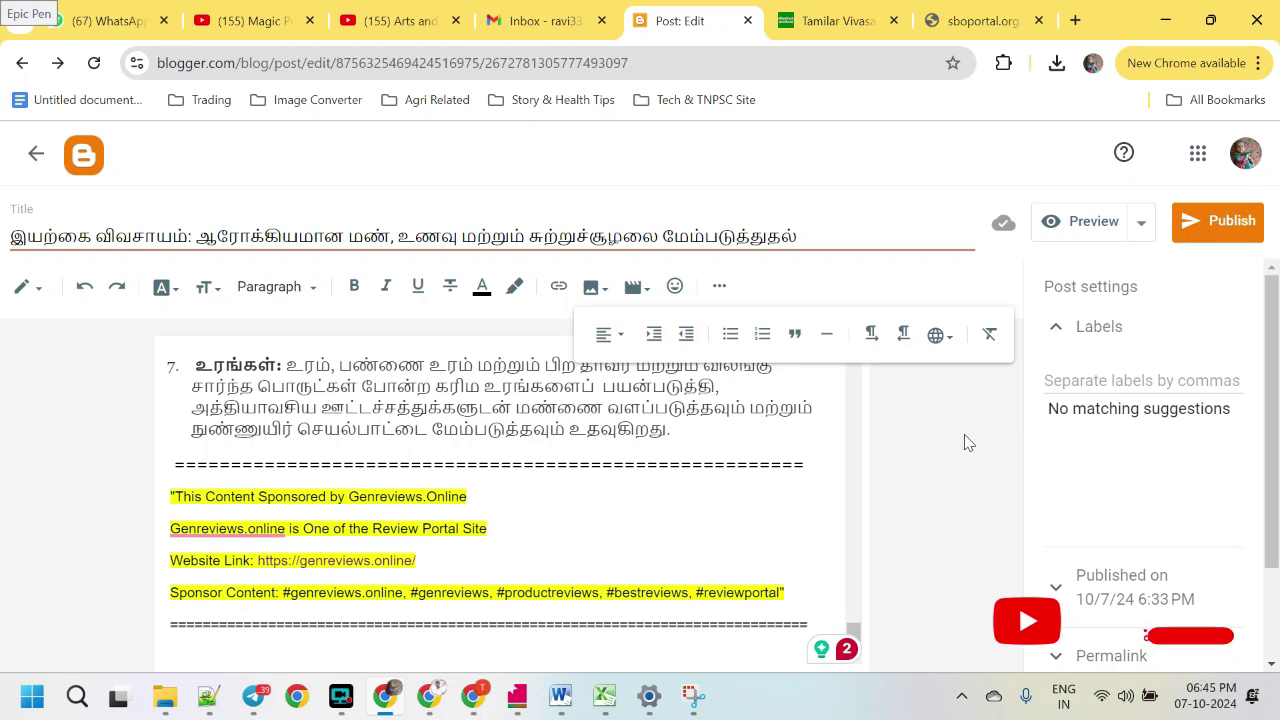
pyautogui.scroll(7, 917, 391)
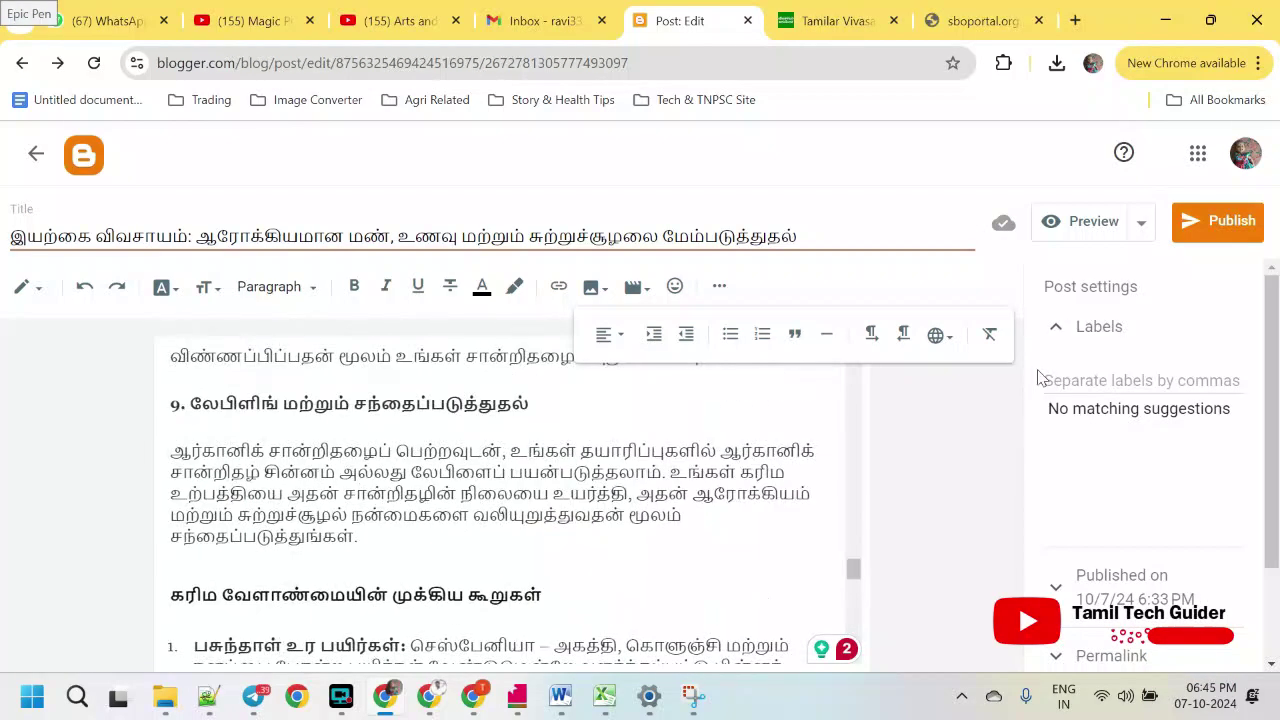
pyautogui.click(1140, 380)
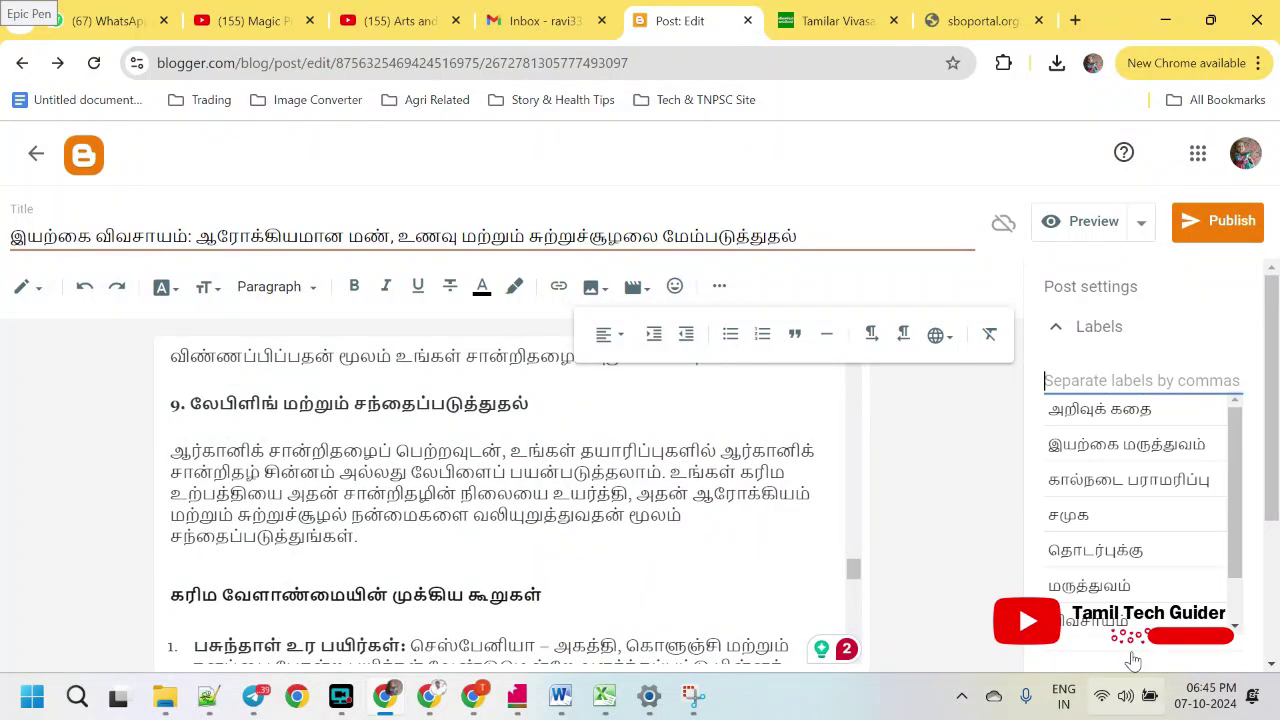
pyautogui.click(838, 21)
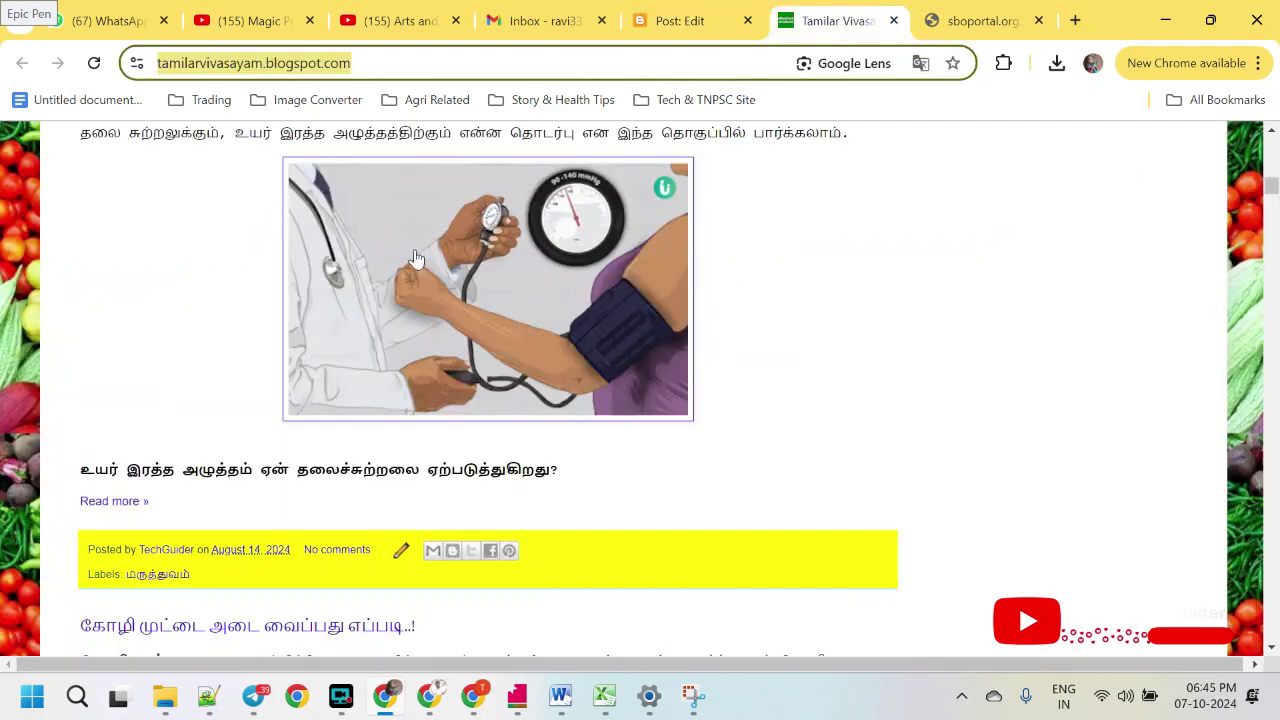
pyautogui.scroll(10, 274, 220)
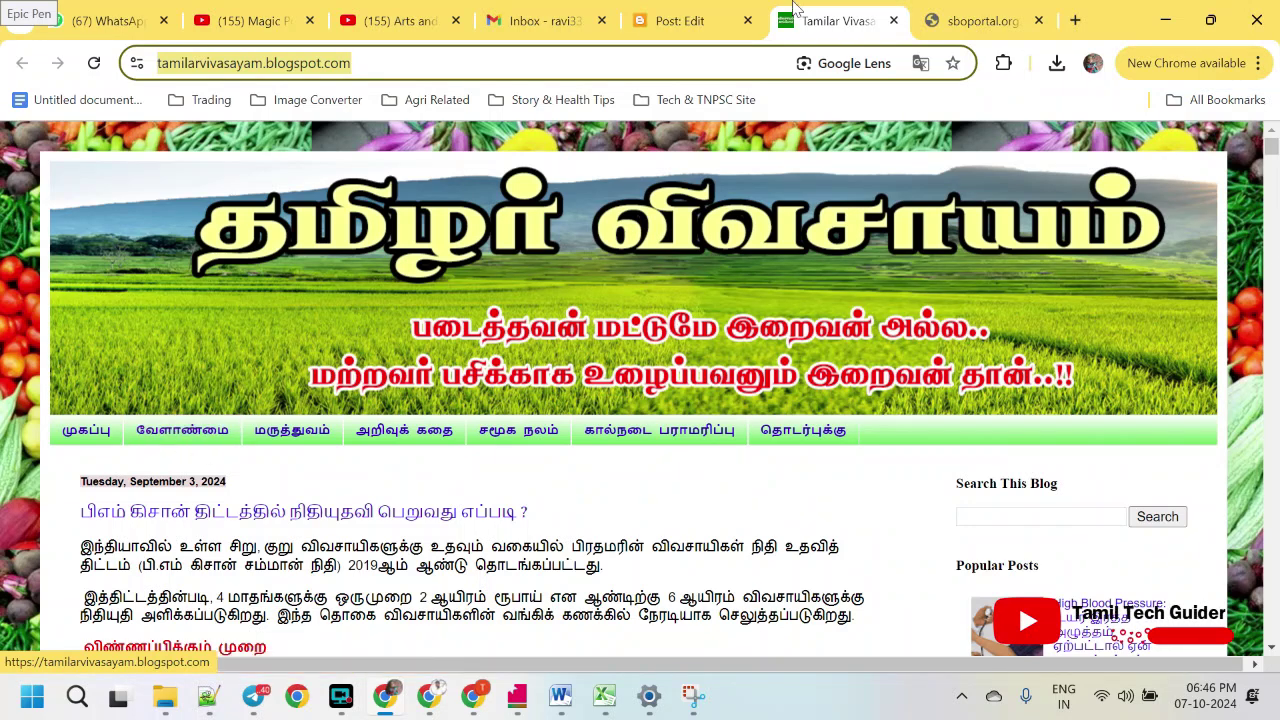
pyautogui.click(673, 22)
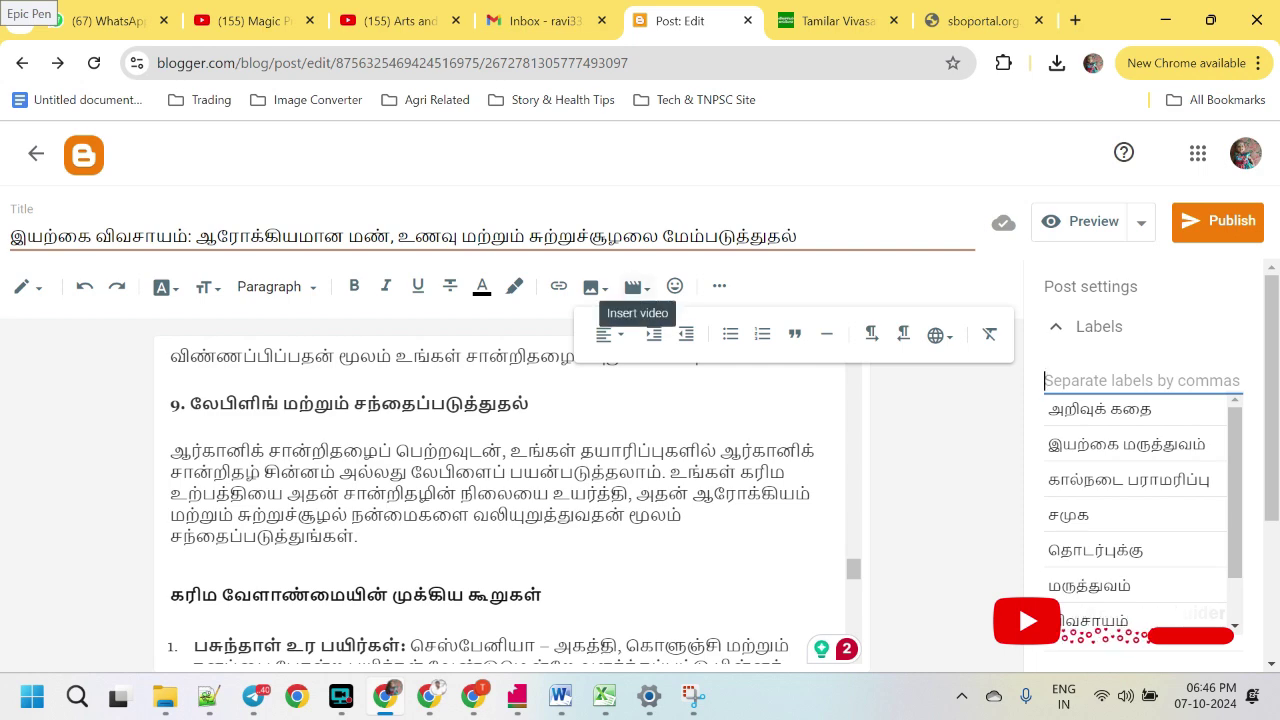
# Examine the வேளாண்மை category on the live blog and its September 3, 2024 post, comparing with the label suggestions in the editor
pyautogui.click(840, 20)
pyautogui.scroll(-1, 228, 400)
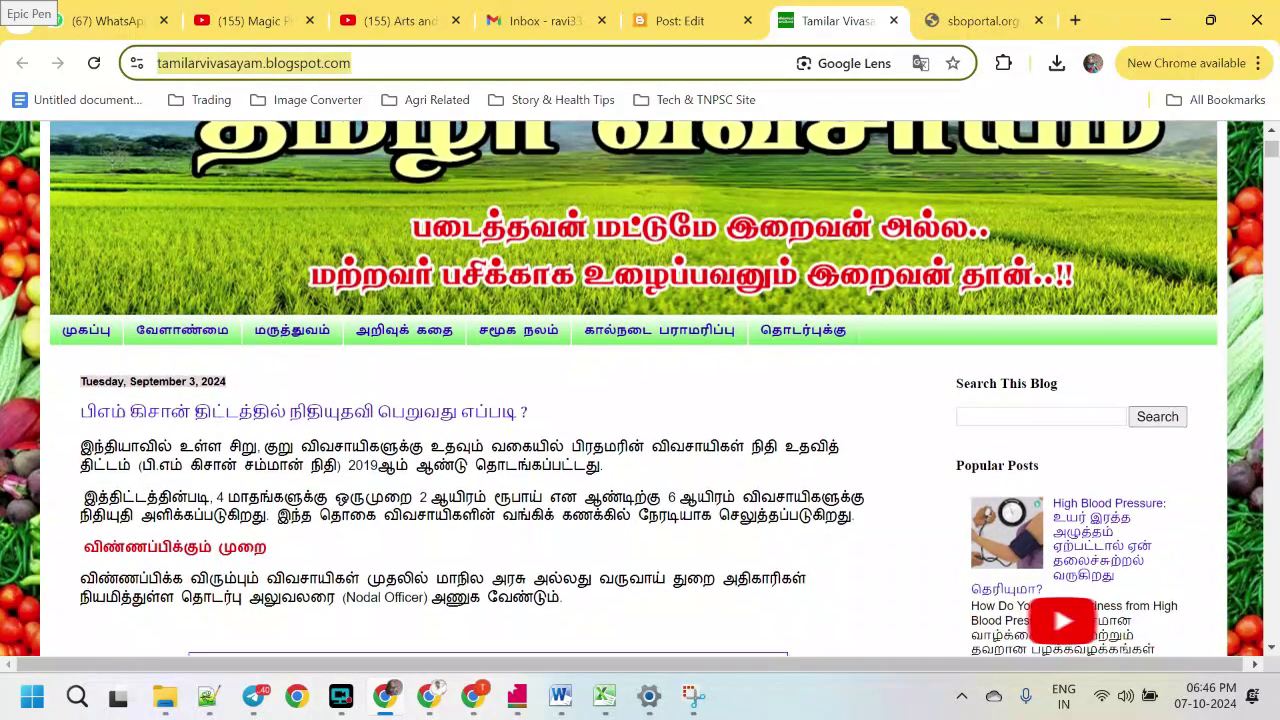
pyautogui.click(182, 332)
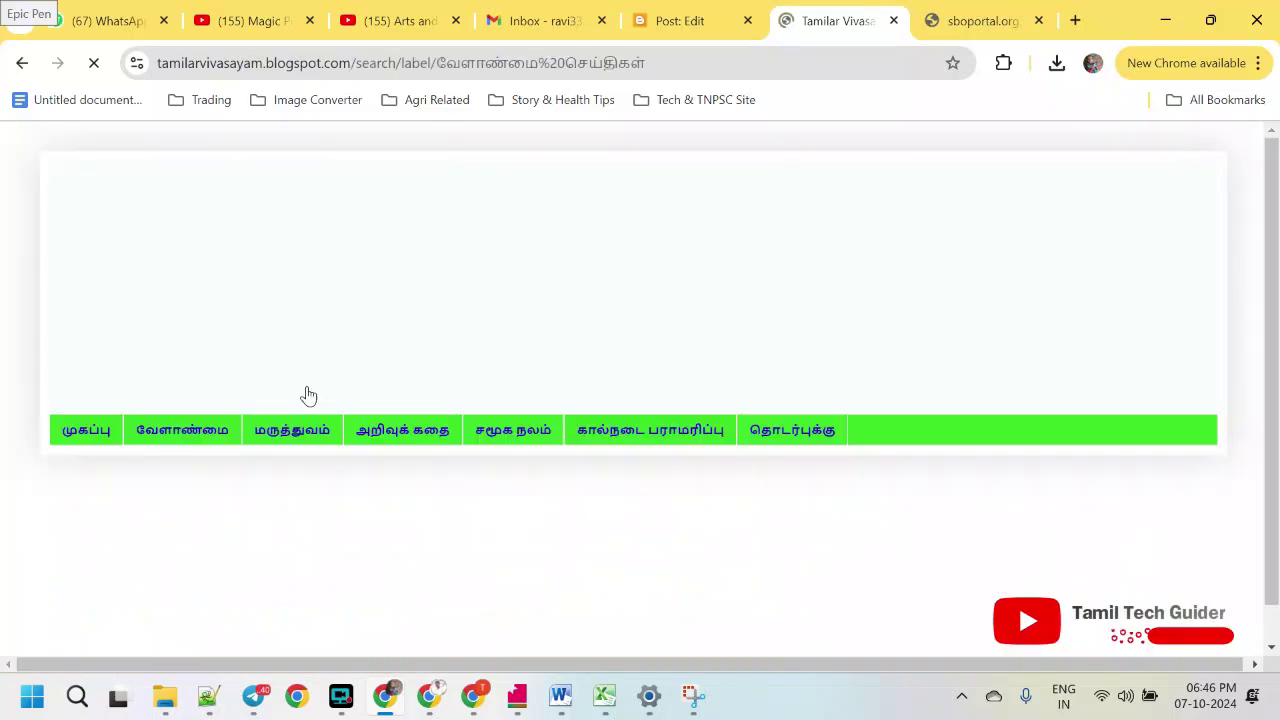
pyautogui.scroll(-10, 306, 420)
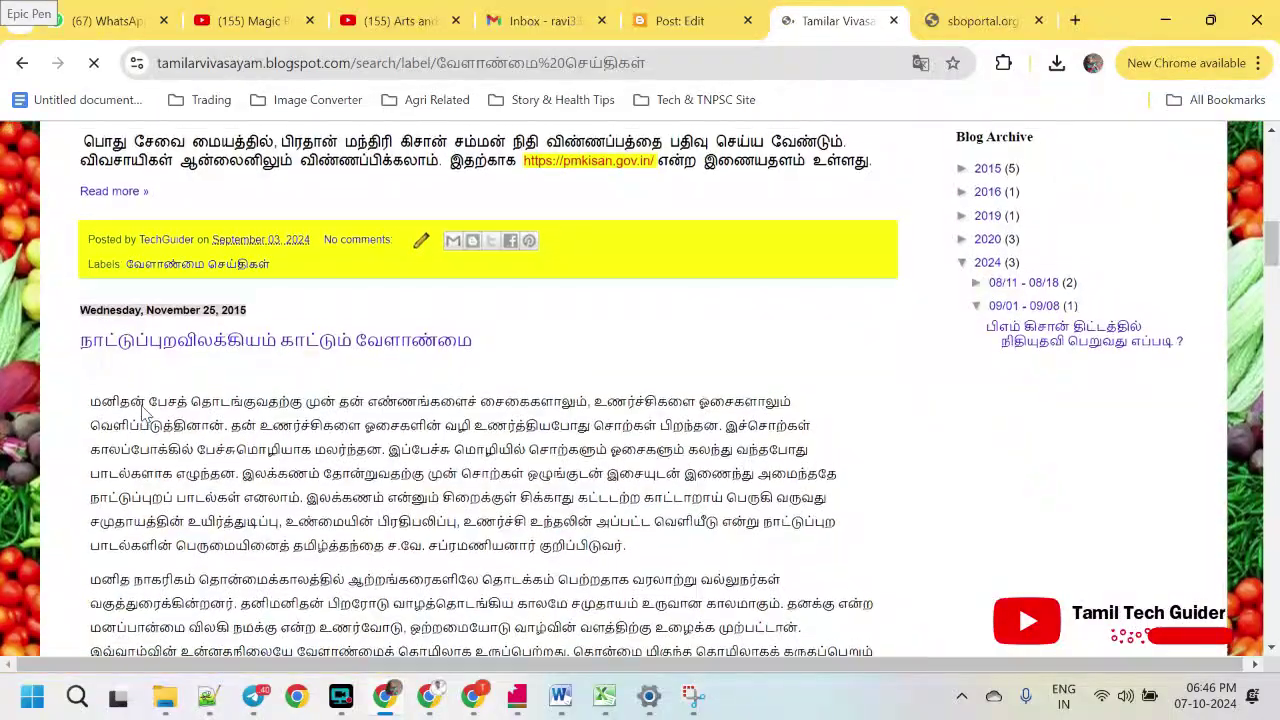
pyautogui.scroll(3, 185, 462)
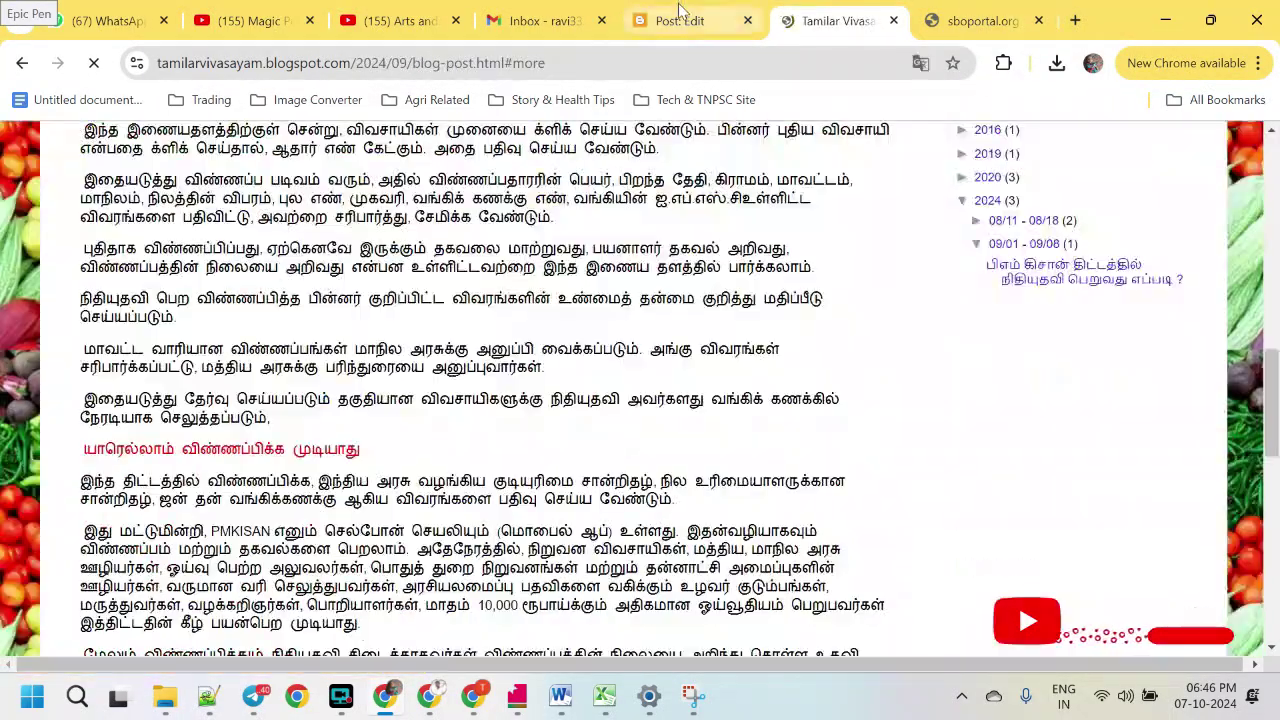
pyautogui.click(680, 20)
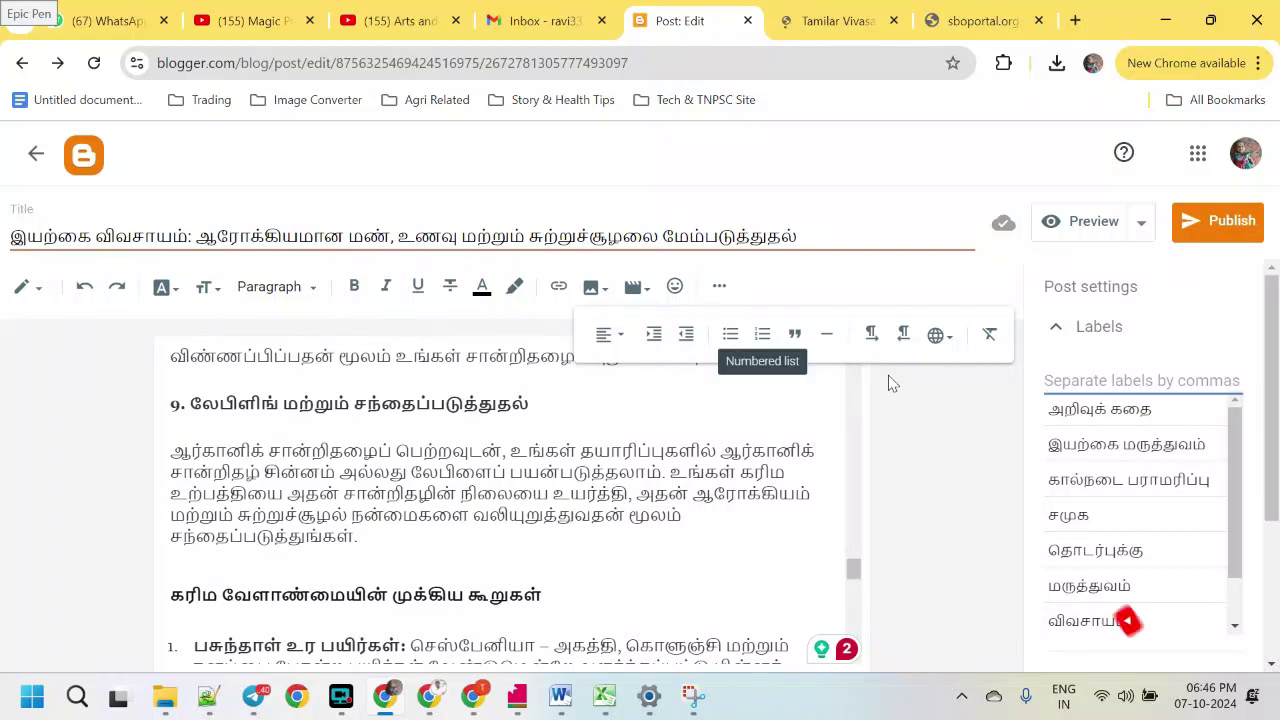
pyautogui.click(815, 20)
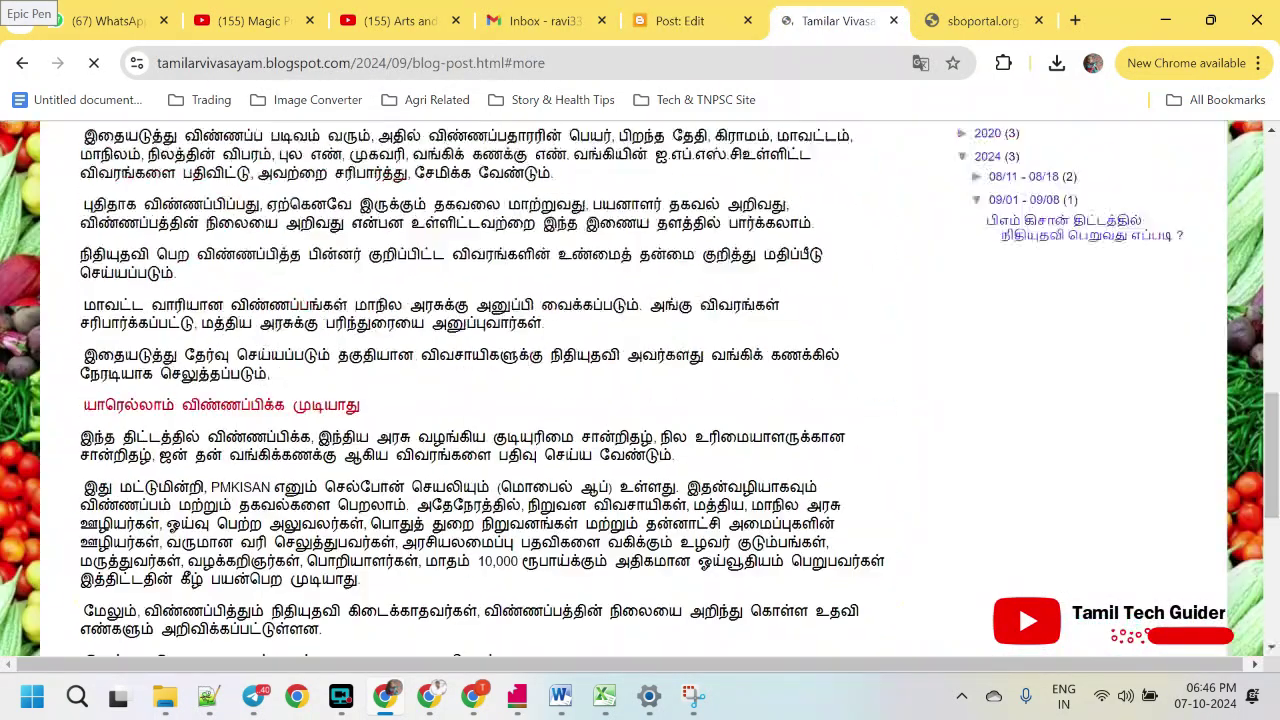
pyautogui.hotkey('ctrl', 'pageup')
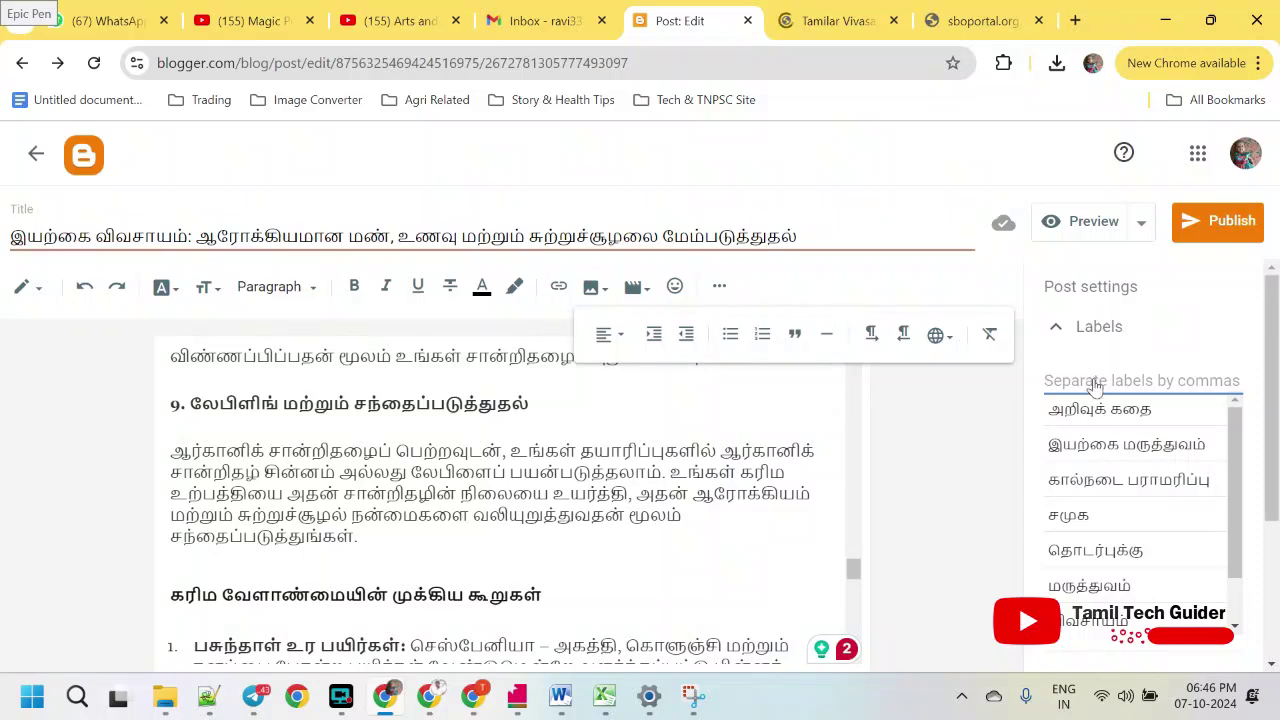
# Assign the label விவசாயம் to the organic farming post and publish it to the blog
pyautogui.click(1090, 621)
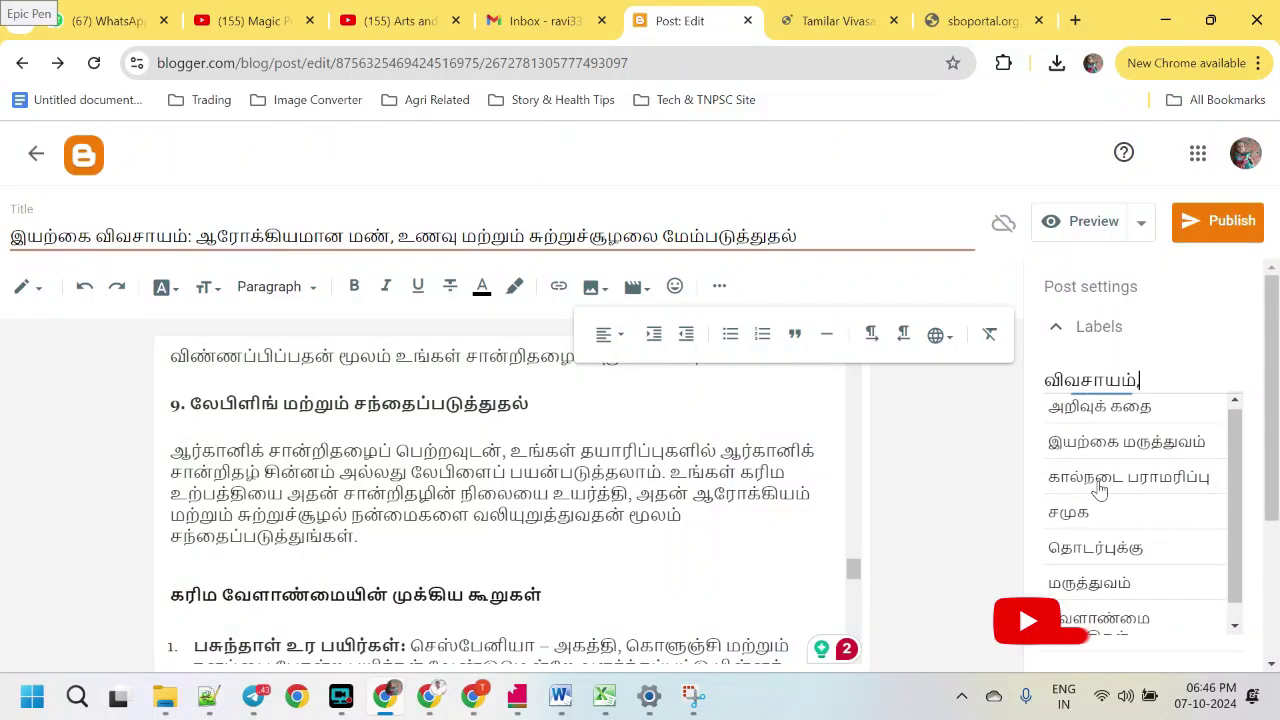
pyautogui.scroll(3, 945, 400)
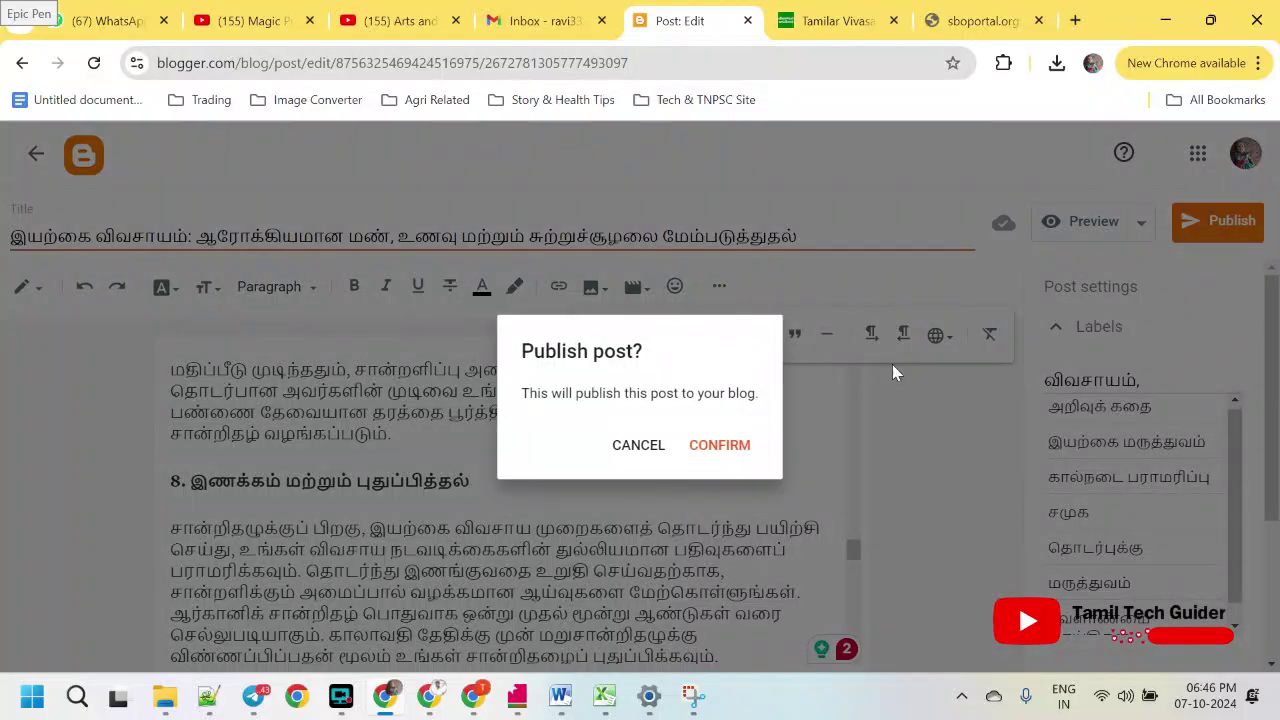
pyautogui.click(716, 446)
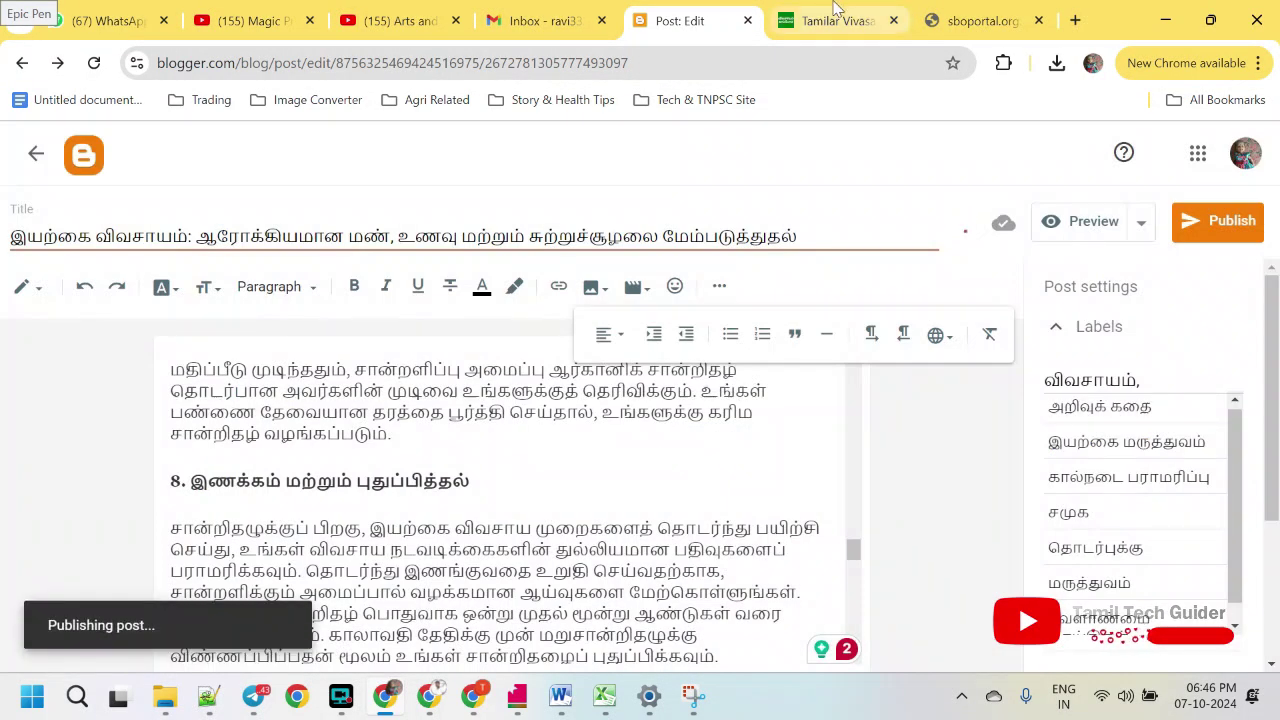
# Switch to the live blog and load its home page (முகப்பு) to check for the newly published post
pyautogui.click(835, 18)
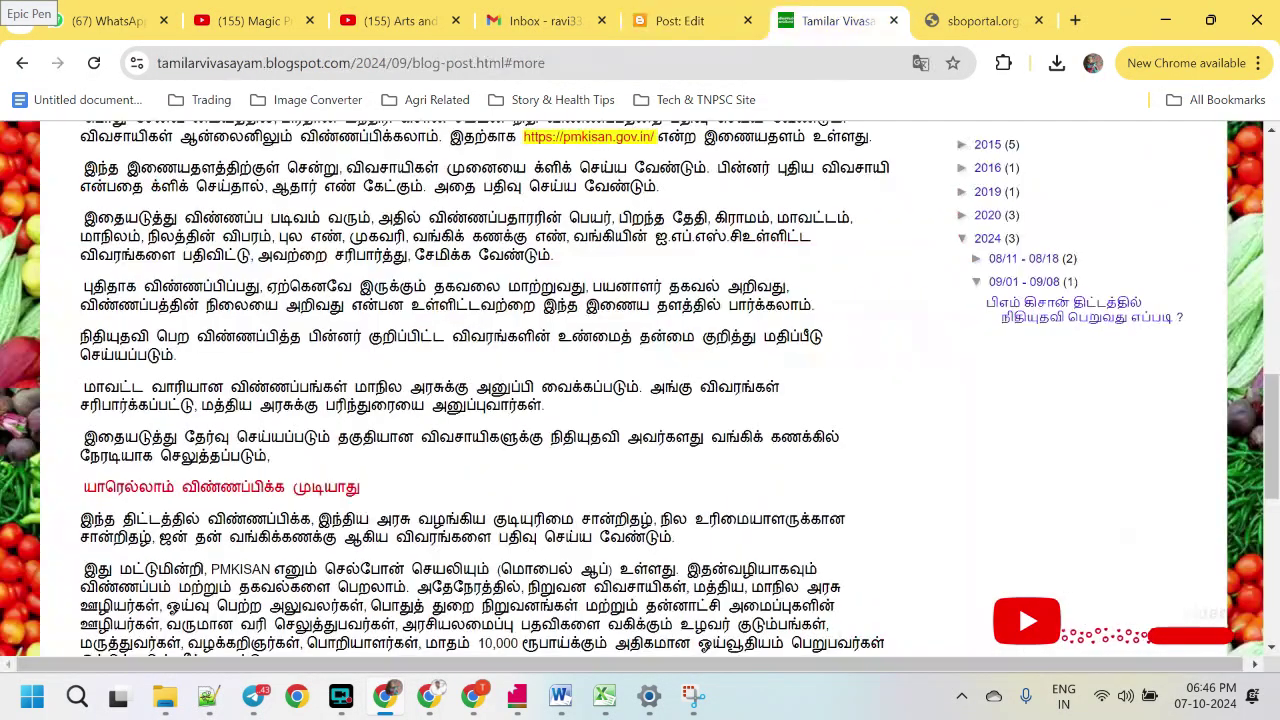
pyautogui.scroll(10, 126, 171)
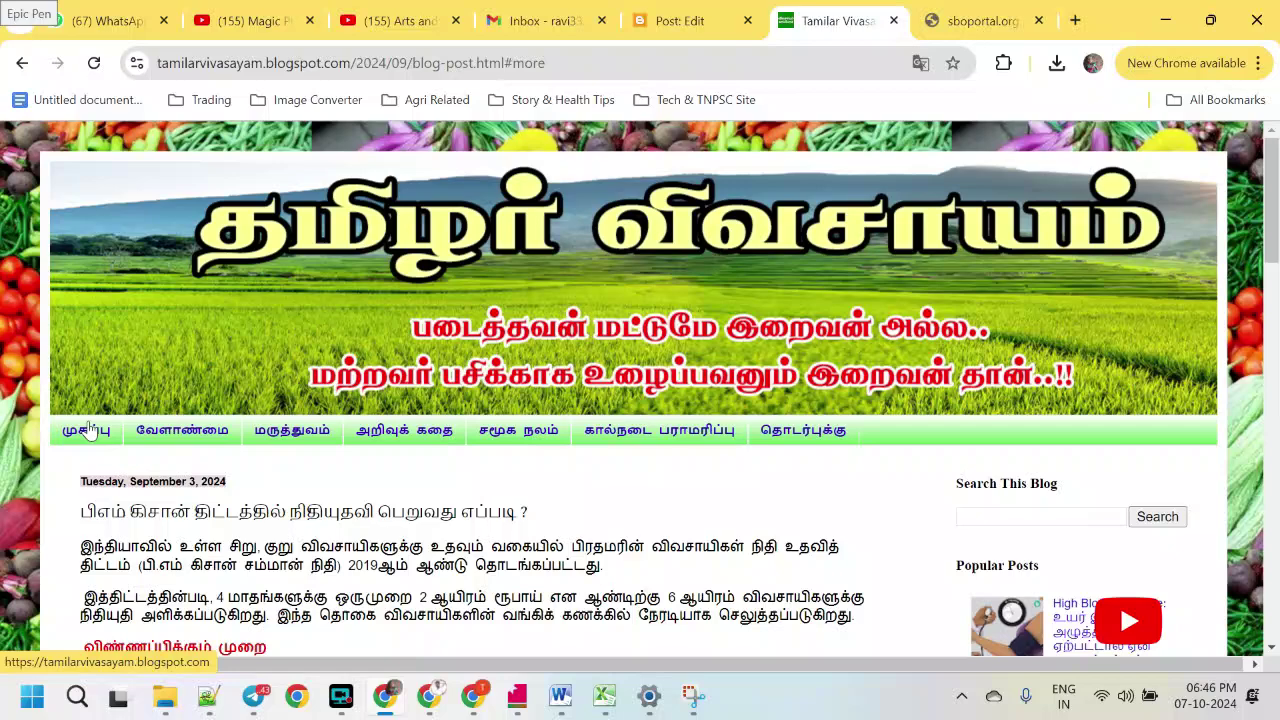
pyautogui.click(88, 430)
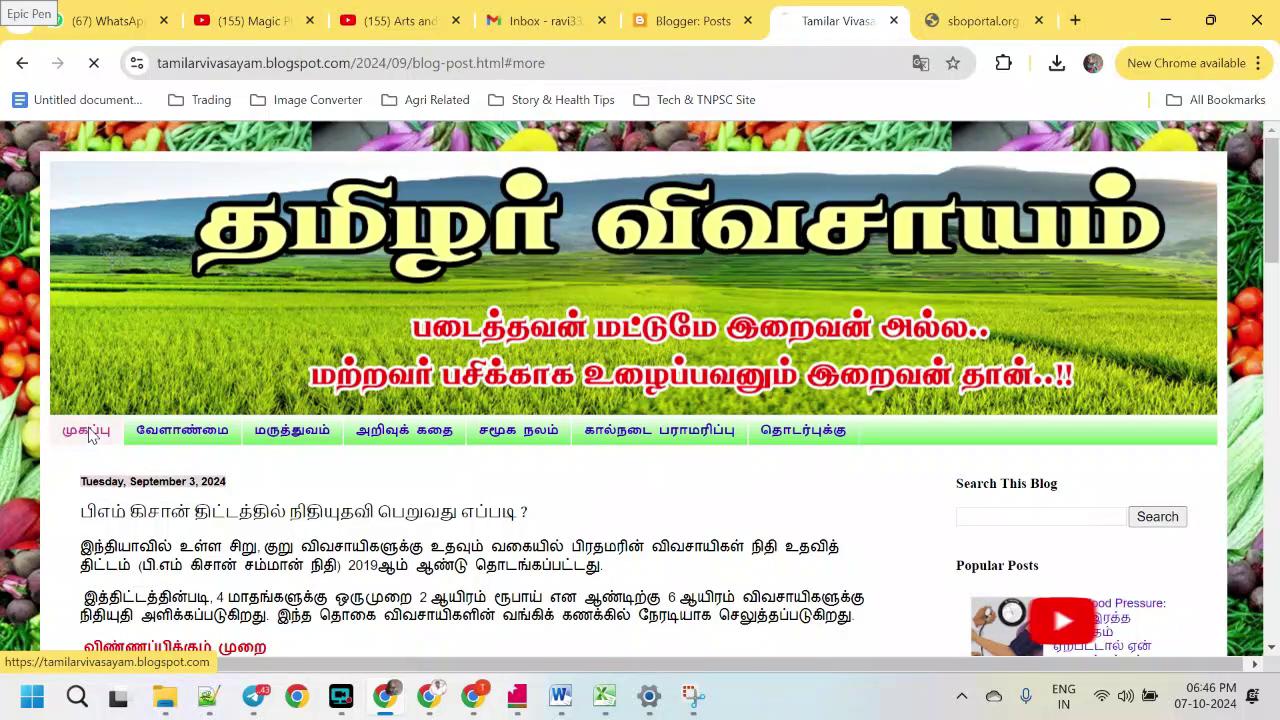
pyautogui.click(693, 20)
pyautogui.click(838, 10)
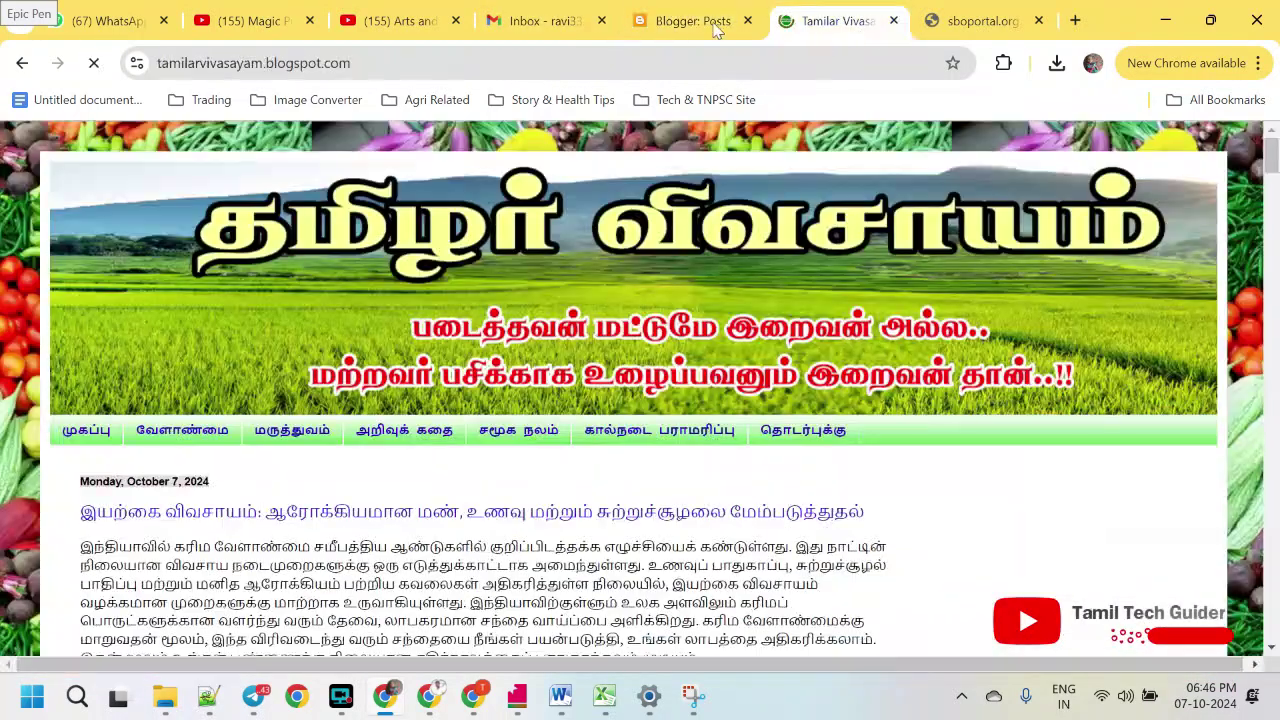
pyautogui.click(705, 20)
pyautogui.click(850, 14)
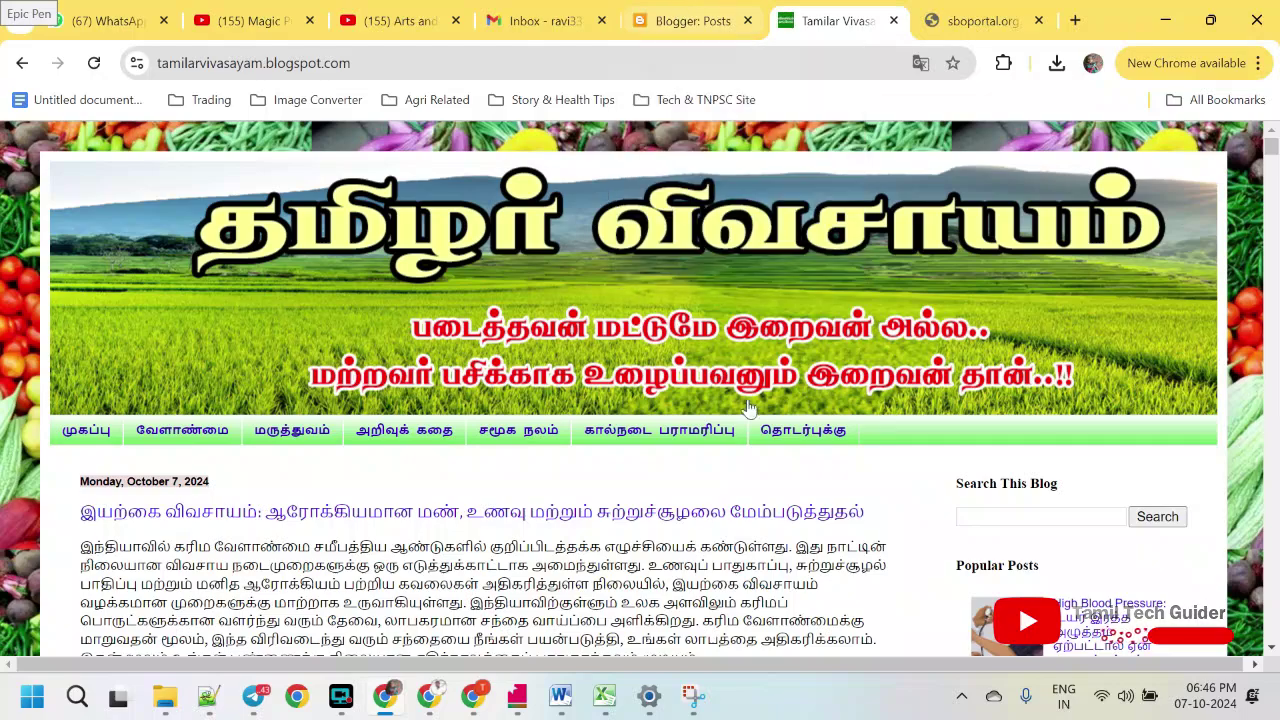
# Review the new post's home page excerpt, including its title, introduction, image, highlighted benefits heading and label
pyautogui.scroll(-4, 743, 414)
pyautogui.scroll(2, 70, 318)
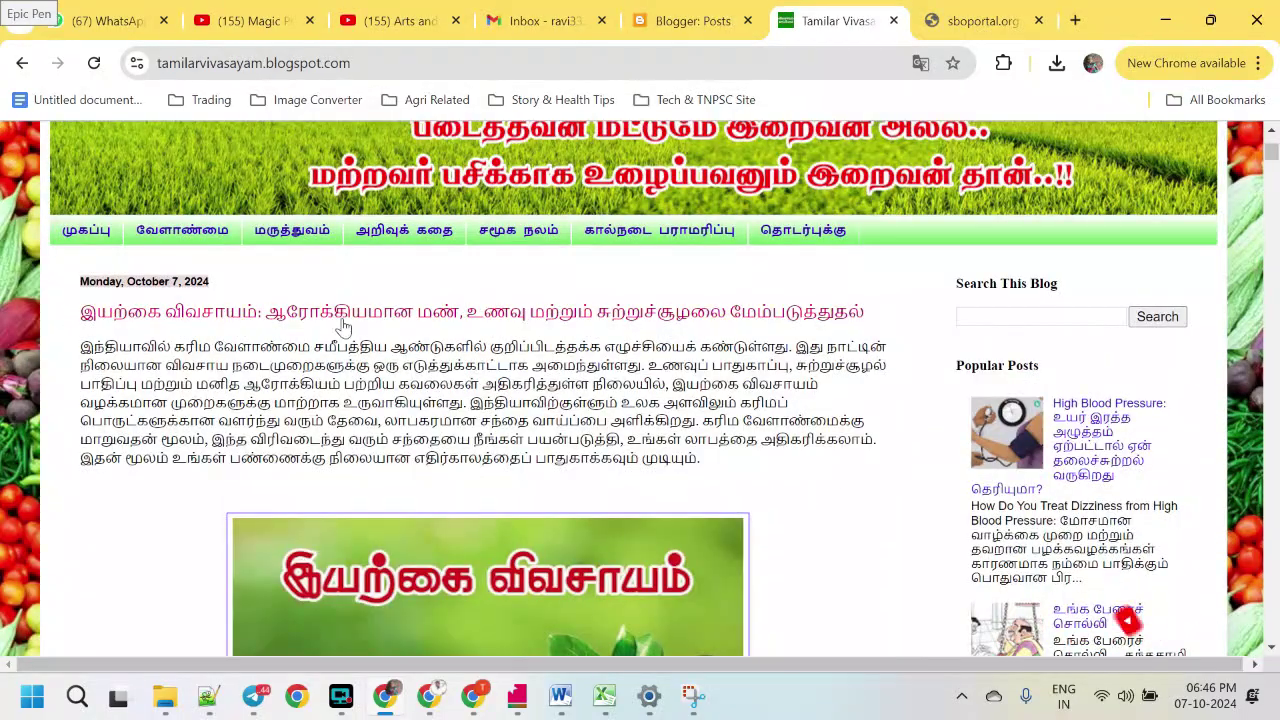
pyautogui.scroll(-2, 707, 245)
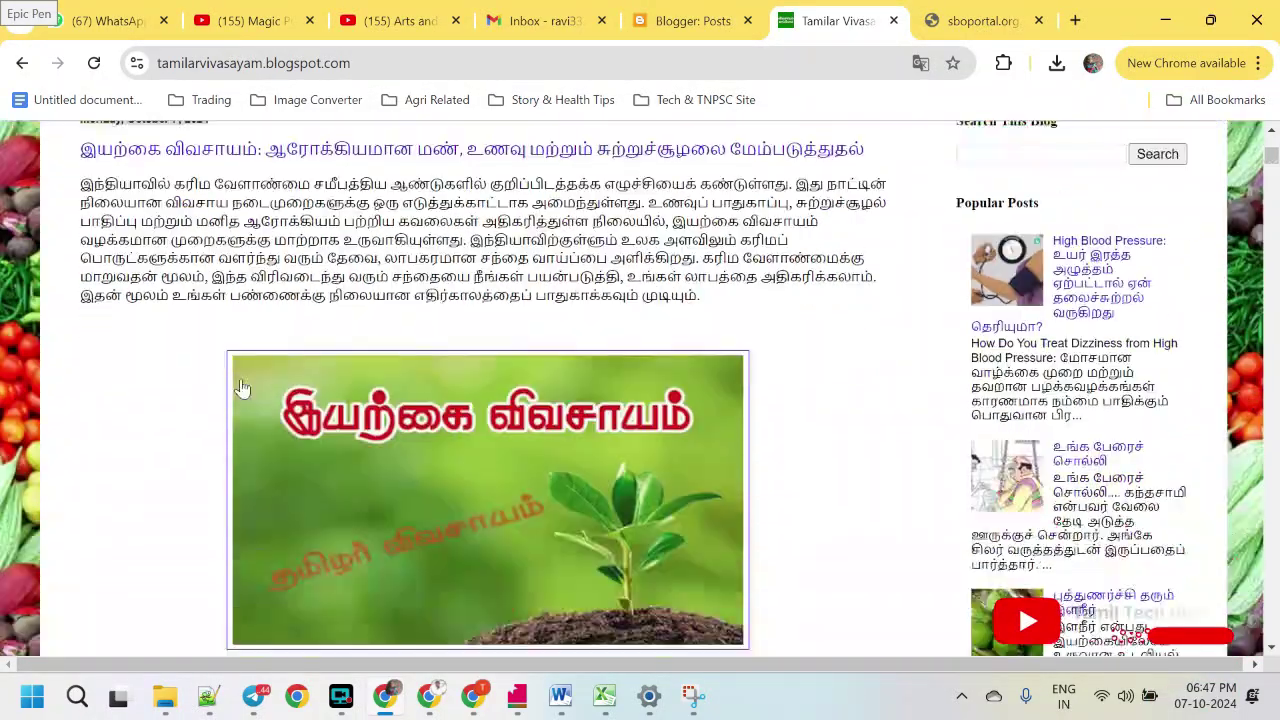
pyautogui.moveTo(707, 242); pyautogui.dragTo(503, 221)
pyautogui.scroll(-3, 460, 290)
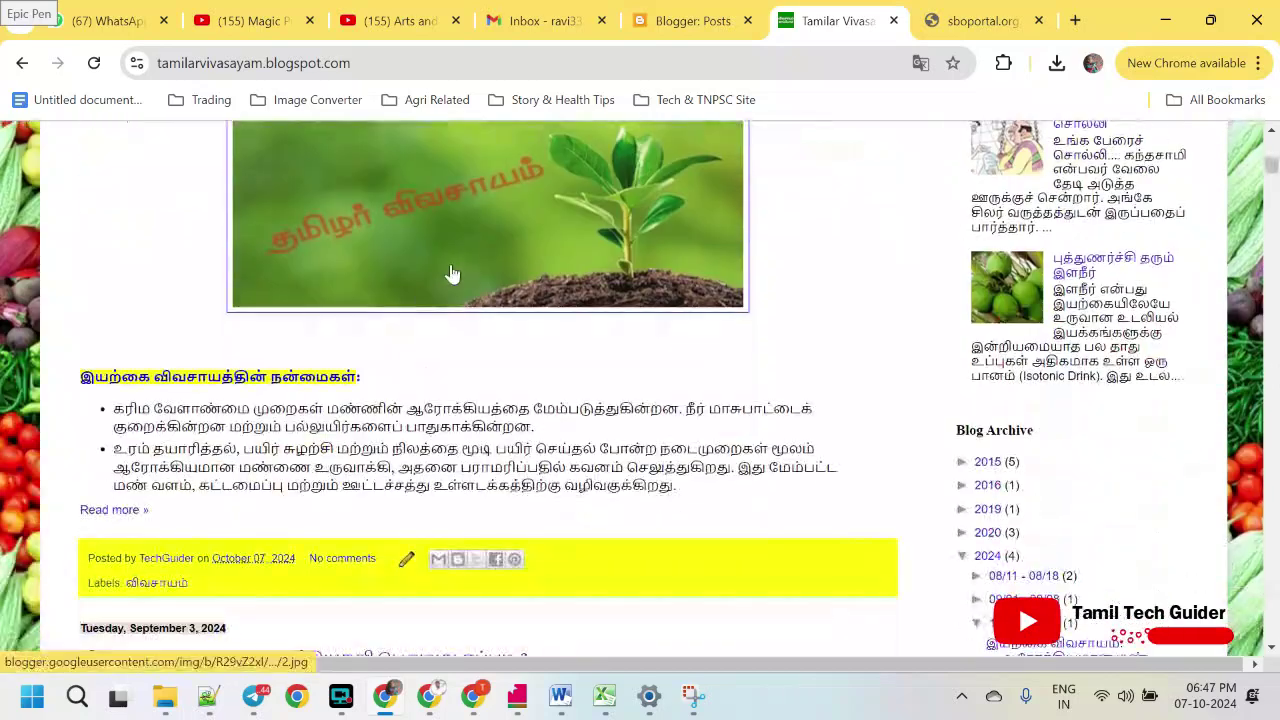
pyautogui.scroll(-1, 88, 393)
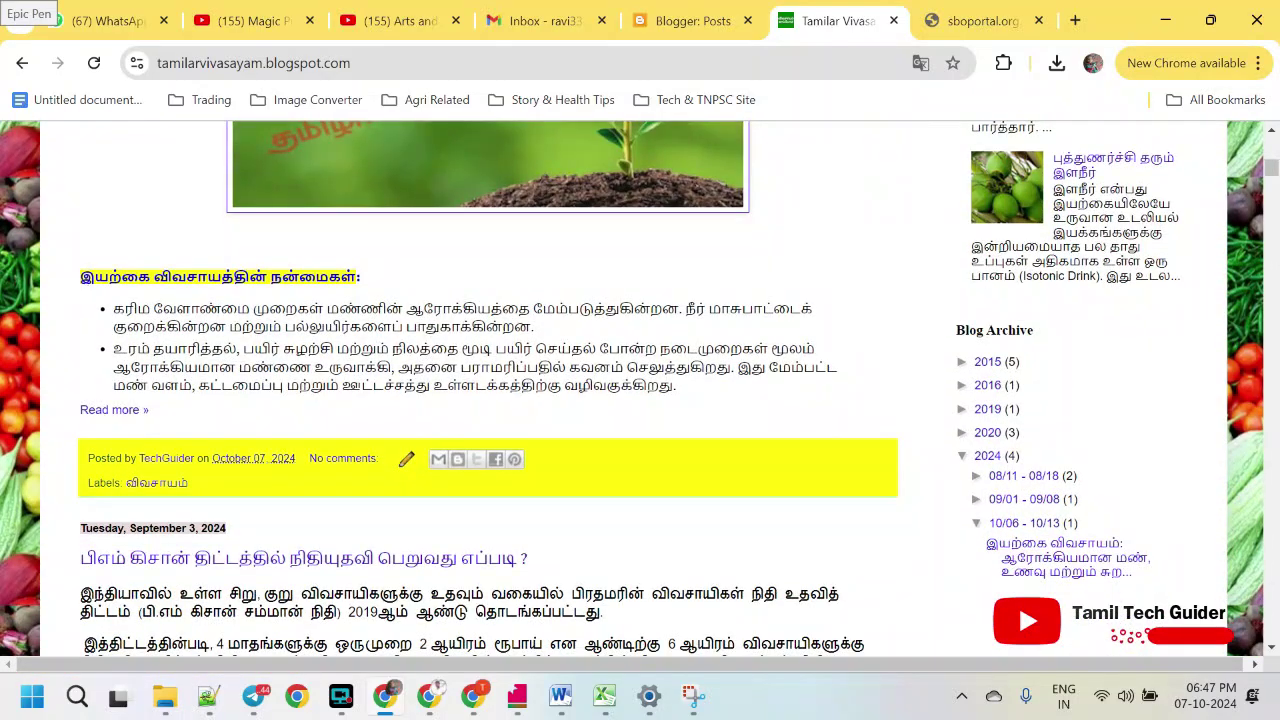
pyautogui.moveTo(80, 277); pyautogui.dragTo(386, 280)
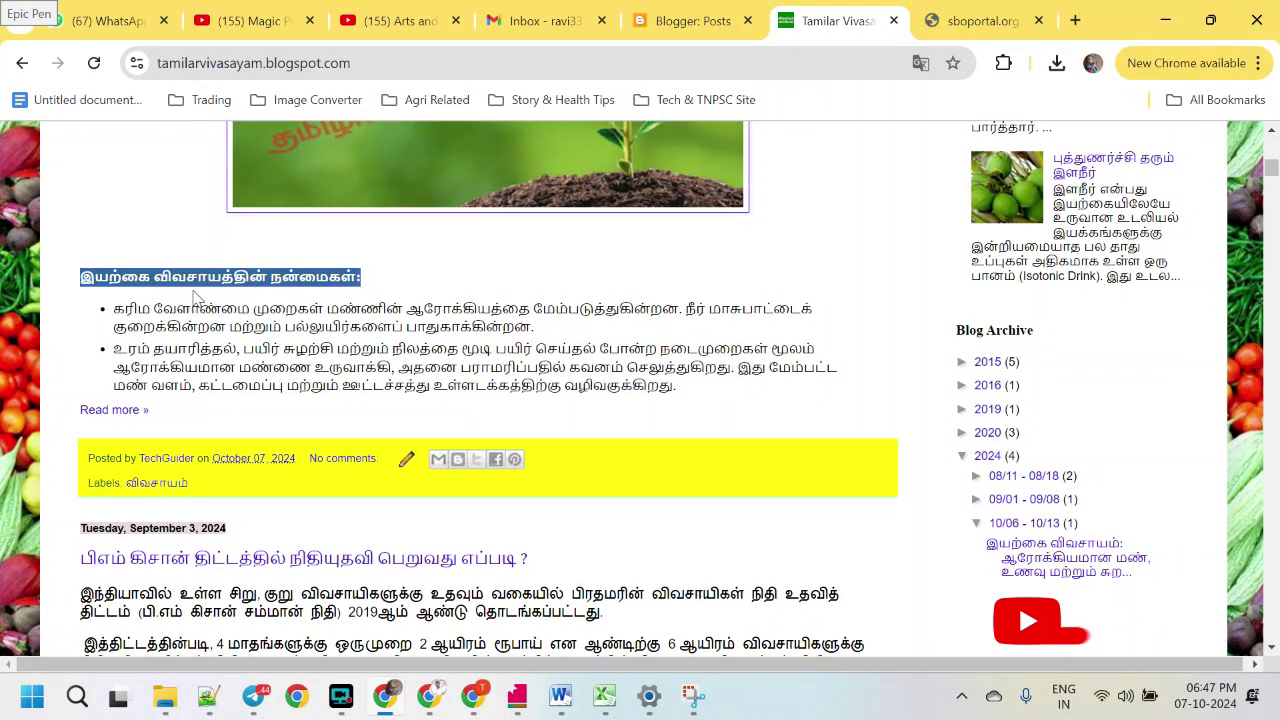
pyautogui.click(492, 283)
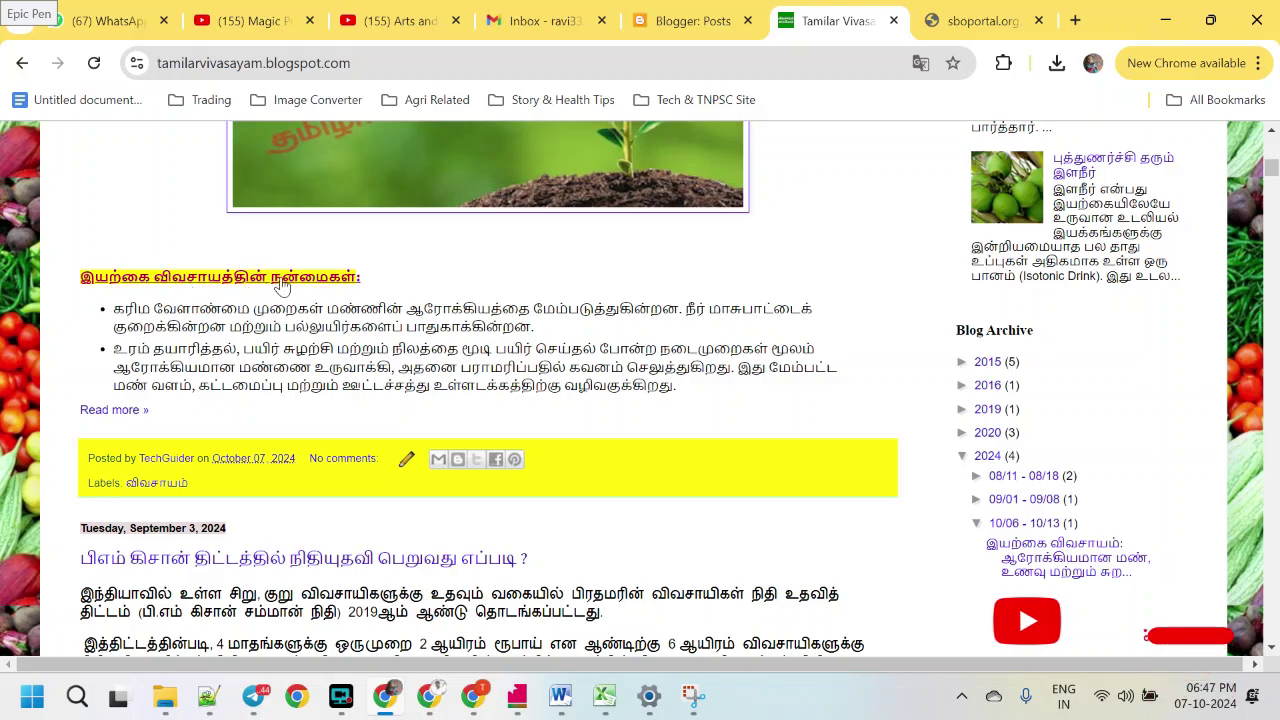
# Open the full organic farming post through Read more and examine it down to the highlighted sponsor lines
pyautogui.click(104, 411)
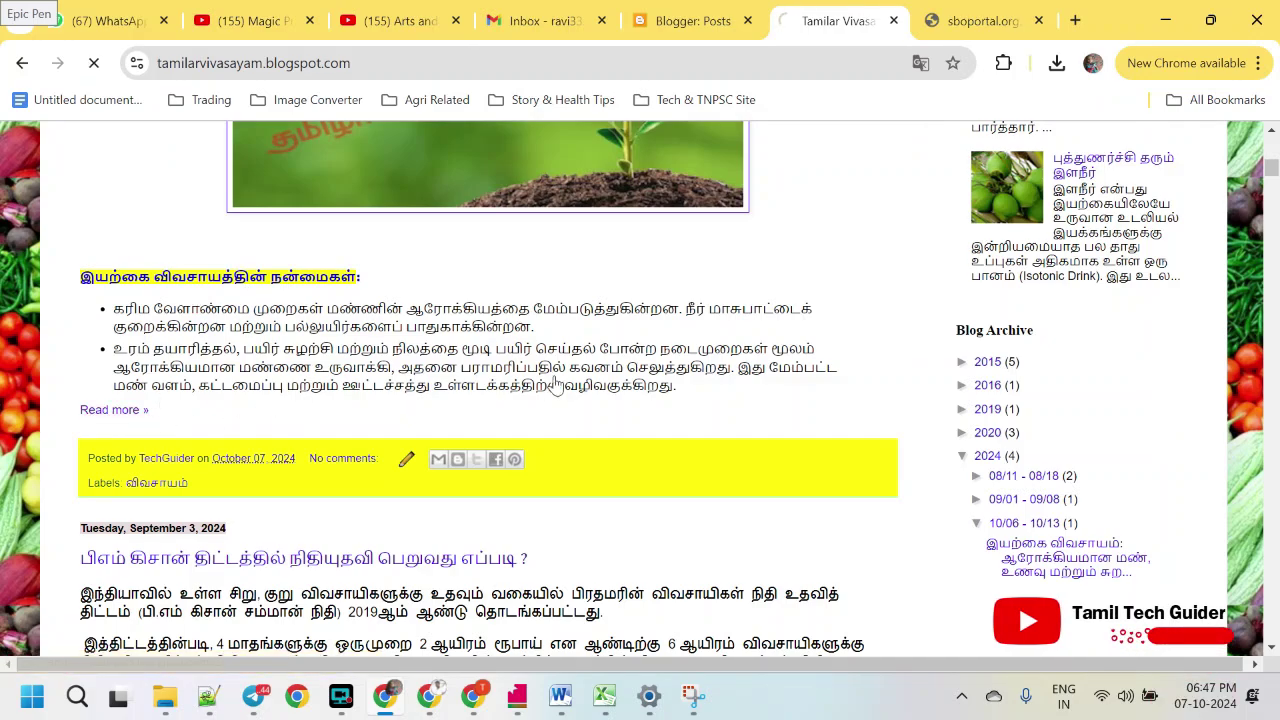
pyautogui.scroll(-15, 643, 360)
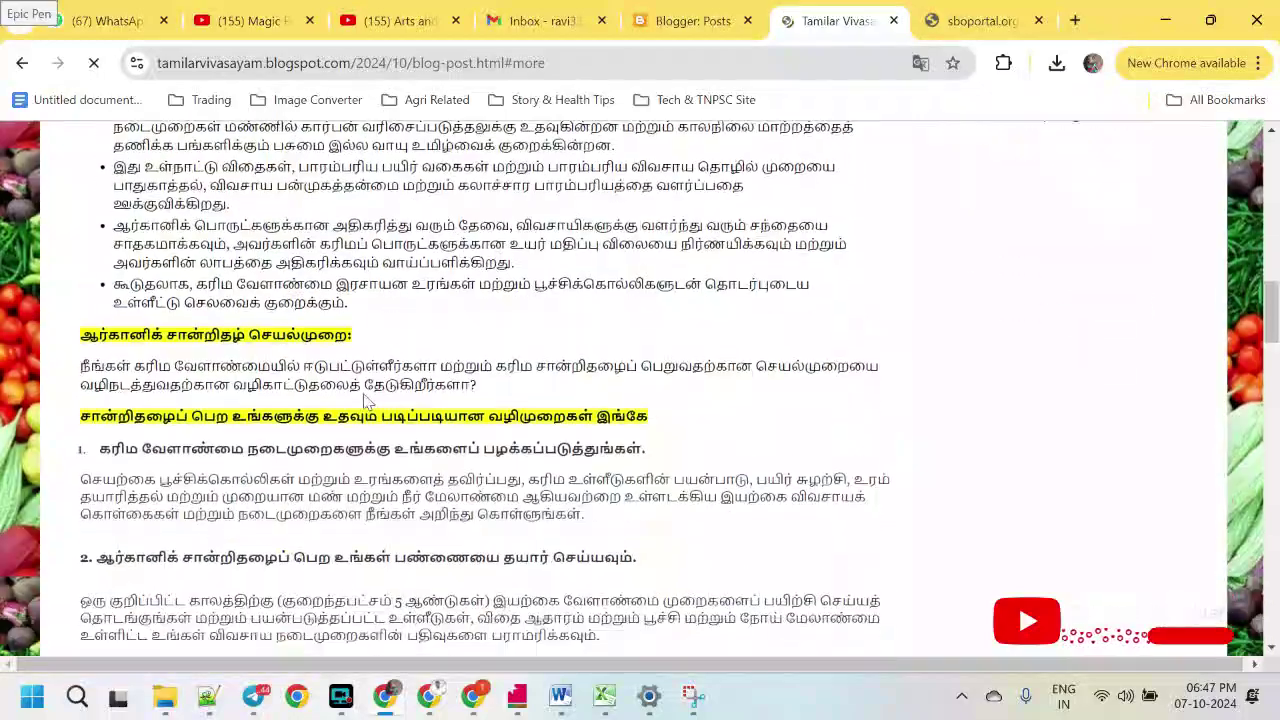
pyautogui.scroll(-20, 310, 398)
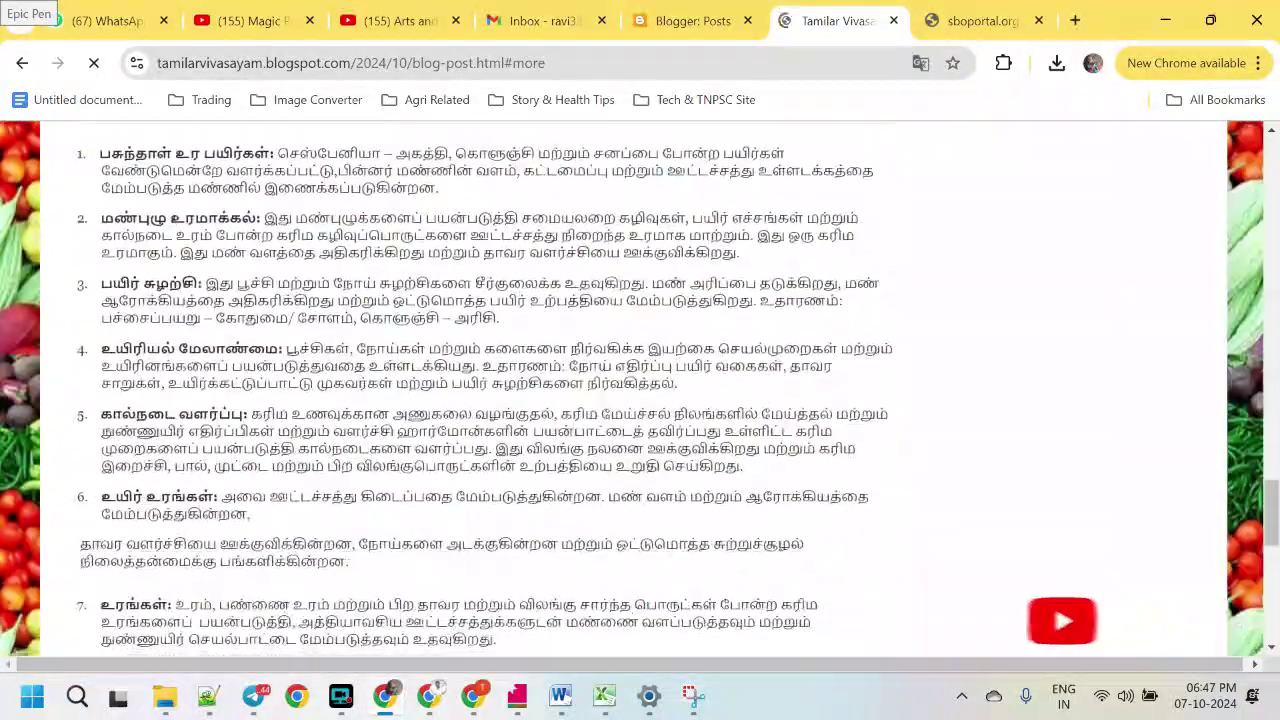
pyautogui.scroll(1, 380, 393)
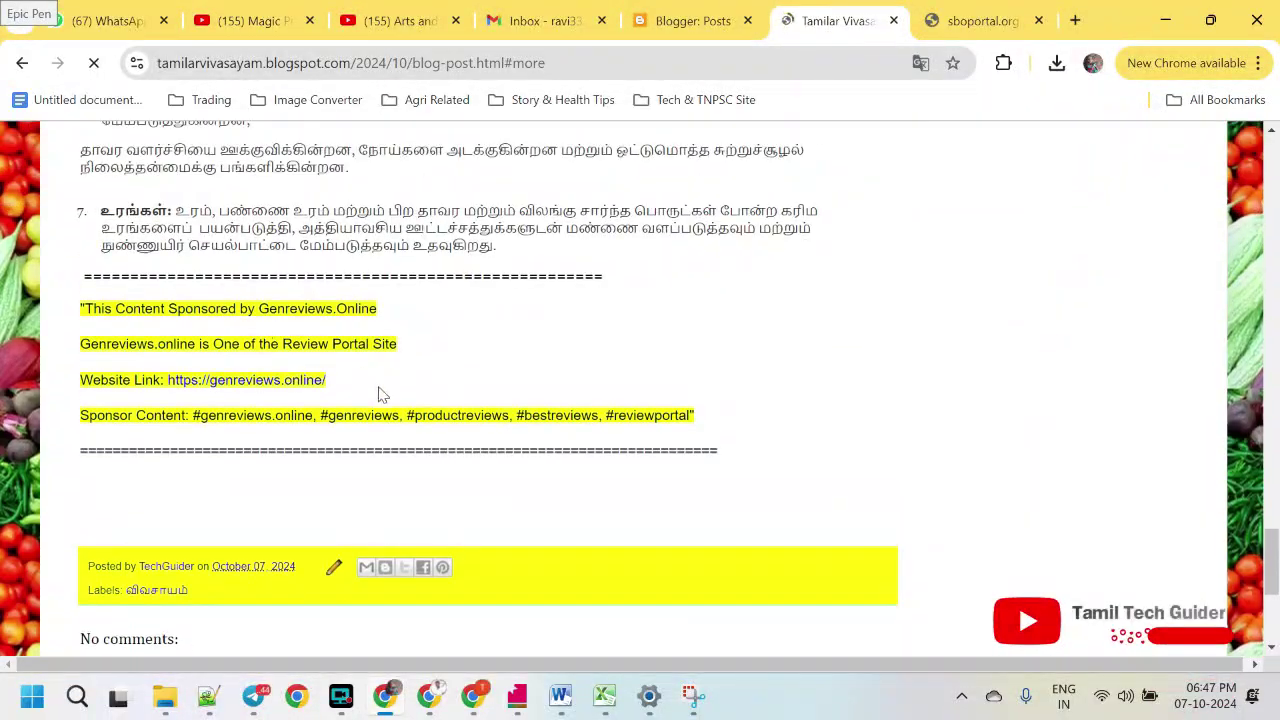
pyautogui.moveTo(80, 308); pyautogui.dragTo(742, 412)
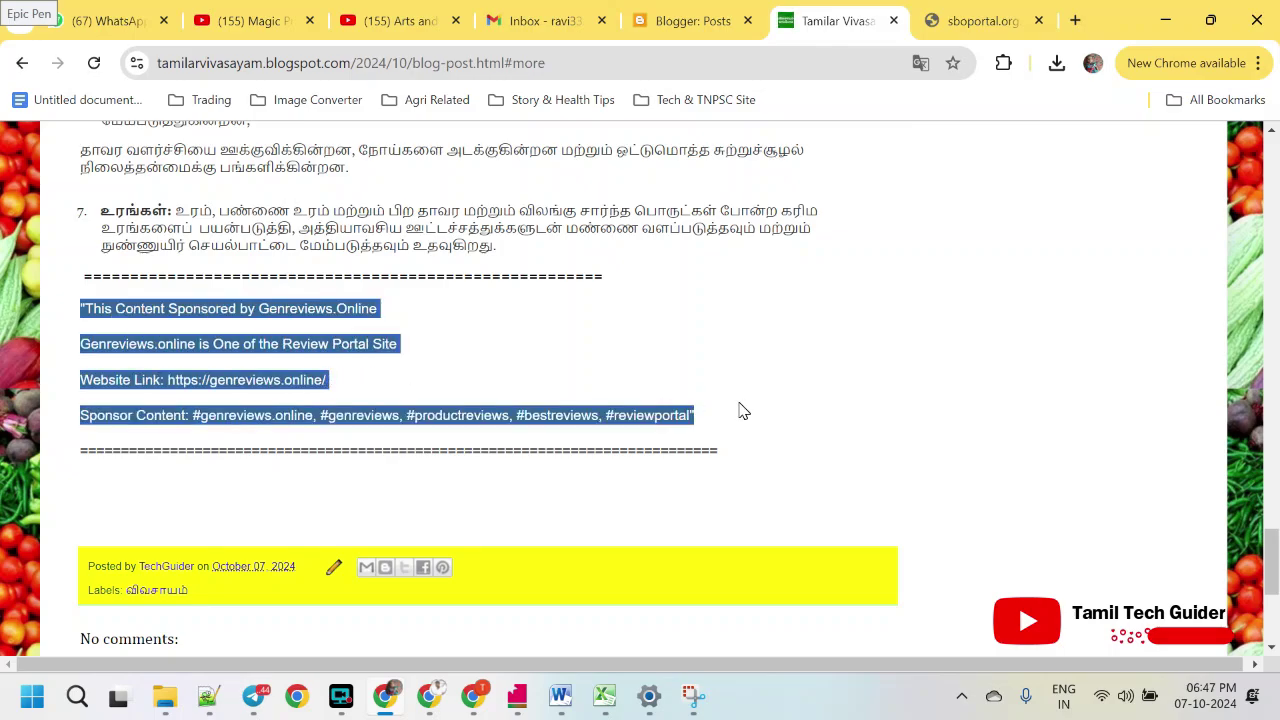
pyautogui.scroll(20, 910, 397)
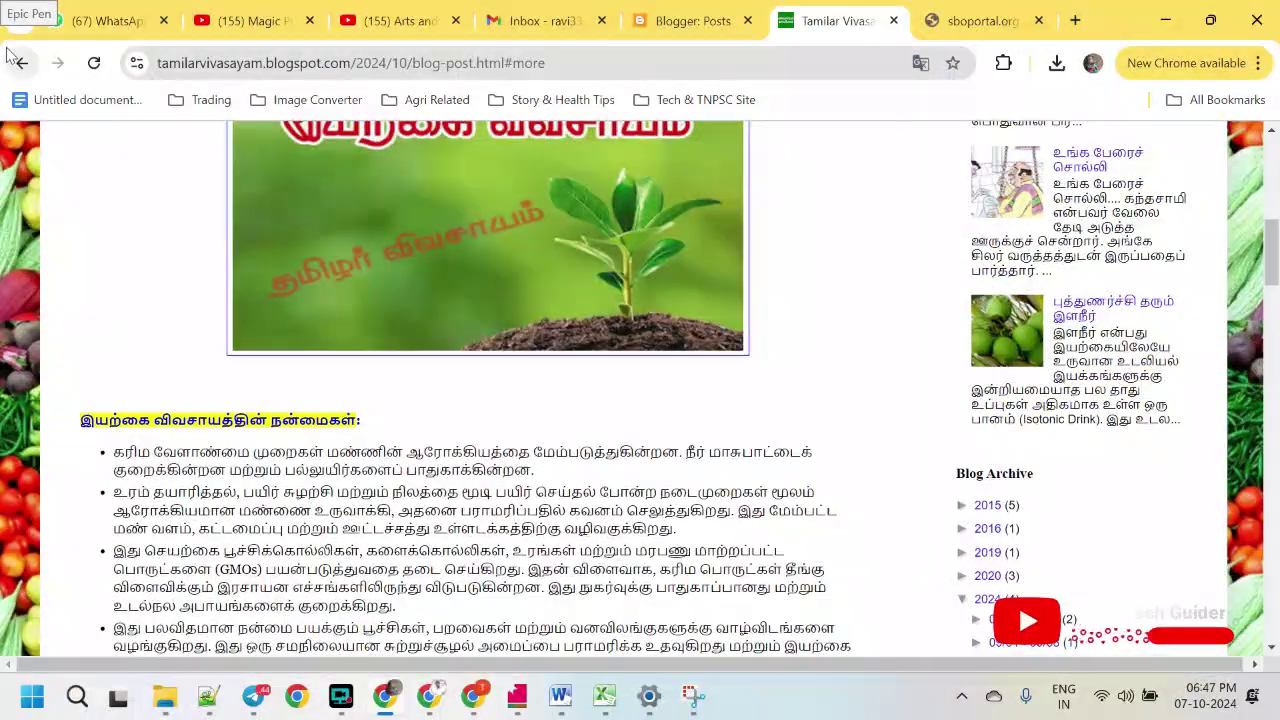
# Return to the blog's home page and view the beginning of the organic farming post
pyautogui.click(20, 62)
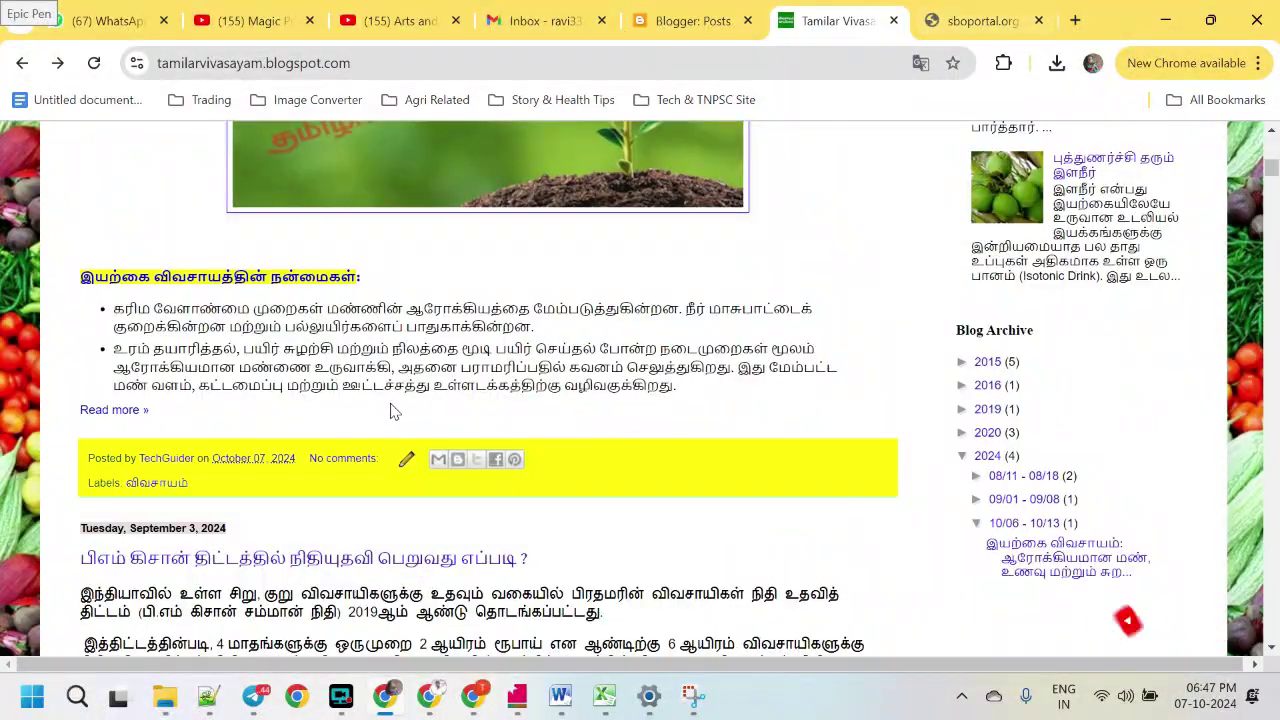
pyautogui.scroll(2, 390, 415)
pyautogui.scroll(4, 390, 415)
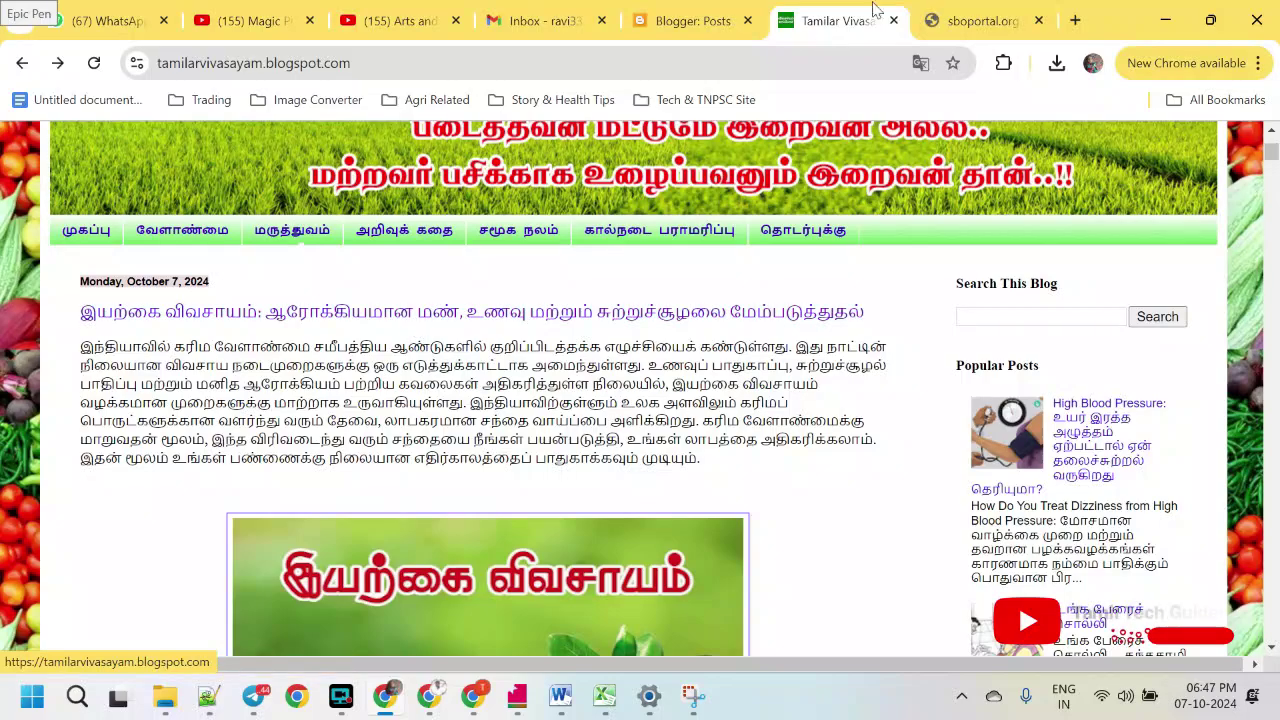
# Switch to the SBO Portal content writer page and view the fields of its post submission form
pyautogui.click(987, 32)
pyautogui.click(650, 550)
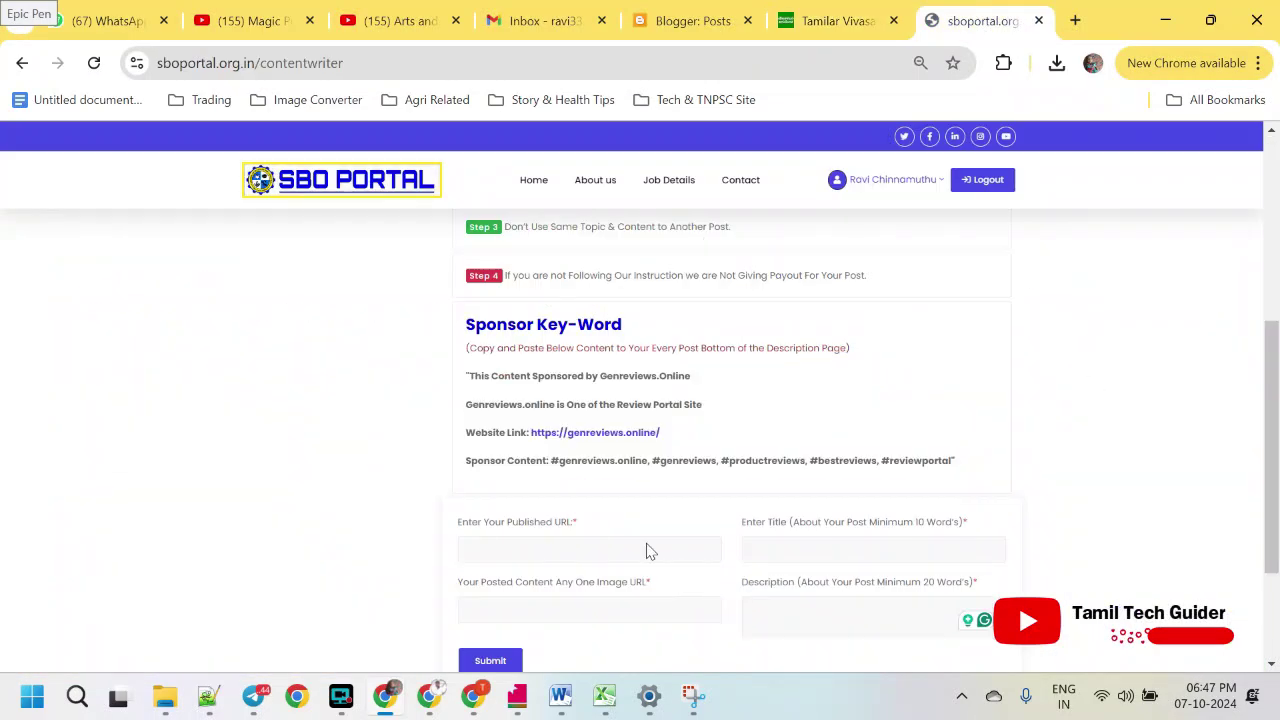
pyautogui.scroll(-1, 650, 550)
# On the live blog's home page, open the organic farming post from its title and copy the post's URL
pyautogui.click(838, 20)
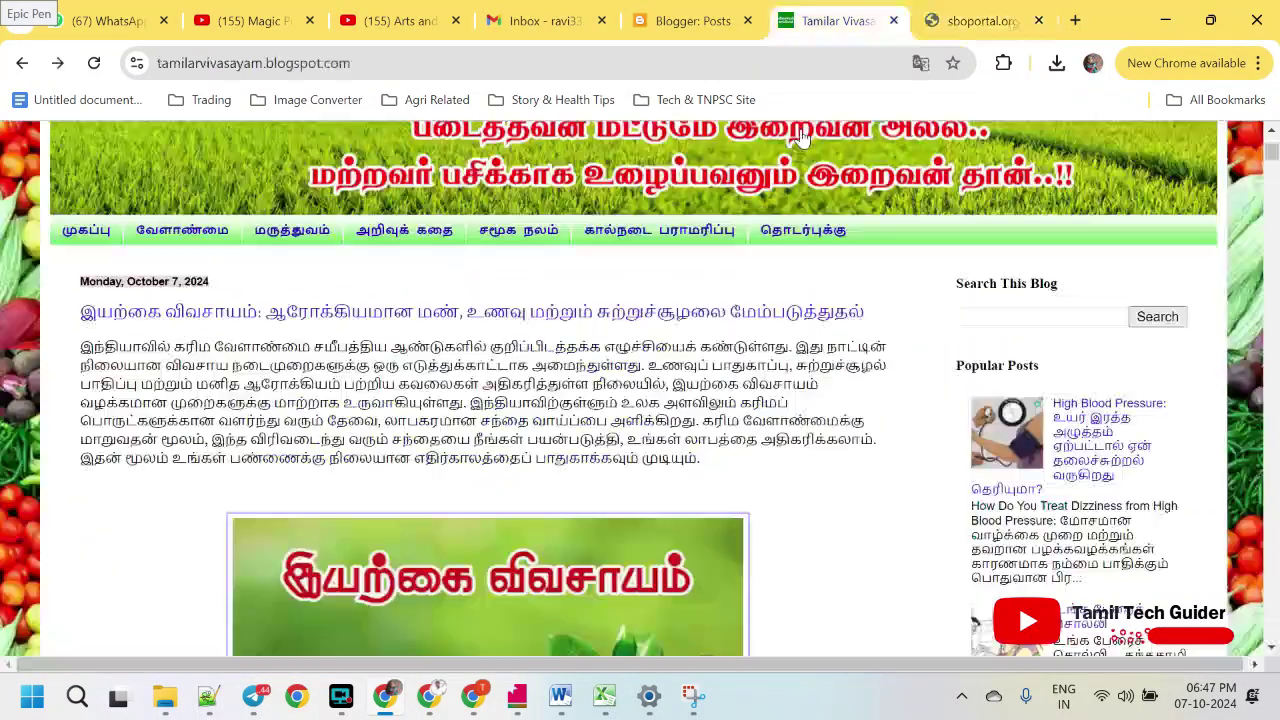
pyautogui.scroll(1, 640, 400)
pyautogui.scroll(-1, 640, 400)
pyautogui.scroll(1, 352, 262)
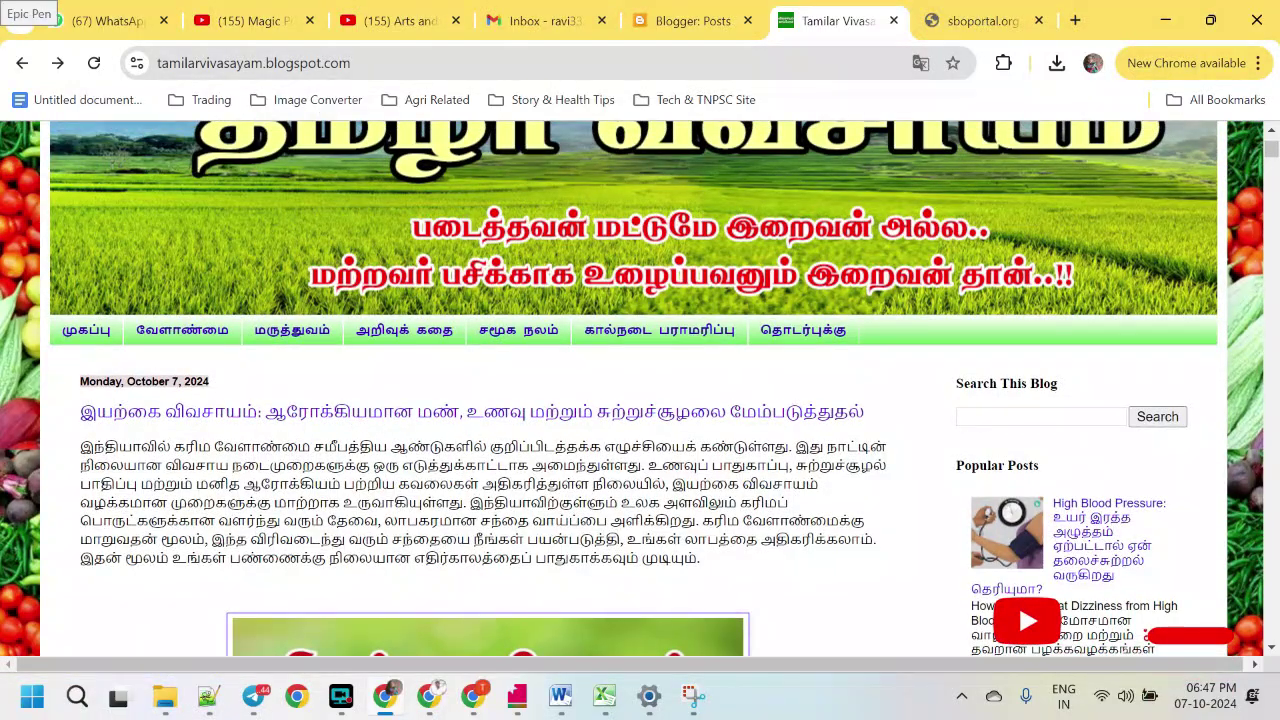
pyautogui.scroll(-1, 323, 337)
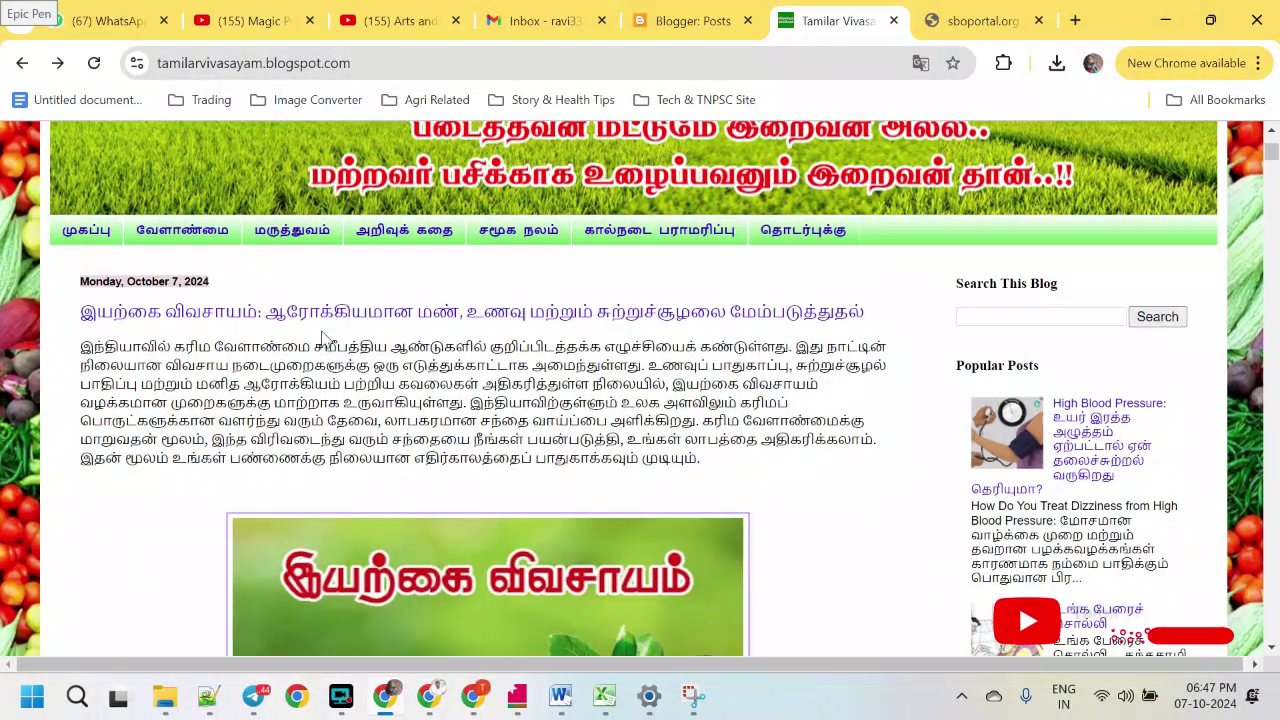
pyautogui.click(400, 315)
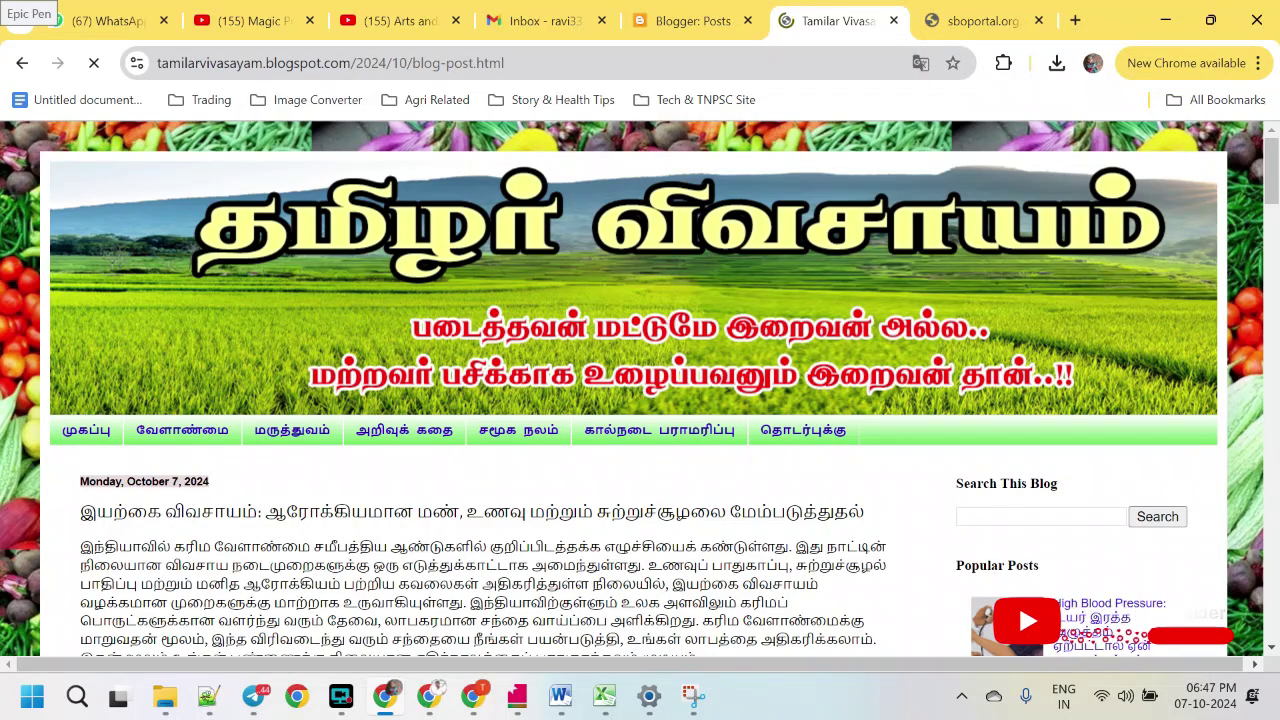
pyautogui.click(330, 62)
pyautogui.hotkey('ctrl', 'c')
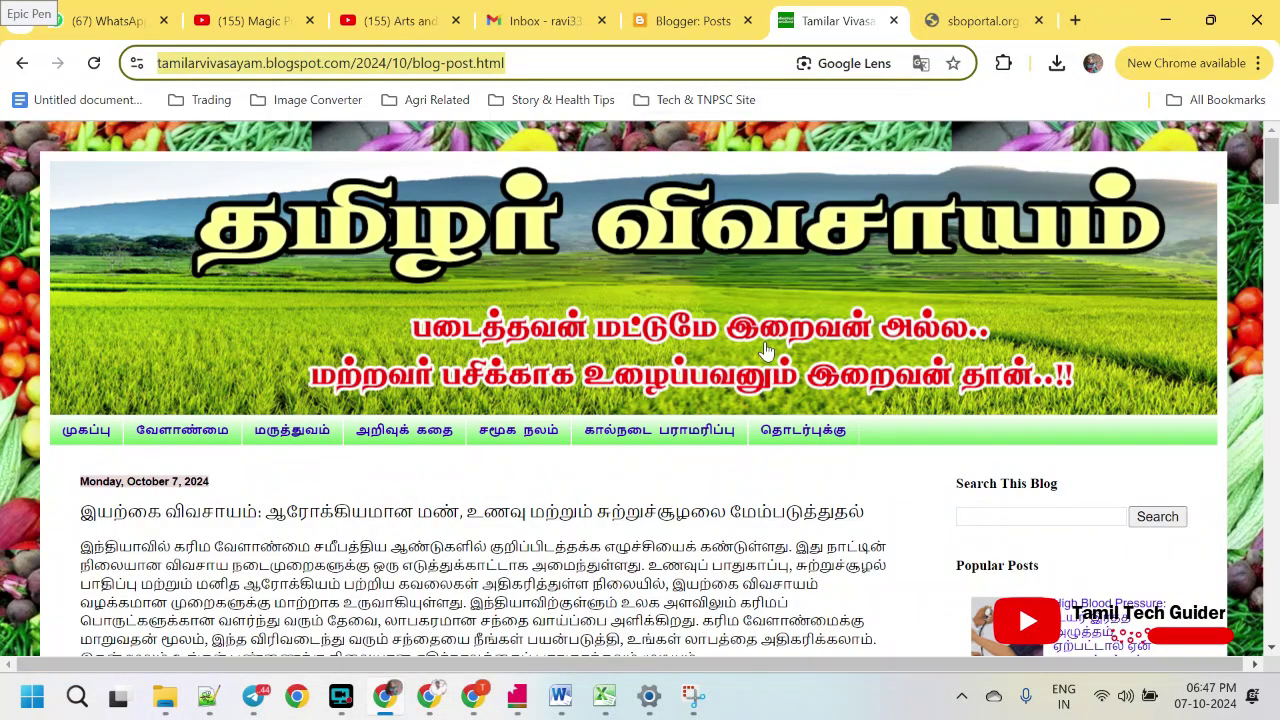
pyautogui.click(474, 697)
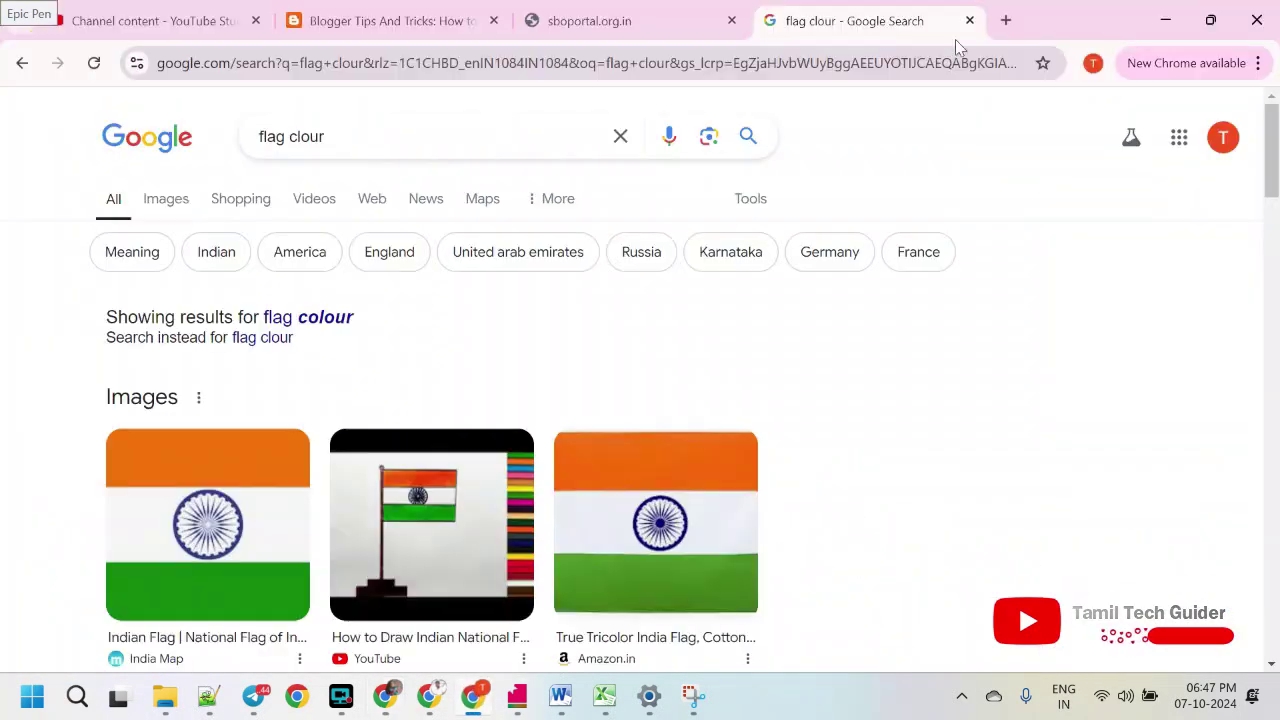
pyautogui.hotkey('ctrl', 't')
pyautogui.write('https://tamilarvinasayam.blogspot.com/2024/10/blog-post.html')
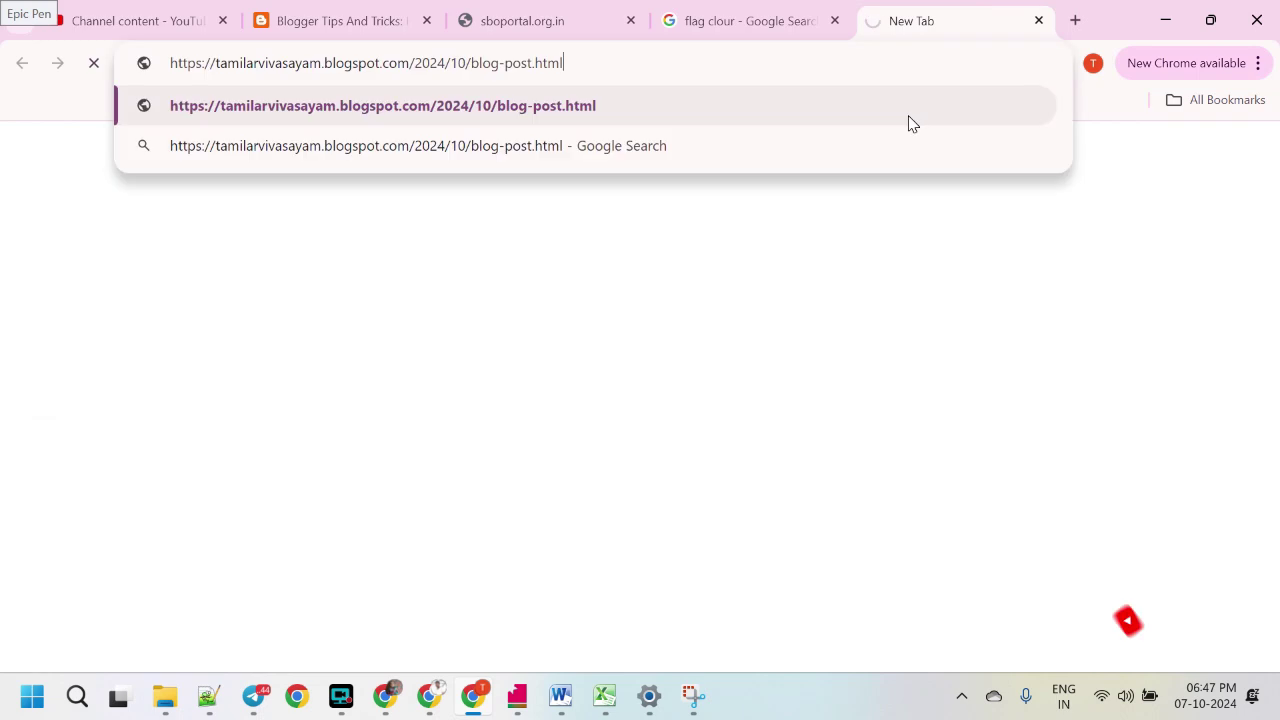
pyautogui.press('Return')
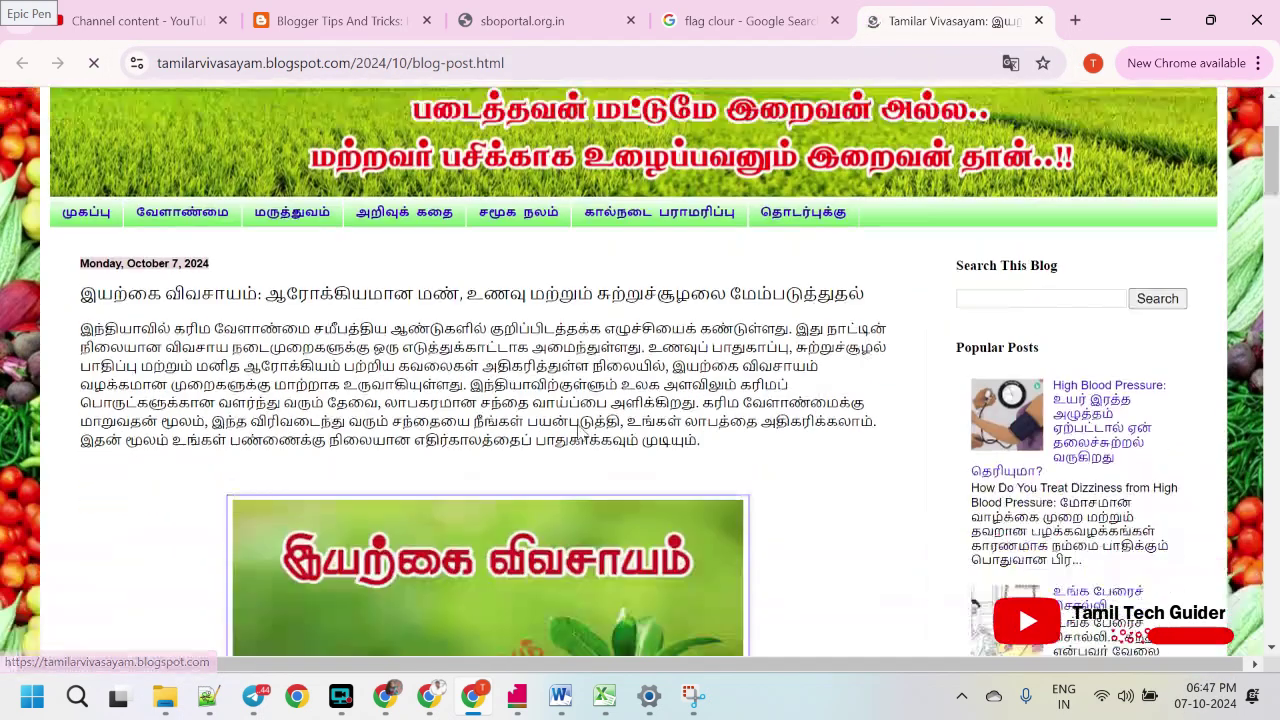
pyautogui.scroll(-10, 486, 434)
pyautogui.scroll(-15, 471, 514)
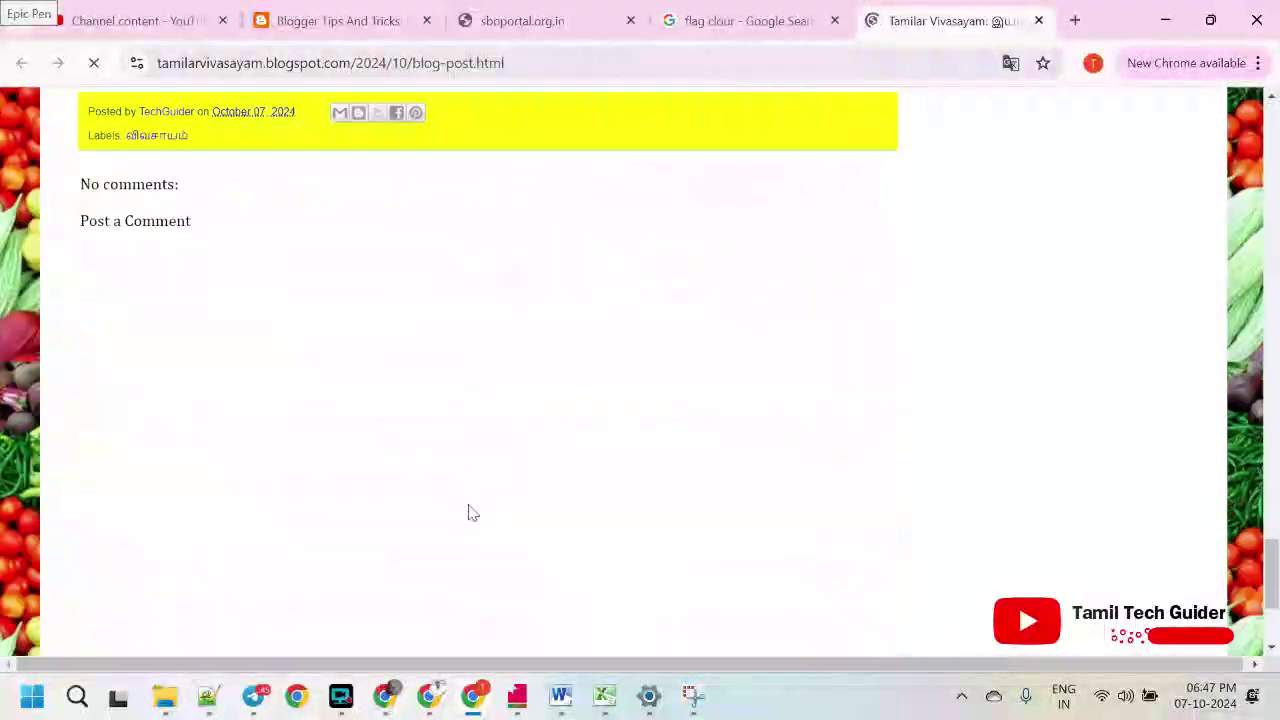
pyautogui.scroll(20, 423, 484)
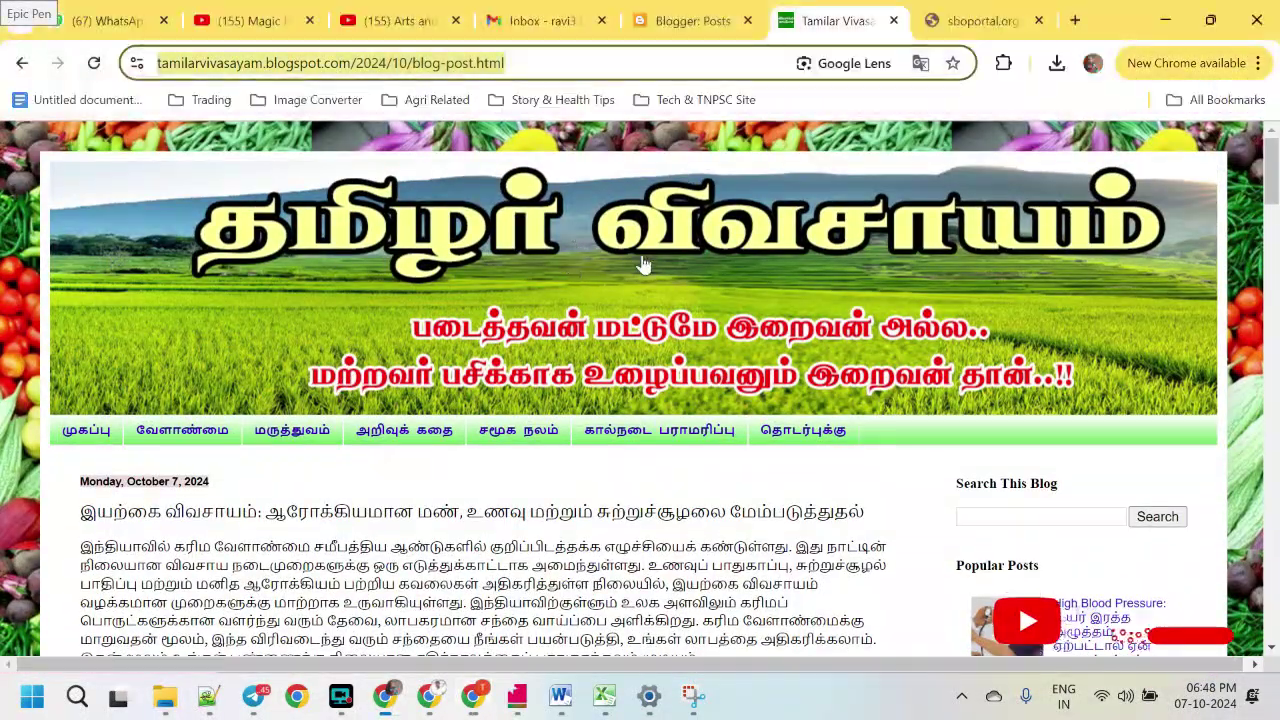
pyautogui.hotkey('alt', 'Tab')
pyautogui.click(690, 20)
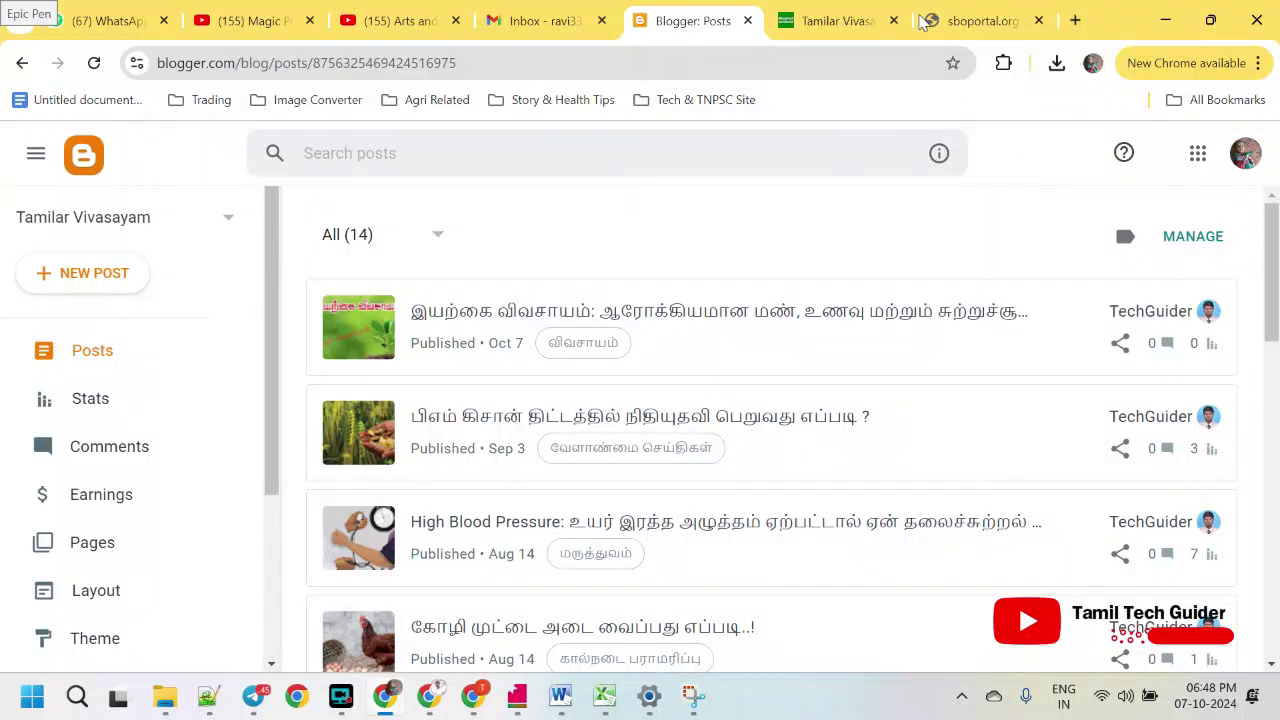
pyautogui.click(970, 20)
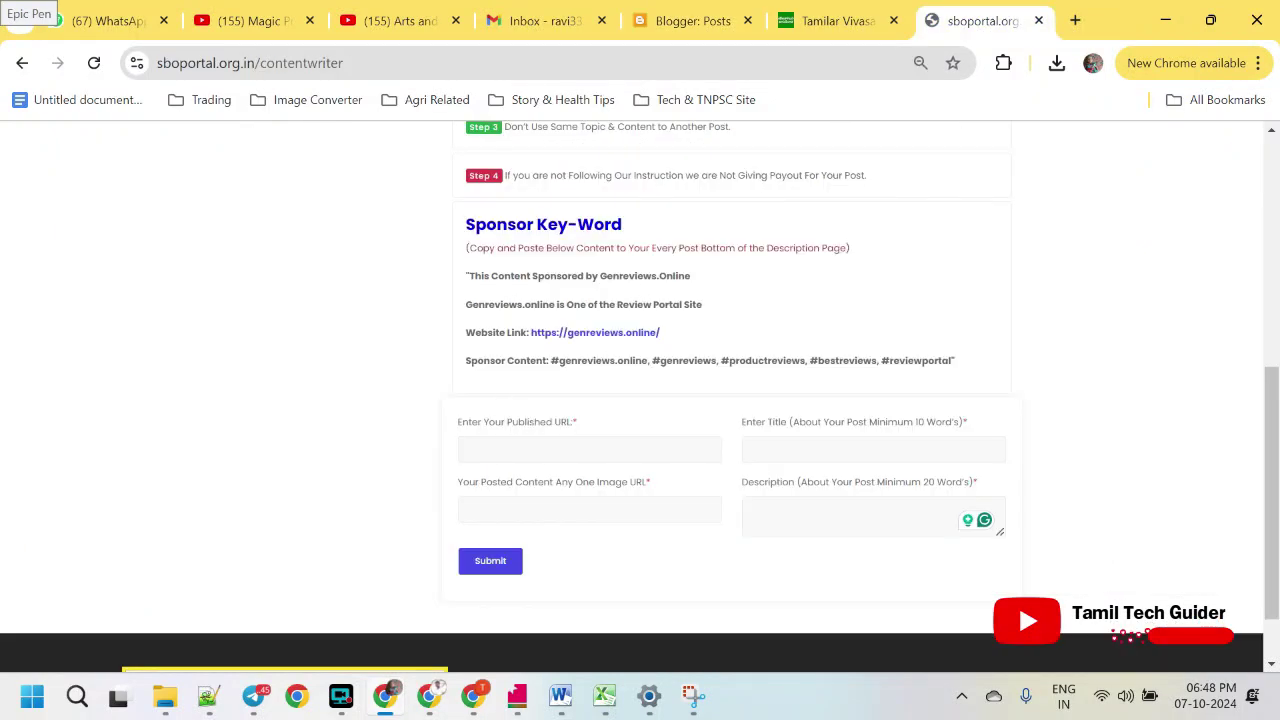
pyautogui.click(589, 449)
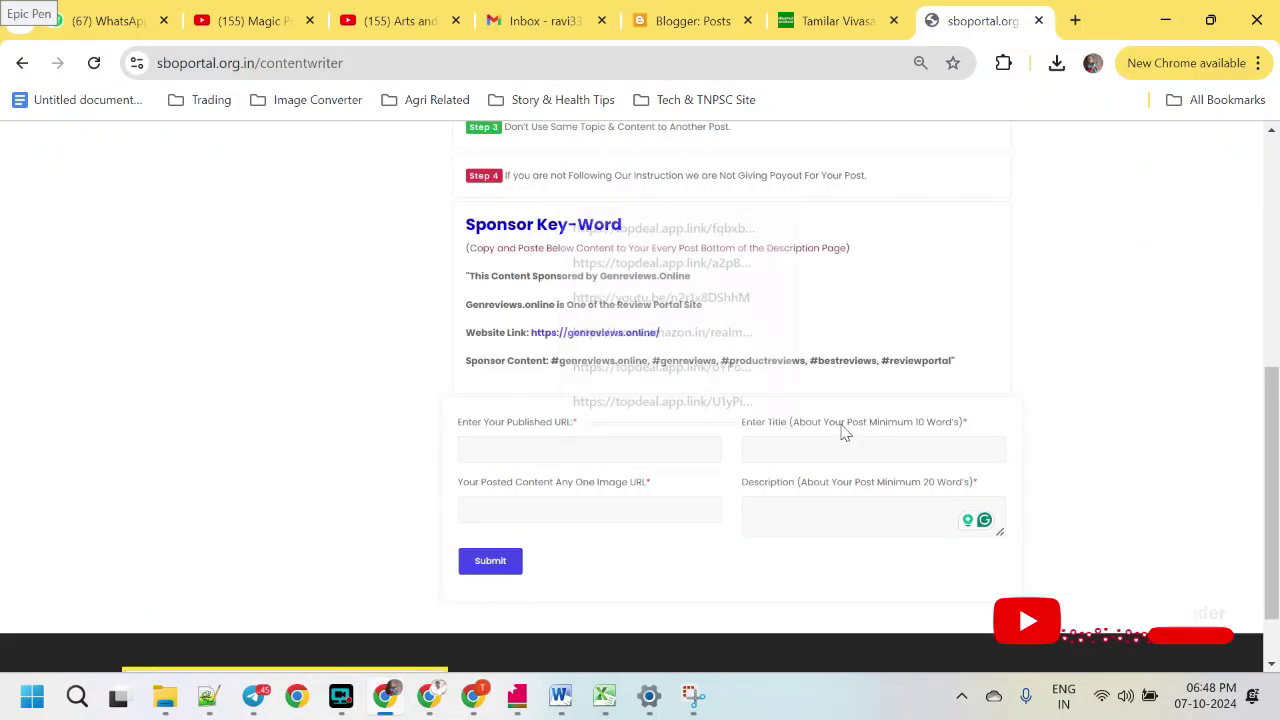
pyautogui.hotkey('ctrl', 'v')
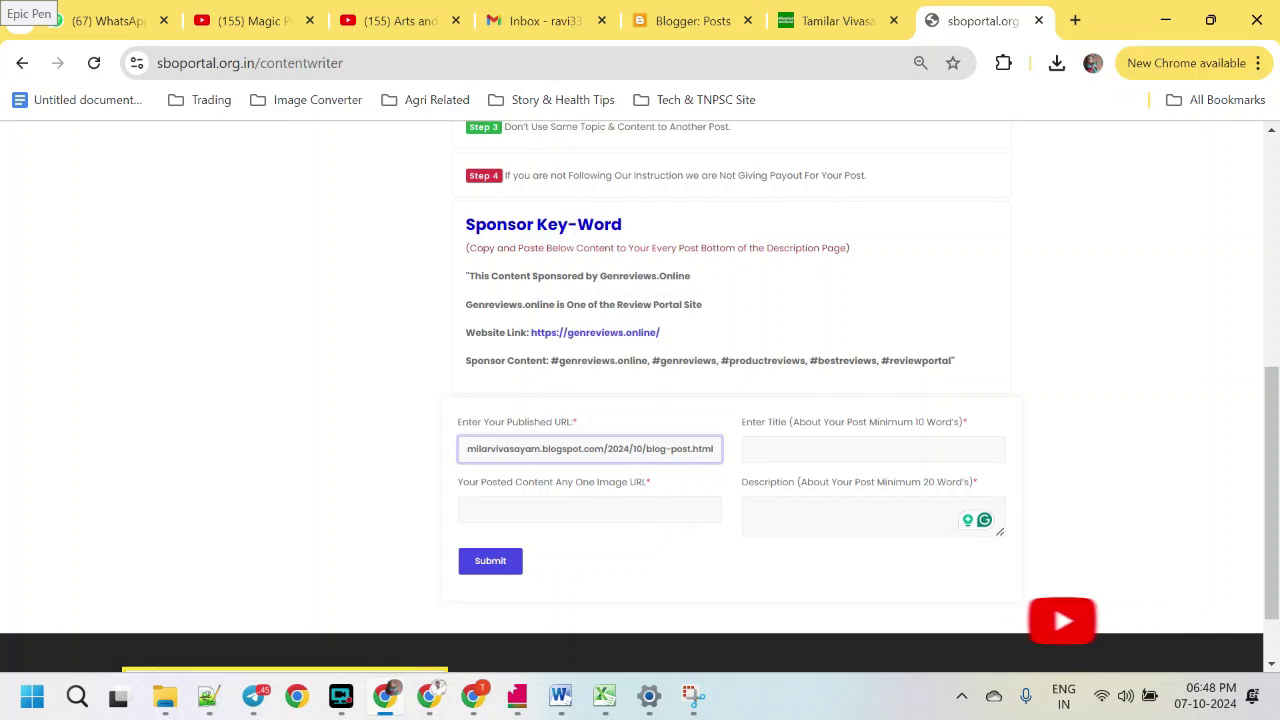
# Copy the highlighted title "இயற்கை விவசாயம்: ஆரோக்கியமான மண், உணவு மற்றும் சுற்றுச்சூழலை மேம்படுத்துதல்" from the Blogger Coding Word document into the form's title field
pyautogui.click(873, 449)
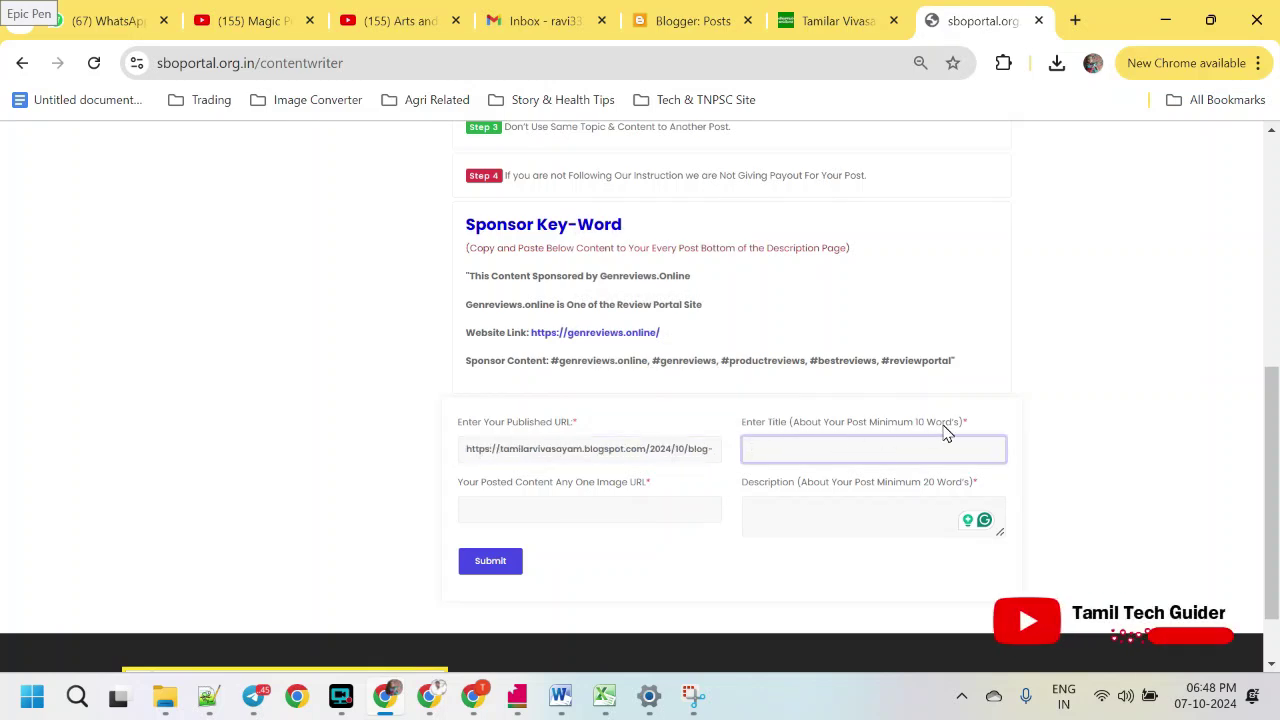
pyautogui.click(560, 696)
pyautogui.scroll(6, 1270, 563)
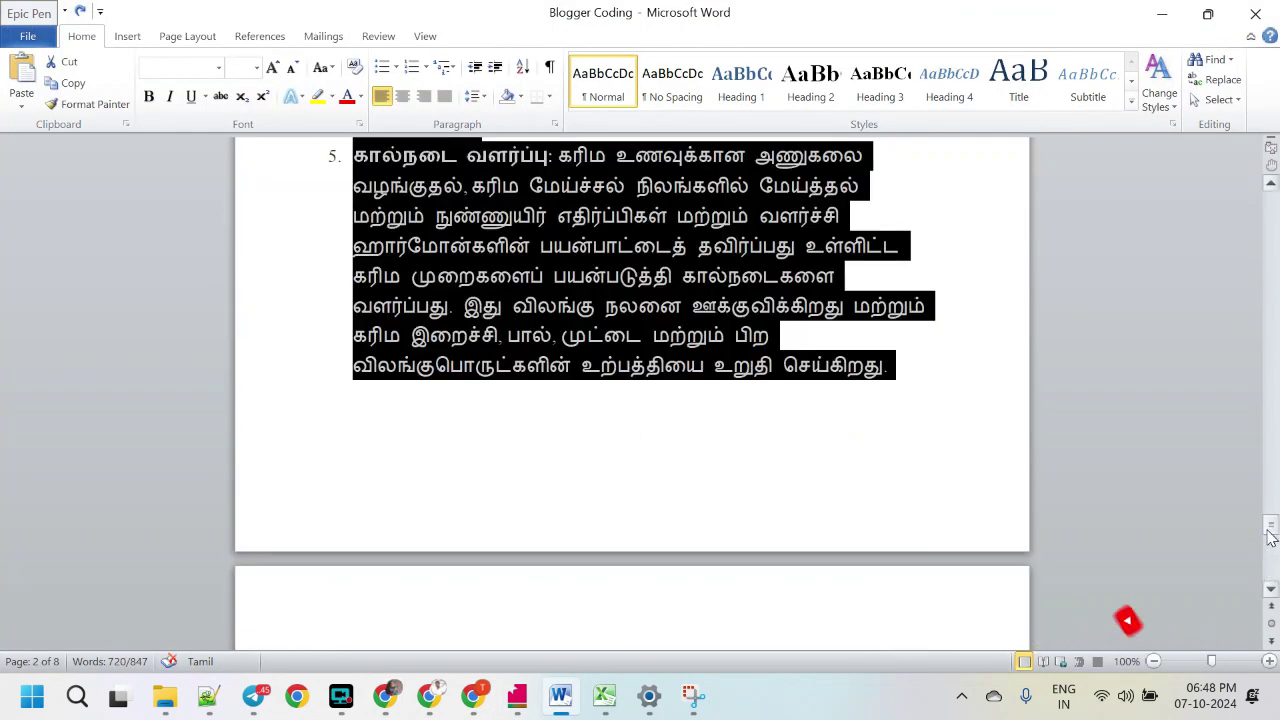
pyautogui.moveTo(1270, 535); pyautogui.dragTo(1270, 248)
pyautogui.moveTo(332, 297); pyautogui.dragTo(598, 325)
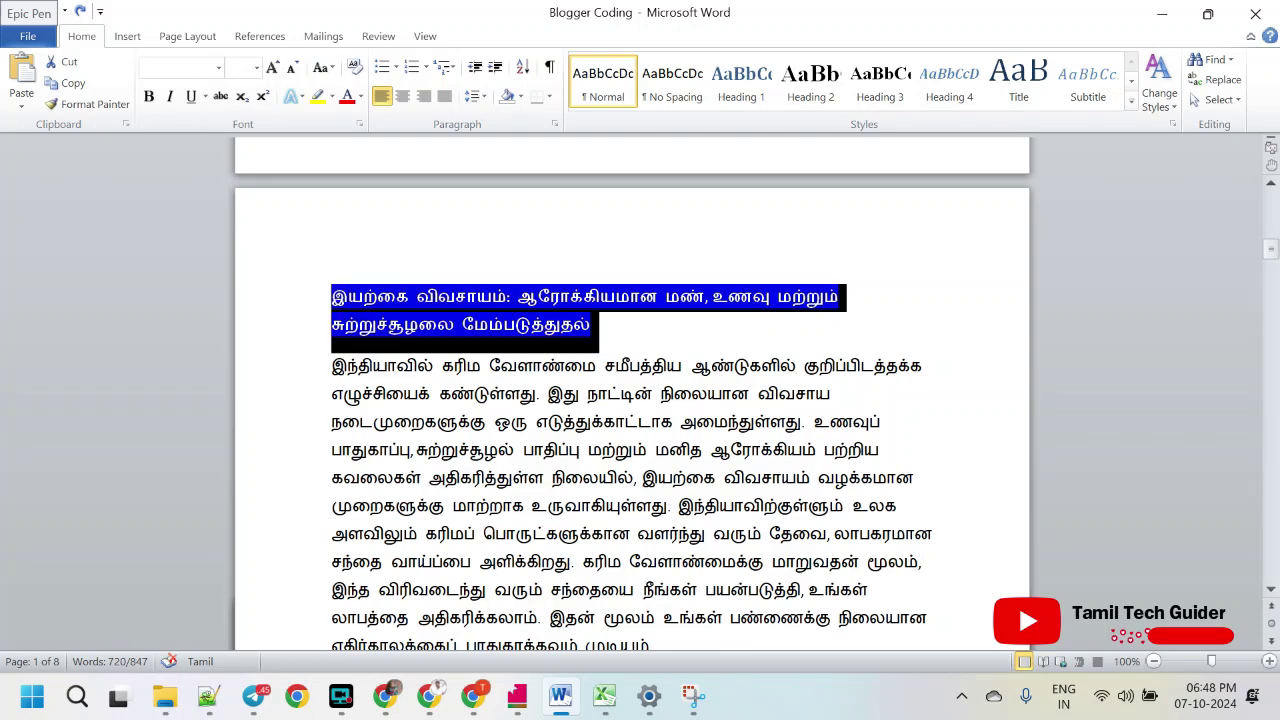
pyautogui.hotkey('ctrl', 'c')
pyautogui.hotkey('alt', 'Tab')
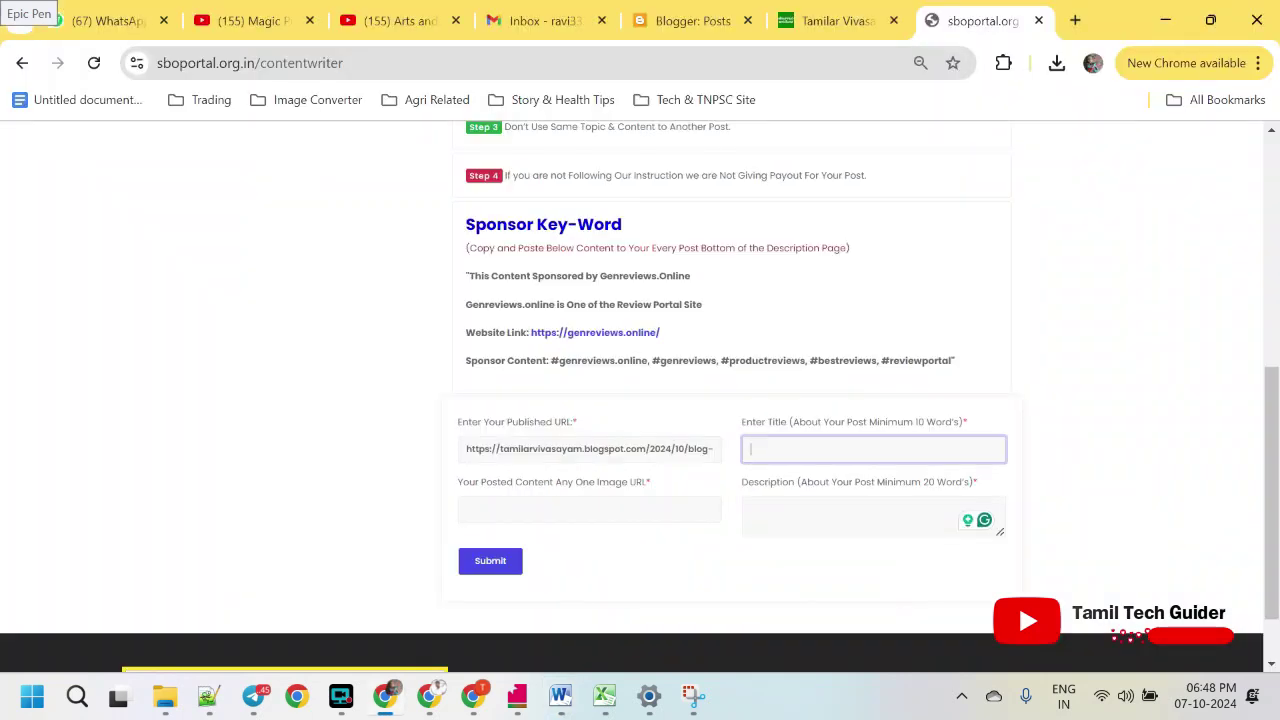
pyautogui.hotkey('ctrl', 'v')
pyautogui.click(1089, 434)
# Copy the link address of the organic farming image in the live post and enter it in the portal form's image URL field
pyautogui.press('Tab')
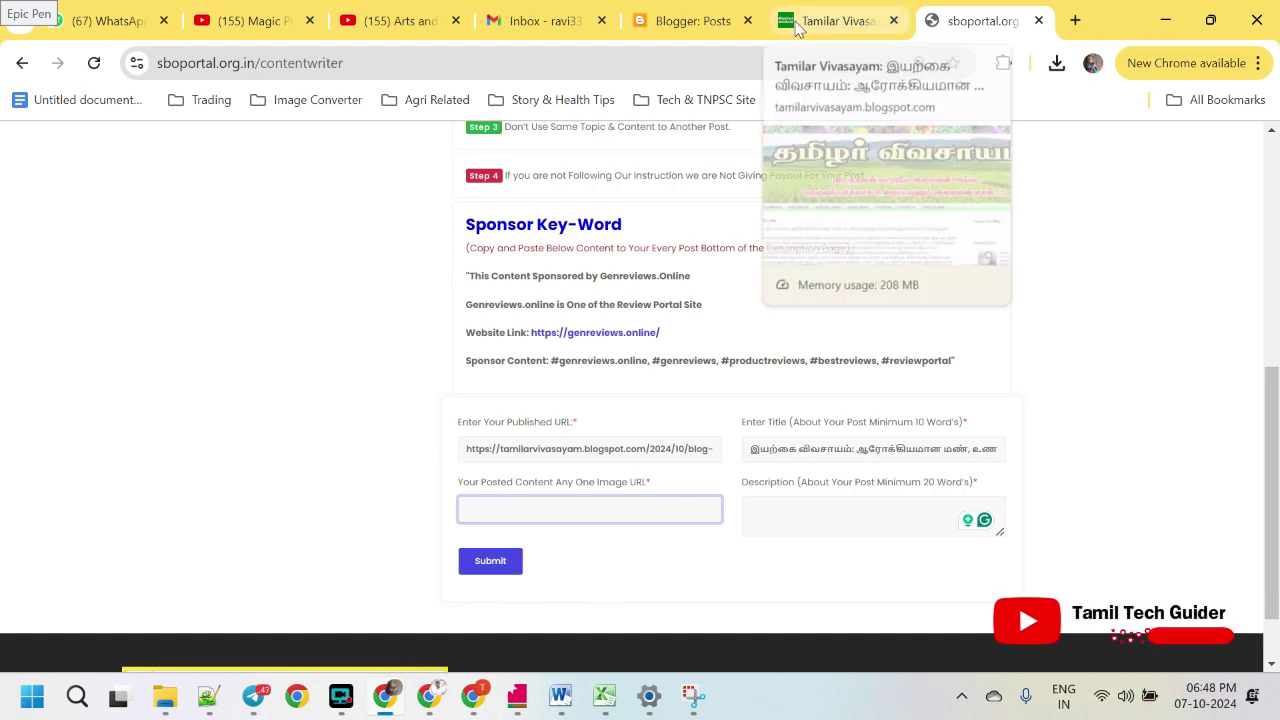
pyautogui.click(840, 20)
pyautogui.scroll(-9, 537, 307)
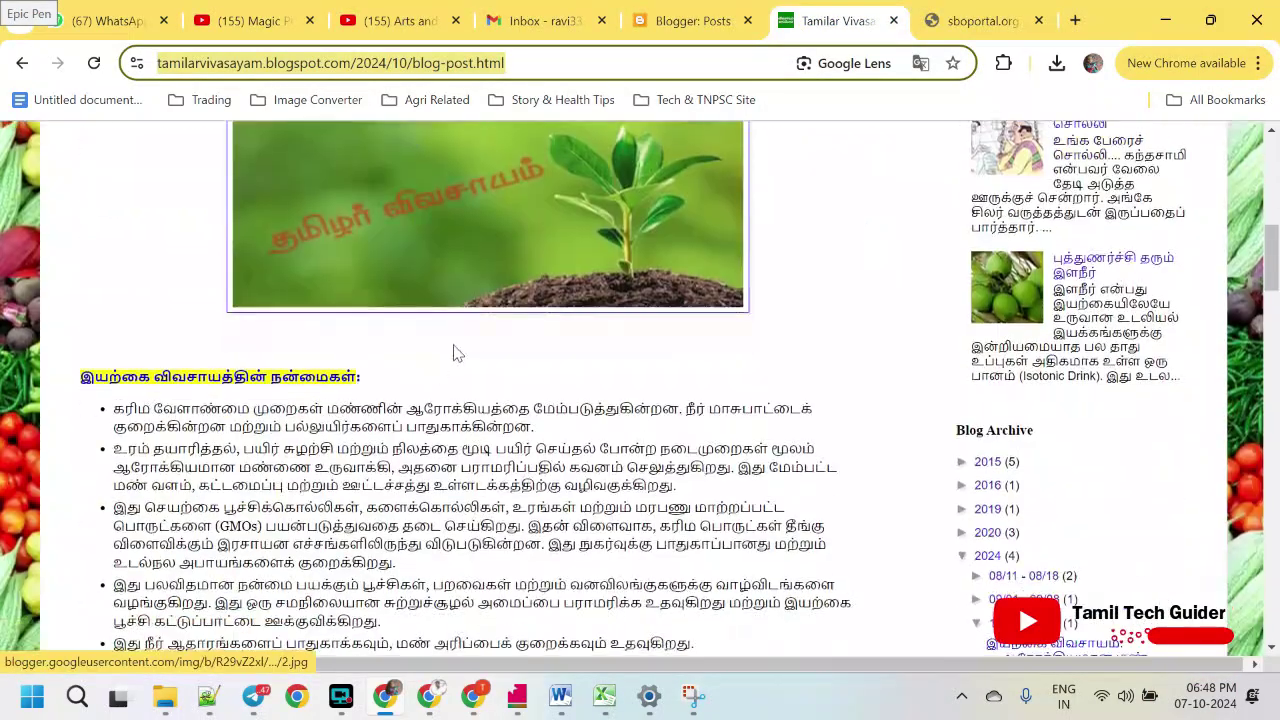
pyautogui.scroll(6, 451, 351)
pyautogui.scroll(-2, 441, 314)
pyautogui.rightClick(604, 367)
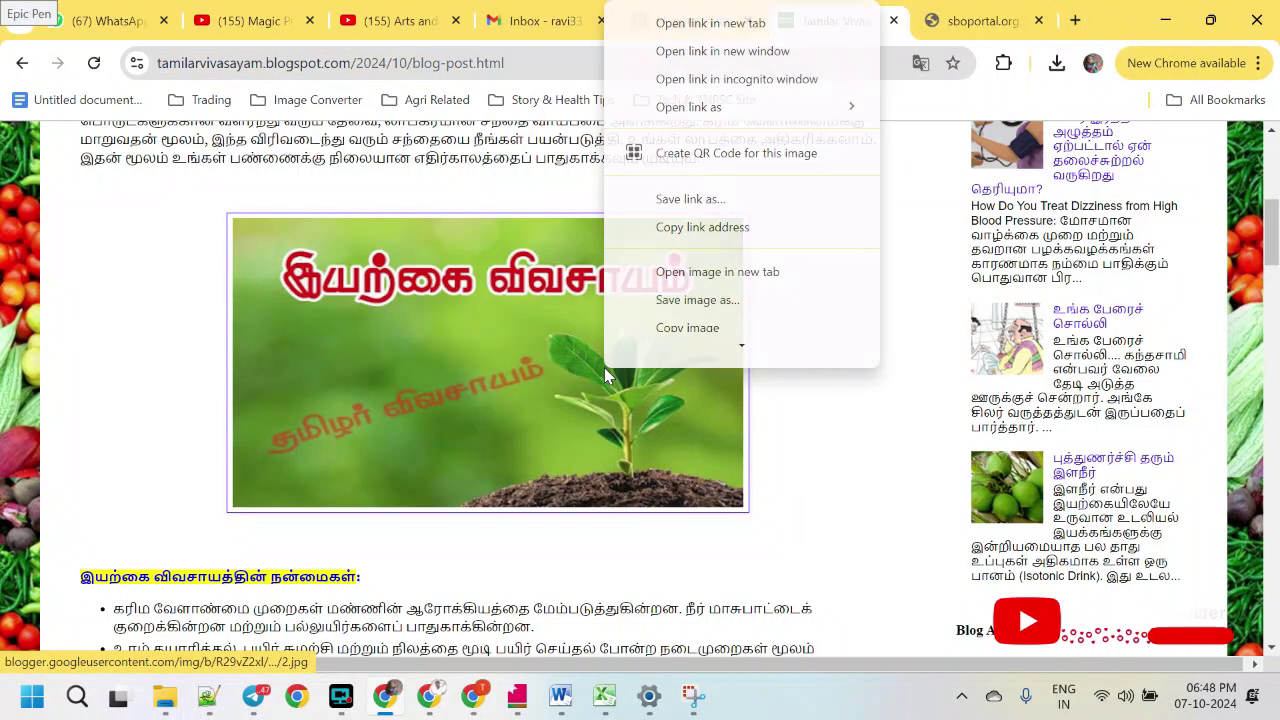
pyautogui.click(719, 228)
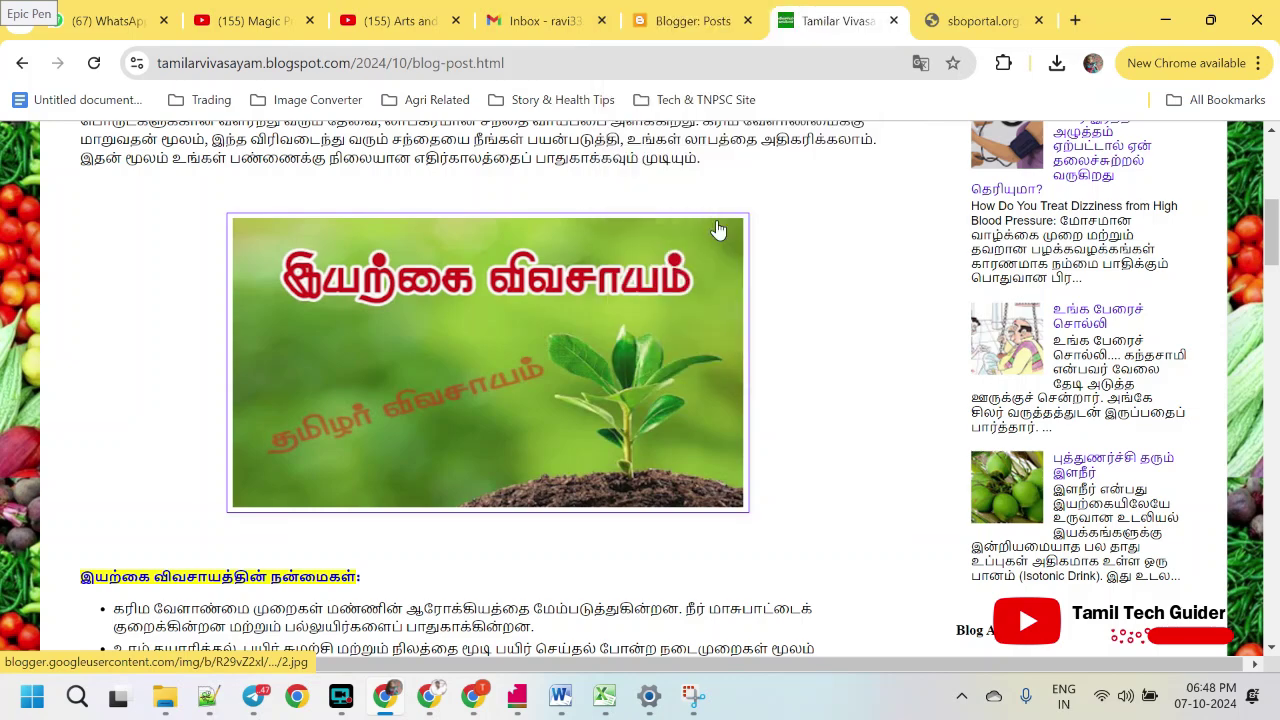
pyautogui.hotkey('alt', 'Tab')
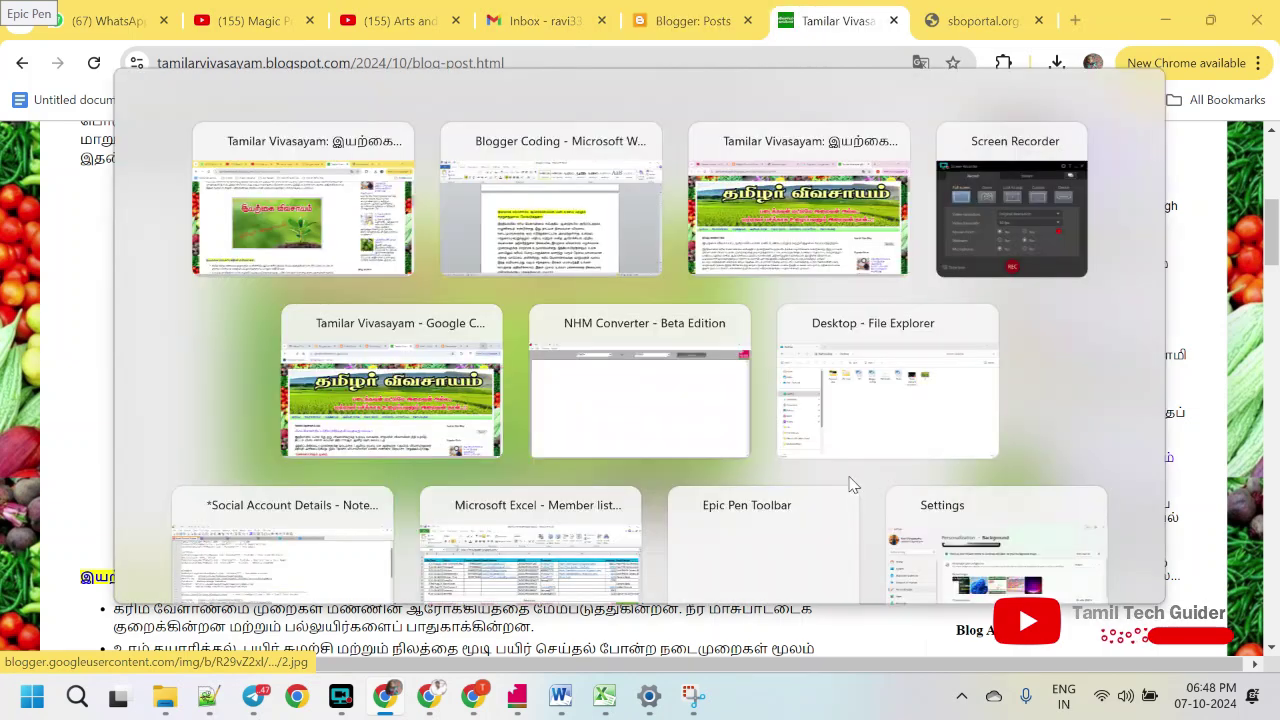
pyautogui.hotkey('alt', 'Tab')
pyautogui.click(986, 18)
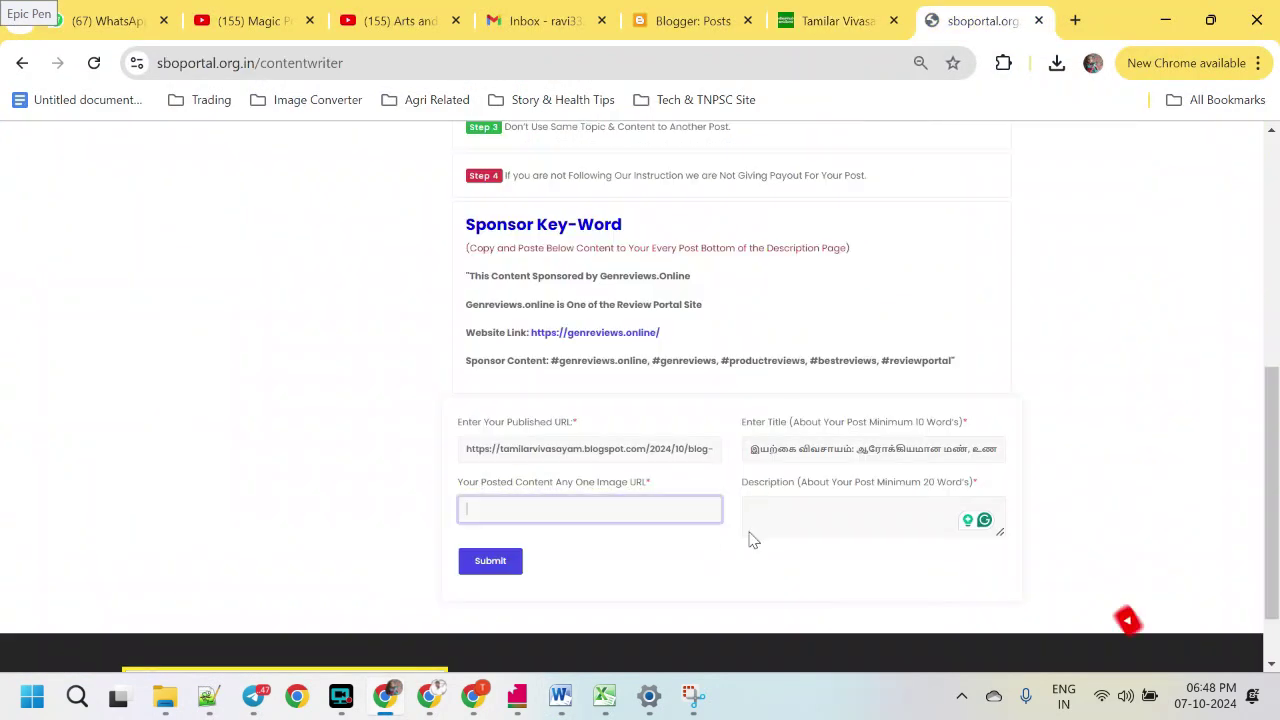
pyautogui.hotkey('ctrl', 'v')
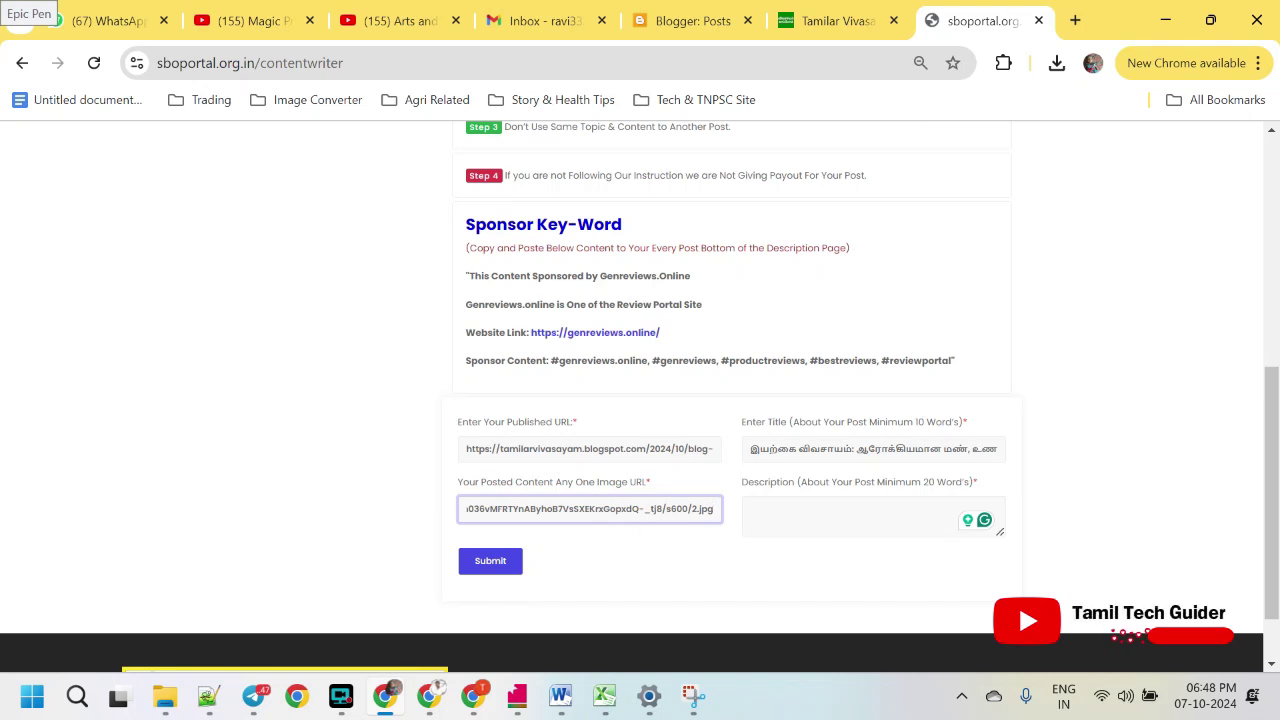
# Enlarge the form's description box and fill it with the introductory paragraph copied from below the title in the Word document
pyautogui.click(860, 515)
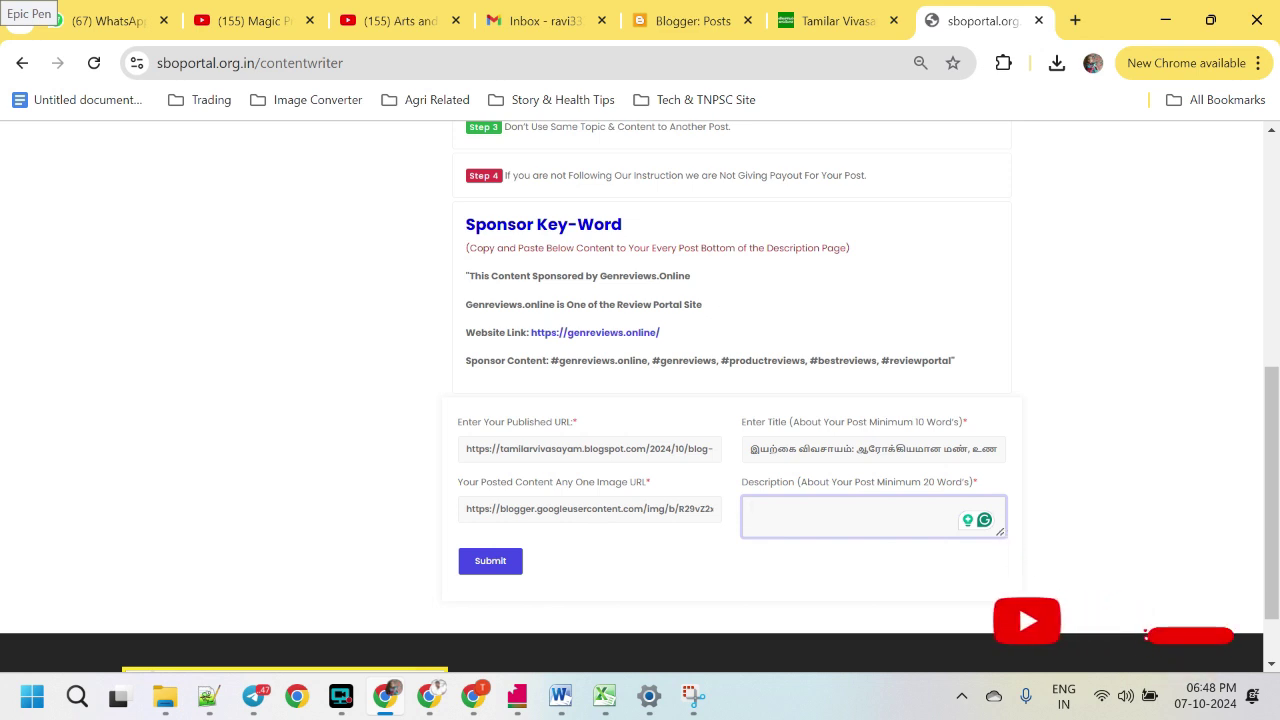
pyautogui.moveTo(1005, 567); pyautogui.dragTo(1005, 640)
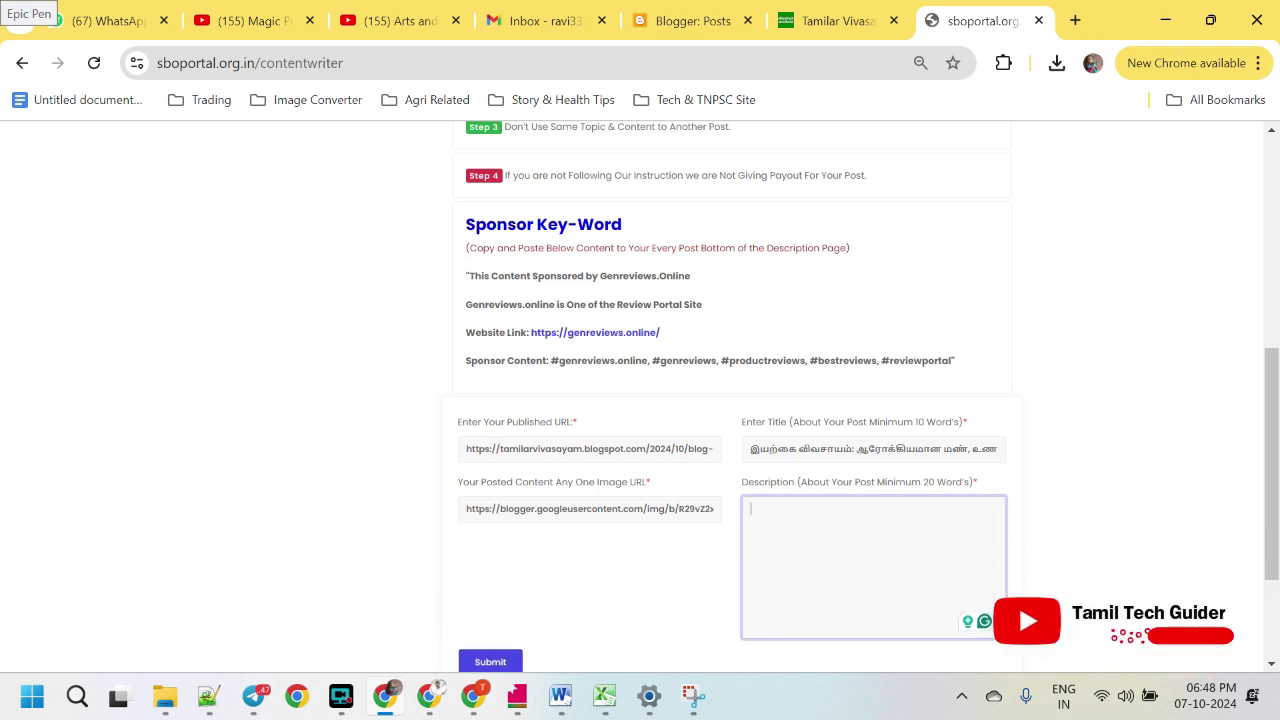
pyautogui.click(560, 697)
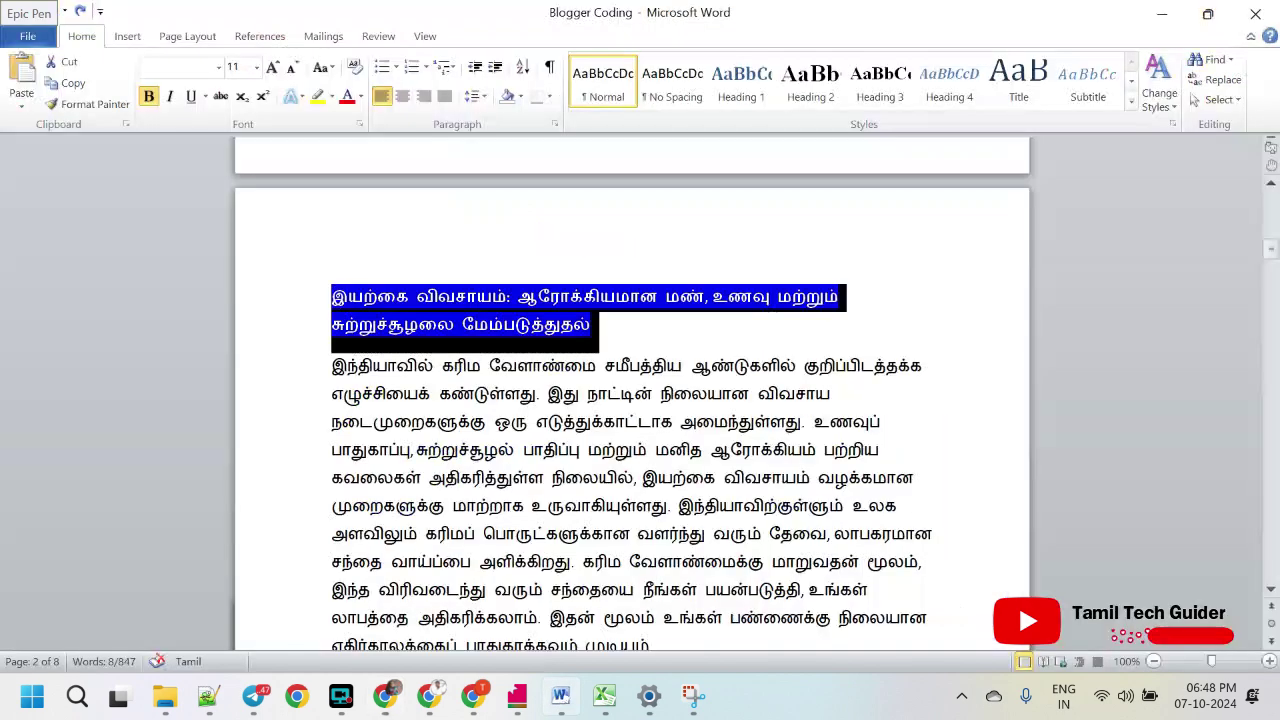
pyautogui.scroll(-3, 527, 410)
pyautogui.click(485, 402)
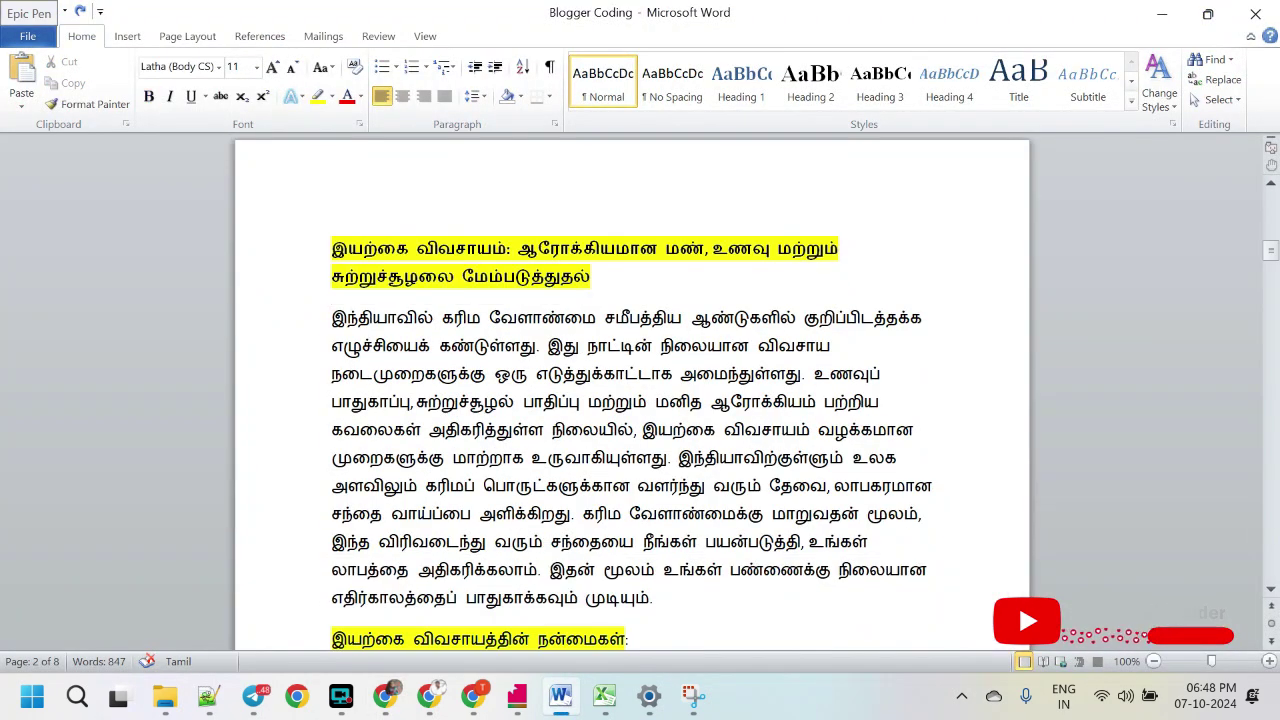
pyautogui.moveTo(332, 318); pyautogui.dragTo(655, 600)
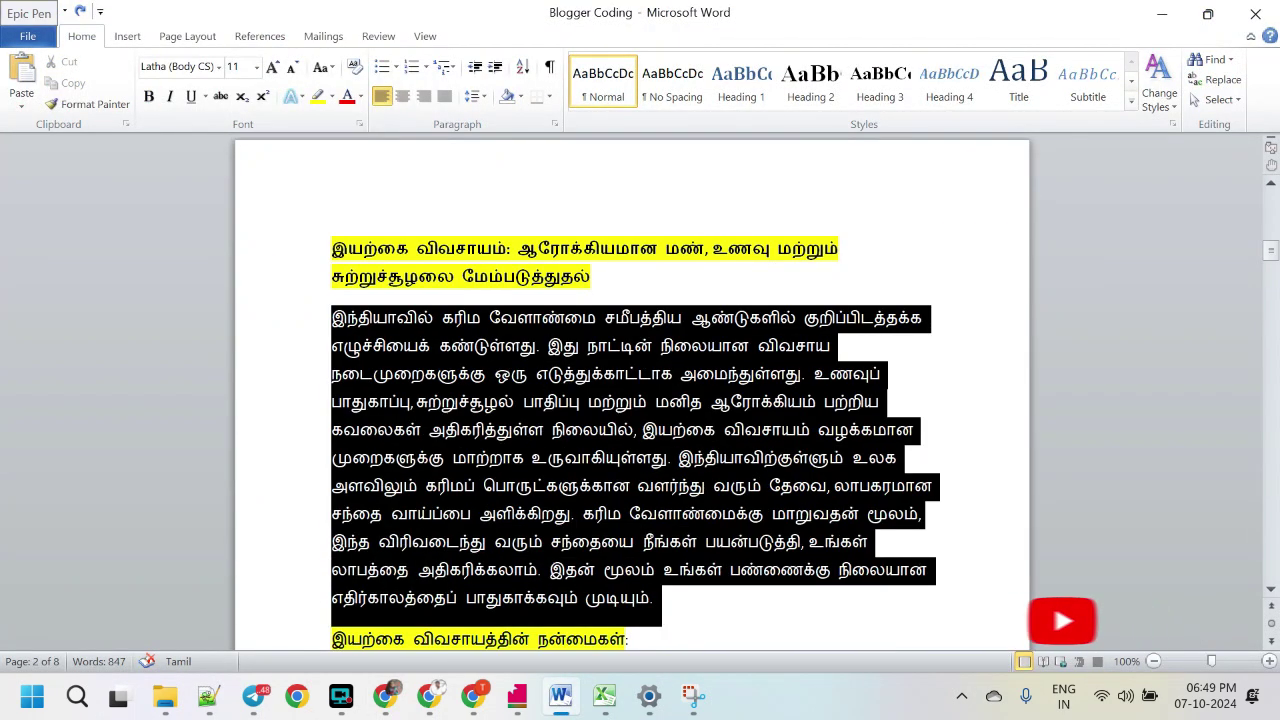
pyautogui.hotkey('ctrl', 'c')
pyautogui.hotkey('alt', 'Tab')
pyautogui.click(779, 519)
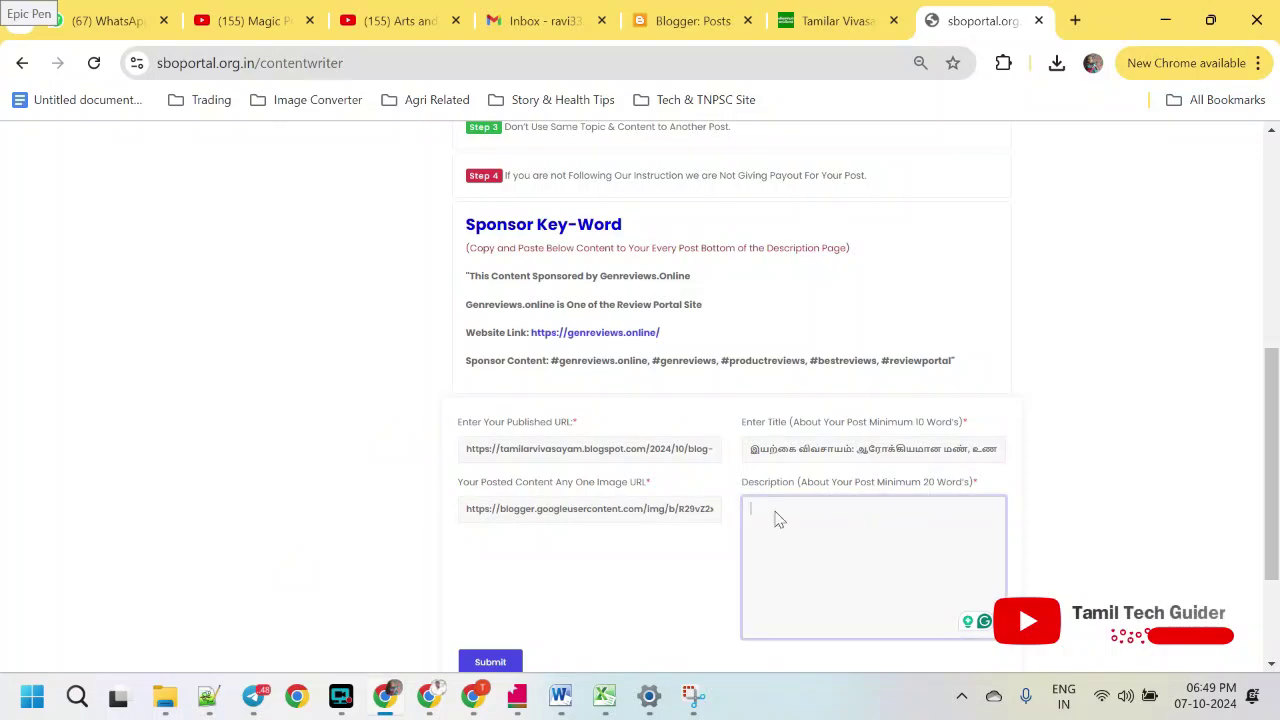
pyautogui.hotkey('ctrl', 'v')
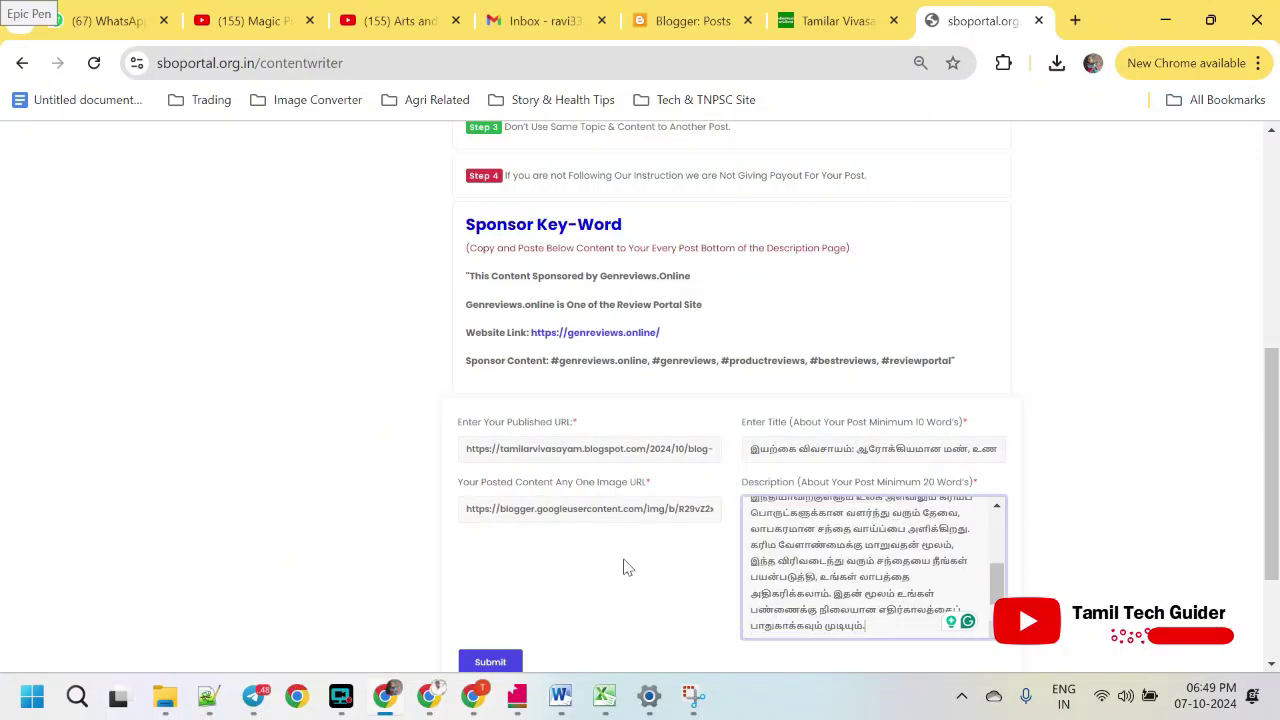
# Review the content writer page's task instructions, Steps 1 to 4, and the Sponsor Key-Word section
pyautogui.scroll(-3, 560, 537)
pyautogui.scroll(10, 543, 449)
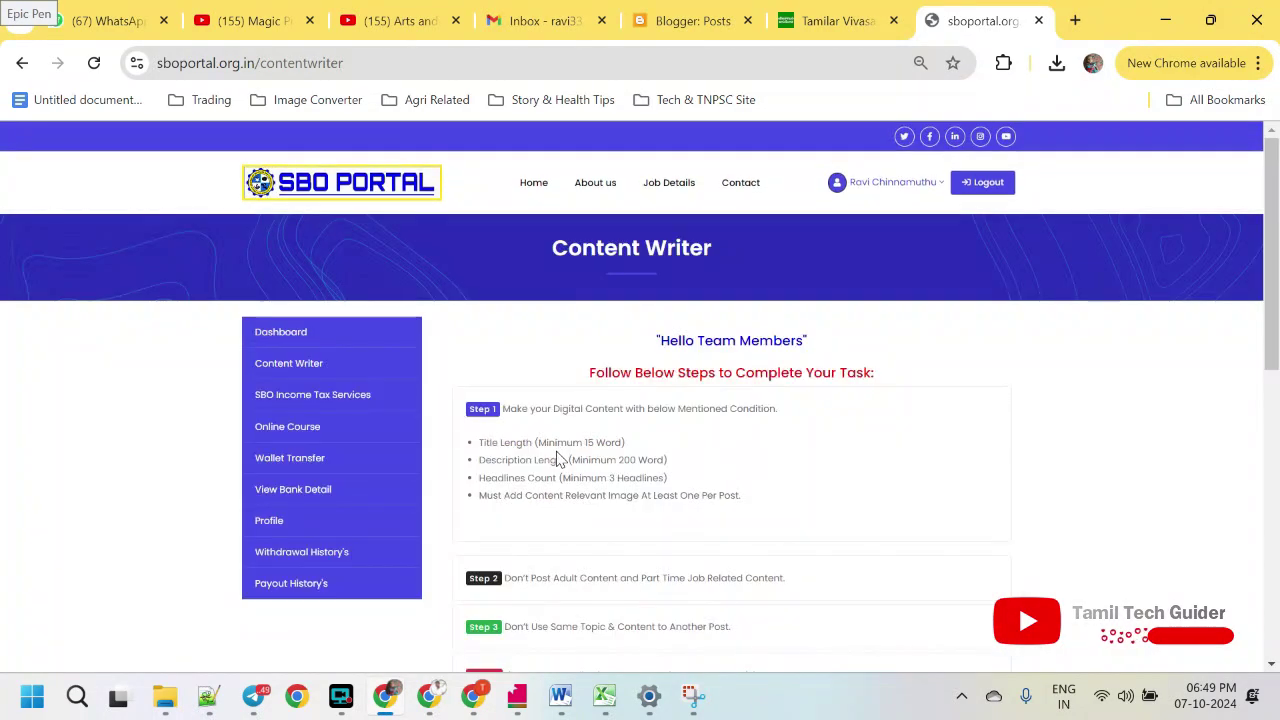
pyautogui.scroll(-5, 557, 457)
pyautogui.scroll(3, 609, 437)
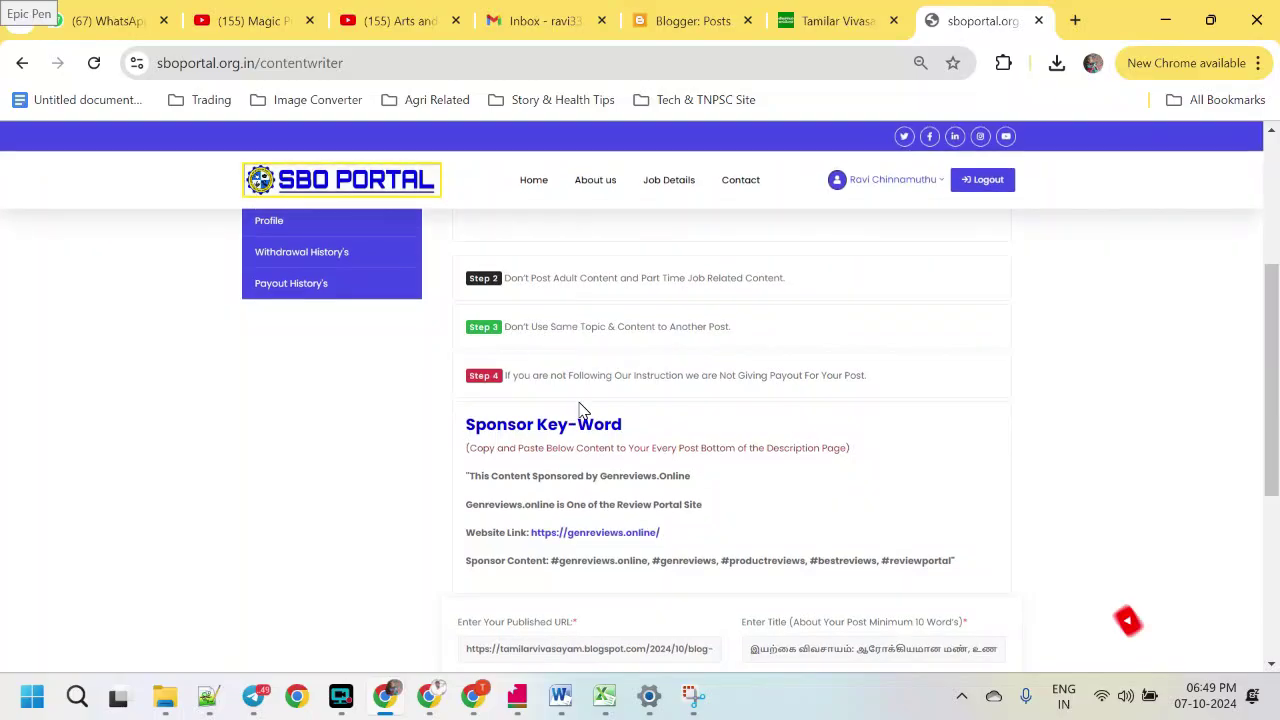
# Check the live blog post from its title down to the Genreviews.Online sponsor block at the end
pyautogui.click(838, 20)
pyautogui.scroll(3, 456, 410)
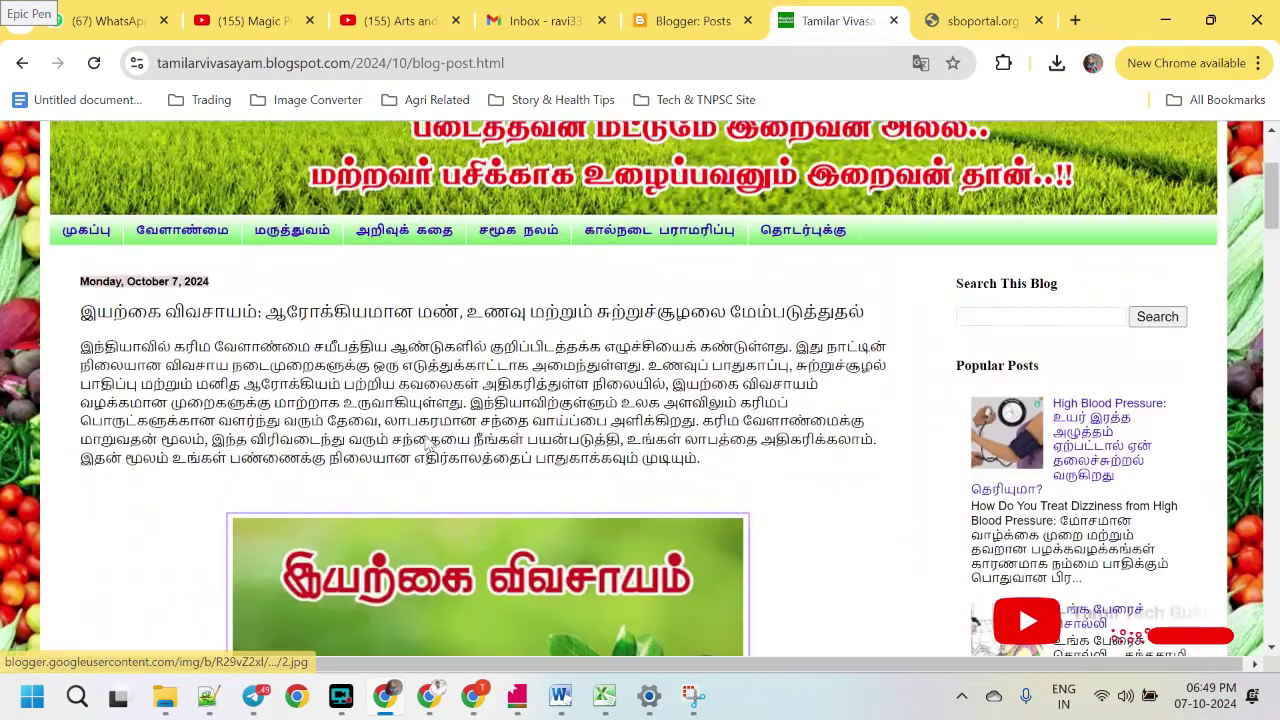
pyautogui.scroll(-10, 456, 410)
pyautogui.scroll(-10, 640, 390)
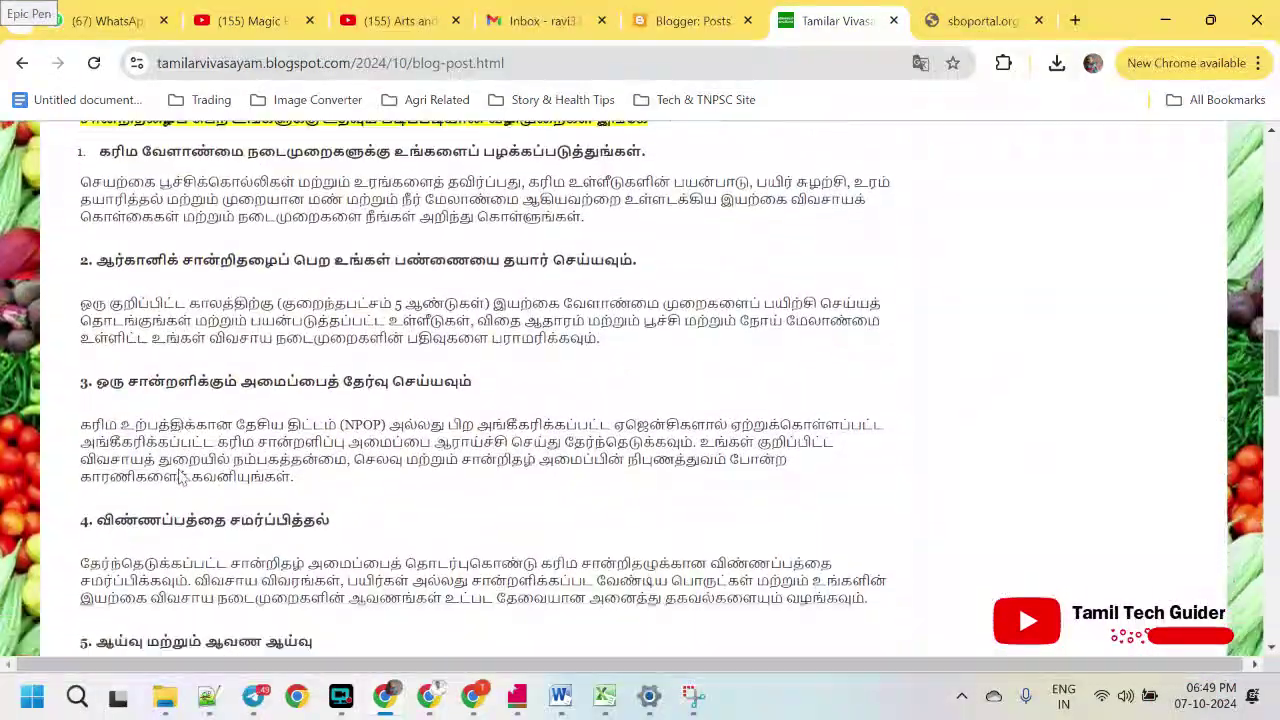
pyautogui.scroll(-4, 640, 390)
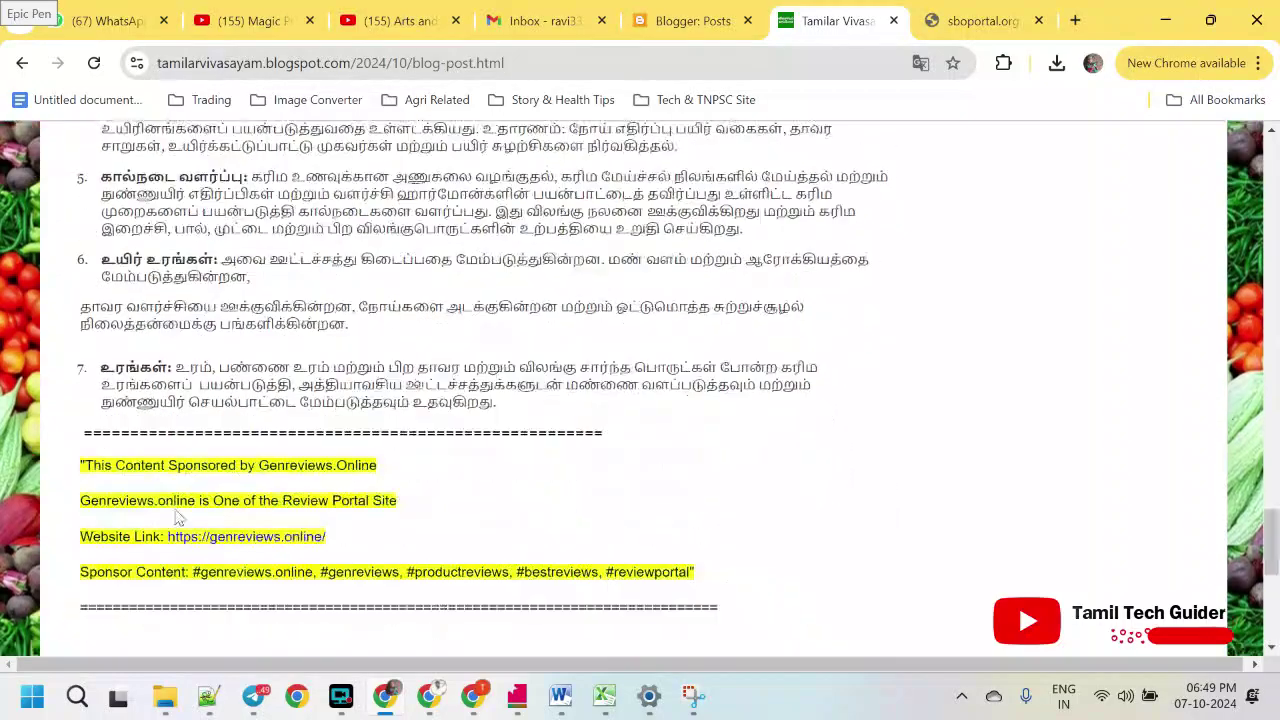
pyautogui.scroll(8, 640, 390)
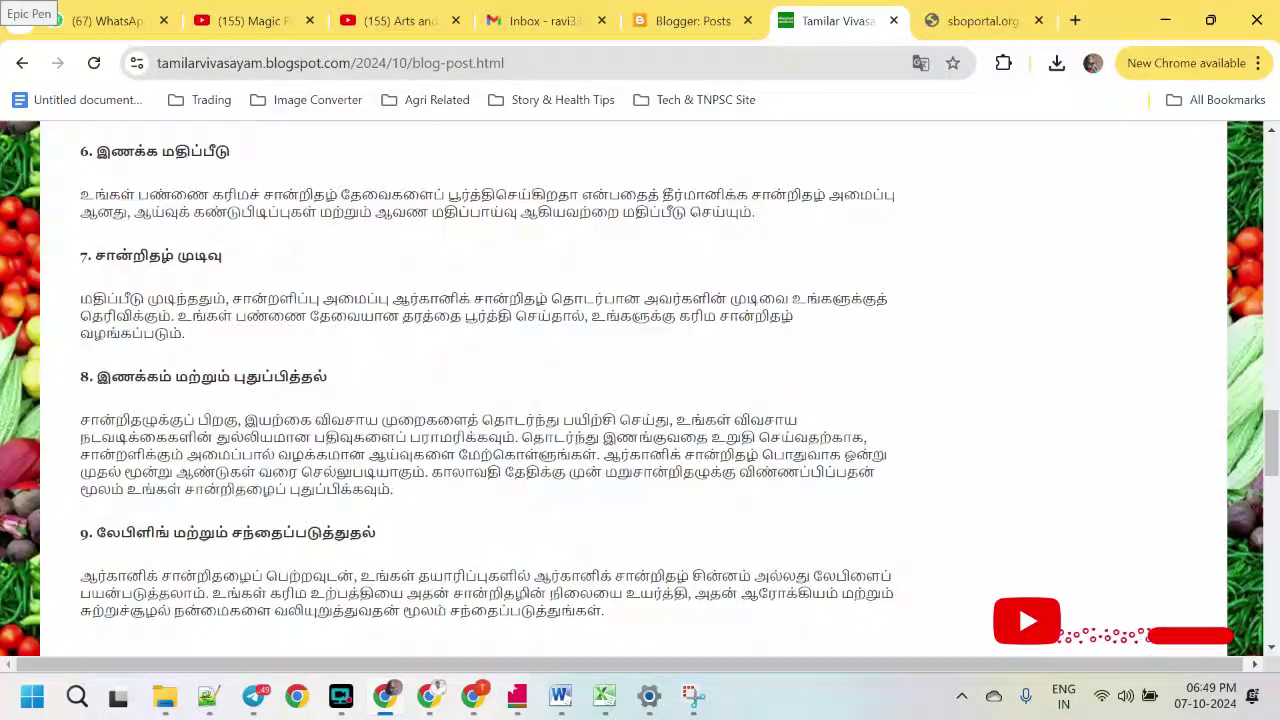
# Check the URL, title, image URL and description fields in the SBO Portal content writer form and try to submit the task
pyautogui.click(980, 20)
pyautogui.scroll(-5, 672, 354)
pyautogui.scroll(-3, 870, 465)
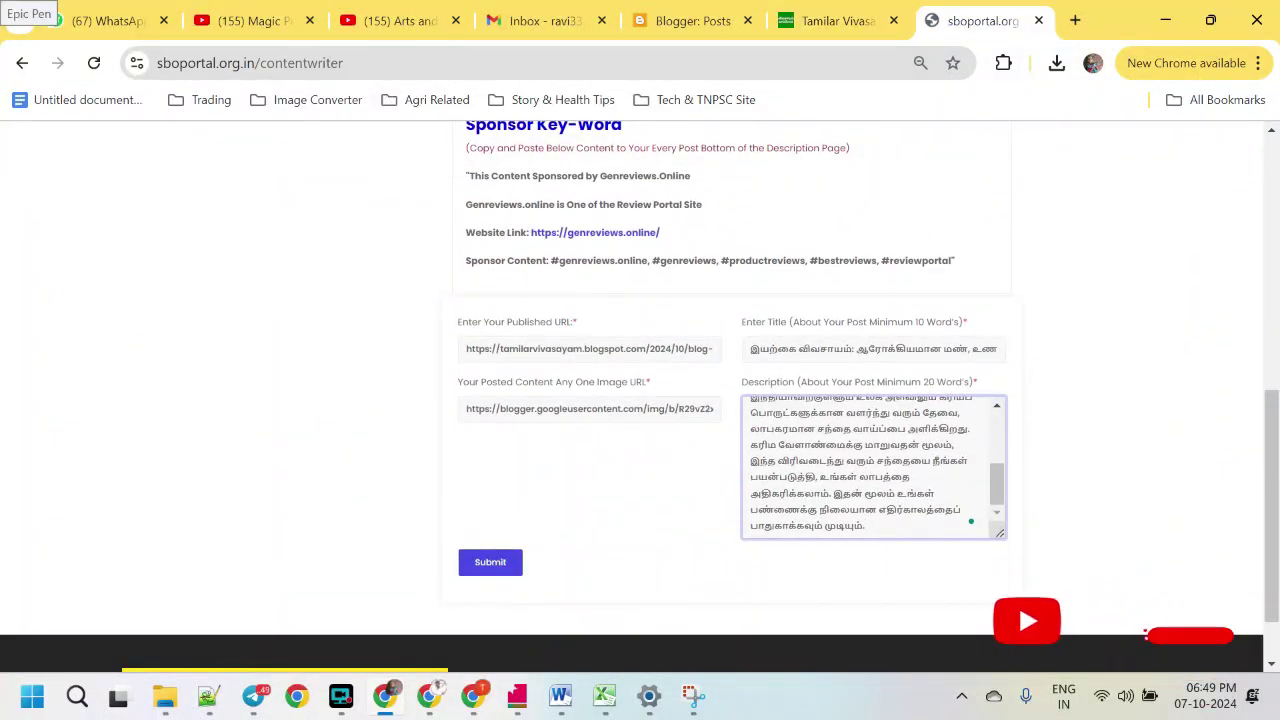
pyautogui.click(675, 348)
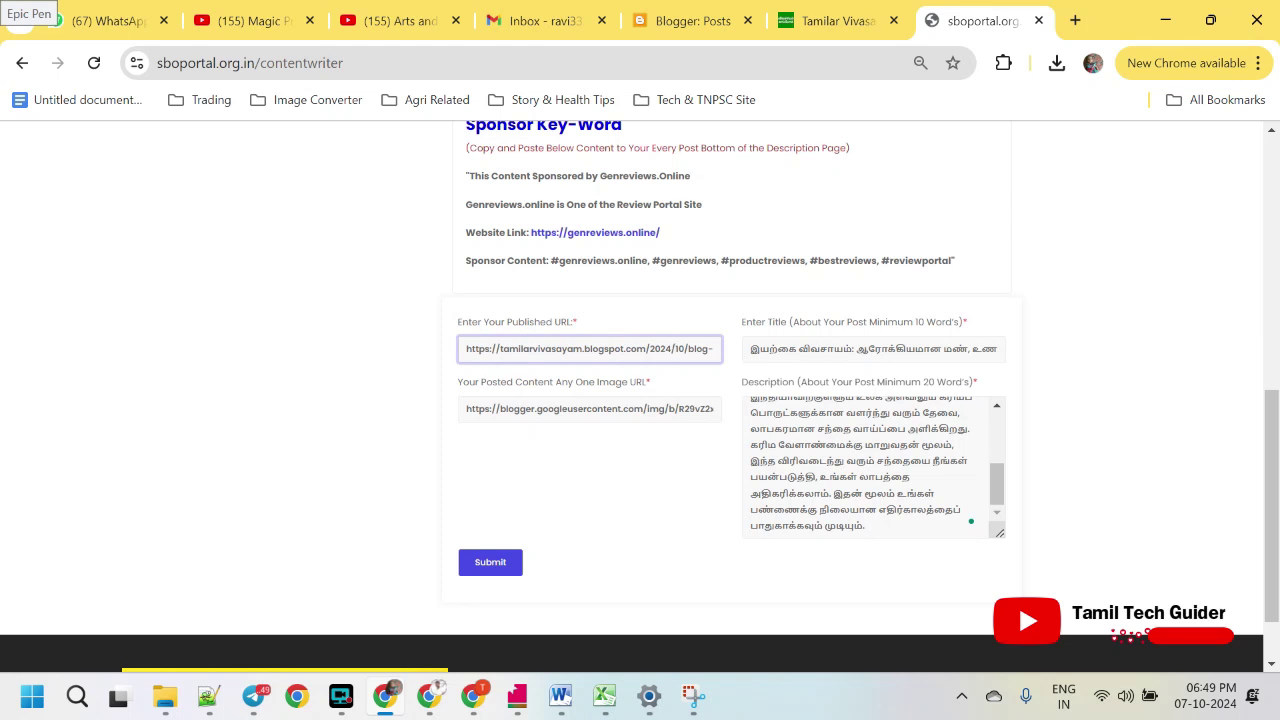
pyautogui.click(870, 348)
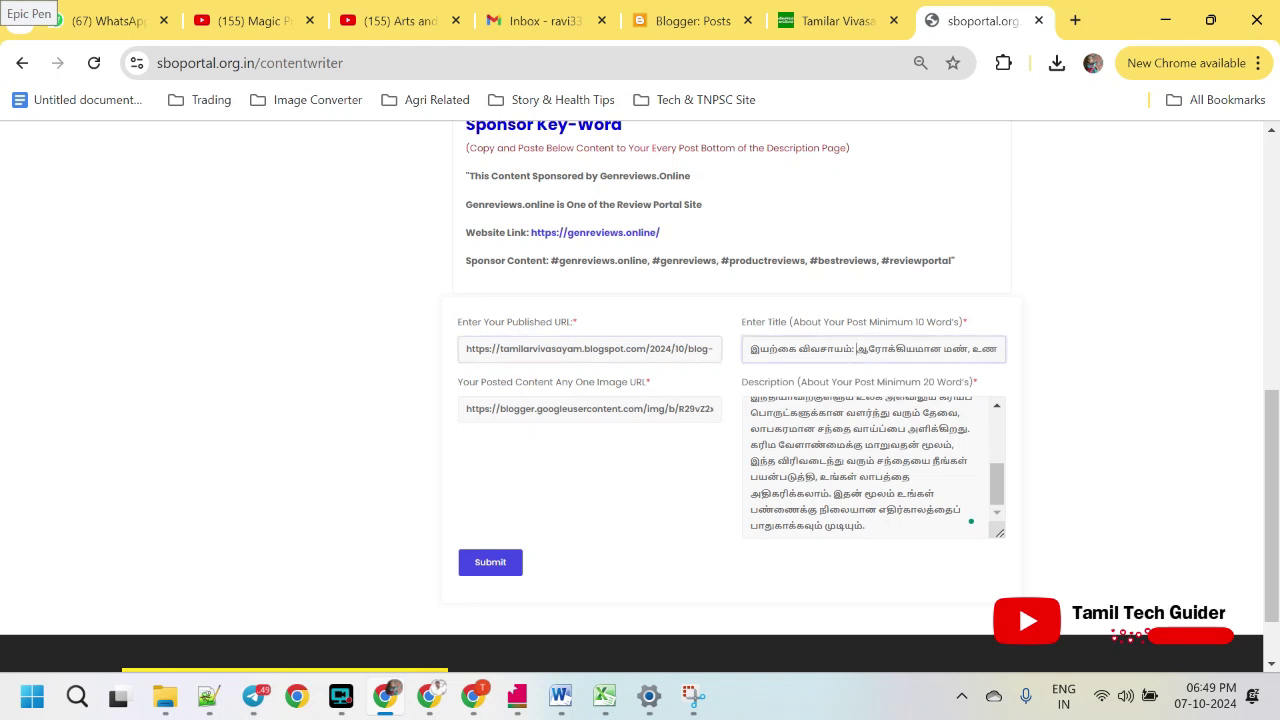
pyautogui.click(505, 408)
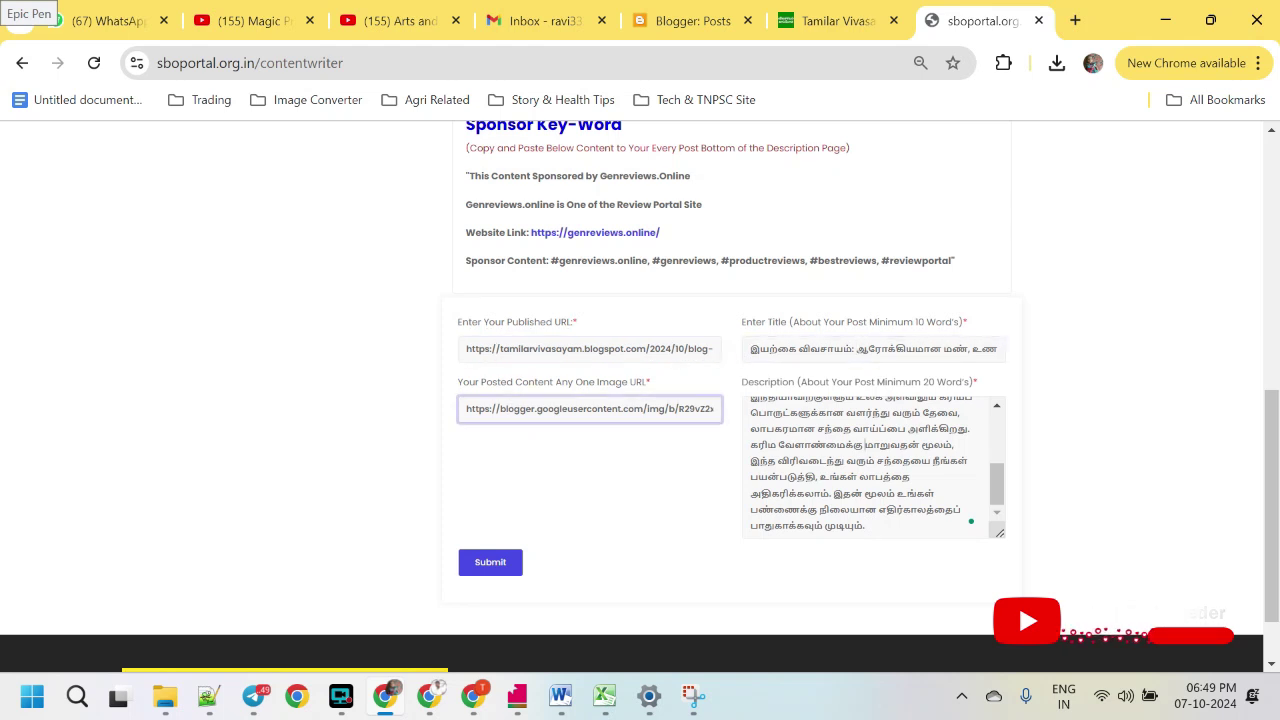
pyautogui.click(870, 465)
pyautogui.scroll(2, 646, 483)
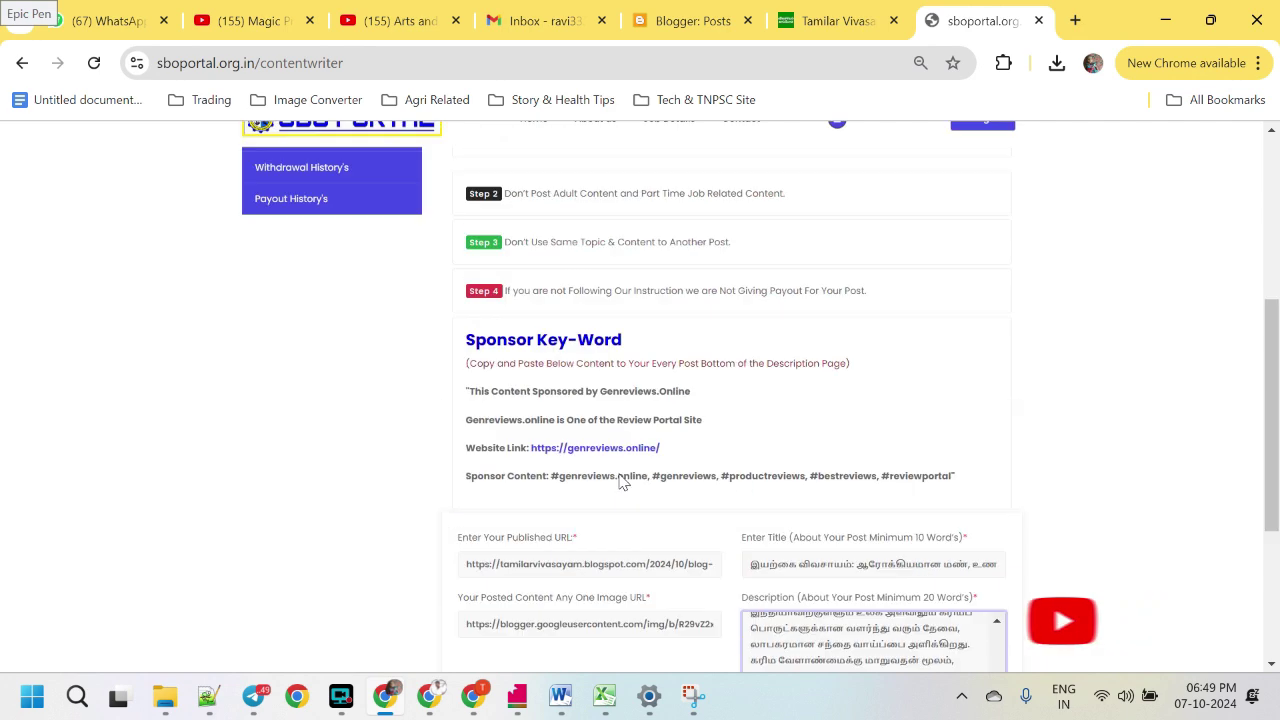
pyautogui.scroll(-2, 594, 371)
pyautogui.click(488, 563)
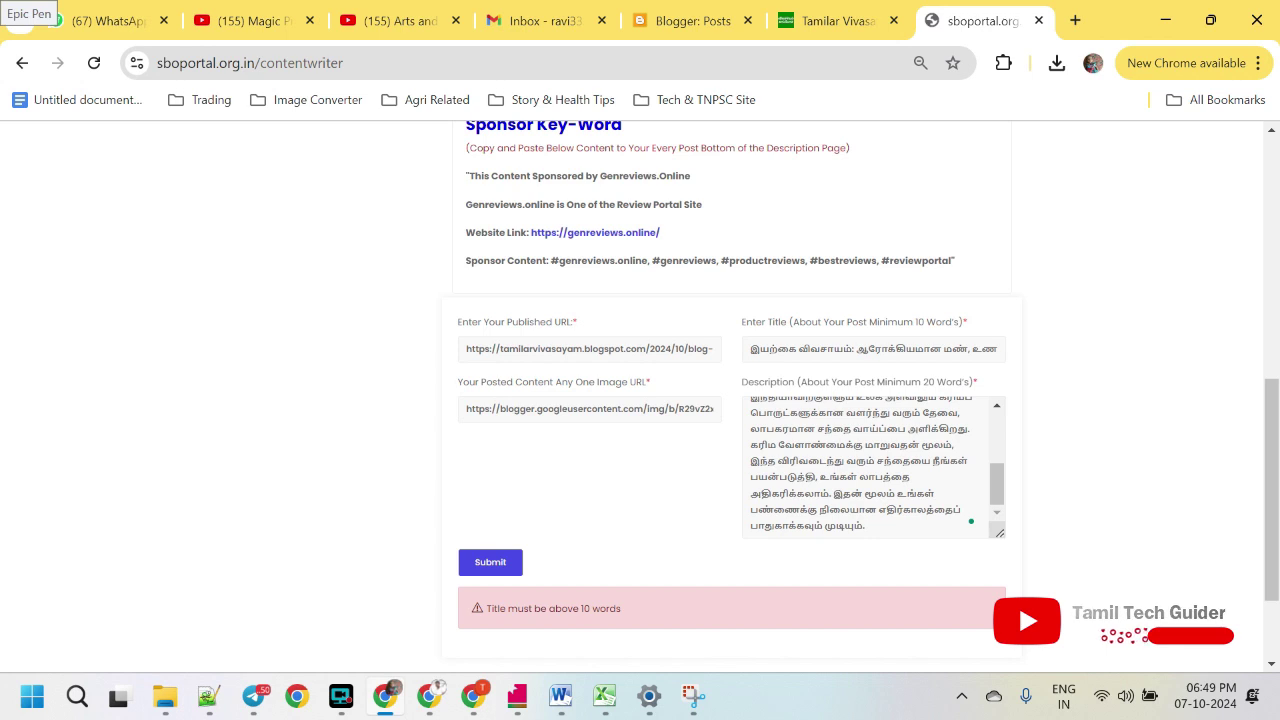
# Read through the whole title in the form's title field and view the beginning of the description
pyautogui.click(873, 348)
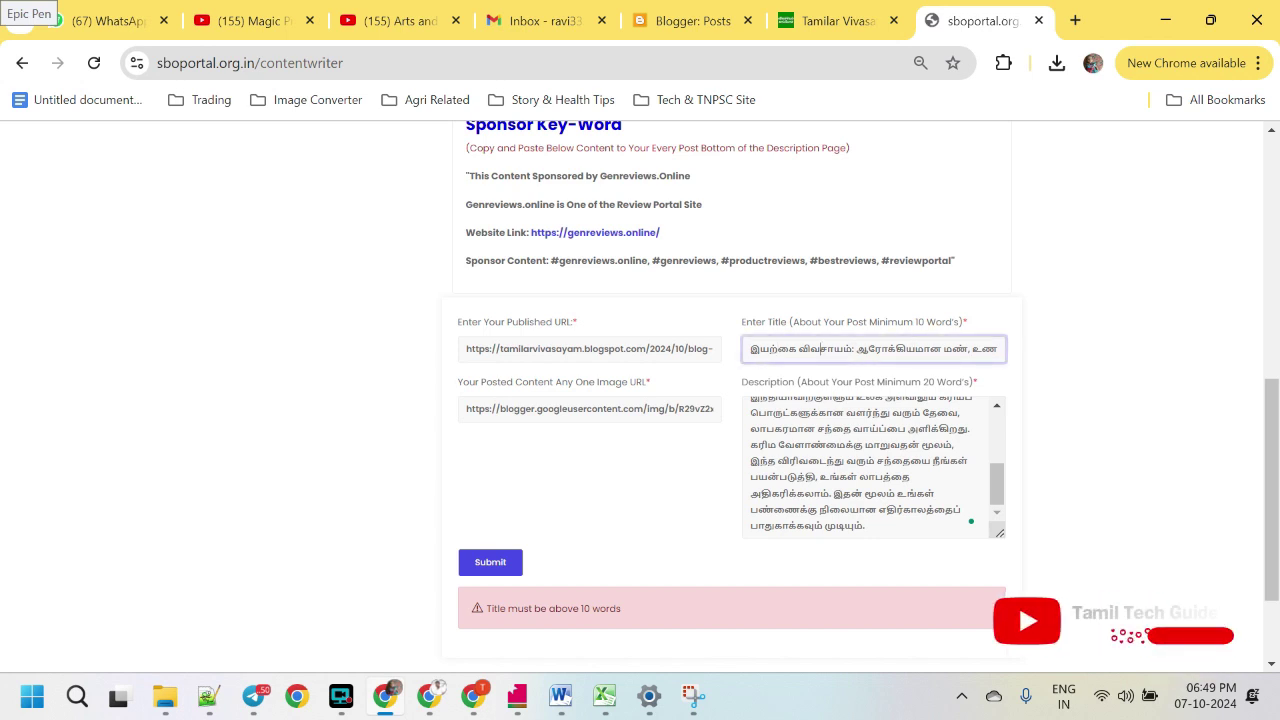
pyautogui.click(951, 348)
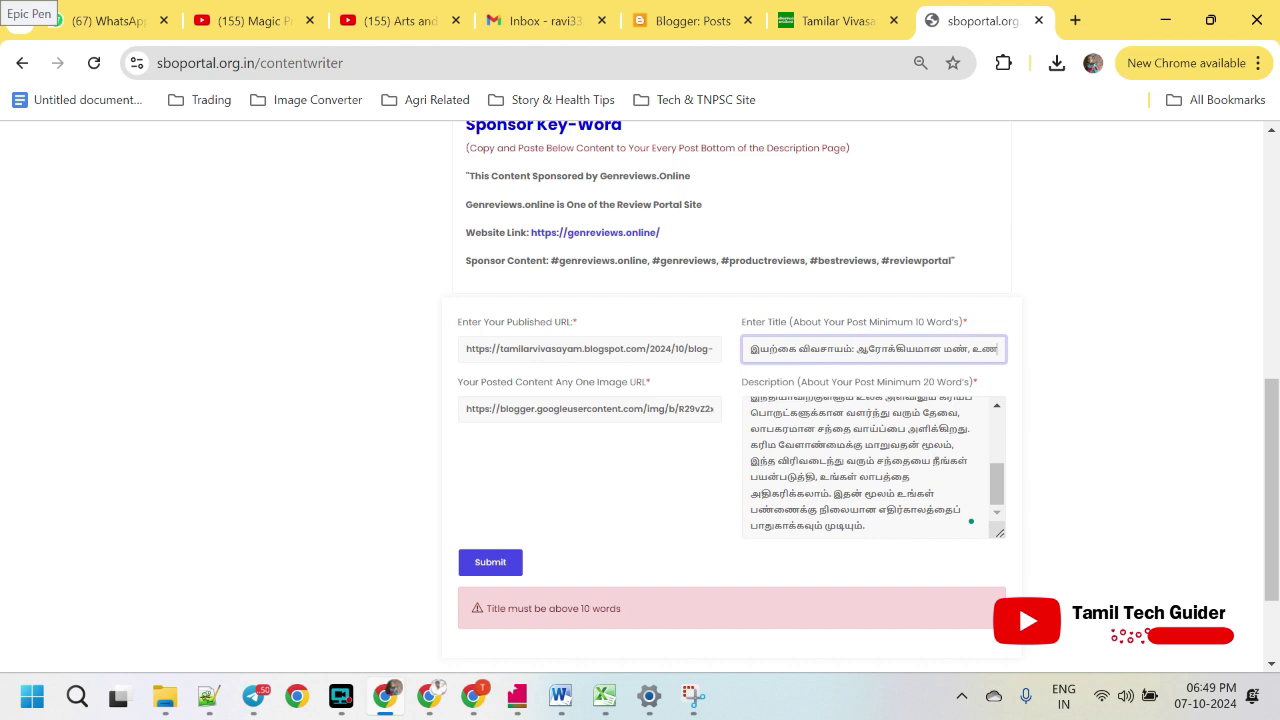
pyautogui.write('வு மற்றும் ')
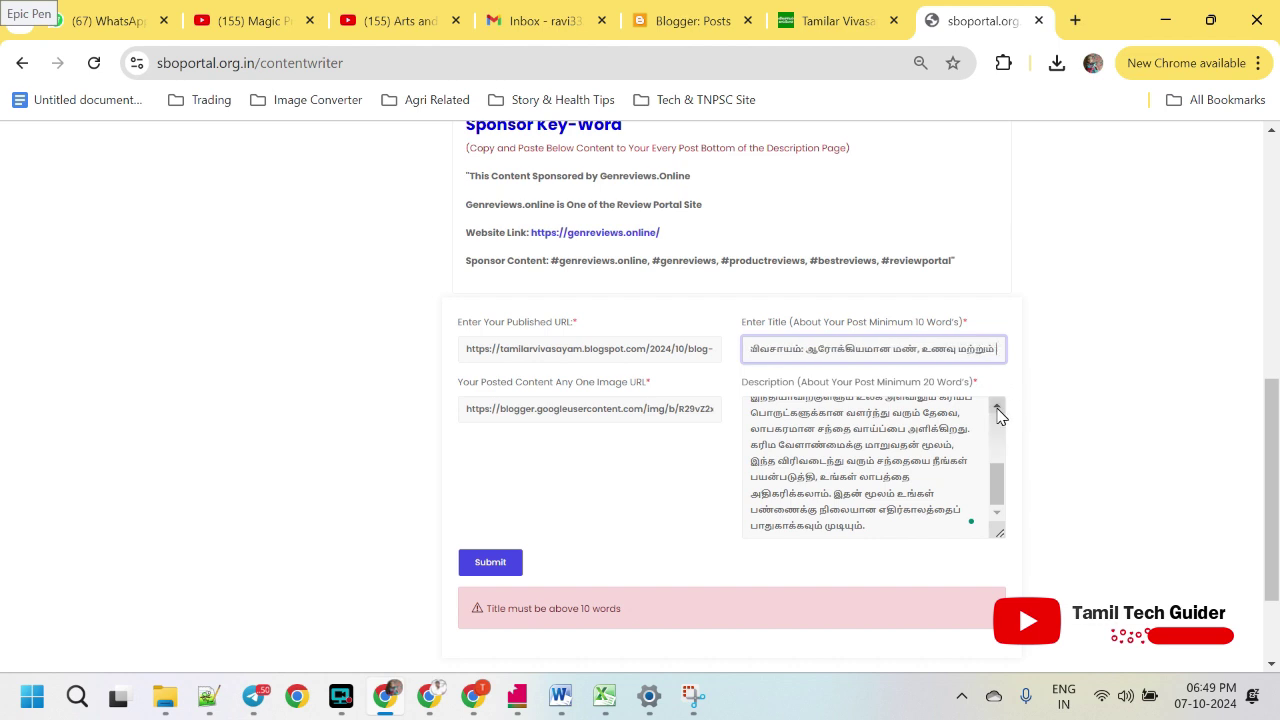
pyautogui.write('சுற்றுச்சூழலை மேம்படுத்')
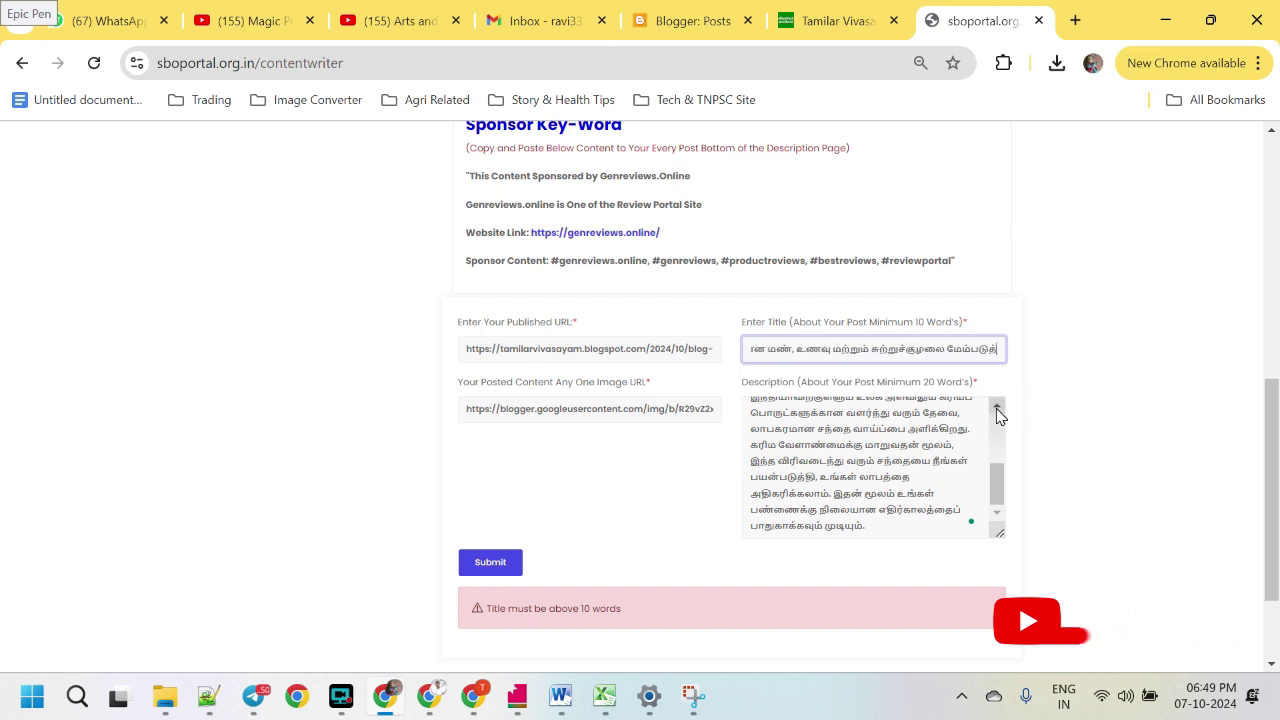
pyautogui.write('துதல்')
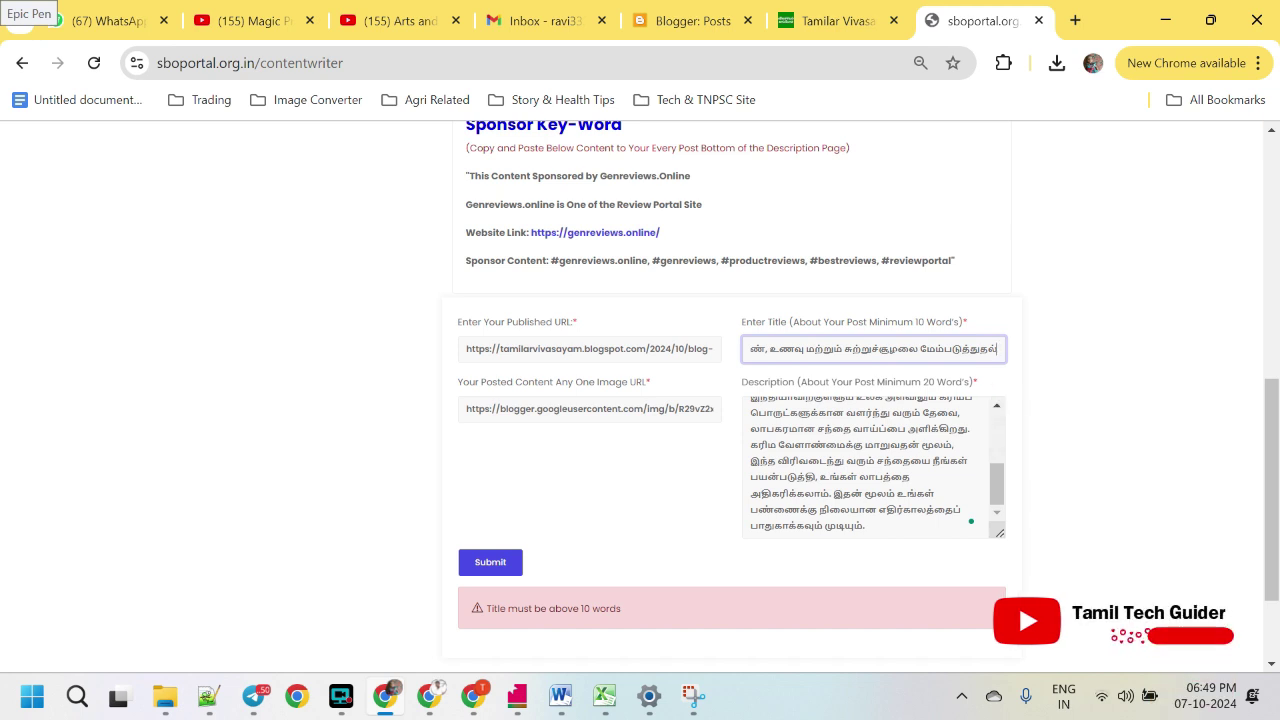
pyautogui.scroll(5, 870, 465)
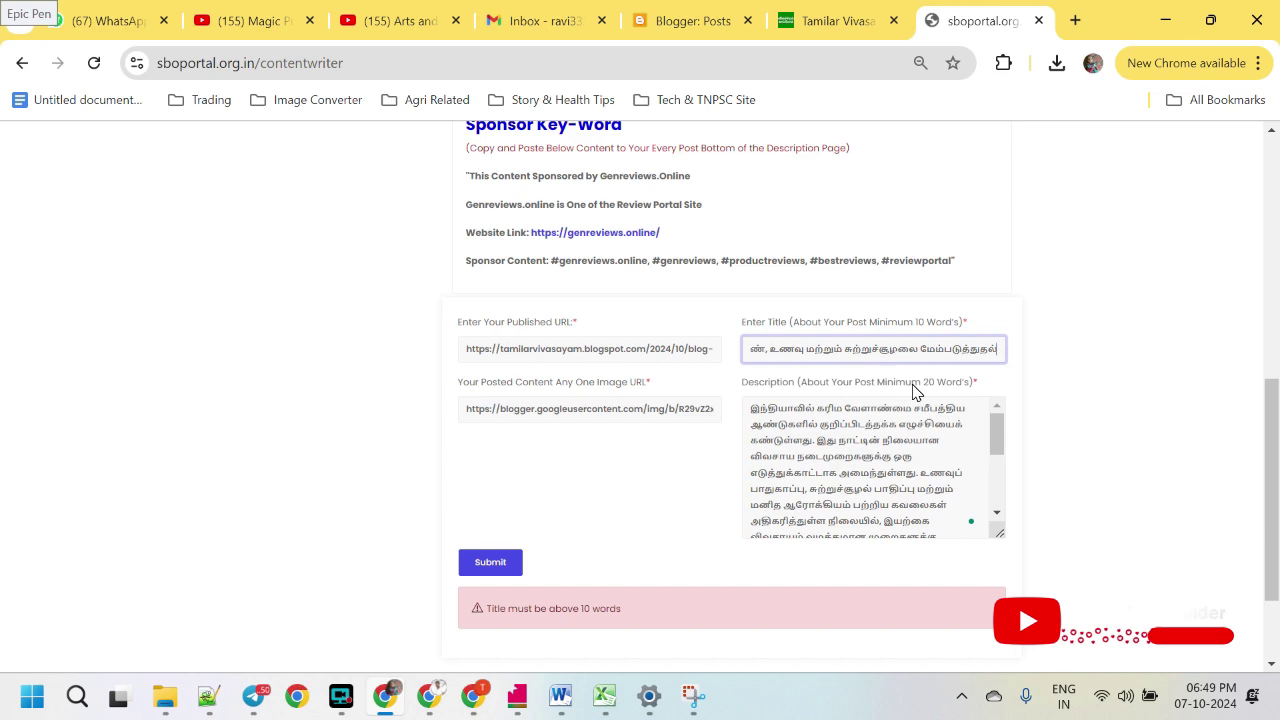
# Check the highlighted title in the Blogger Coding Word document against the title field of the portal form
pyautogui.click(560, 697)
pyautogui.click(592, 277)
pyautogui.moveTo(592, 277); pyautogui.dragTo(332, 249)
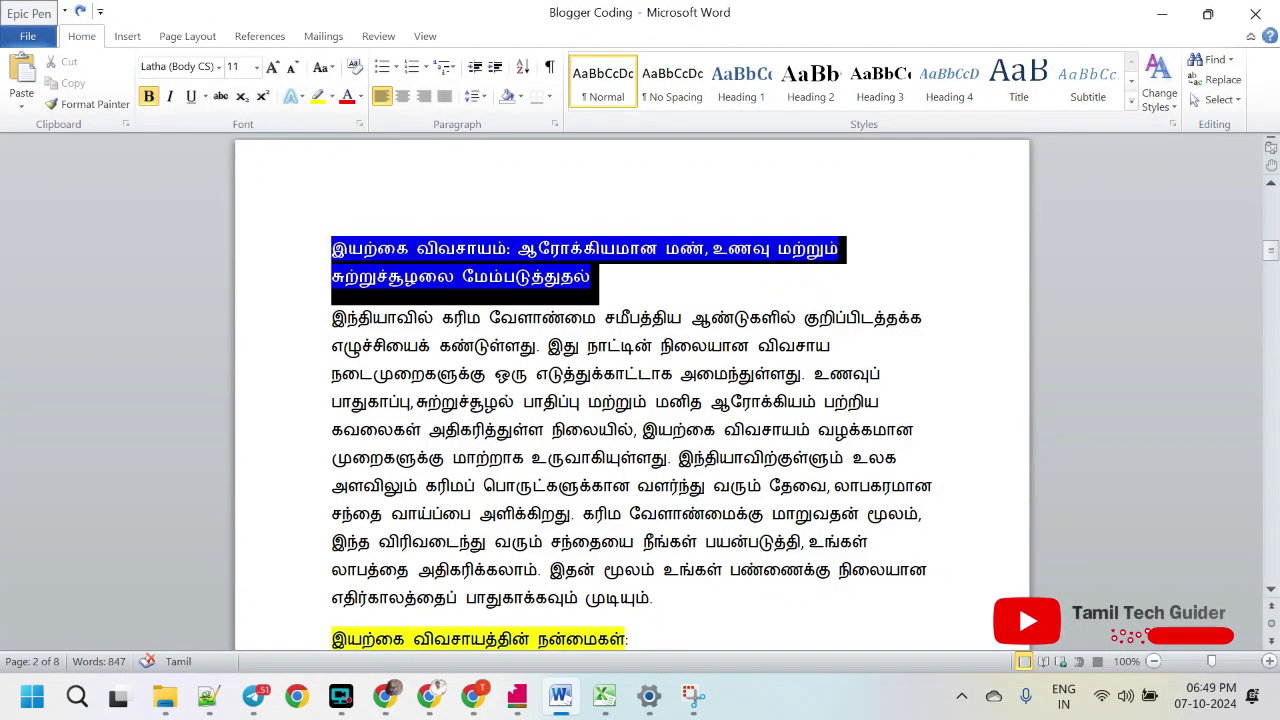
pyautogui.click(593, 278)
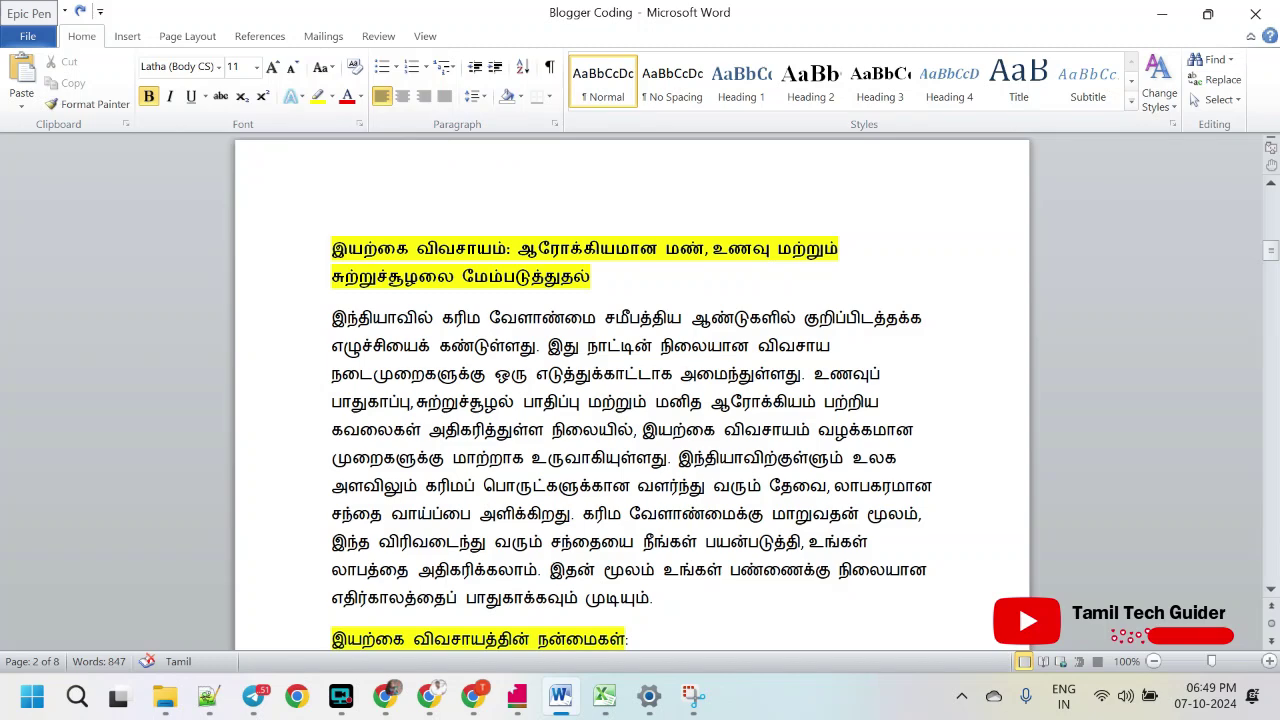
pyautogui.hotkey('alt', 'Tab')
pyautogui.hotkey('ctrl', 'v')
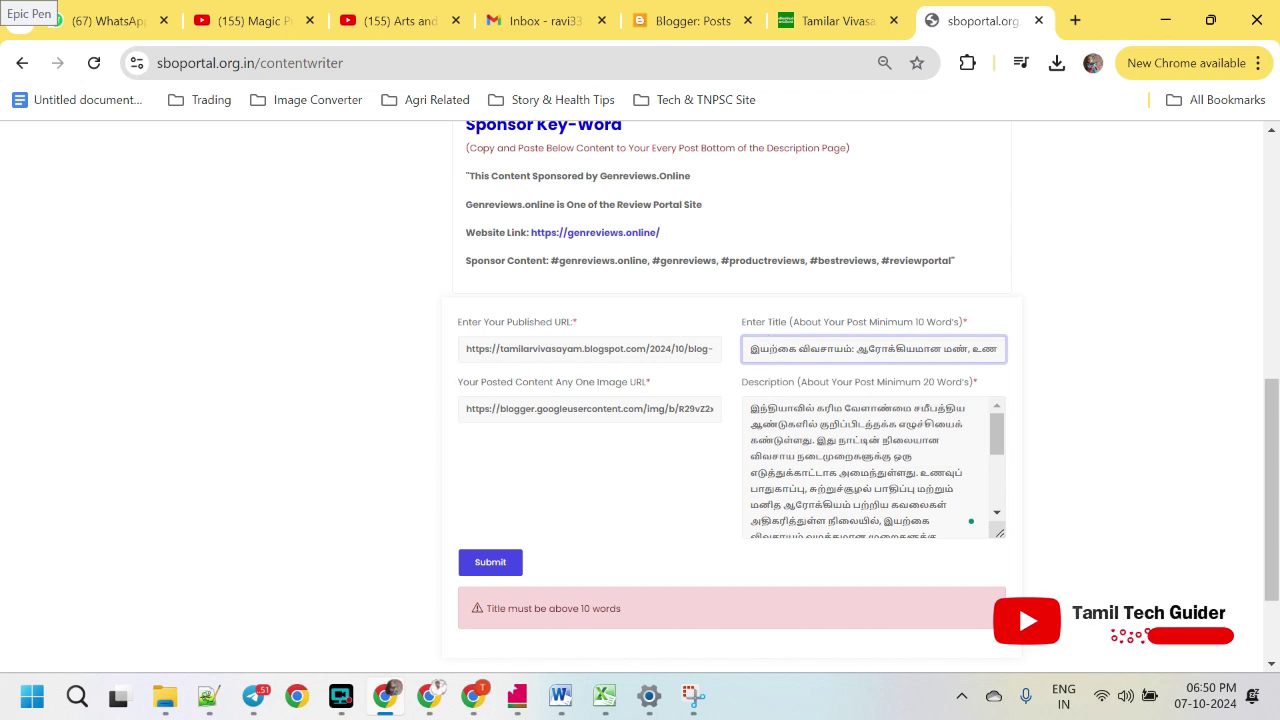
pyautogui.scroll(2, 799, 372)
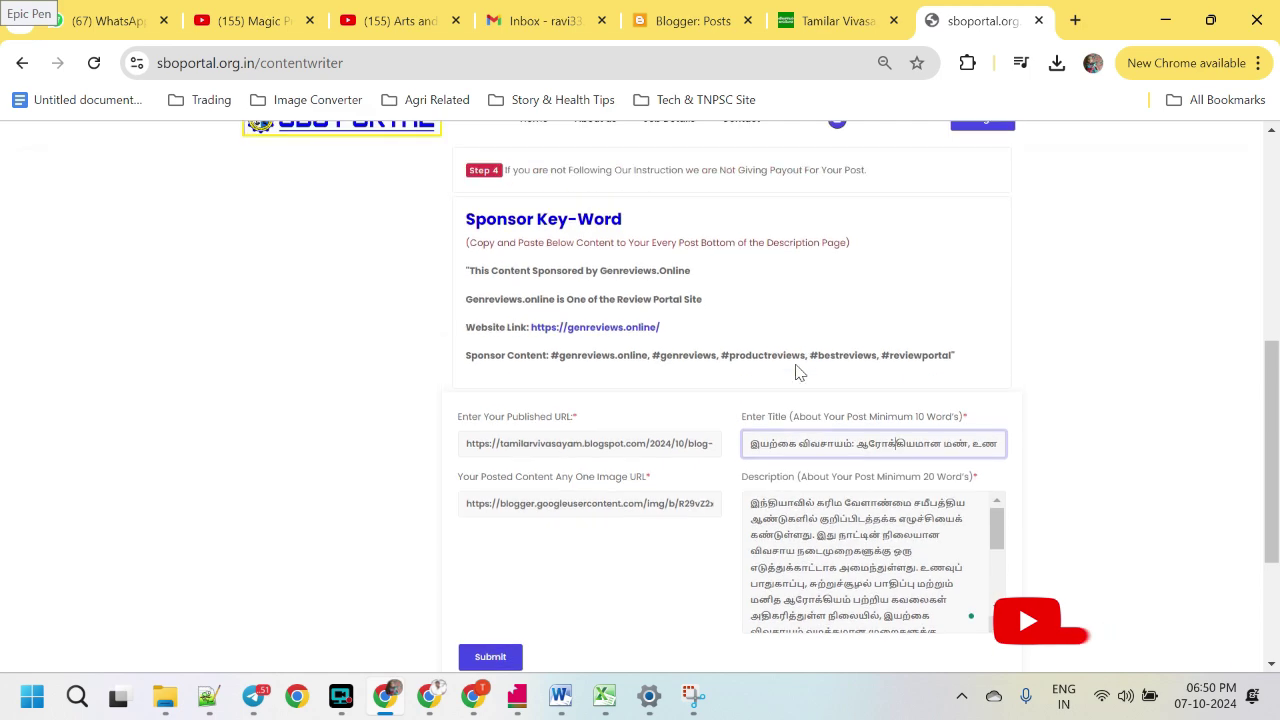
pyautogui.scroll(-2, 799, 372)
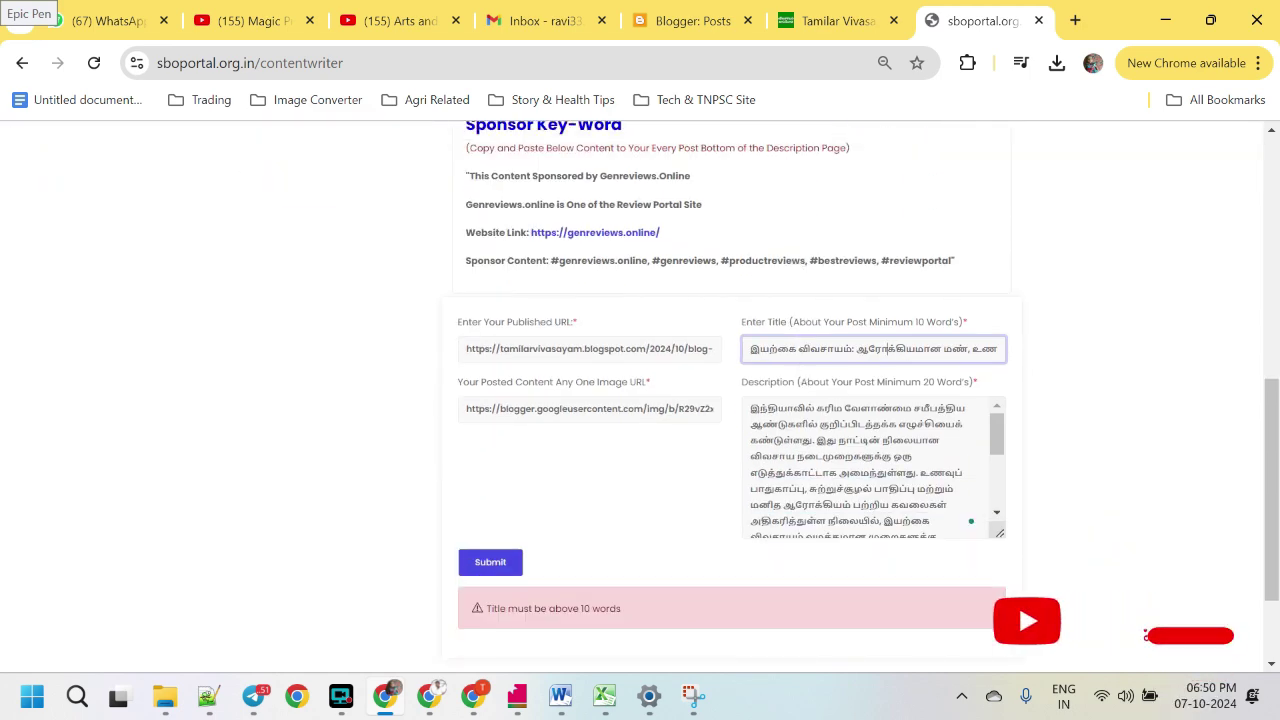
# Append a comma and the heading "இயற்கை விவசாயத்தின் நன்மைகள்" from the Word document to the form's title, and submit the task
pyautogui.hotkey('alt', 'Tab')
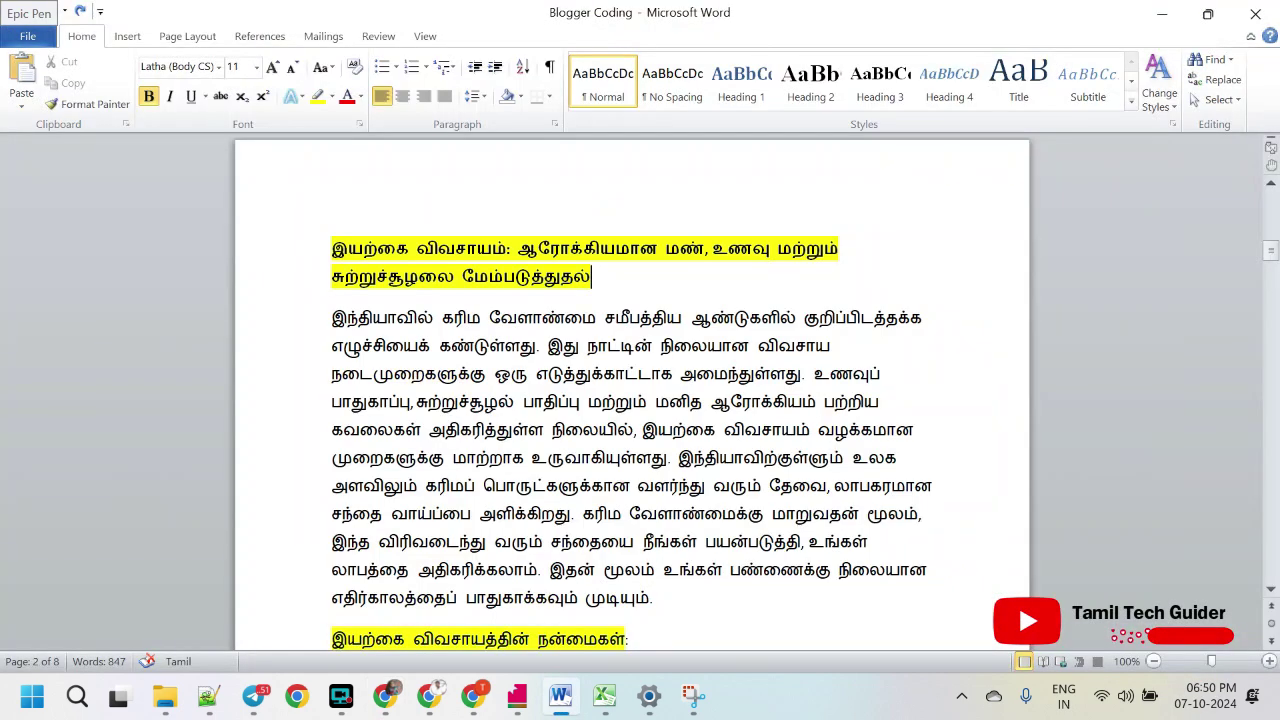
pyautogui.scroll(-2, 632, 400)
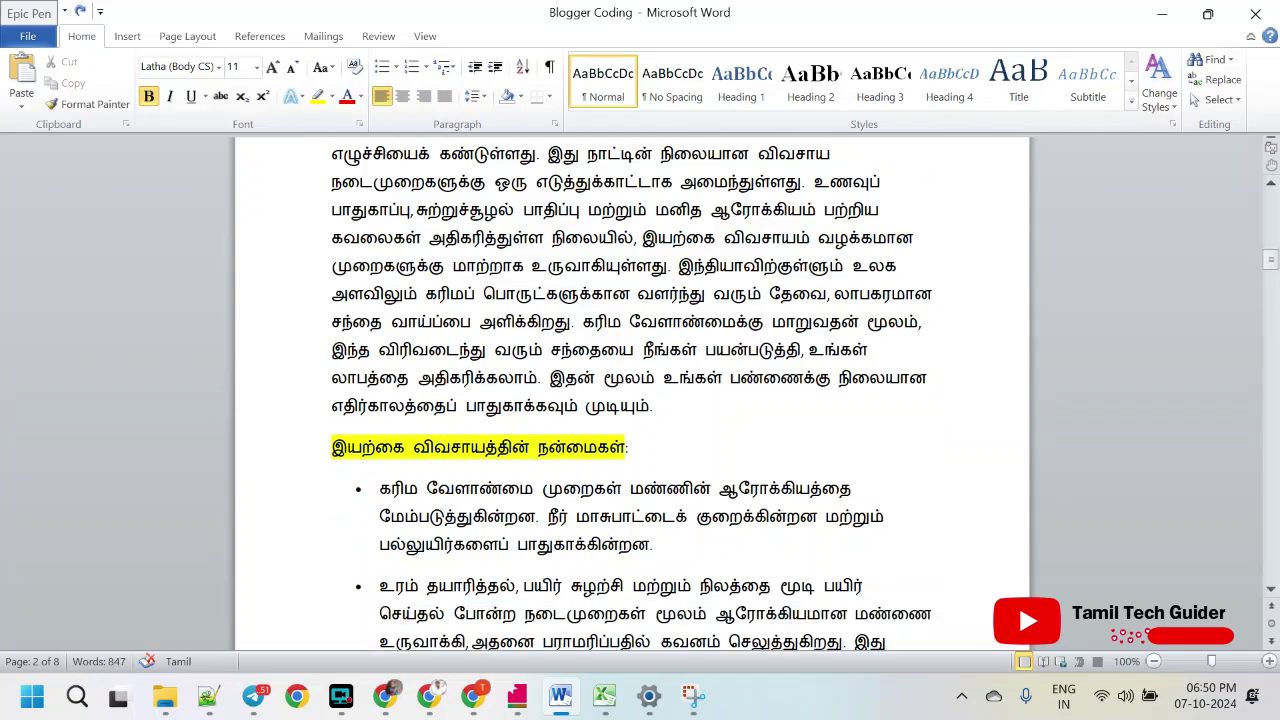
pyautogui.hotkey('ctrl', 'shift', 'Right')
pyautogui.hotkey('ctrl', 'shift', 'Right')
pyautogui.hotkey('ctrl', 'shift', 'Right')
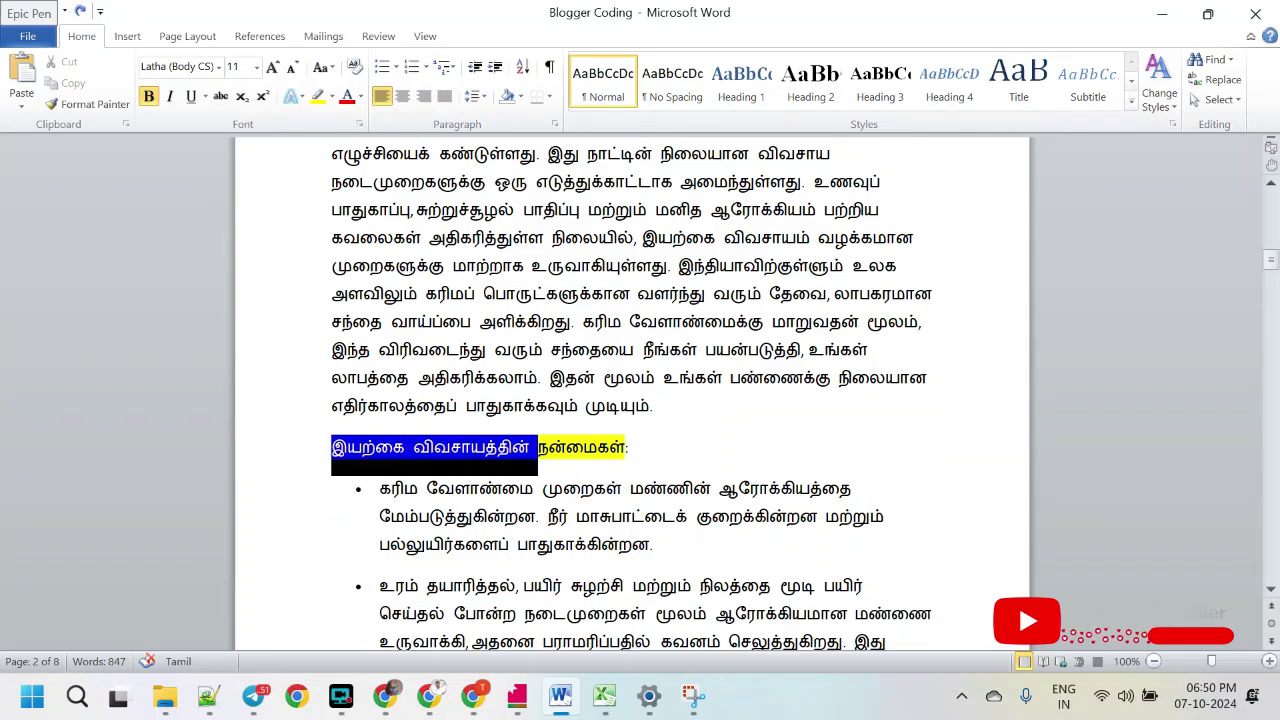
pyautogui.hotkey('shift', 'Right')
pyautogui.hotkey('alt', 'Tab')
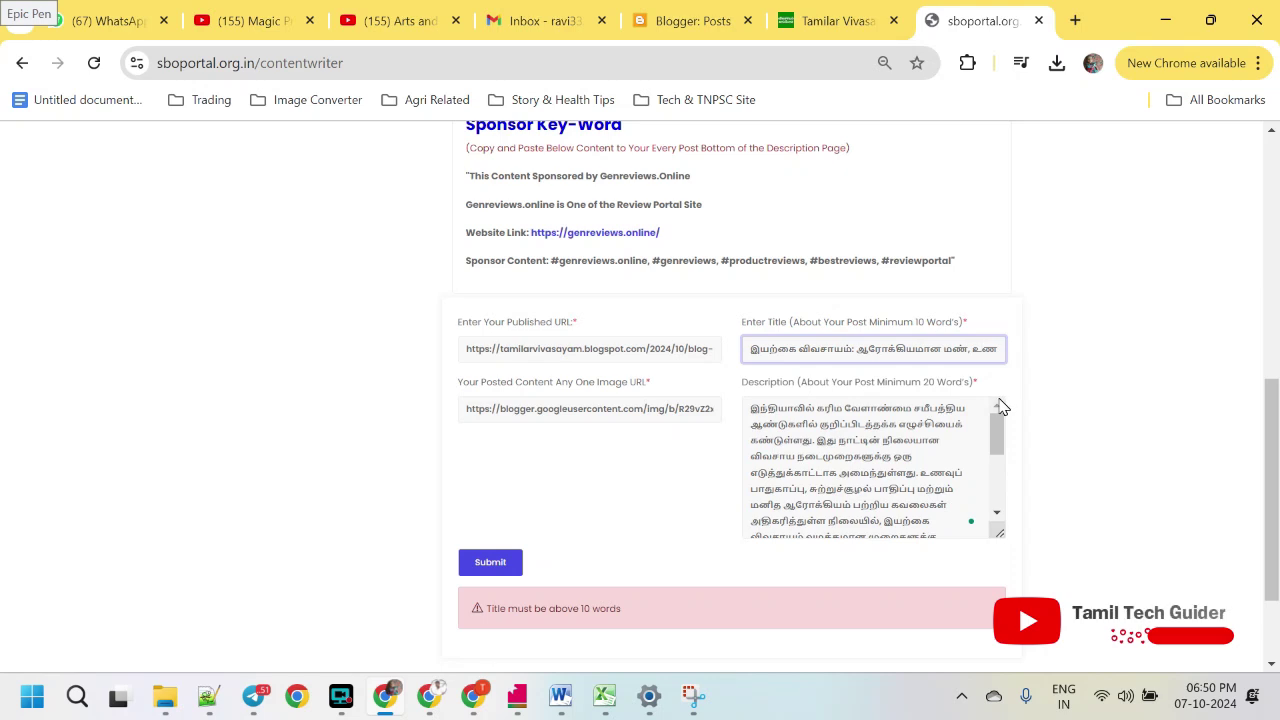
pyautogui.hotkey('ctrl', 'Right')
pyautogui.hotkey('ctrl', 'Right')
pyautogui.hotkey('ctrl', 'Right')
pyautogui.hotkey('ctrl', 'Right')
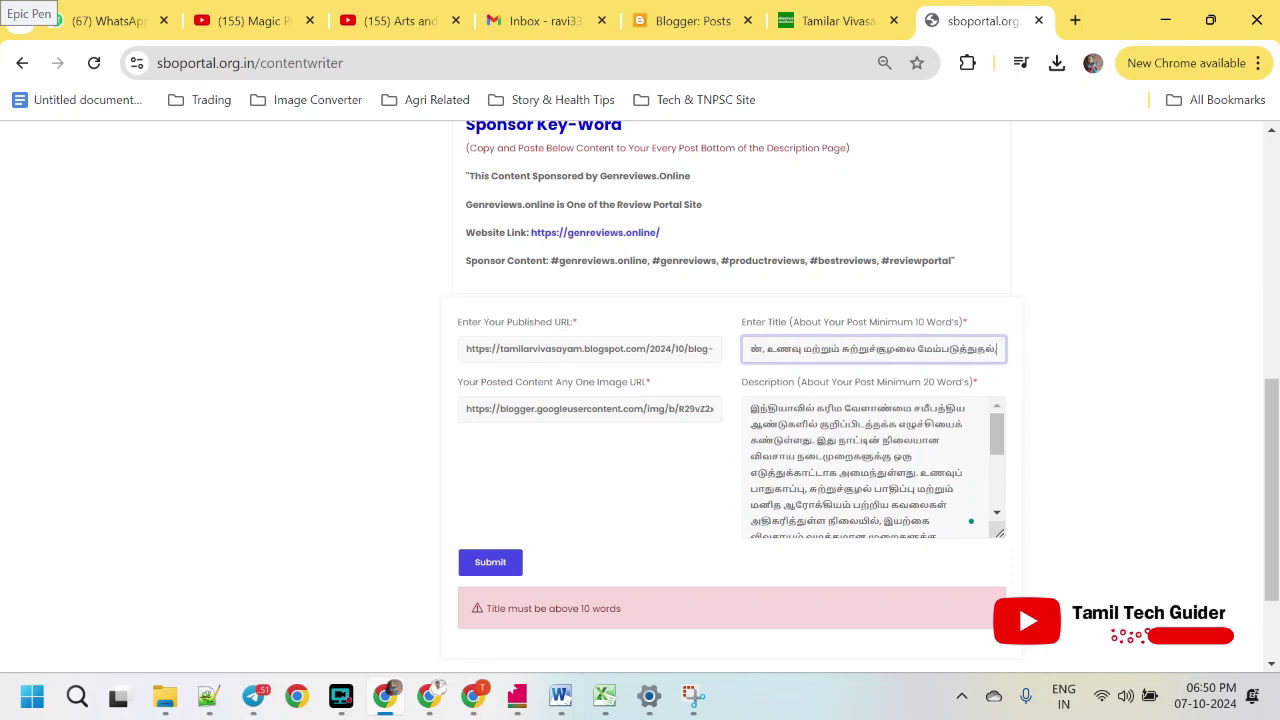
pyautogui.press('End')
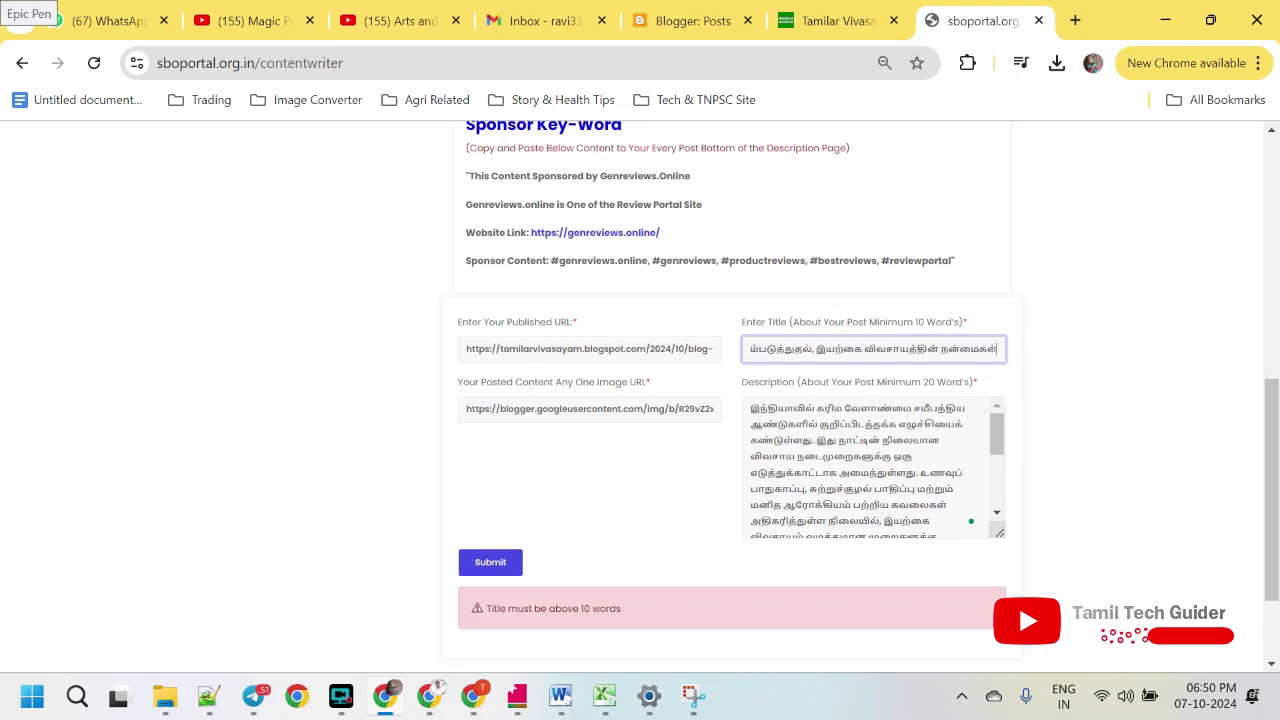
pyautogui.click(507, 565)
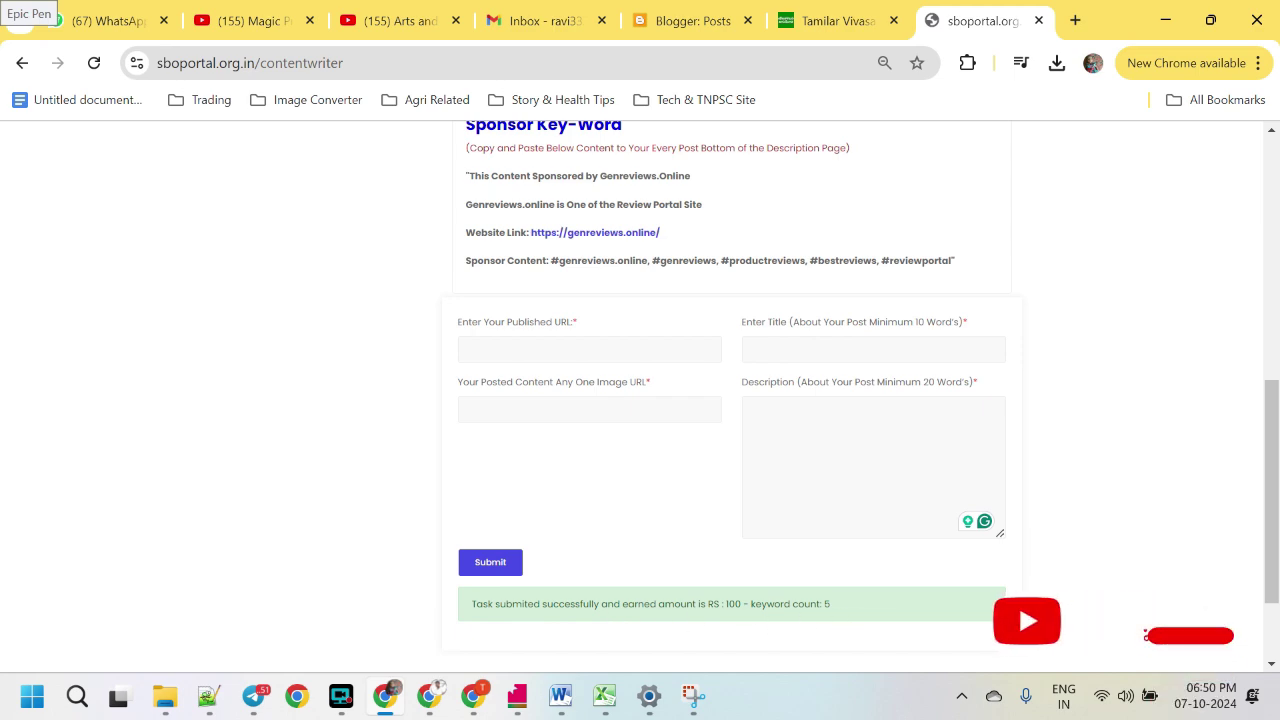
# Open the SBO Portal dashboard and check the Task Wallet balance
pyautogui.scroll(6, 471, 443)
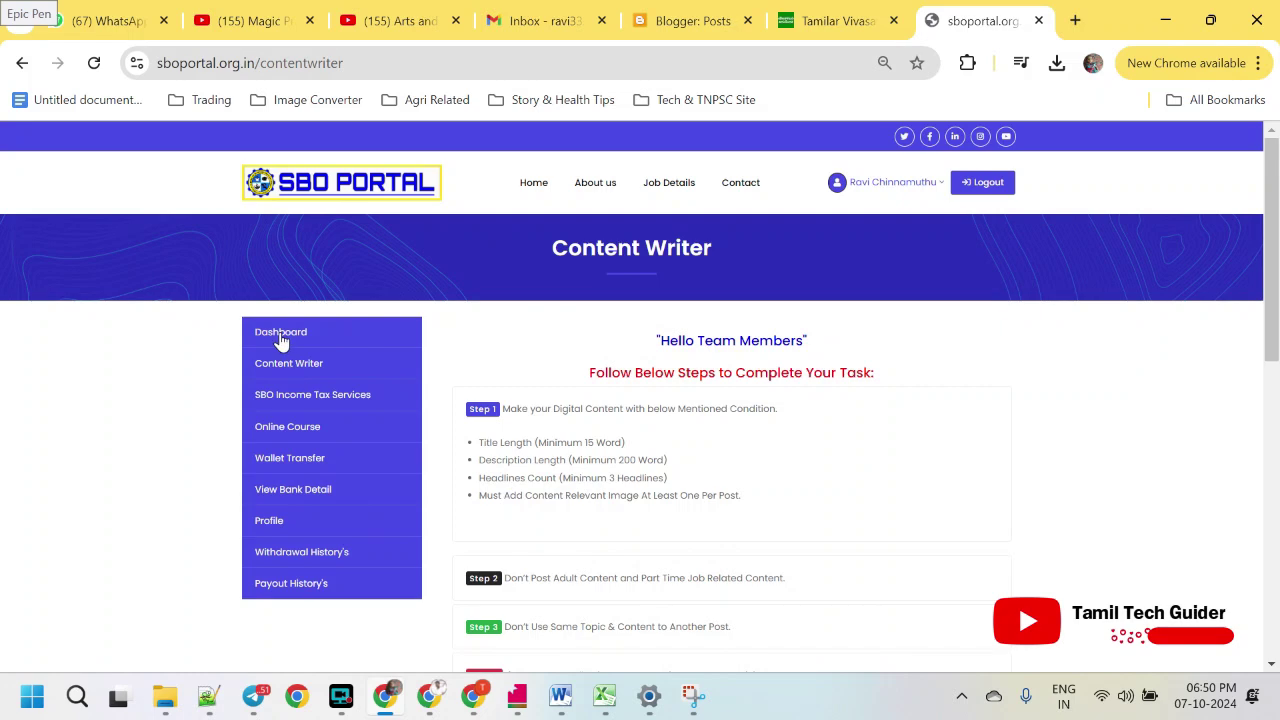
pyautogui.click(281, 339)
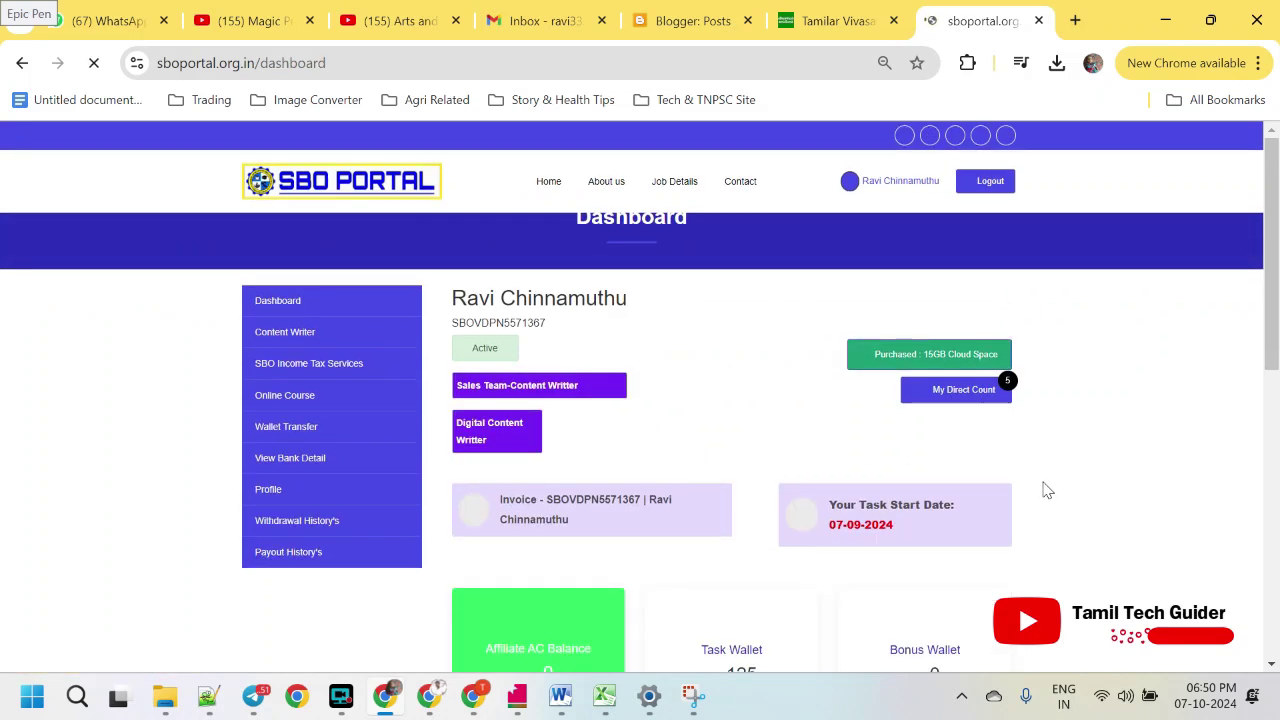
pyautogui.scroll(-4, 928, 486)
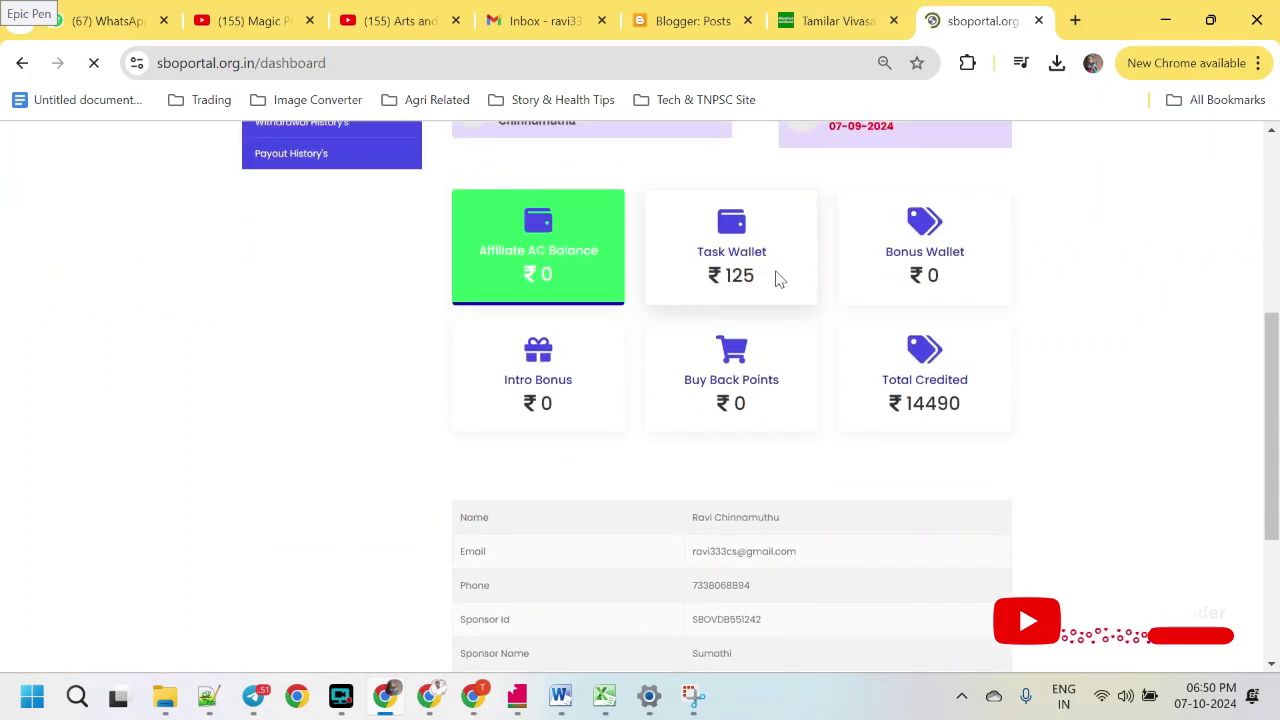
pyautogui.doubleClick(778, 279)
pyautogui.scroll(1, 446, 357)
# Open the payout history and examine the most recent content writer entry
pyautogui.click(287, 255)
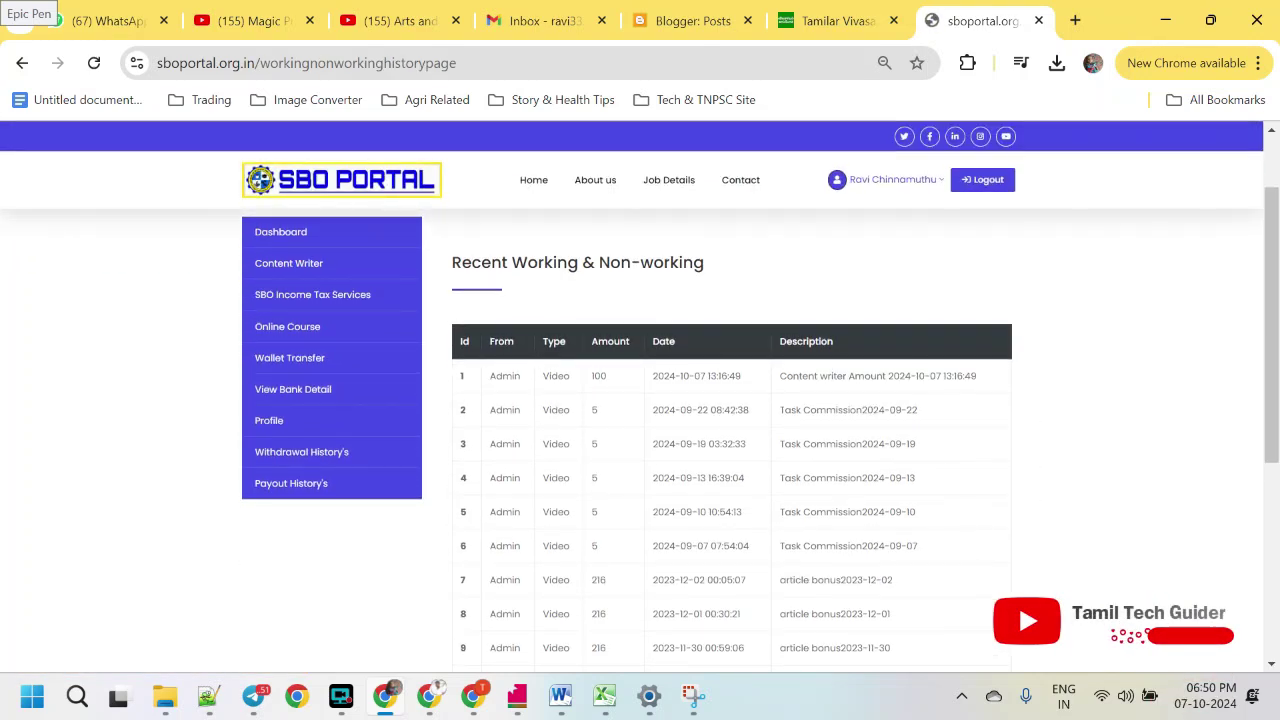
pyautogui.moveTo(488, 376); pyautogui.dragTo(752, 382)
pyautogui.click(775, 386)
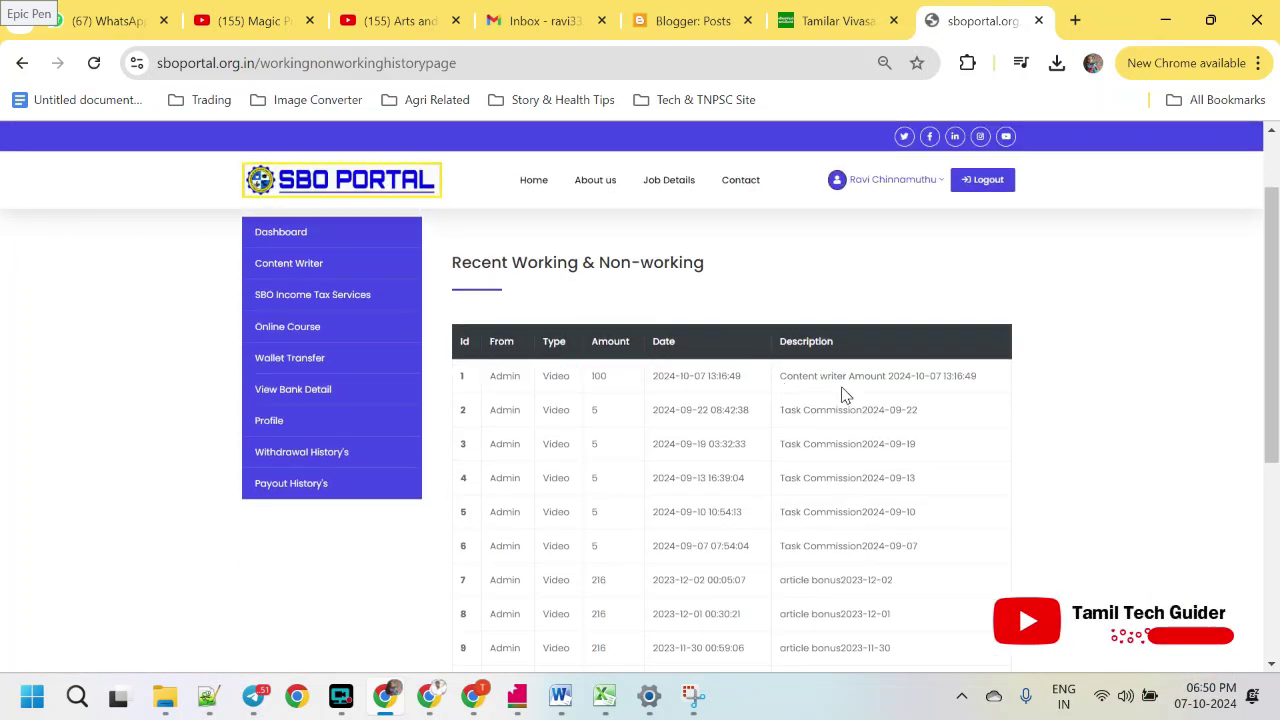
pyautogui.moveTo(978, 377); pyautogui.dragTo(486, 376)
pyautogui.click(1173, 396)
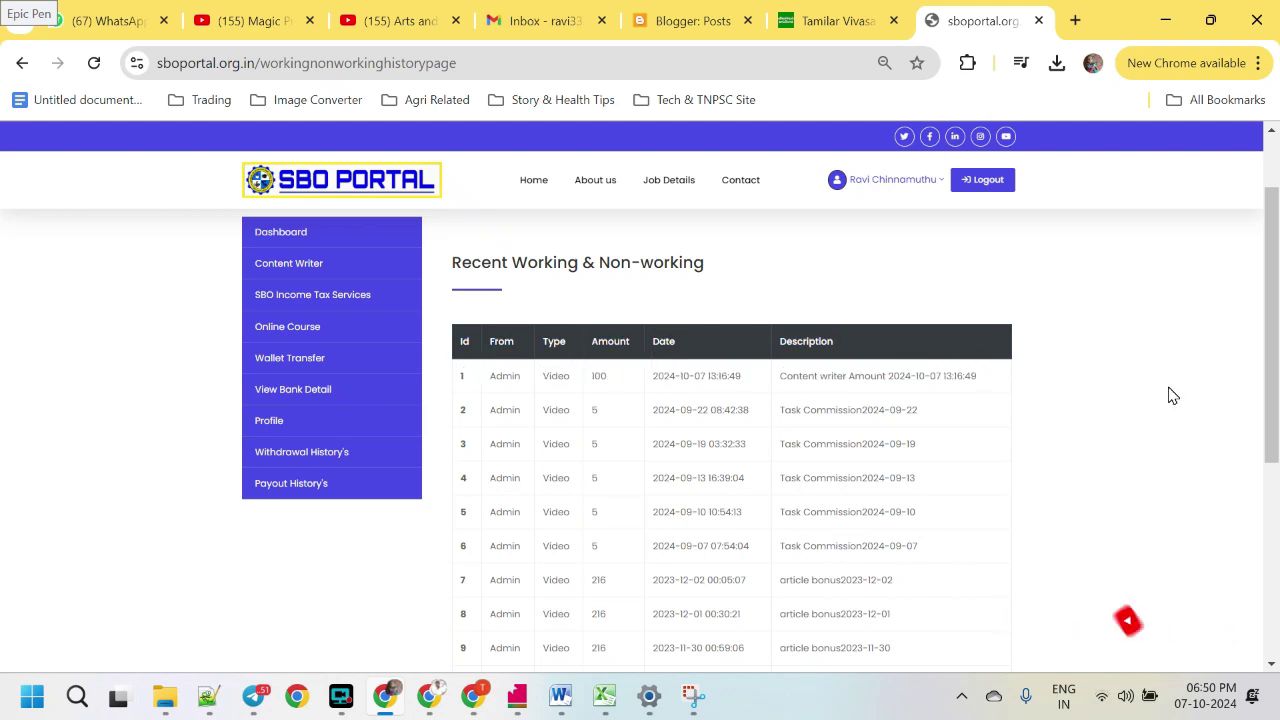